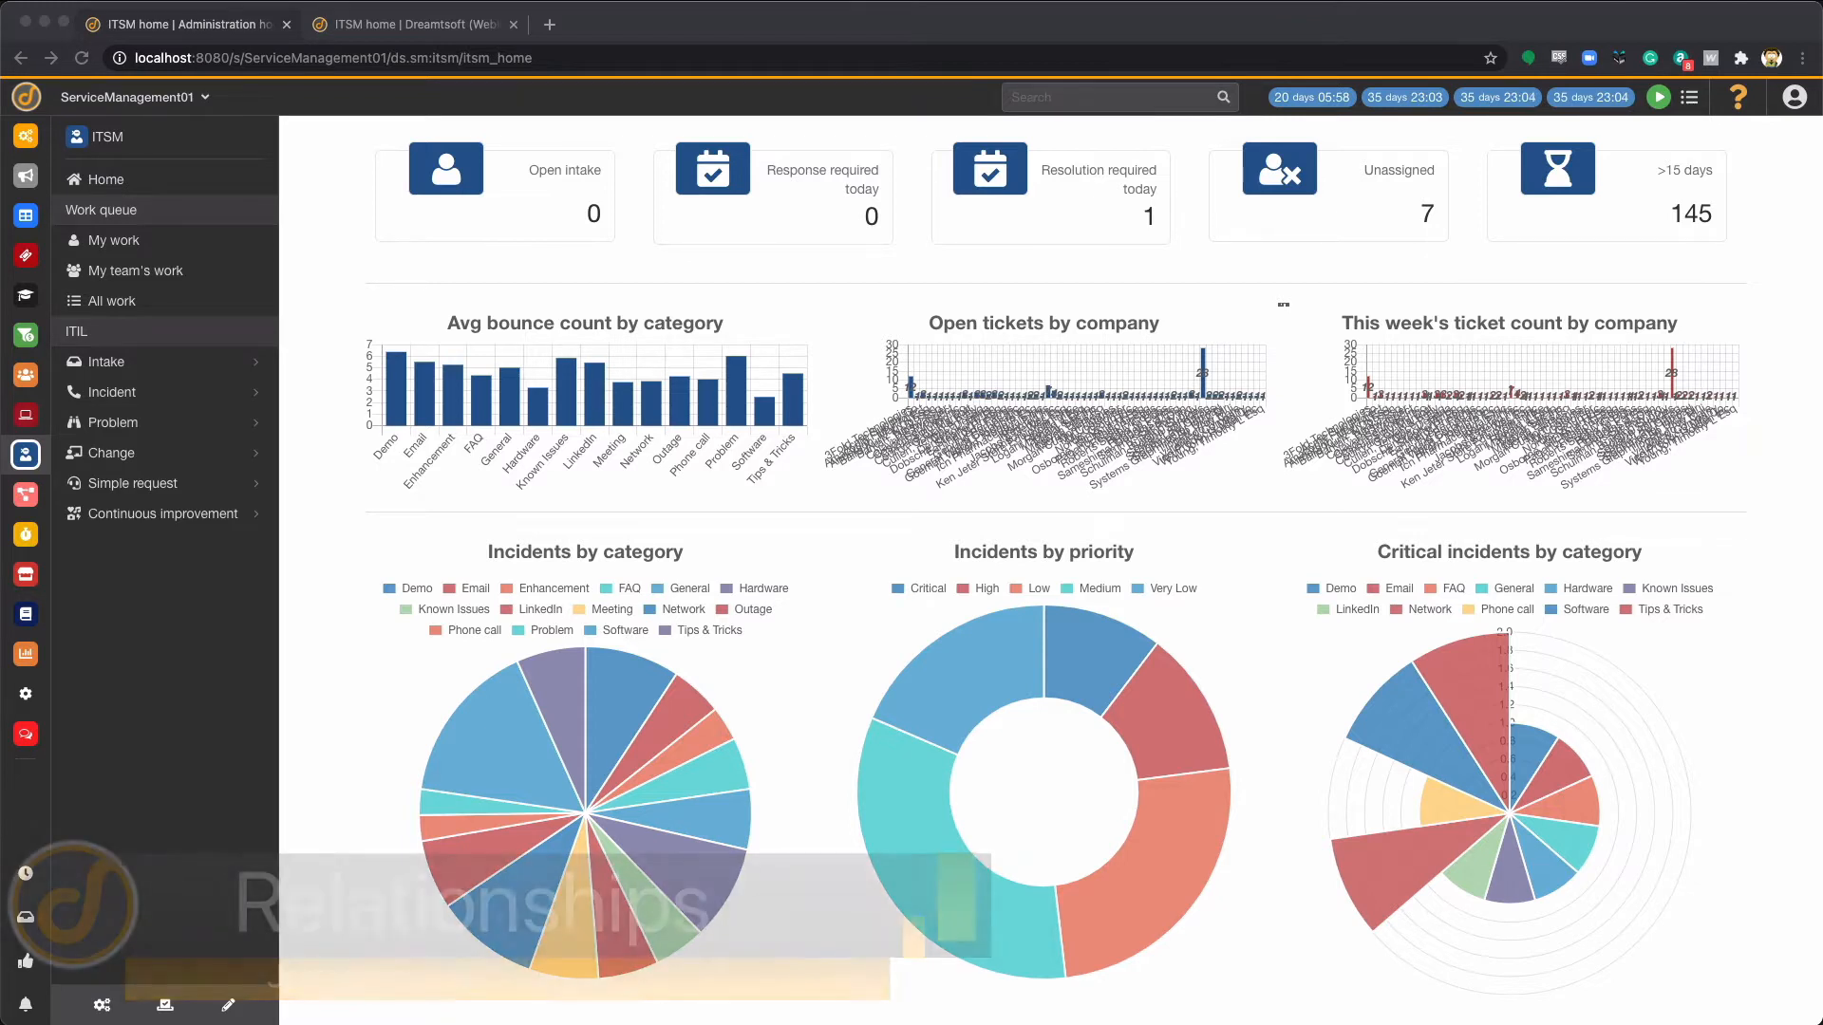
Step: Open the HR portal incident from the list of all incidents
{"action": "left_click", "coordinate": [126, 403]}
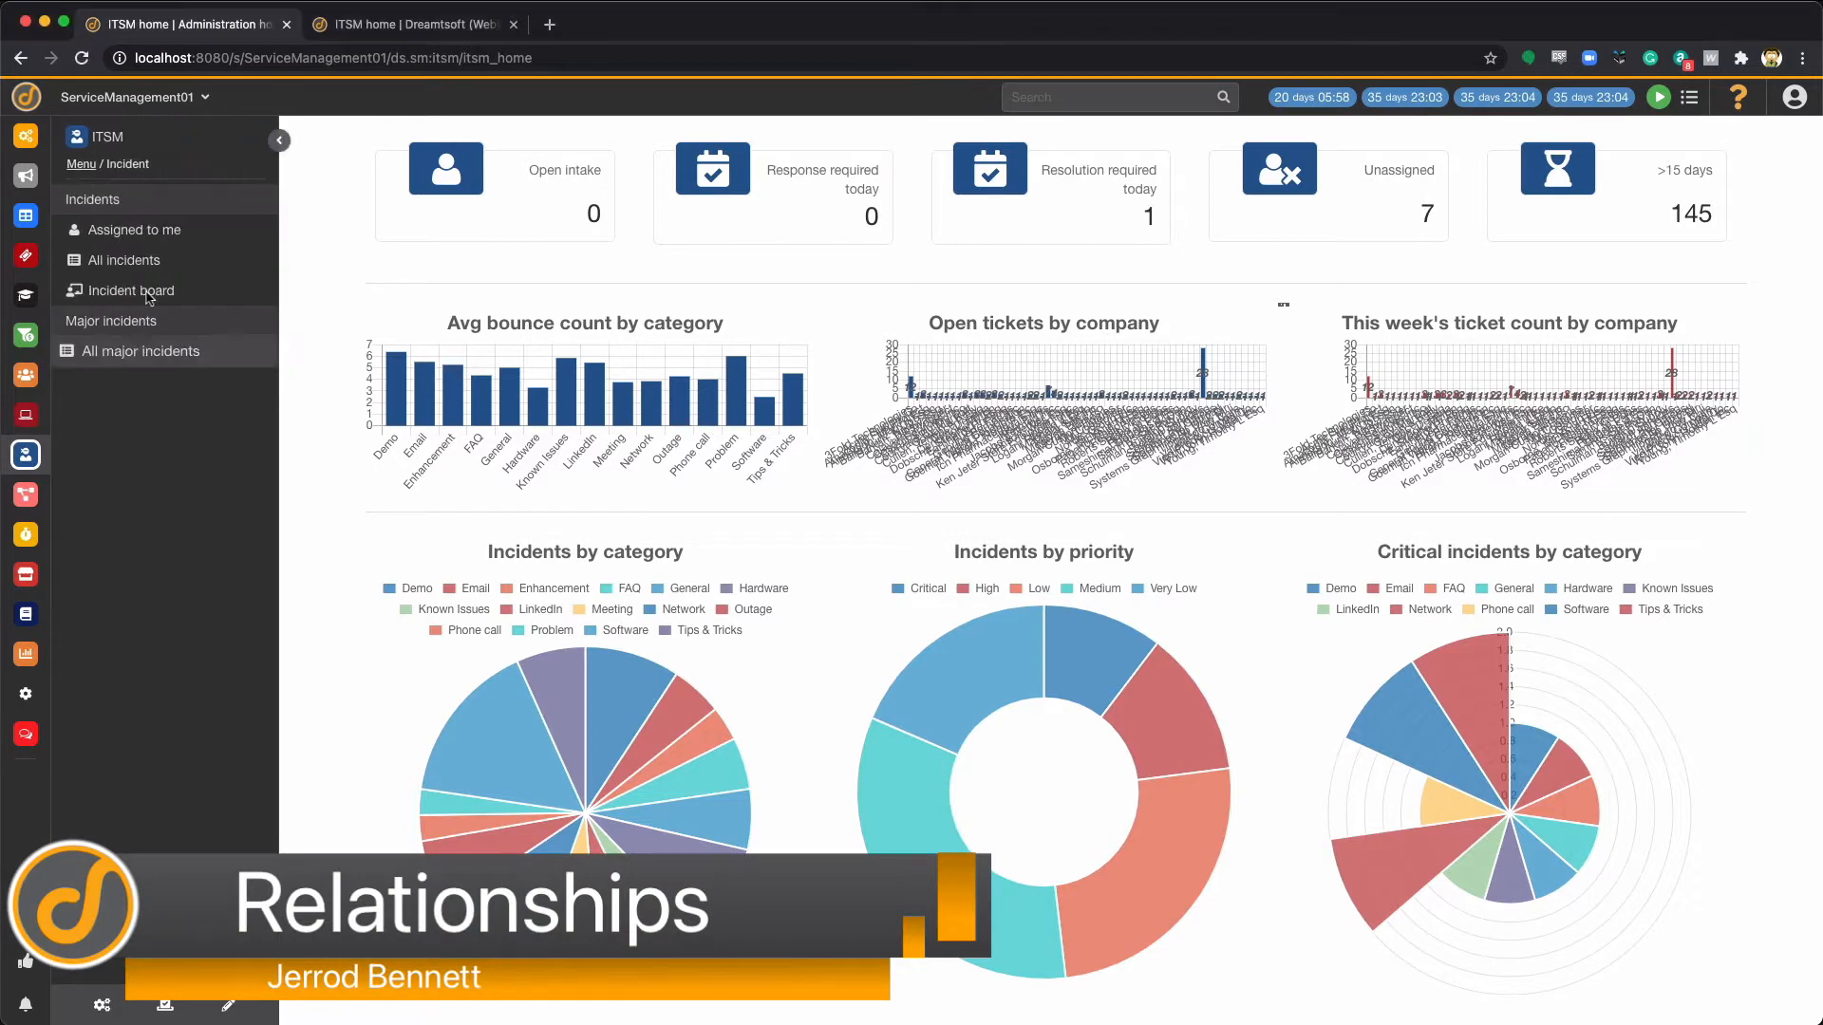
{"action": "left_click", "coordinate": [142, 262]}
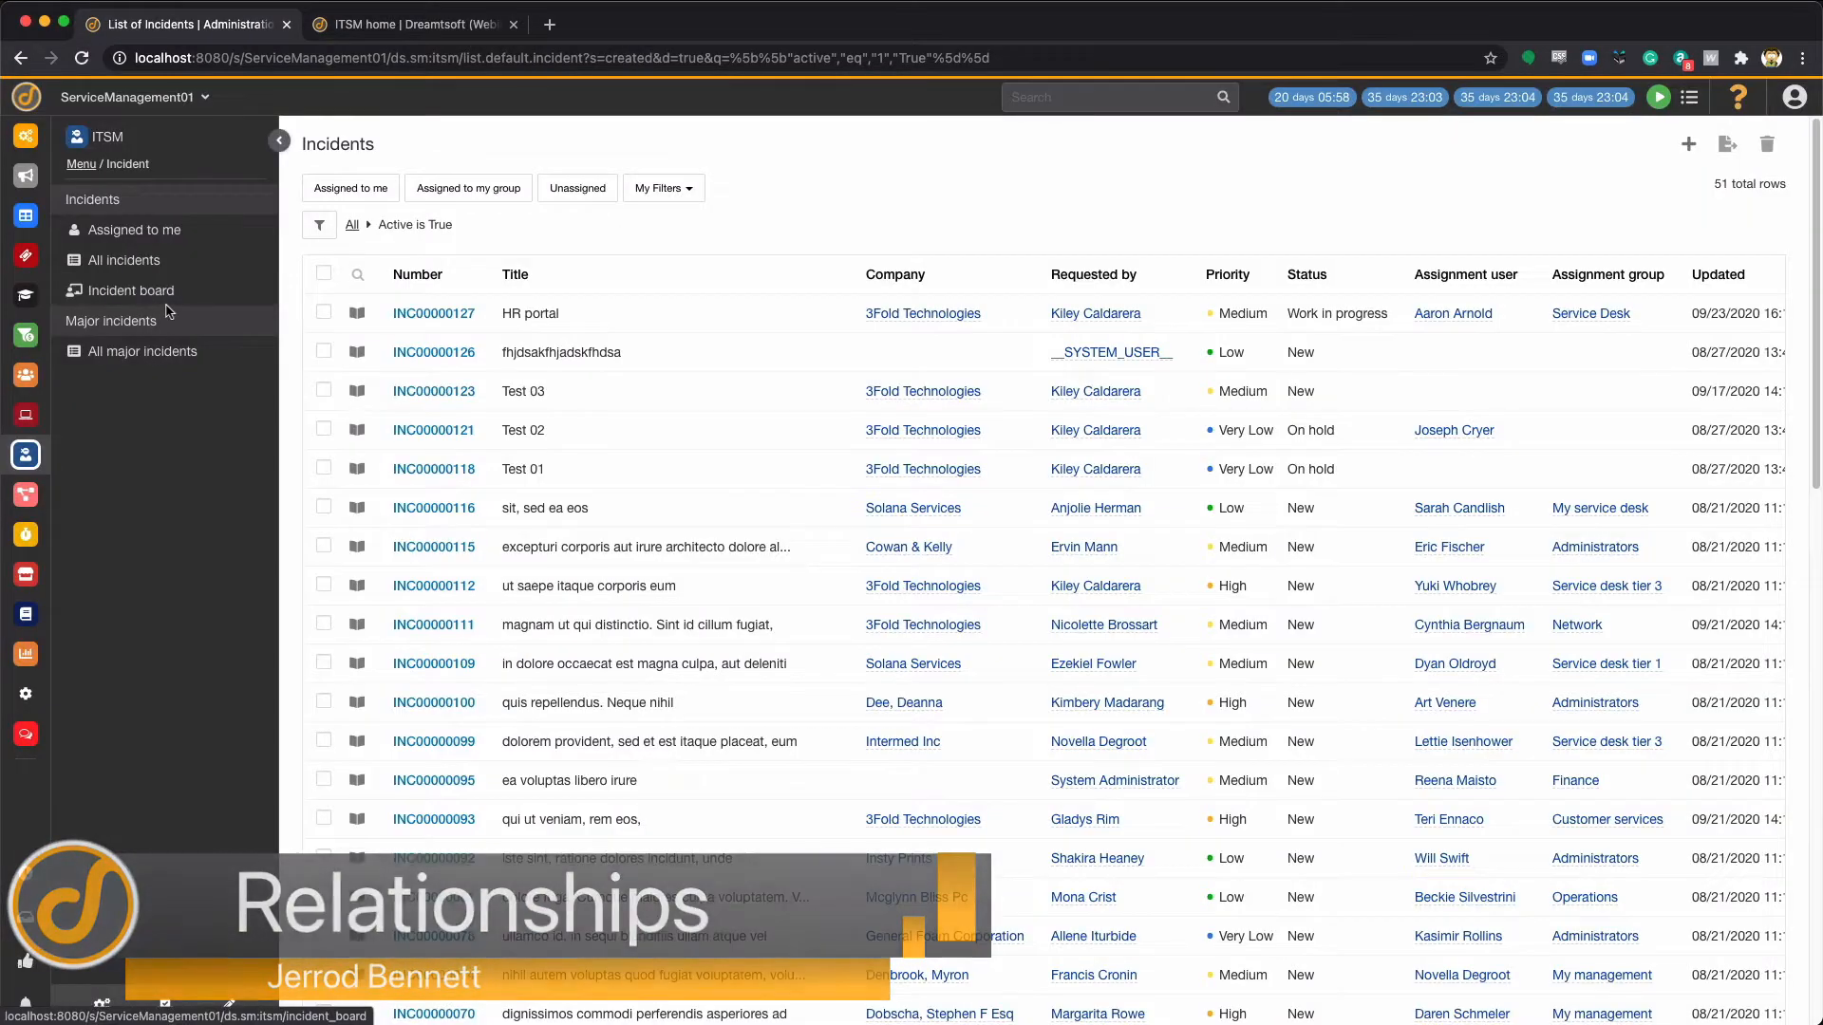
{"action": "left_click", "coordinate": [435, 313]}
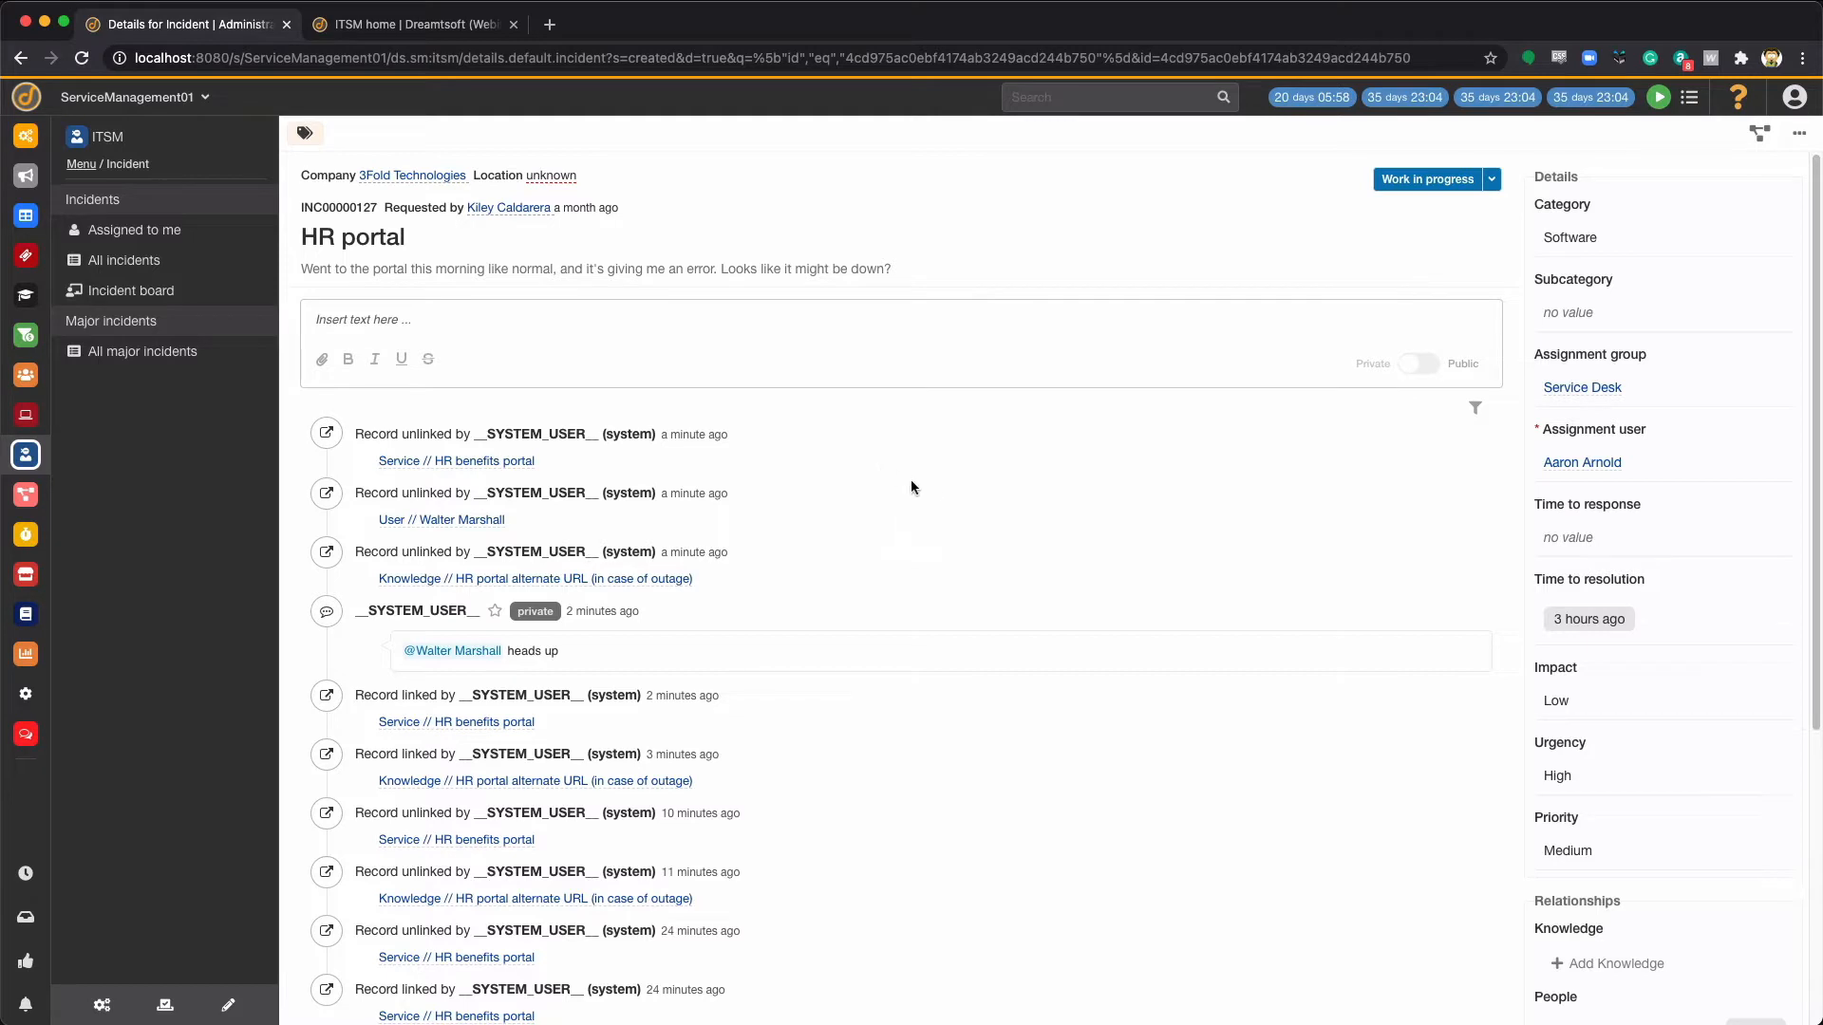
Step: Reassign the HR portal incident to a different assignment user
{"action": "left_click", "coordinate": [1642, 432]}
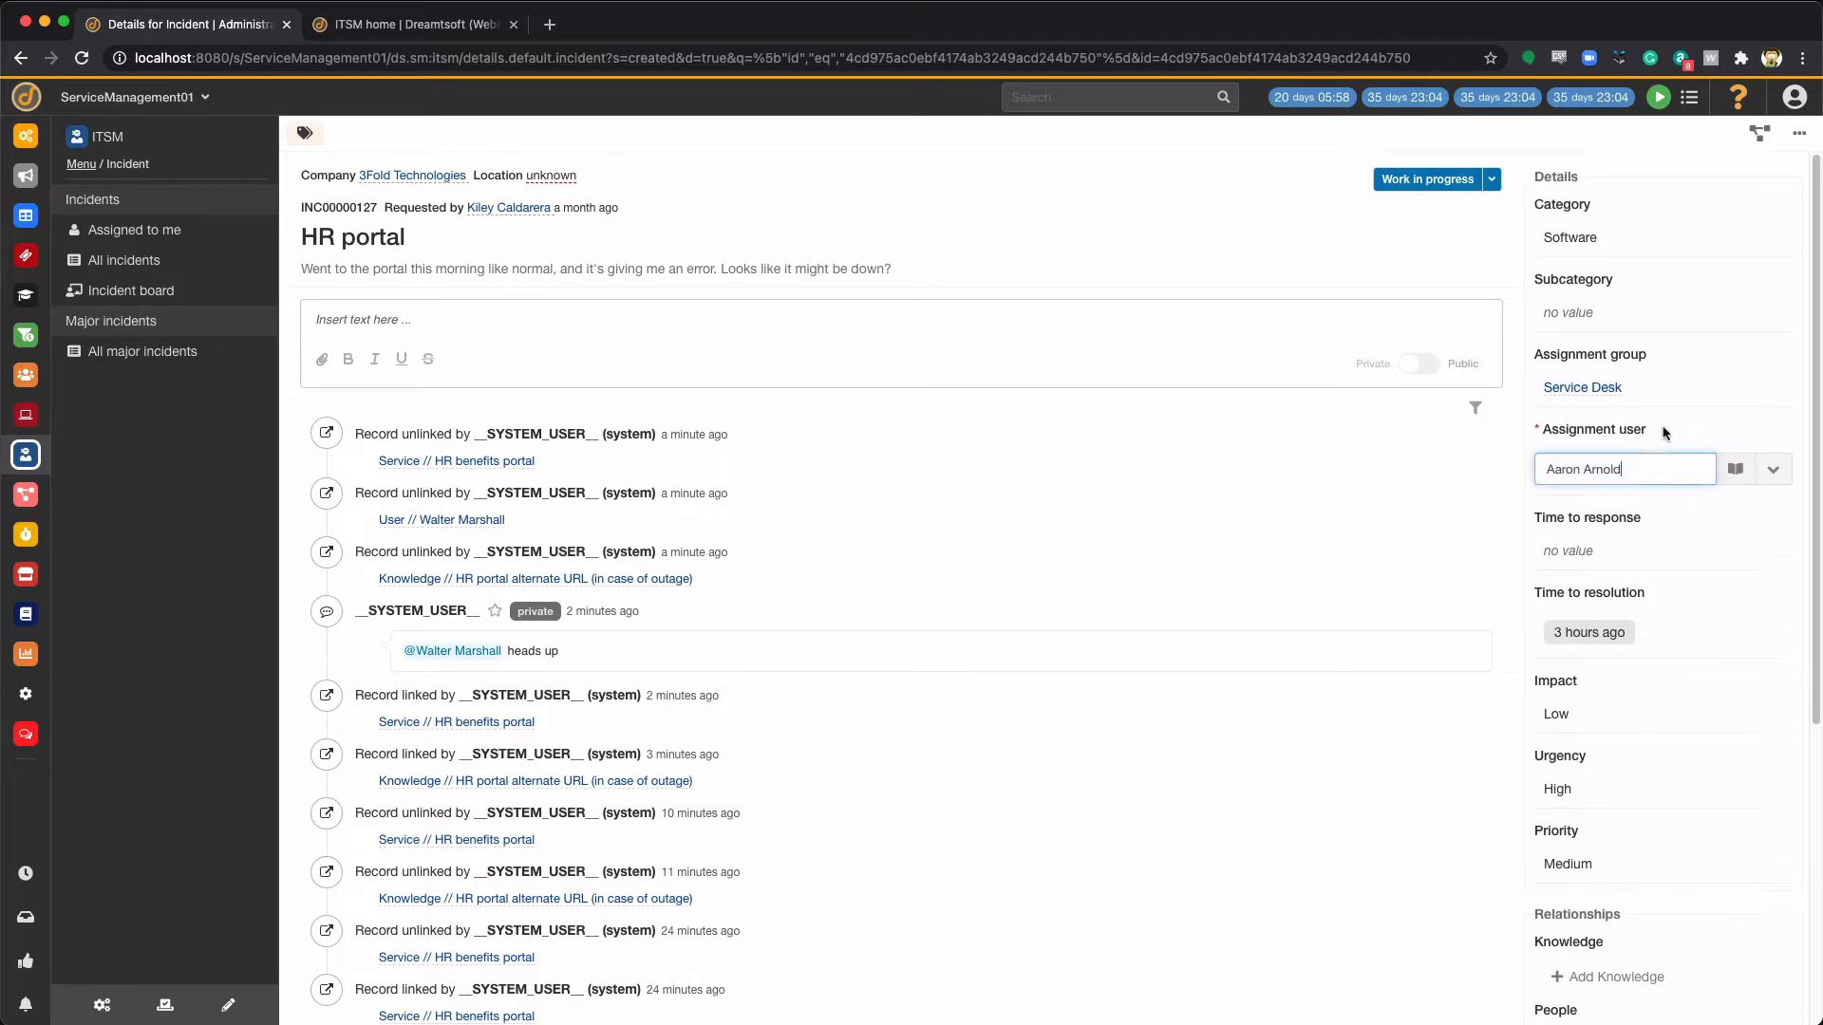
{"action": "left_click", "coordinate": [1642, 458]}
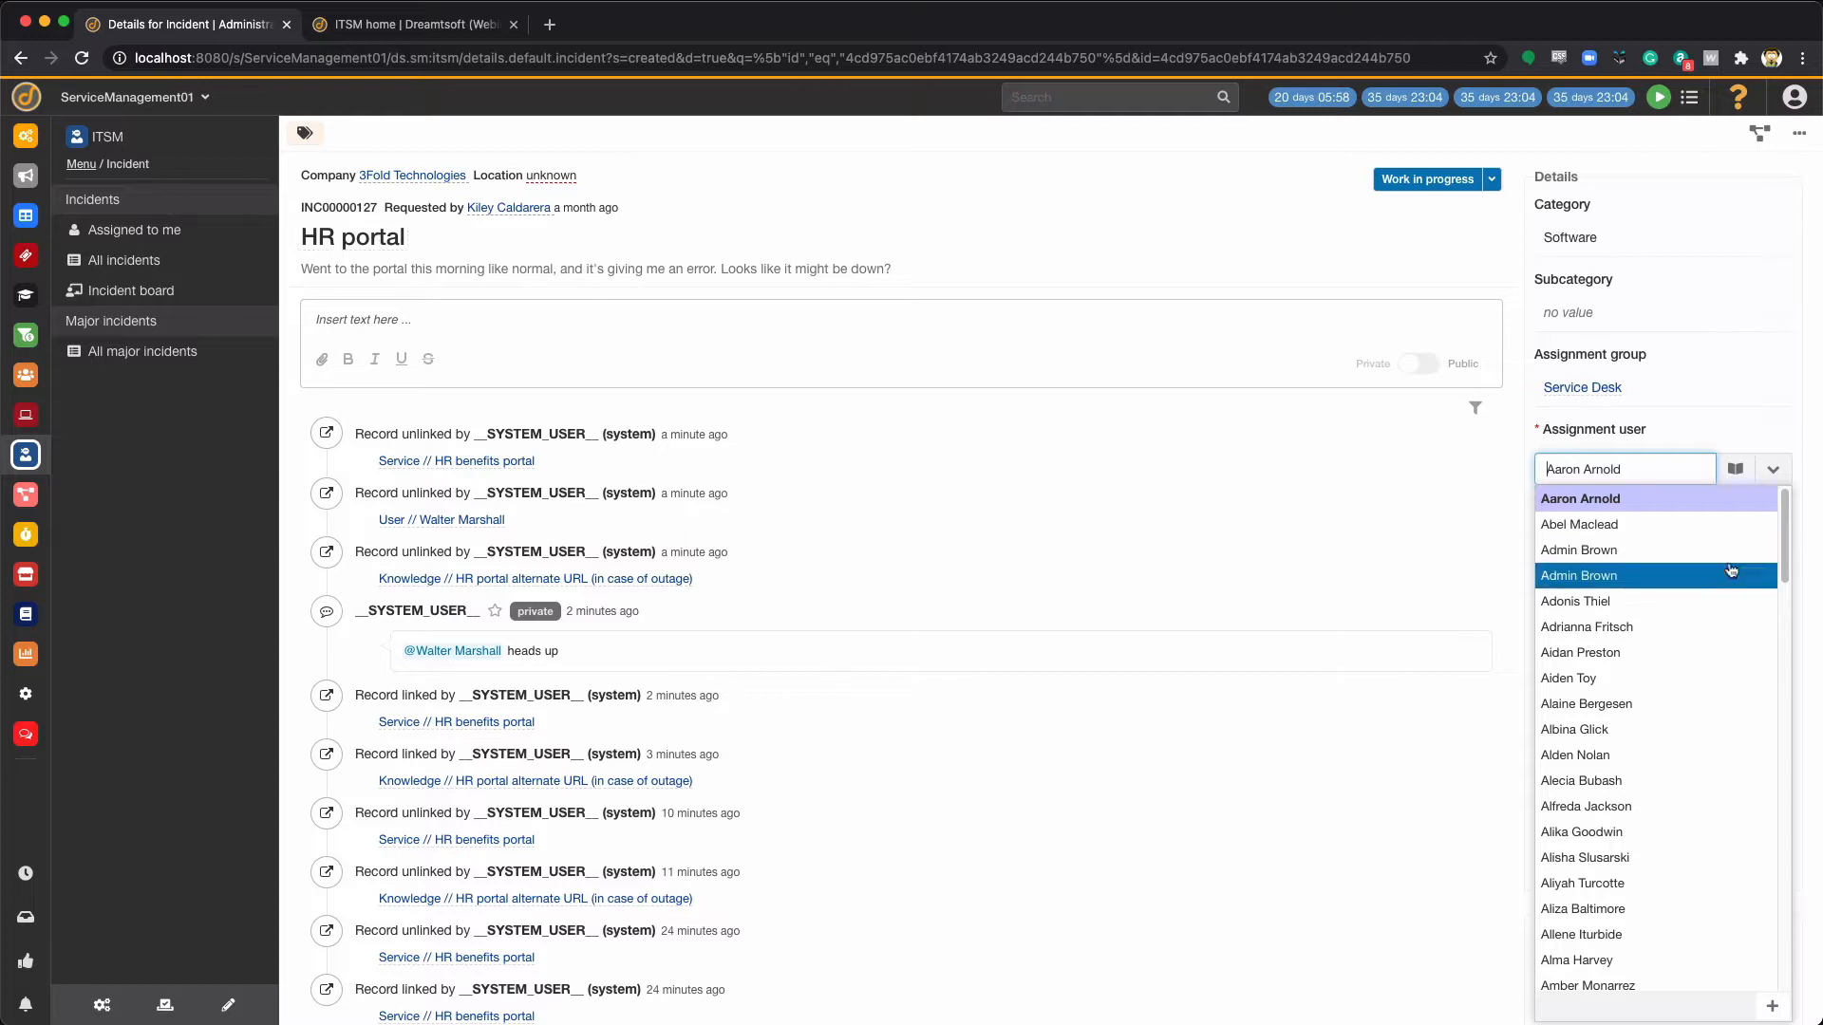
{"action": "left_click", "coordinate": [1621, 682]}
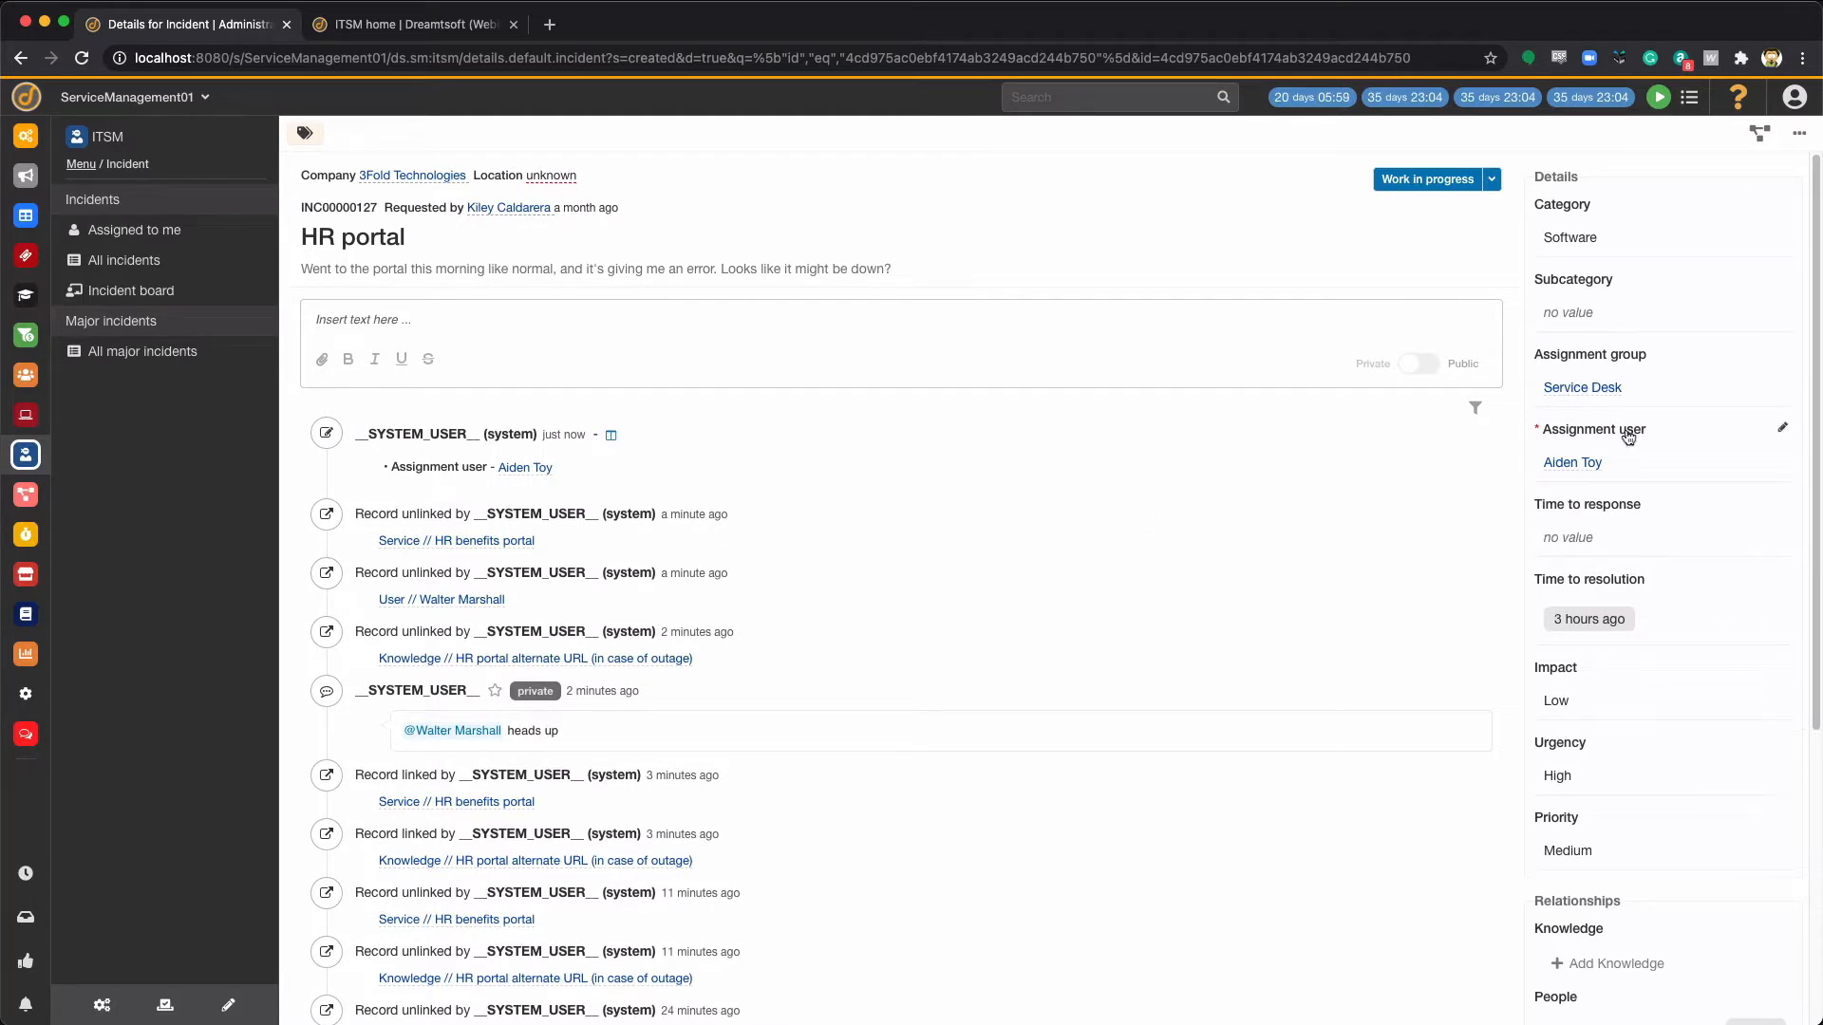
{"action": "left_click", "coordinate": [1671, 437]}
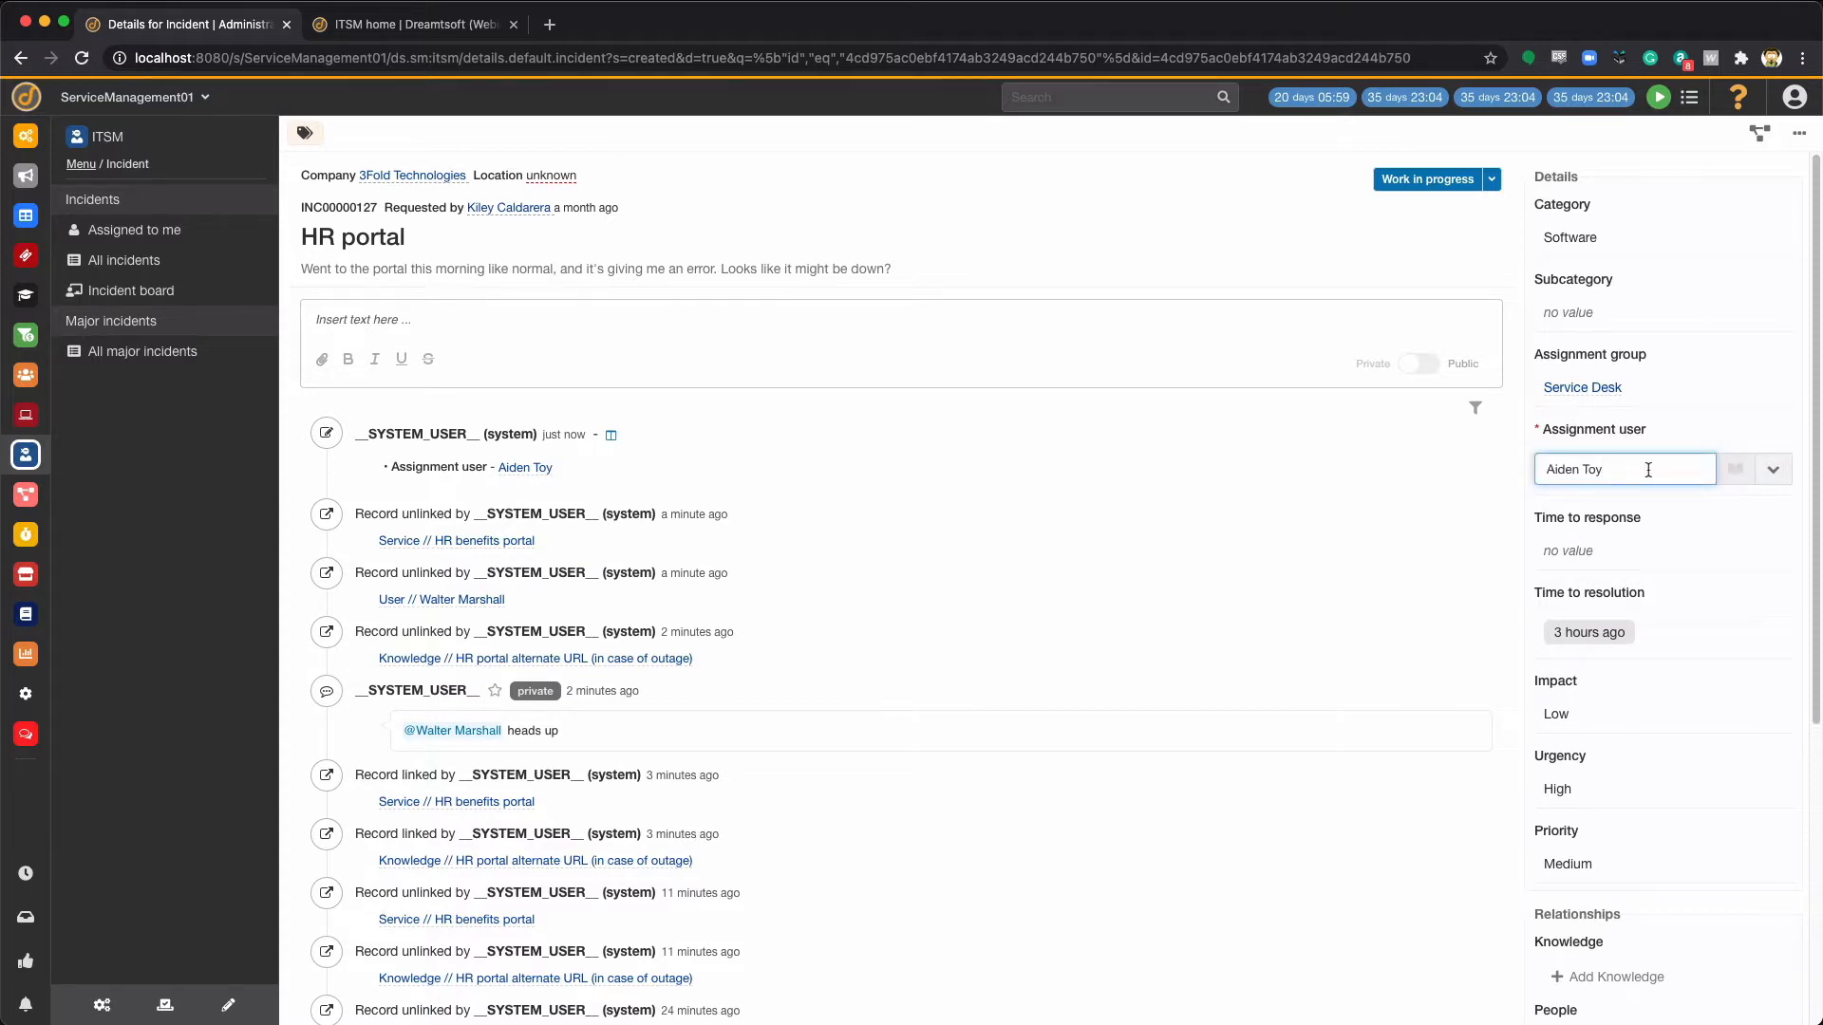
{"action": "left_click", "coordinate": [1648, 469]}
{"action": "key", "text": "Escape"}
{"action": "left_click", "coordinate": [1325, 459]}
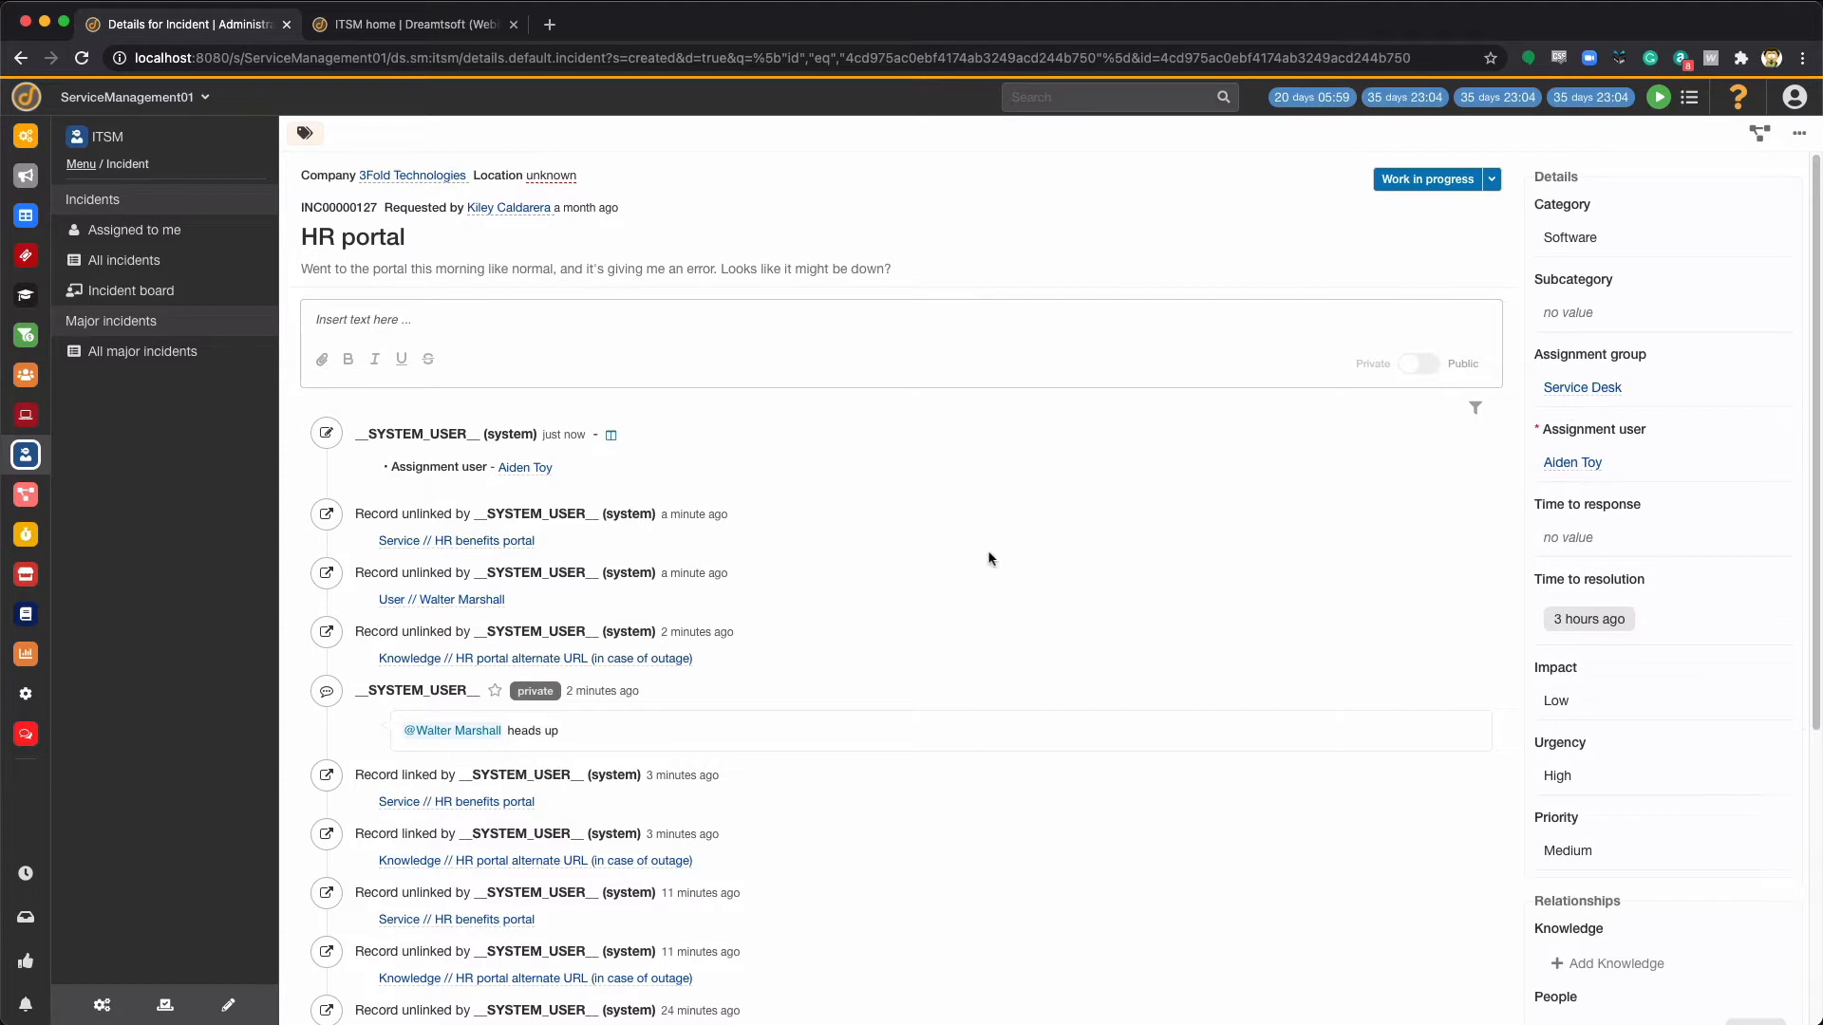
Step: Add a person to the incident's relationships with the Watching role
{"action": "scroll", "coordinate": [988, 575], "scroll_direction": "down", "scroll_amount": 5}
{"action": "scroll", "coordinate": [1215, 596], "scroll_direction": "down", "scroll_amount": 5}
{"action": "left_click", "coordinate": [1605, 700]}
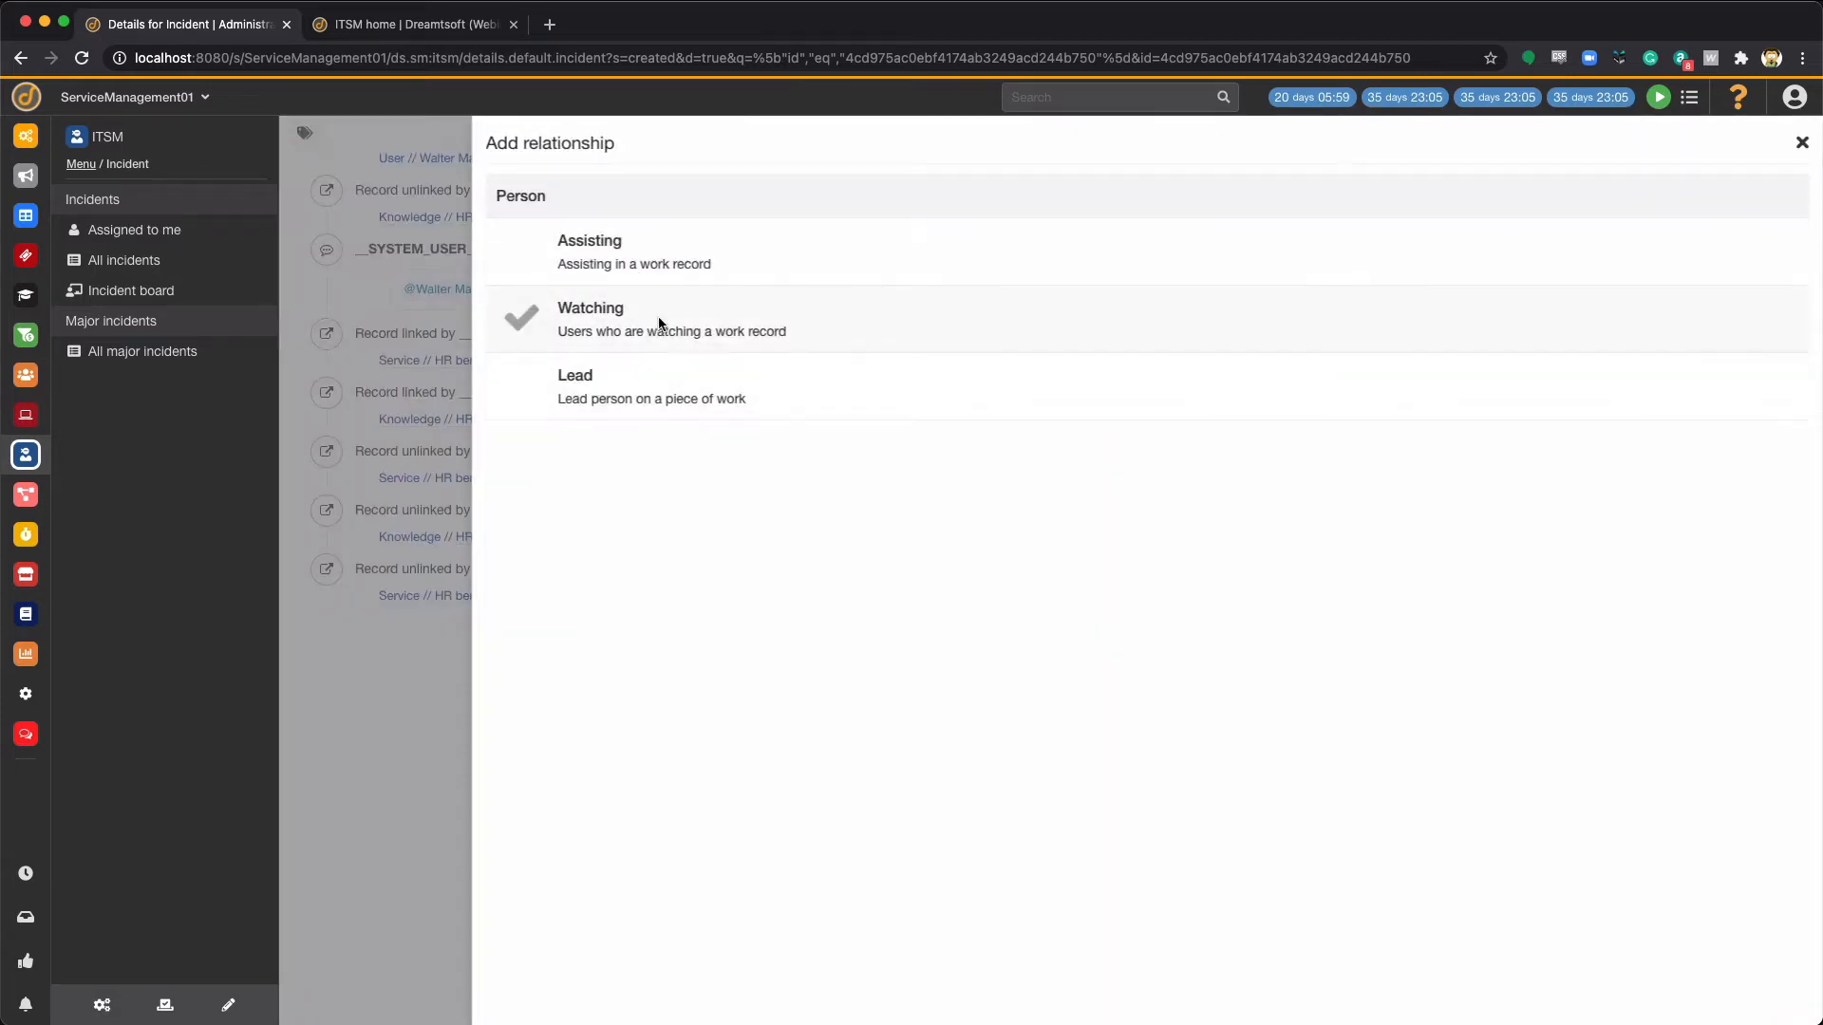
{"action": "left_click", "coordinate": [660, 323]}
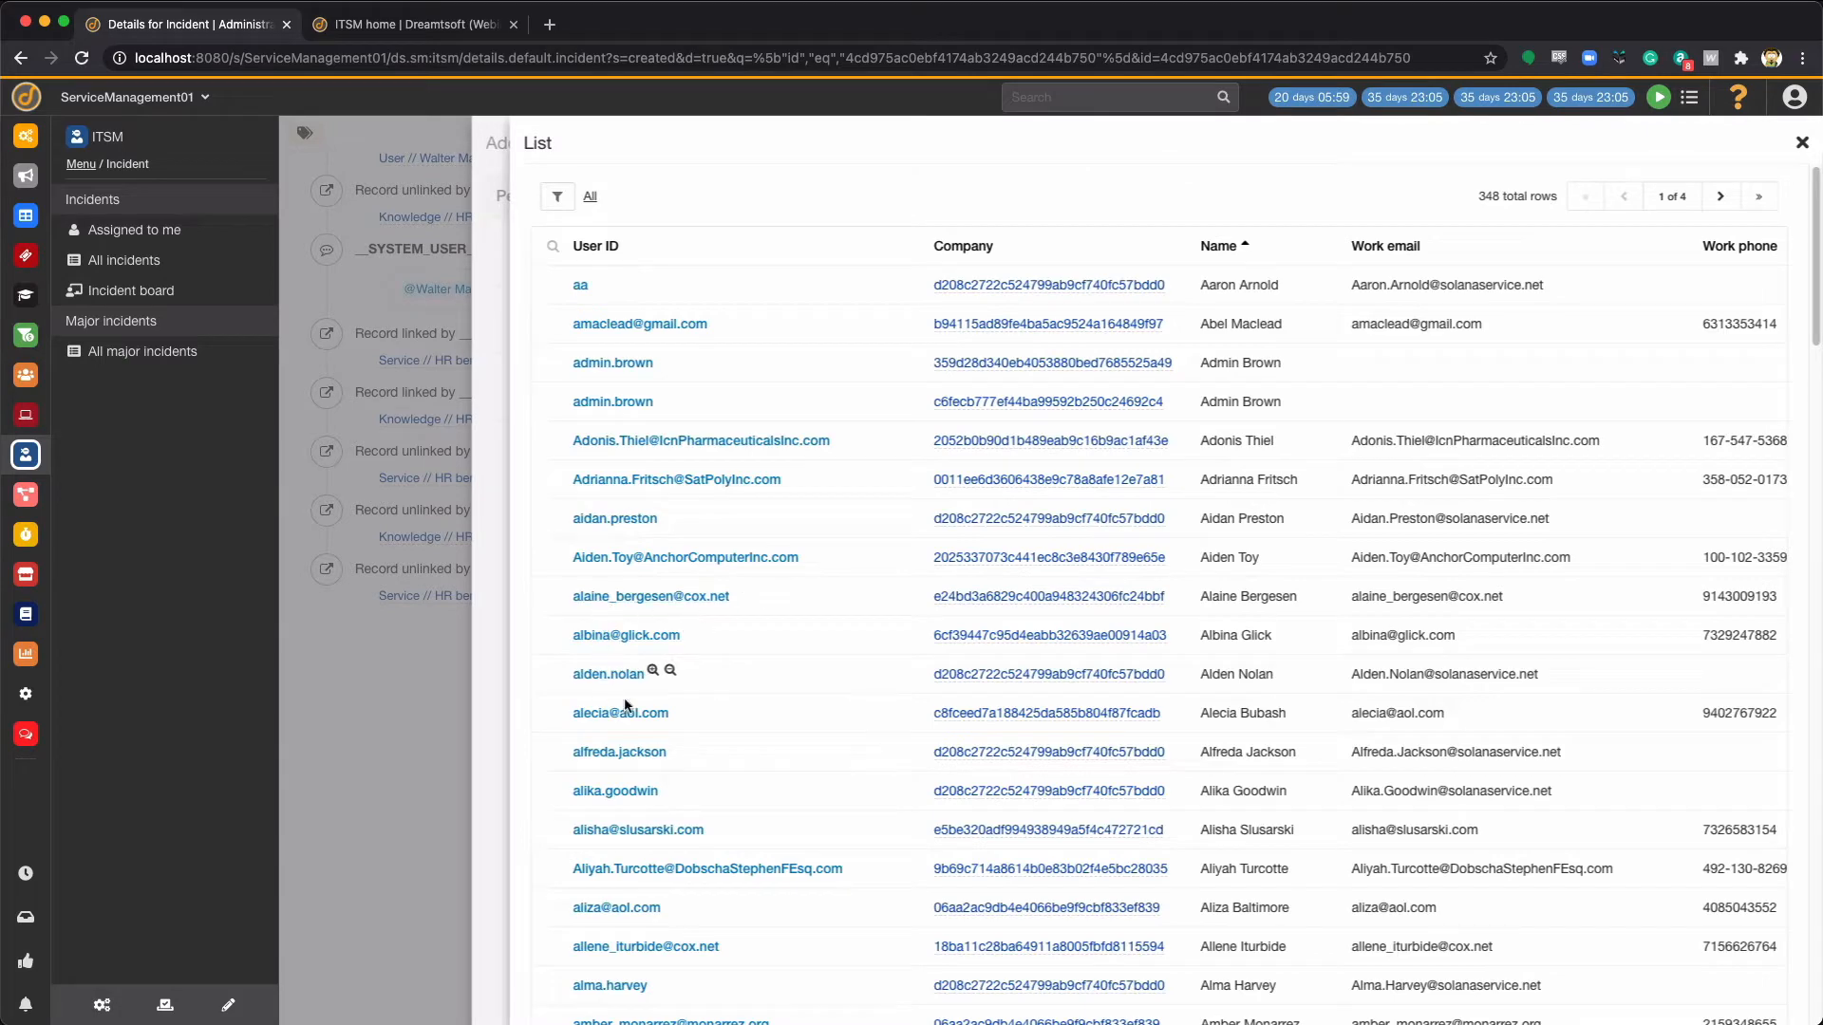
{"action": "left_click", "coordinate": [636, 720]}
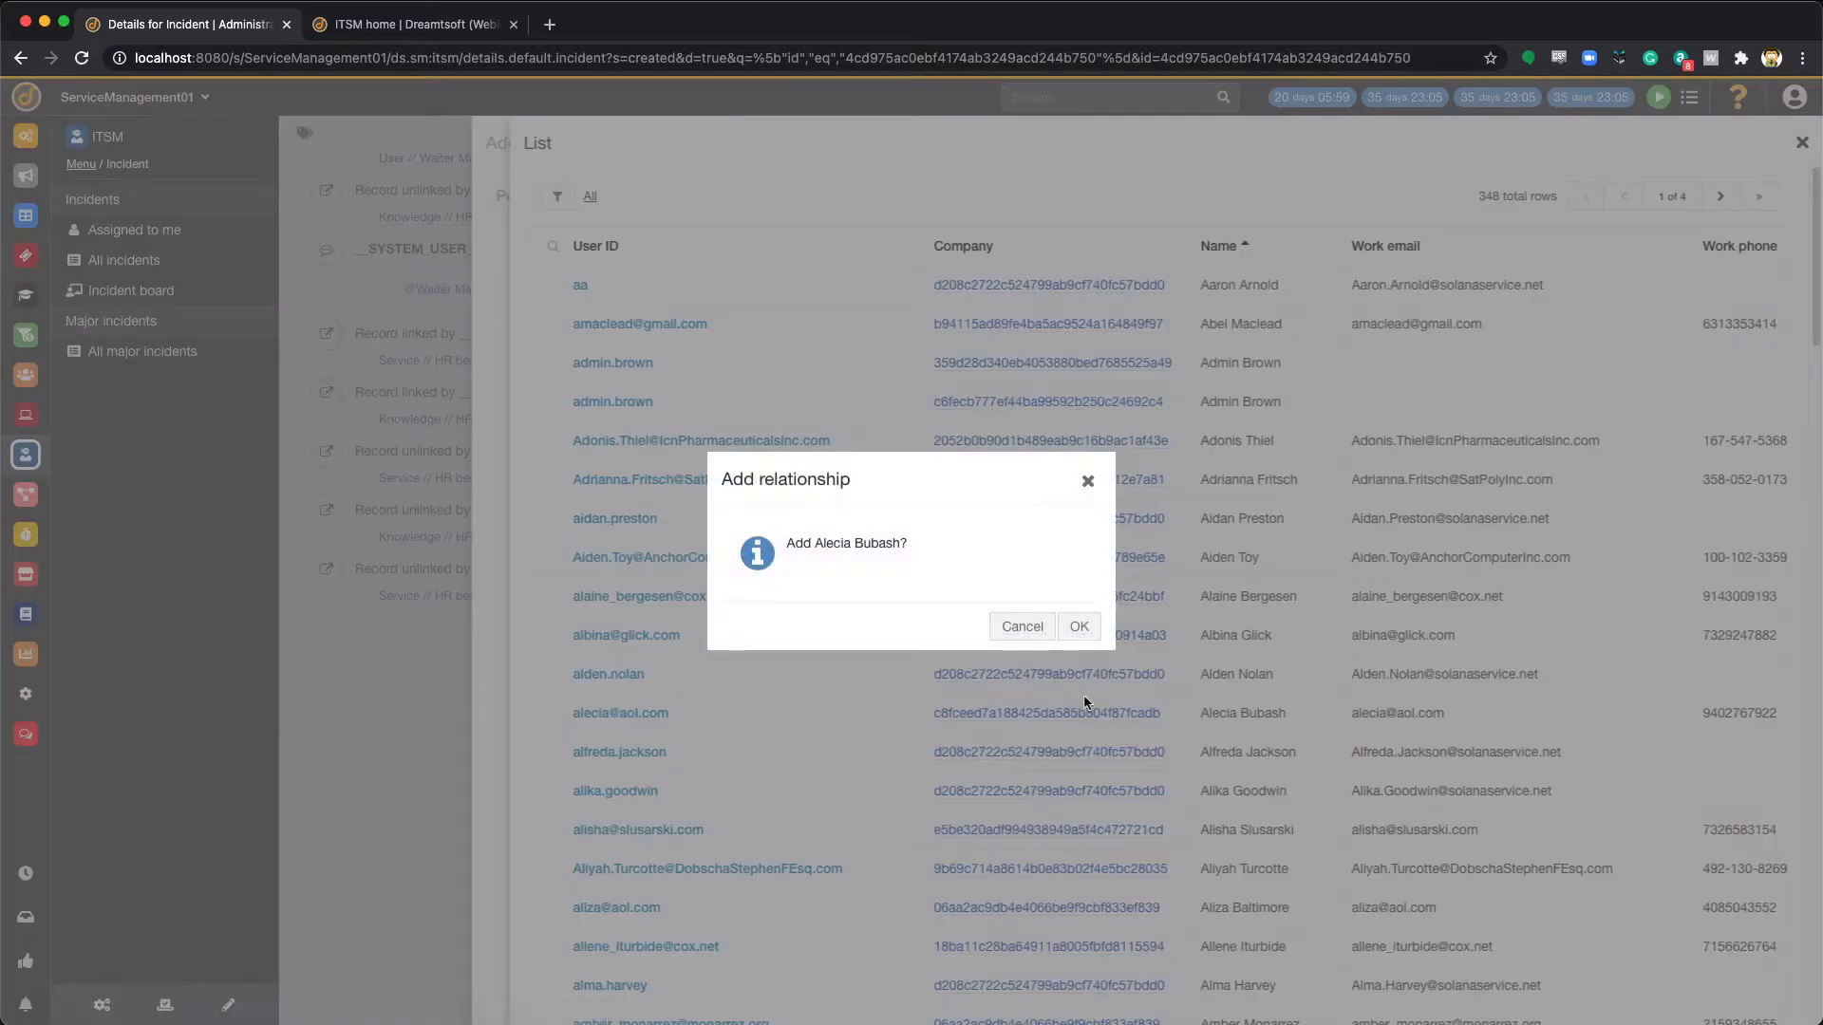
{"action": "left_click", "coordinate": [1080, 629]}
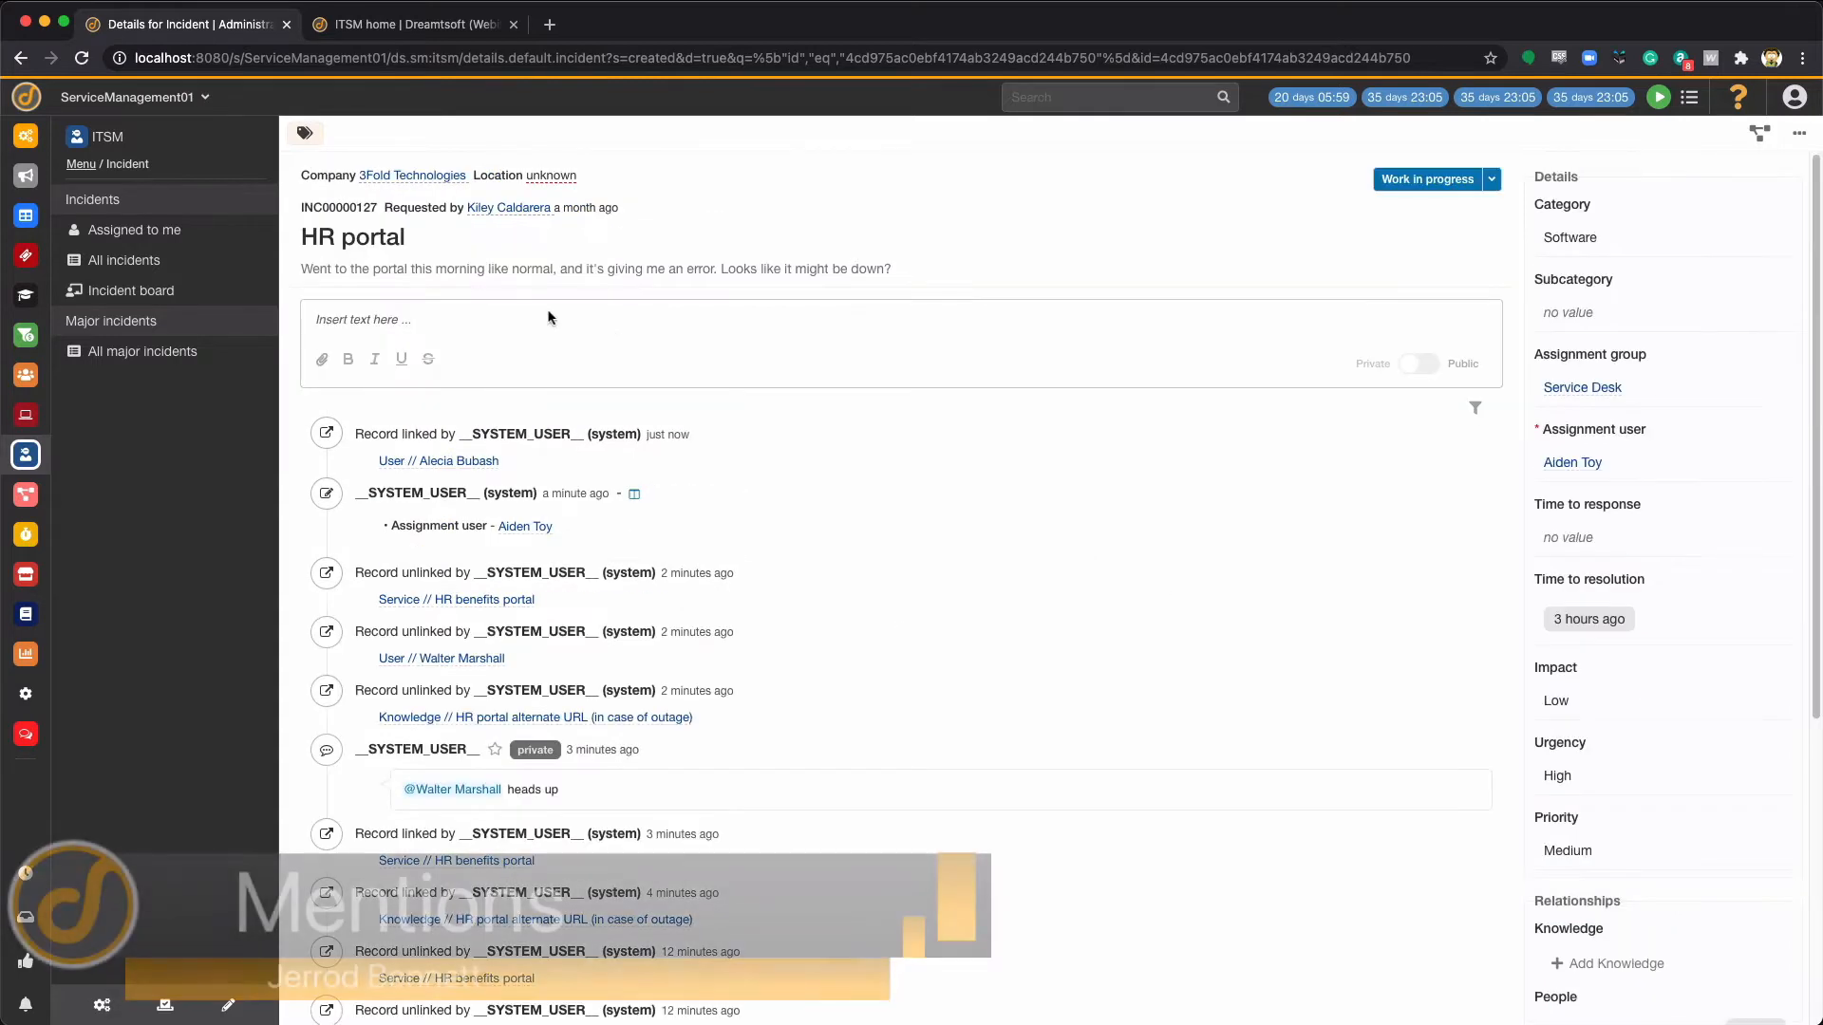
Step: Post a comment on the incident that mentions a colleague with the text "hey heads up", and check the related people
{"action": "left_click", "coordinate": [472, 313]}
{"action": "type", "text": "@"}
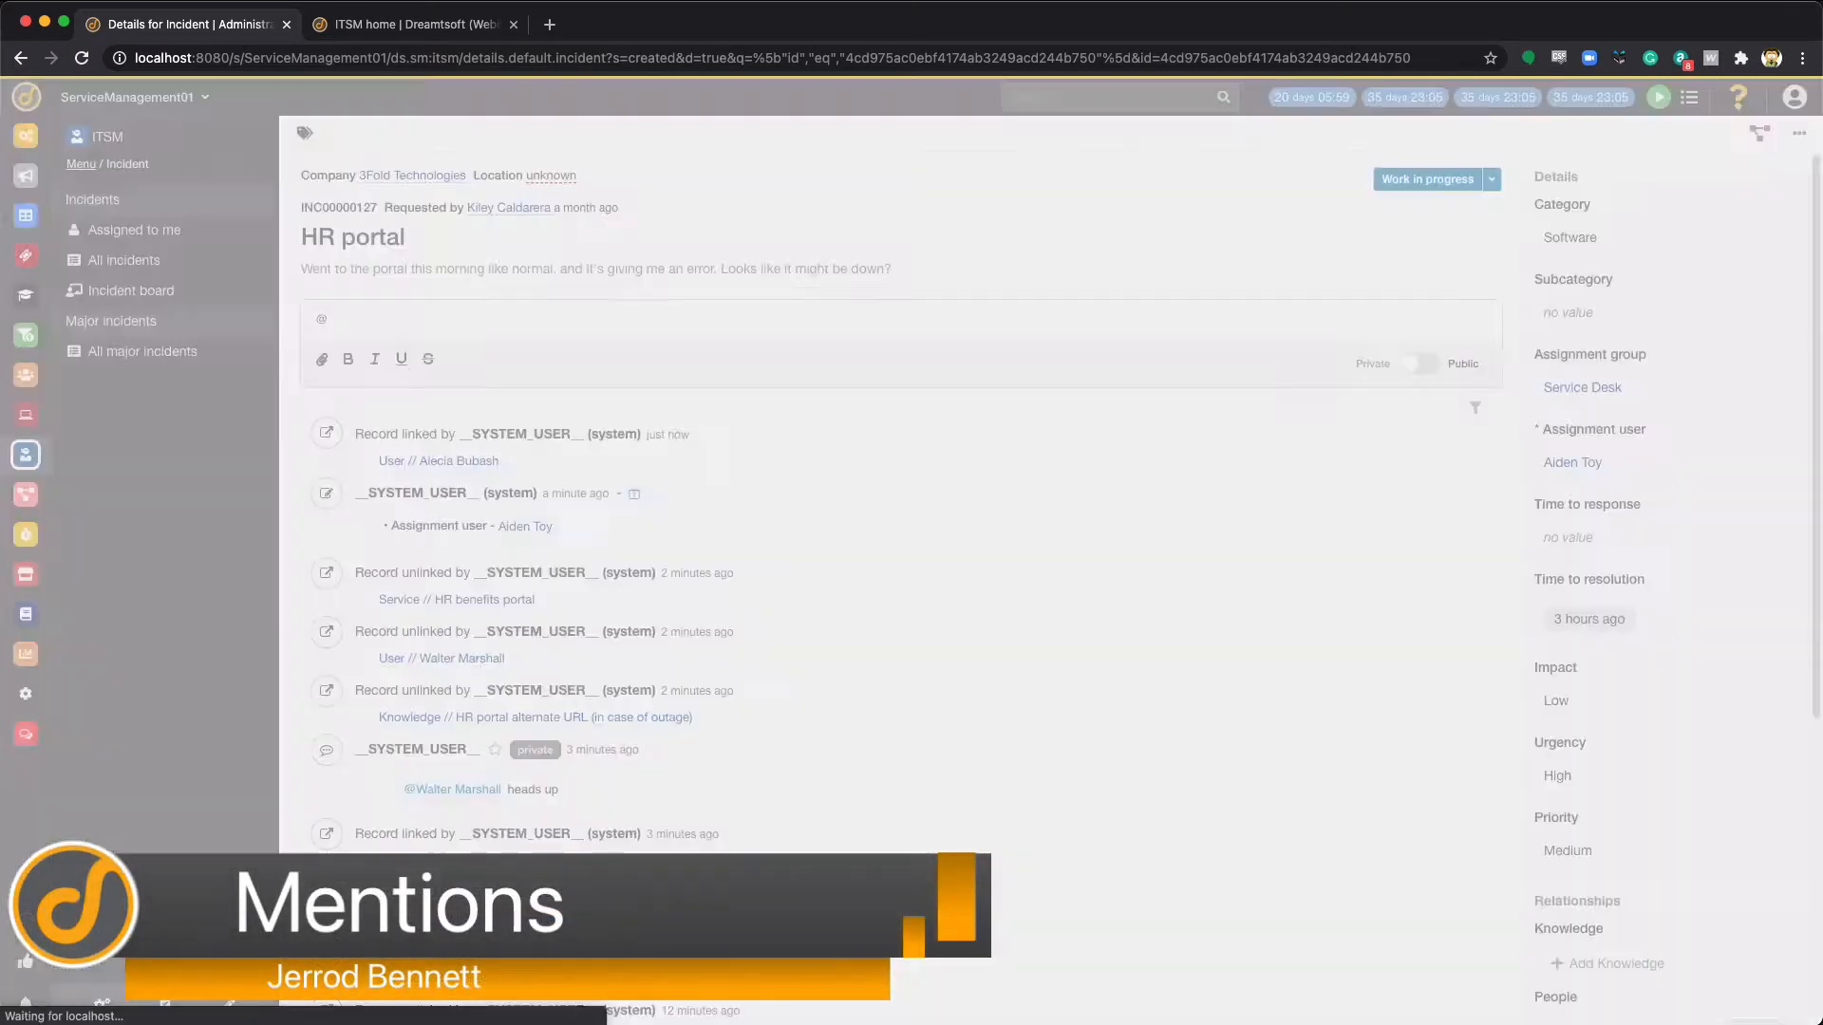
{"action": "type", "text": "walter"}
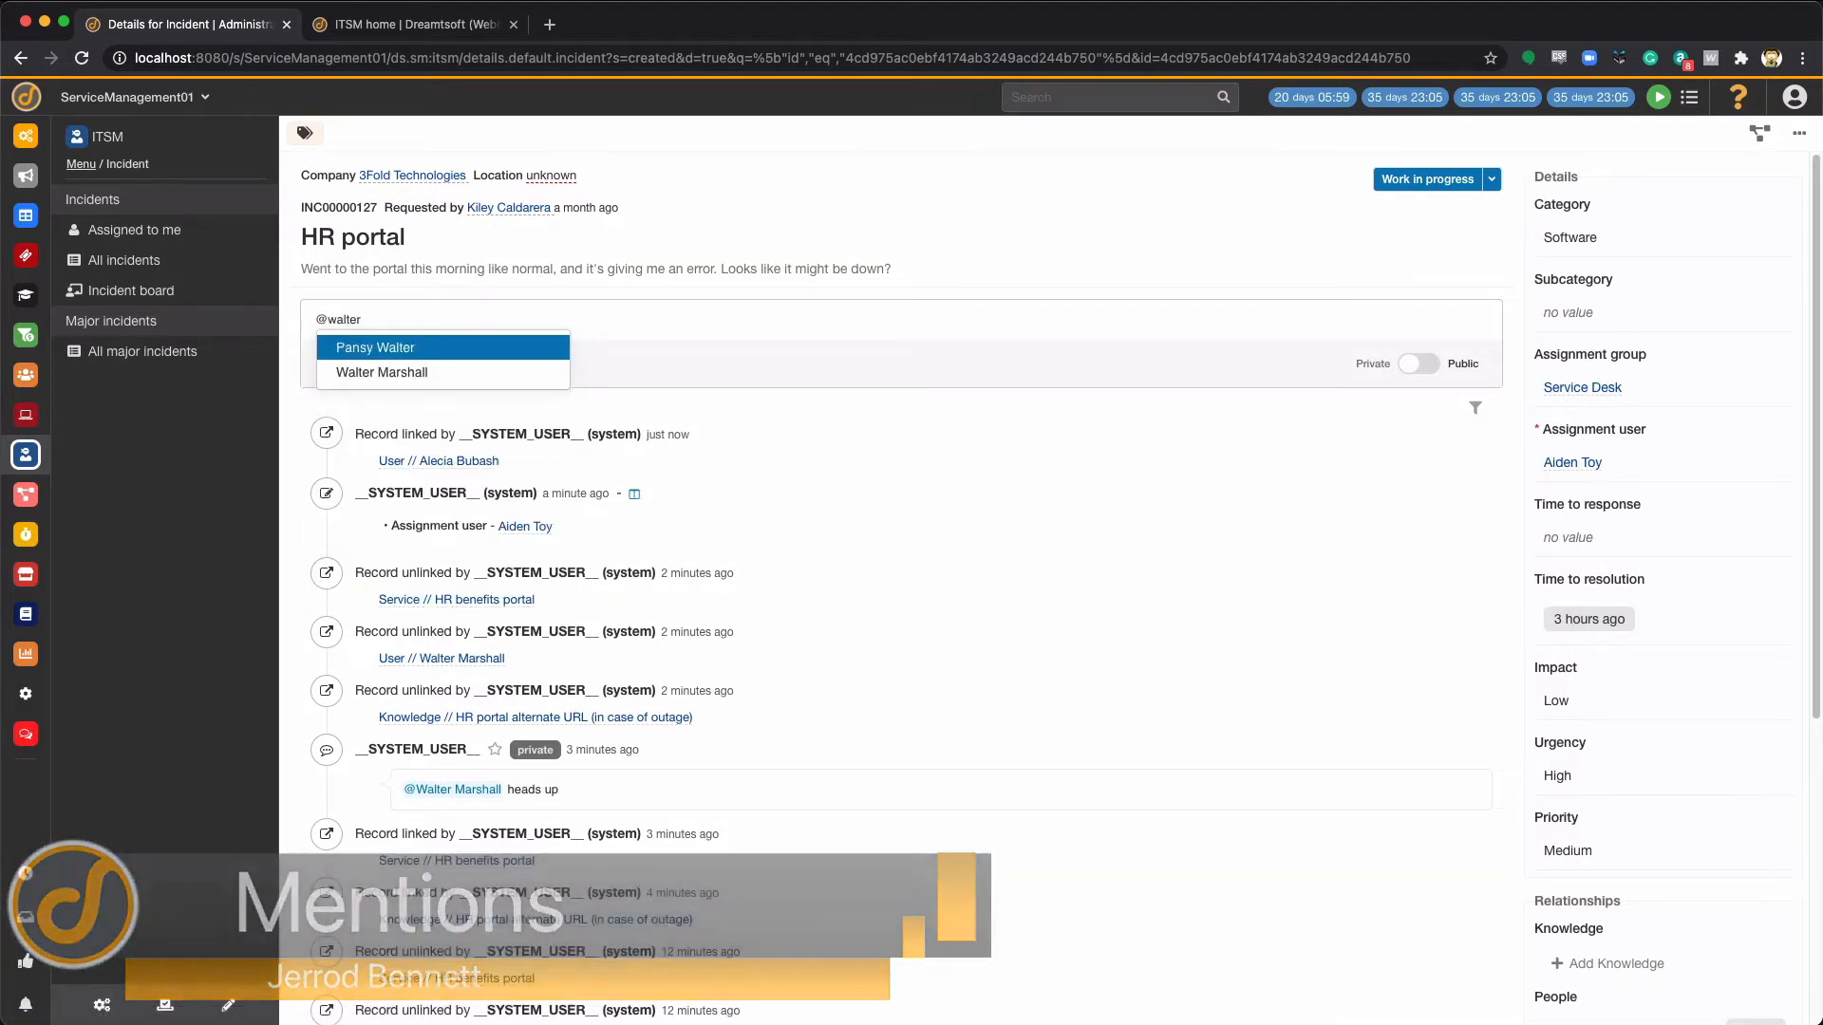
{"action": "key", "text": "Down"}
{"action": "key", "text": "Return"}
{"action": "type", "text": "hey heads up"}
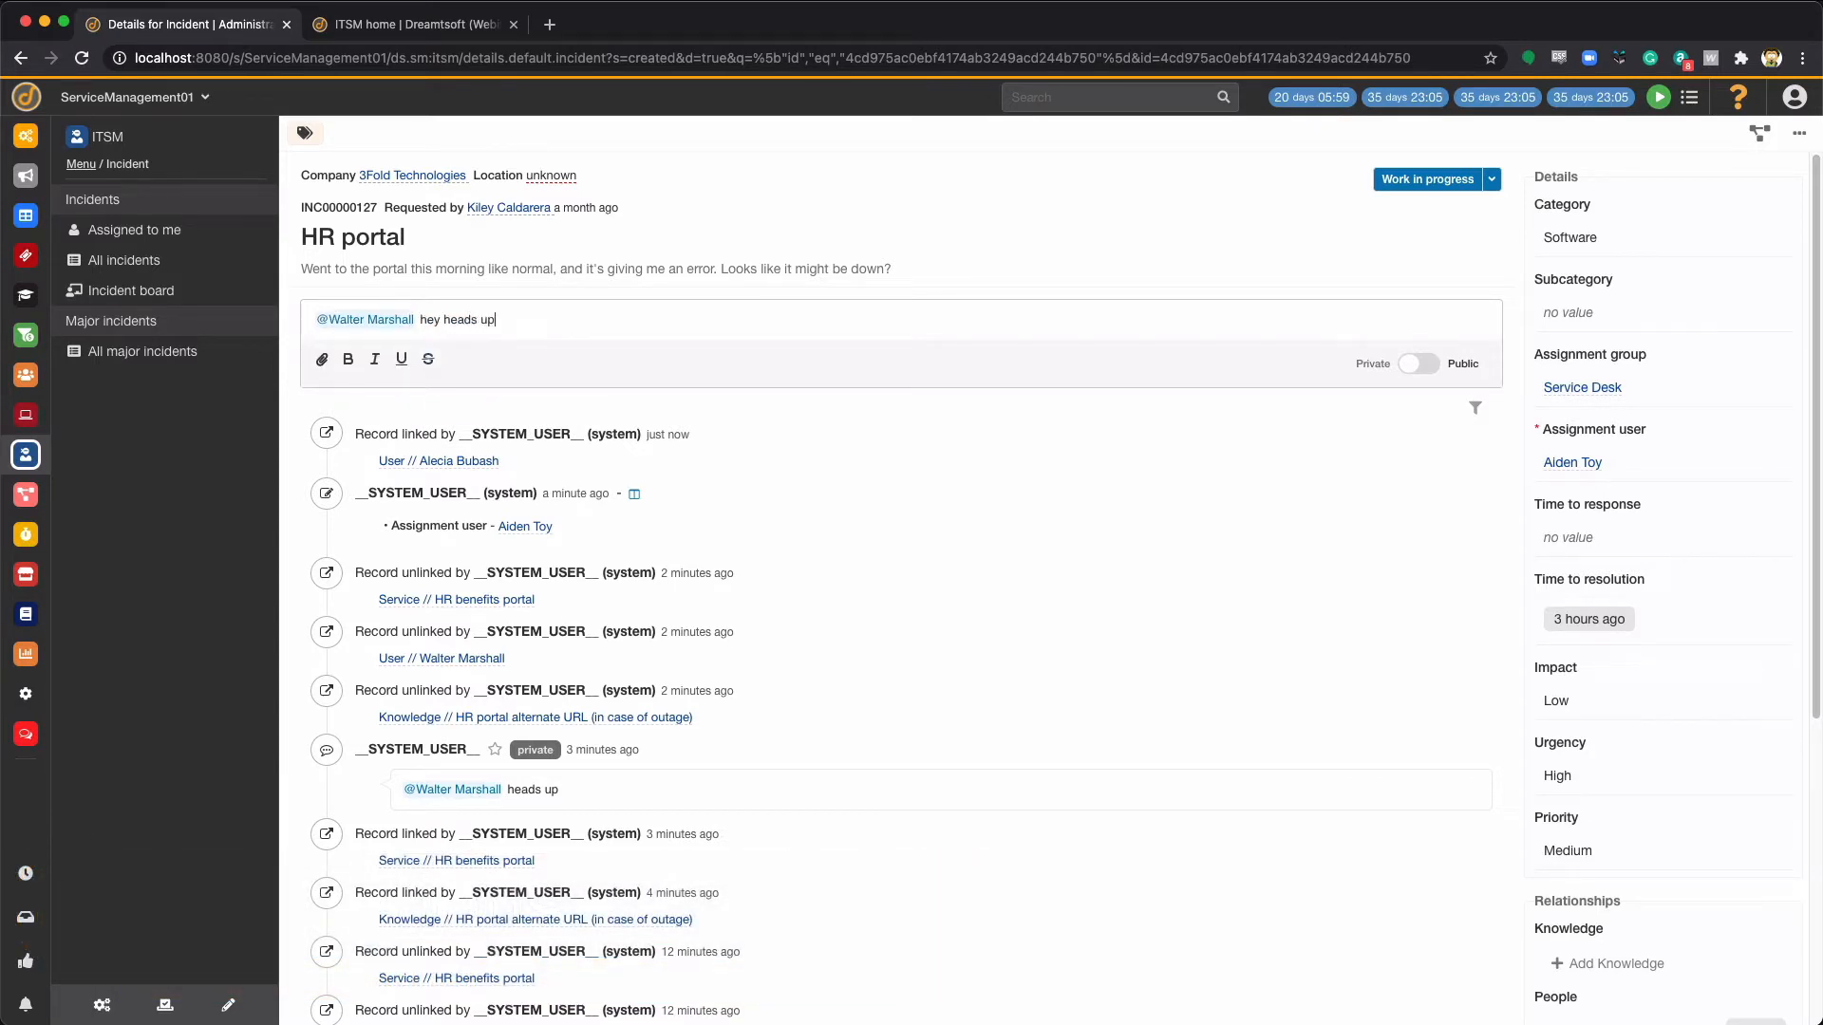
{"action": "key", "text": "Return"}
{"action": "scroll", "coordinate": [764, 514], "scroll_direction": "down", "scroll_amount": 1}
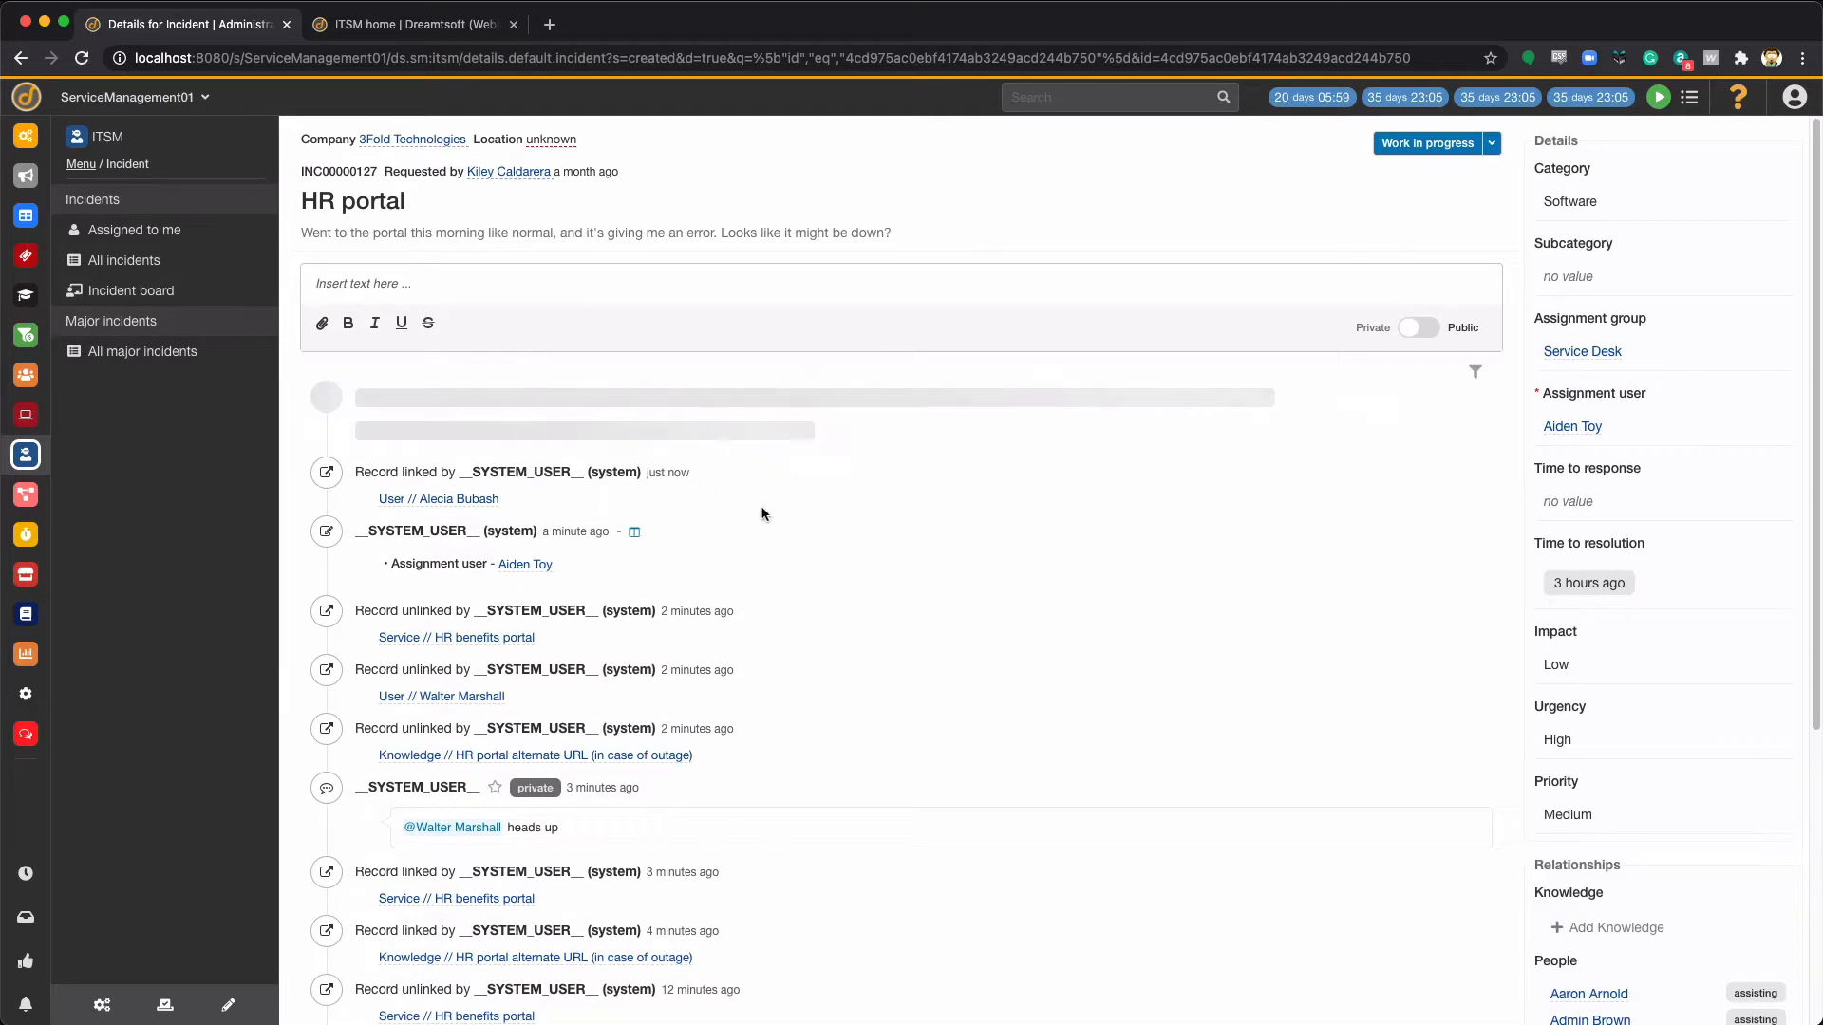
{"action": "scroll", "coordinate": [953, 566], "scroll_direction": "down", "scroll_amount": 5}
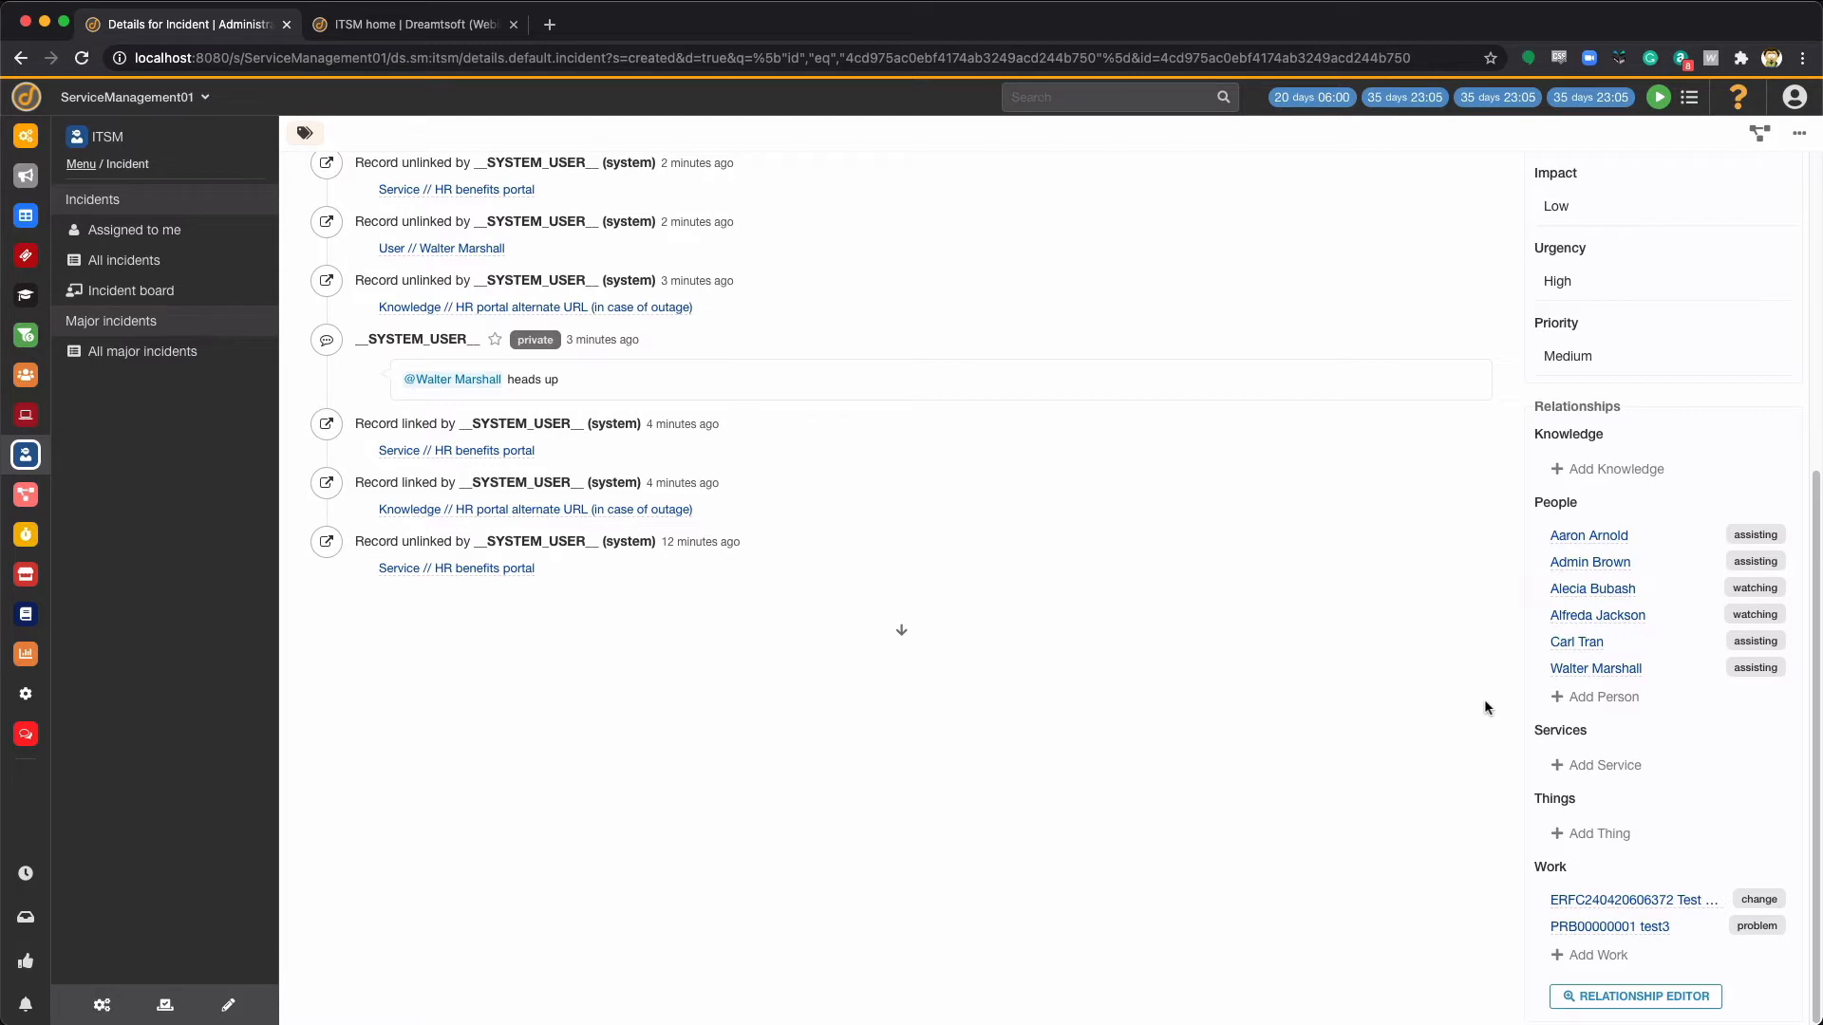
{"action": "scroll", "coordinate": [969, 577], "scroll_direction": "up", "scroll_amount": 5}
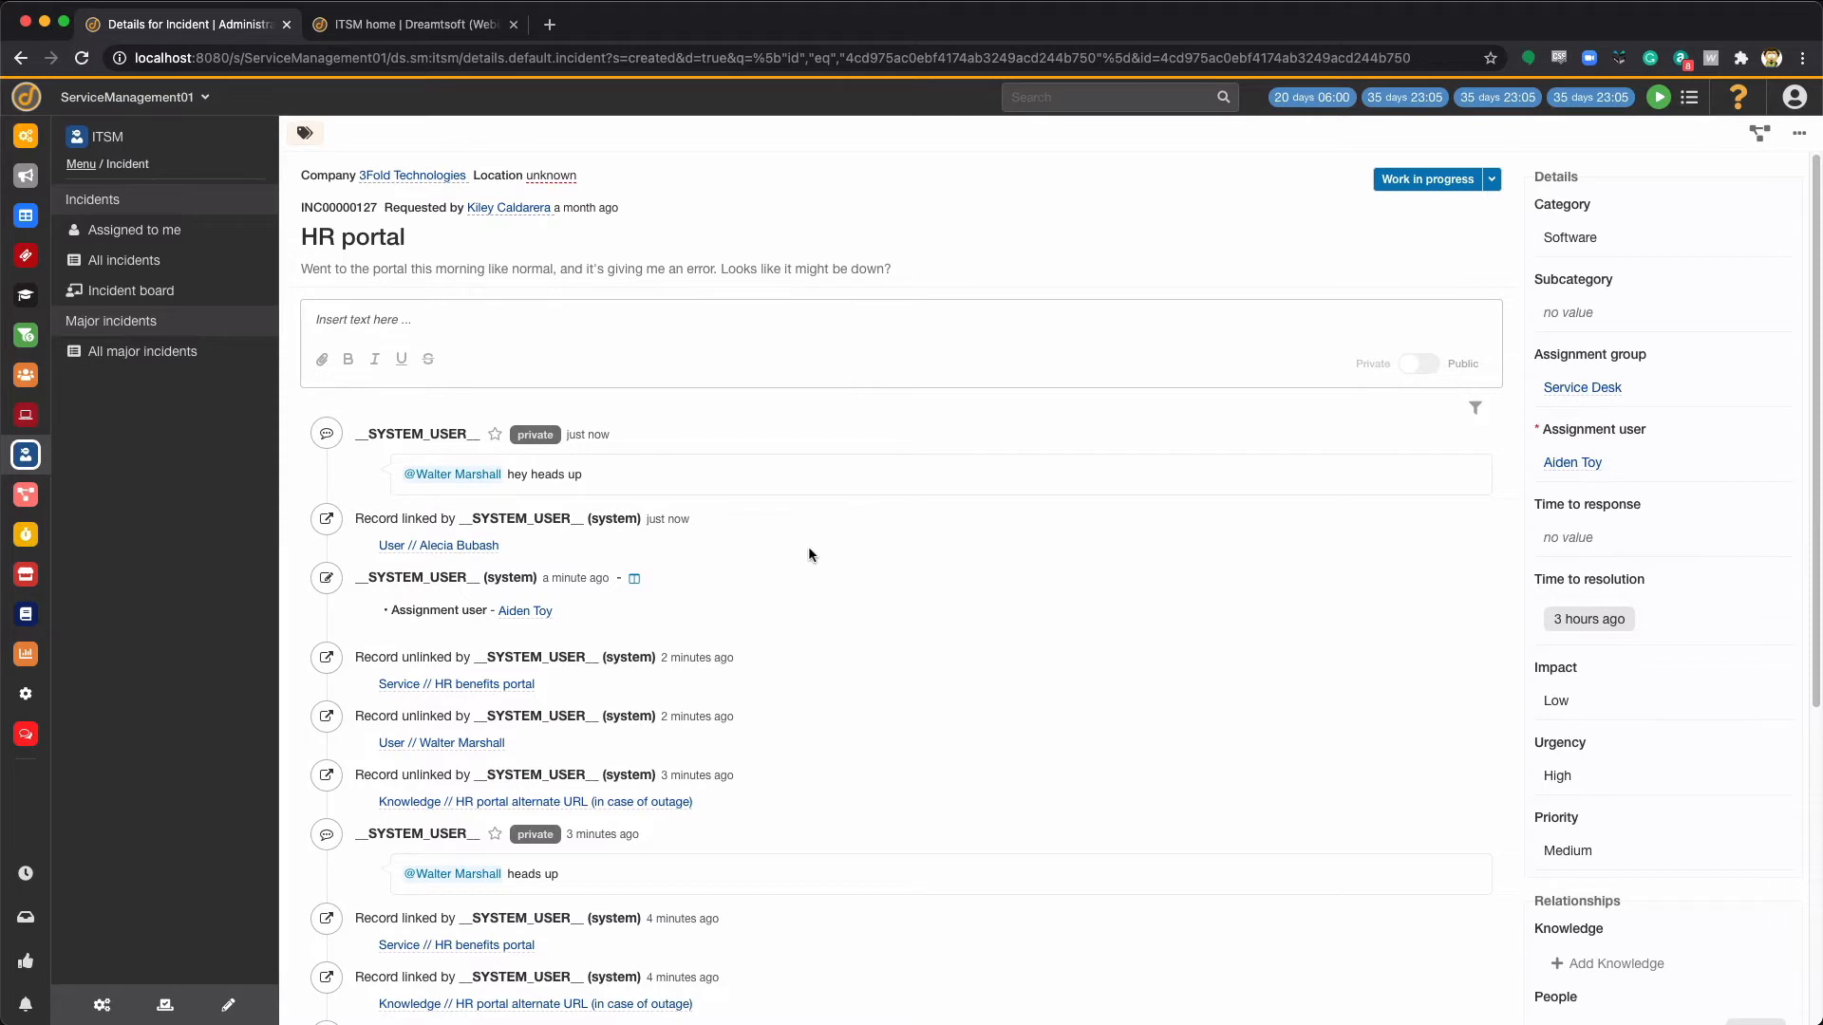
Step: Look up the mobile phone number of the vcio contact through the 3Fold Technologies company record, and return to the incident
{"action": "left_click", "coordinate": [383, 176]}
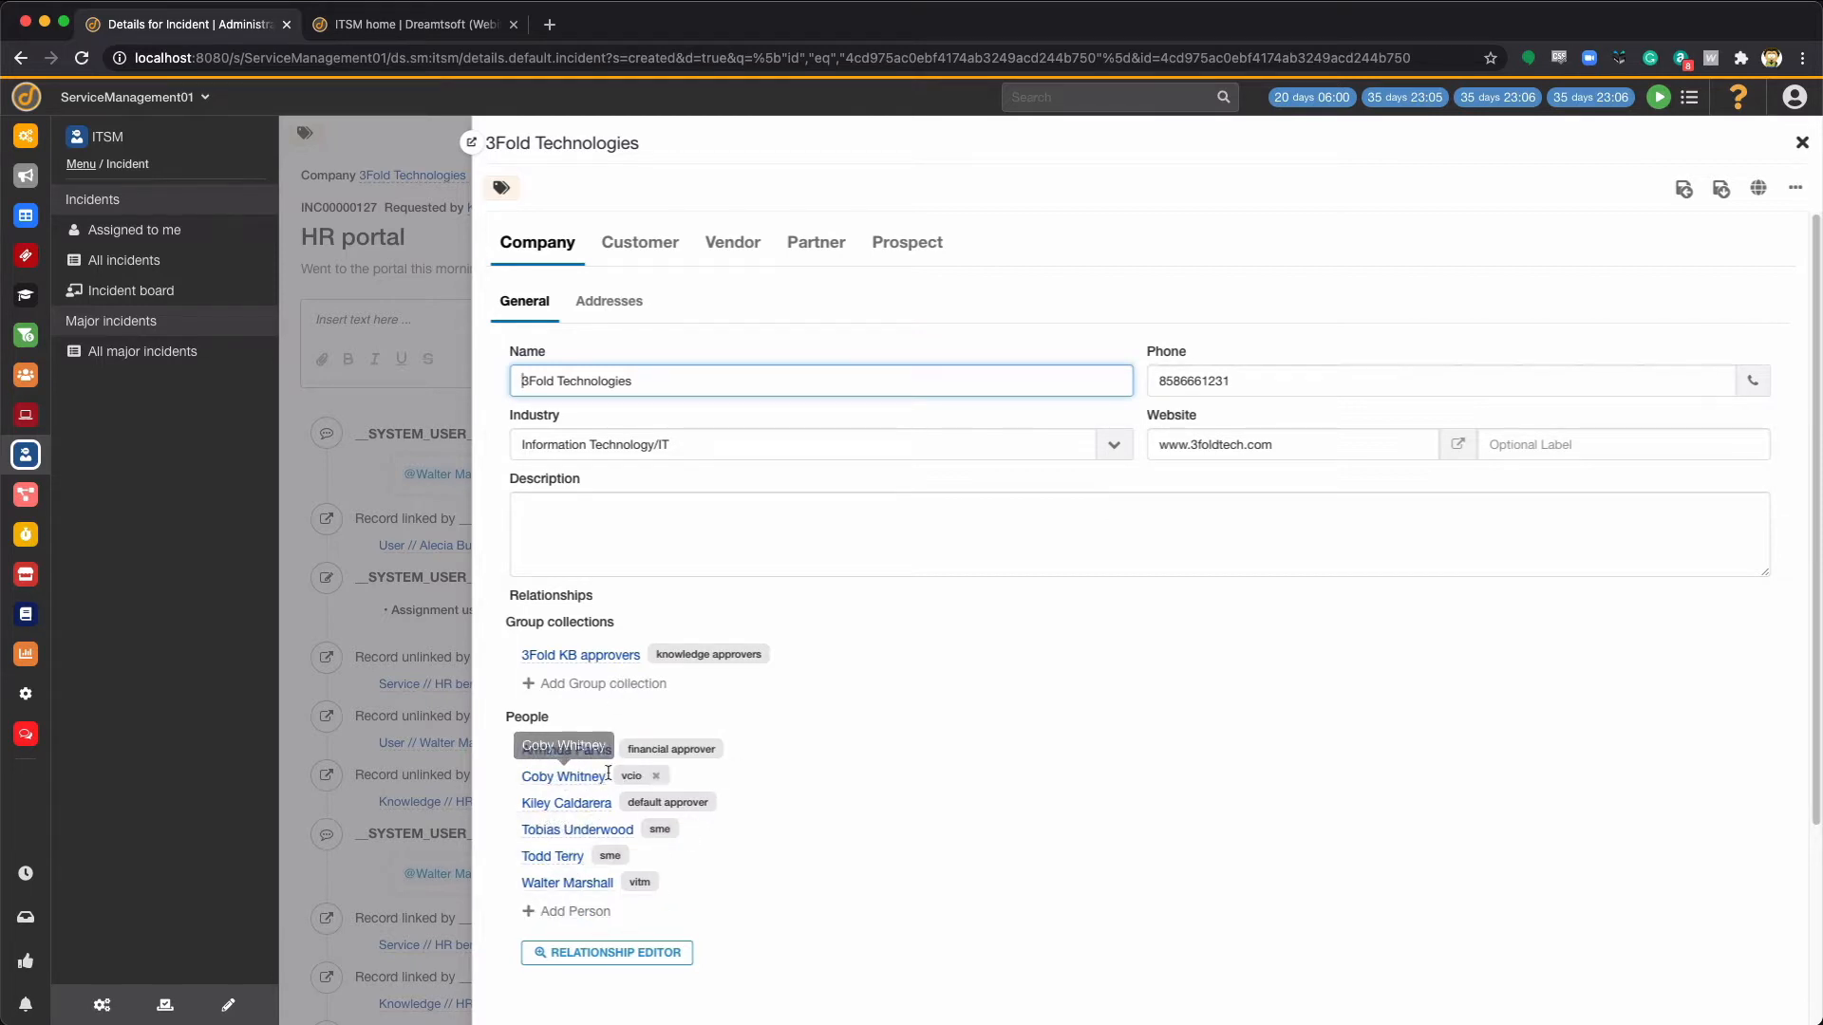
{"action": "left_click", "coordinate": [563, 776]}
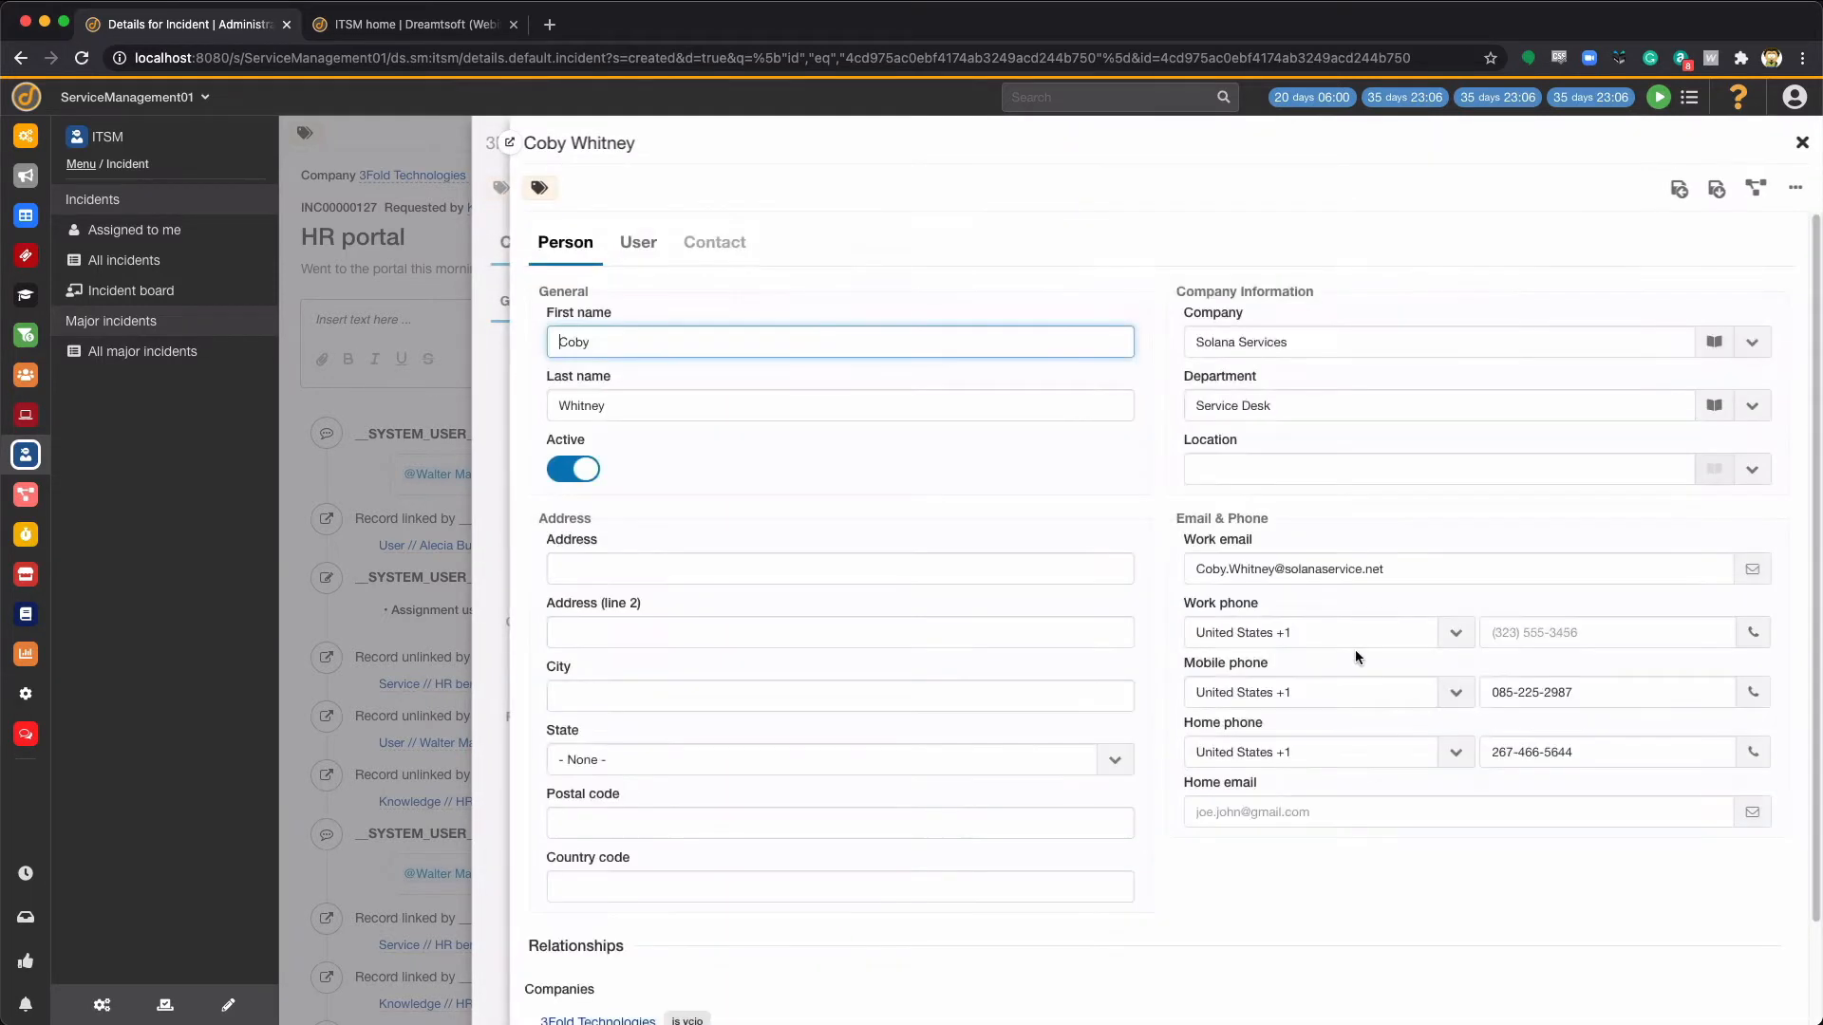
{"action": "left_click_drag", "start_coordinate": [1592, 690], "coordinate": [1483, 691]}
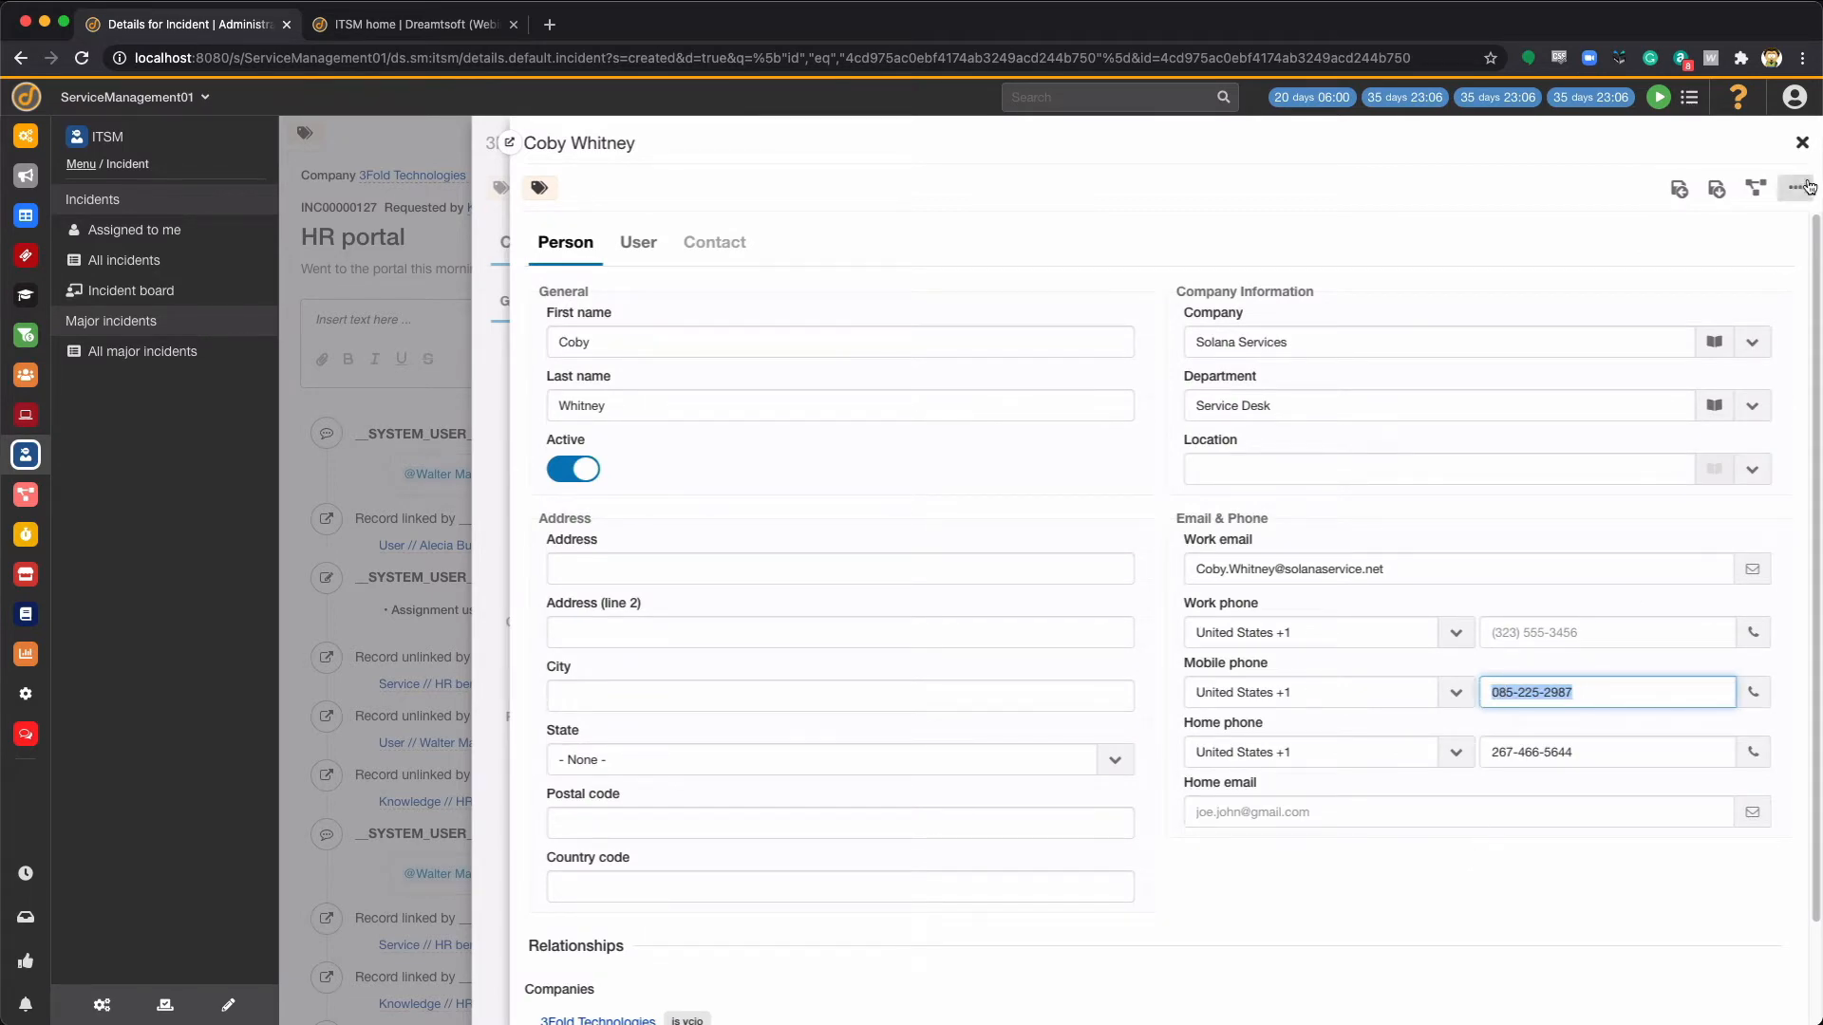
{"action": "left_click", "coordinate": [1802, 144]}
{"action": "left_click", "coordinate": [1804, 150]}
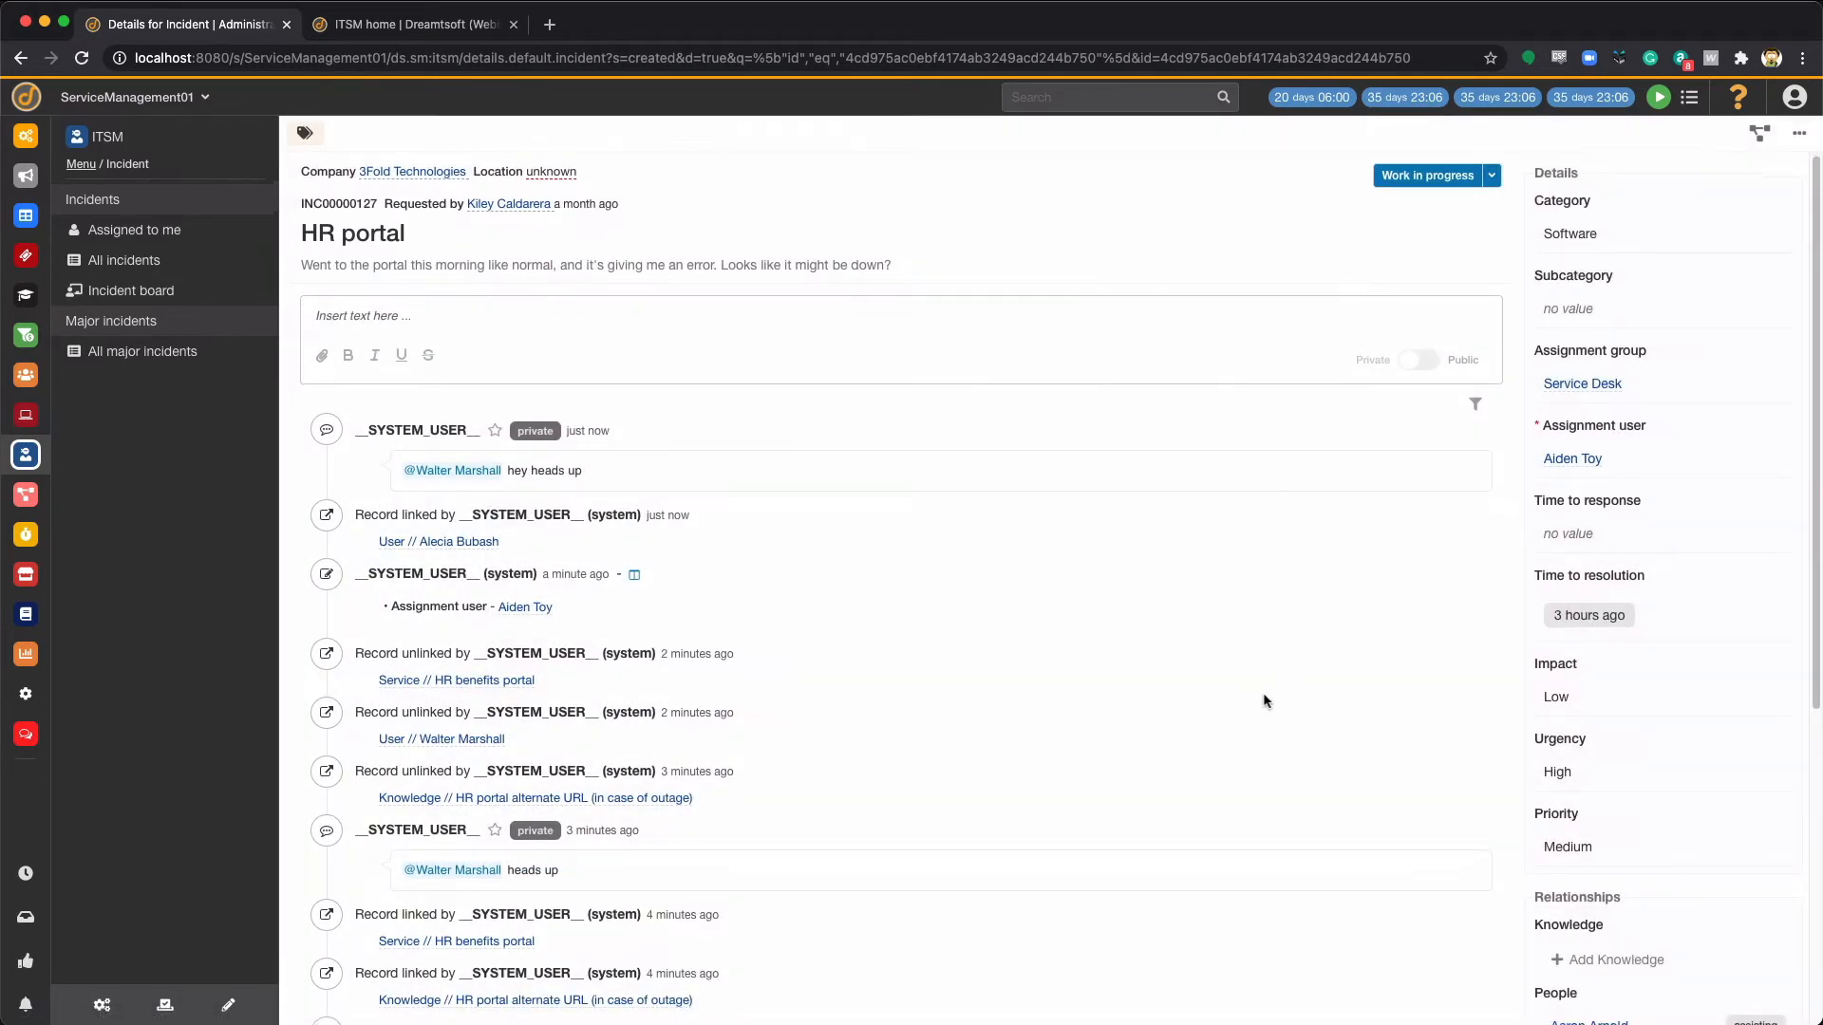
Step: Add the HR benefits portal service to the incident's relationships
{"action": "scroll", "coordinate": [1267, 693], "scroll_direction": "down", "scroll_amount": 5}
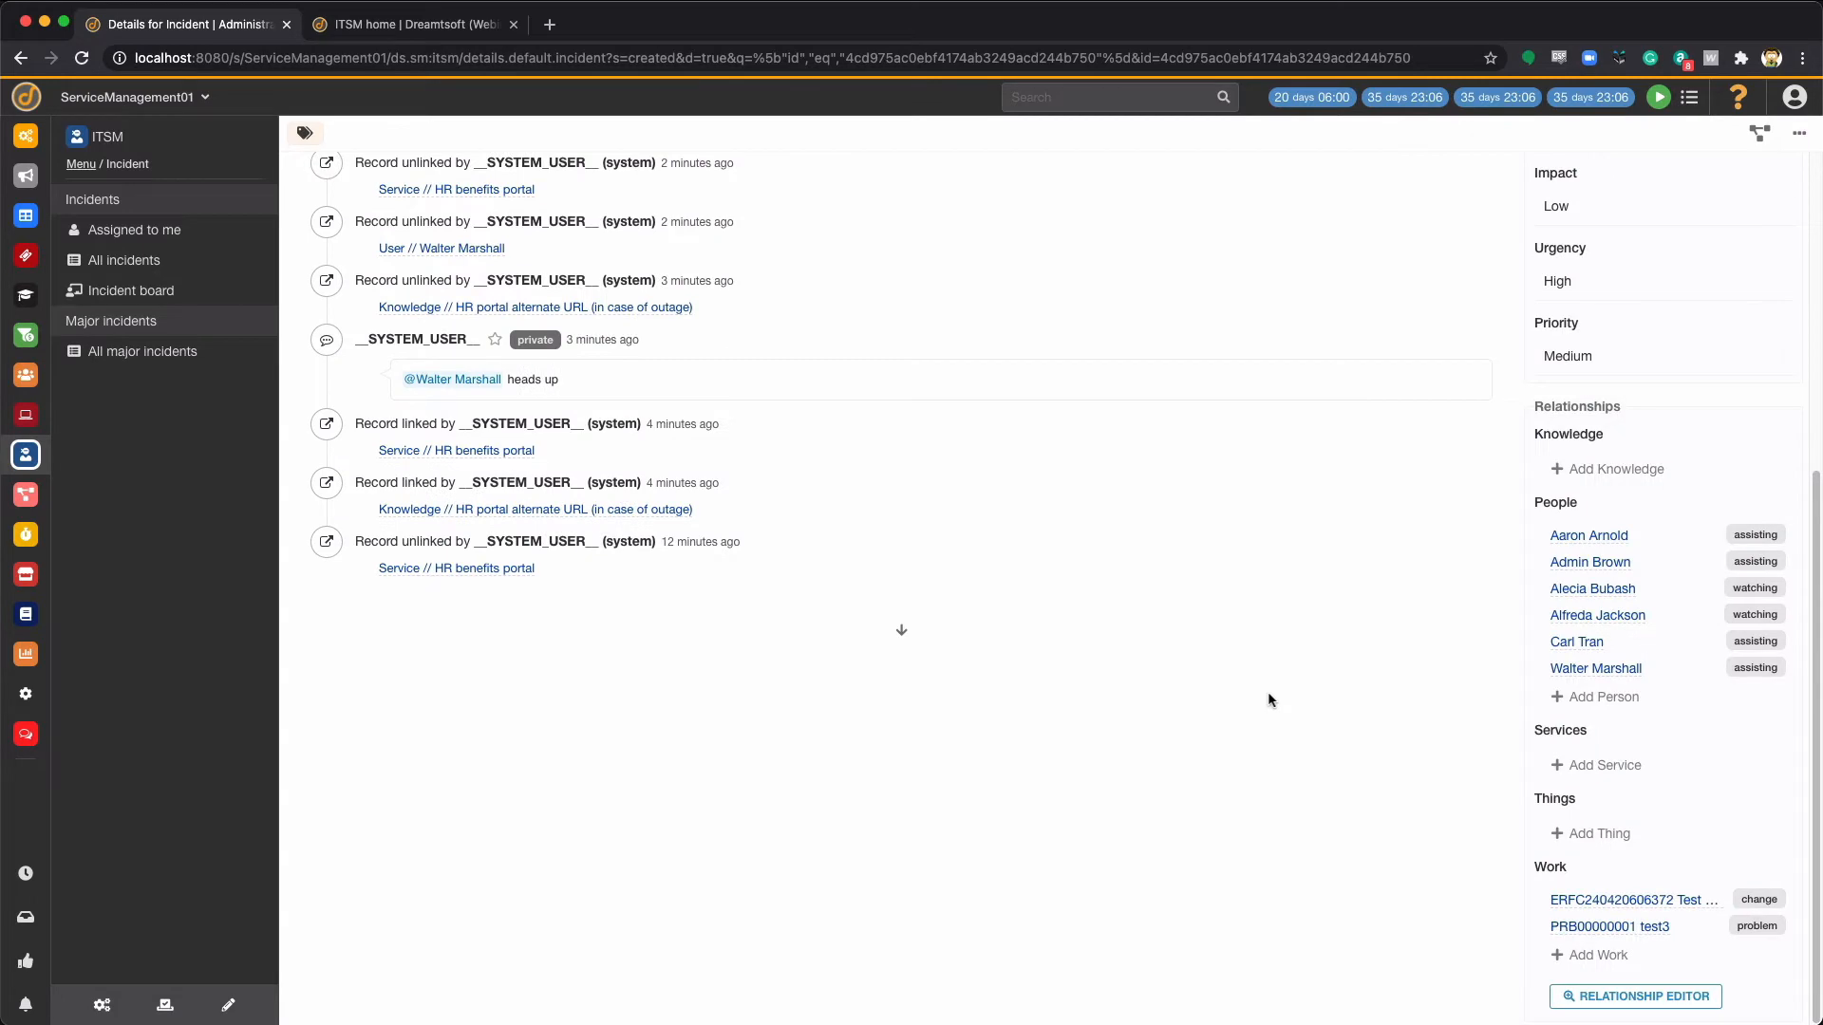
{"action": "left_click", "coordinate": [1594, 767]}
{"action": "scroll", "coordinate": [822, 663], "scroll_direction": "down", "scroll_amount": 10}
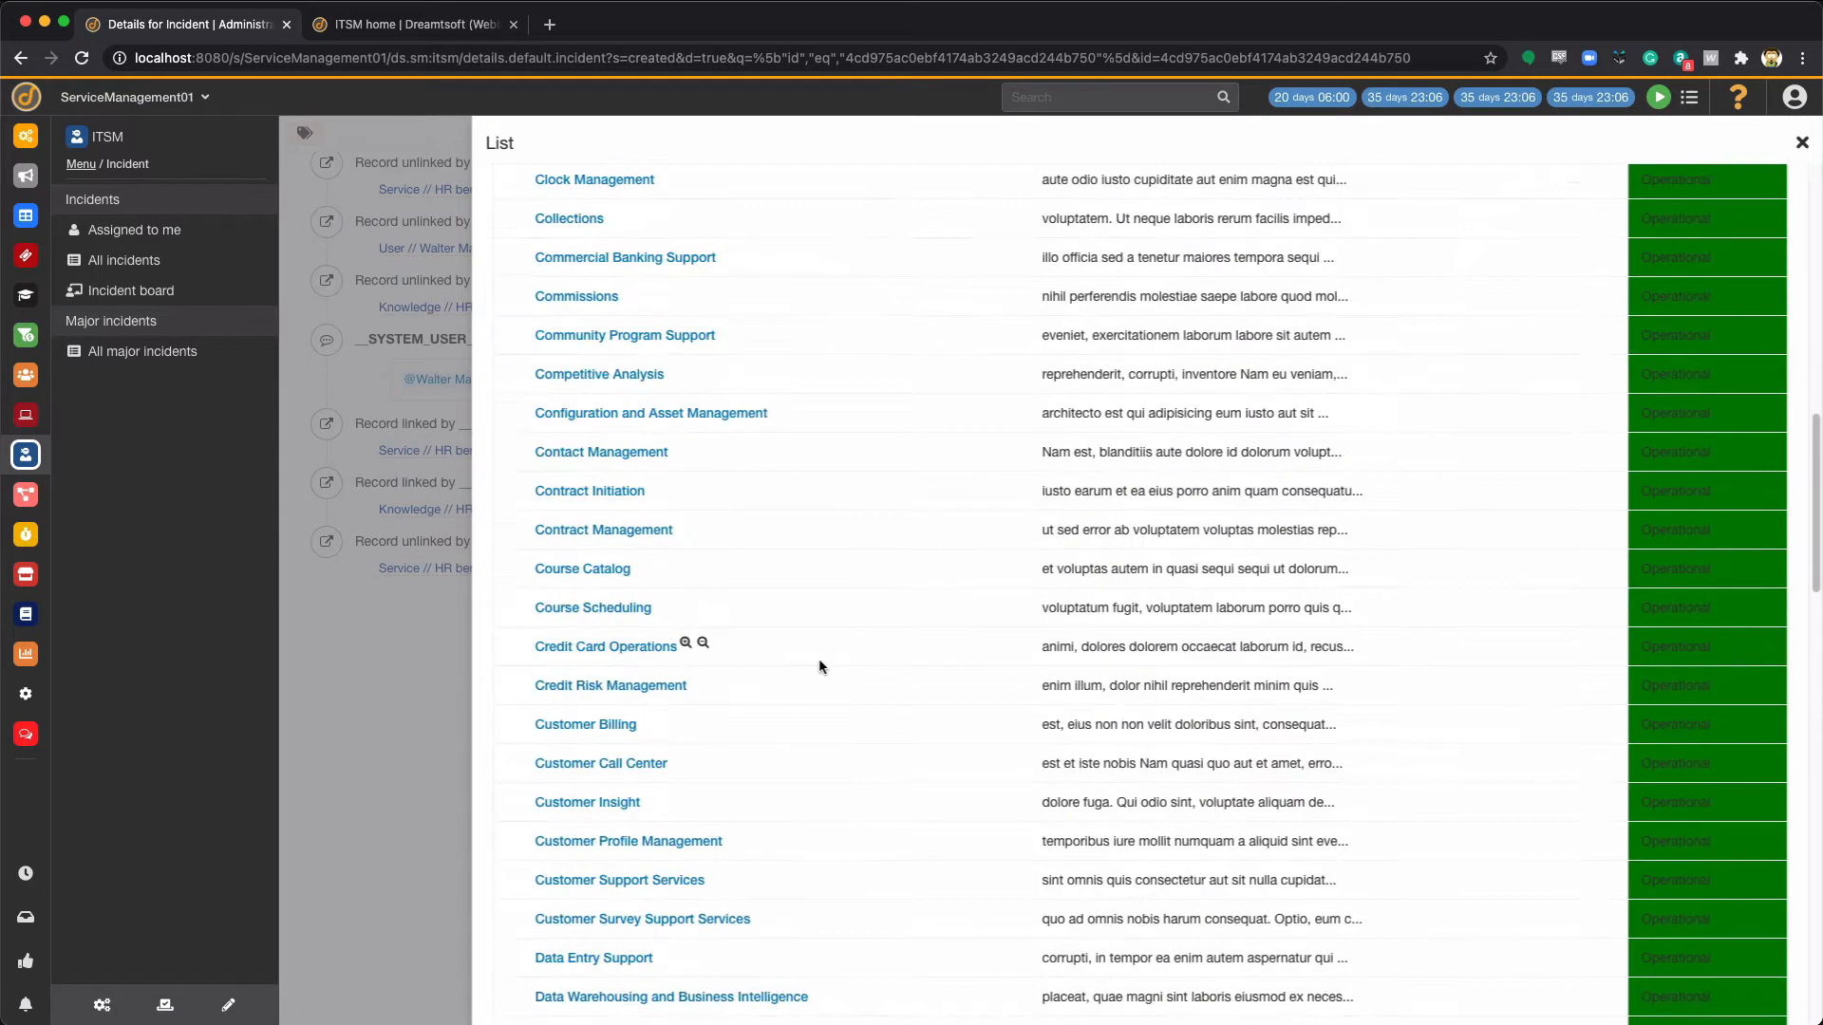
{"action": "scroll", "coordinate": [822, 664], "scroll_direction": "down", "scroll_amount": 15}
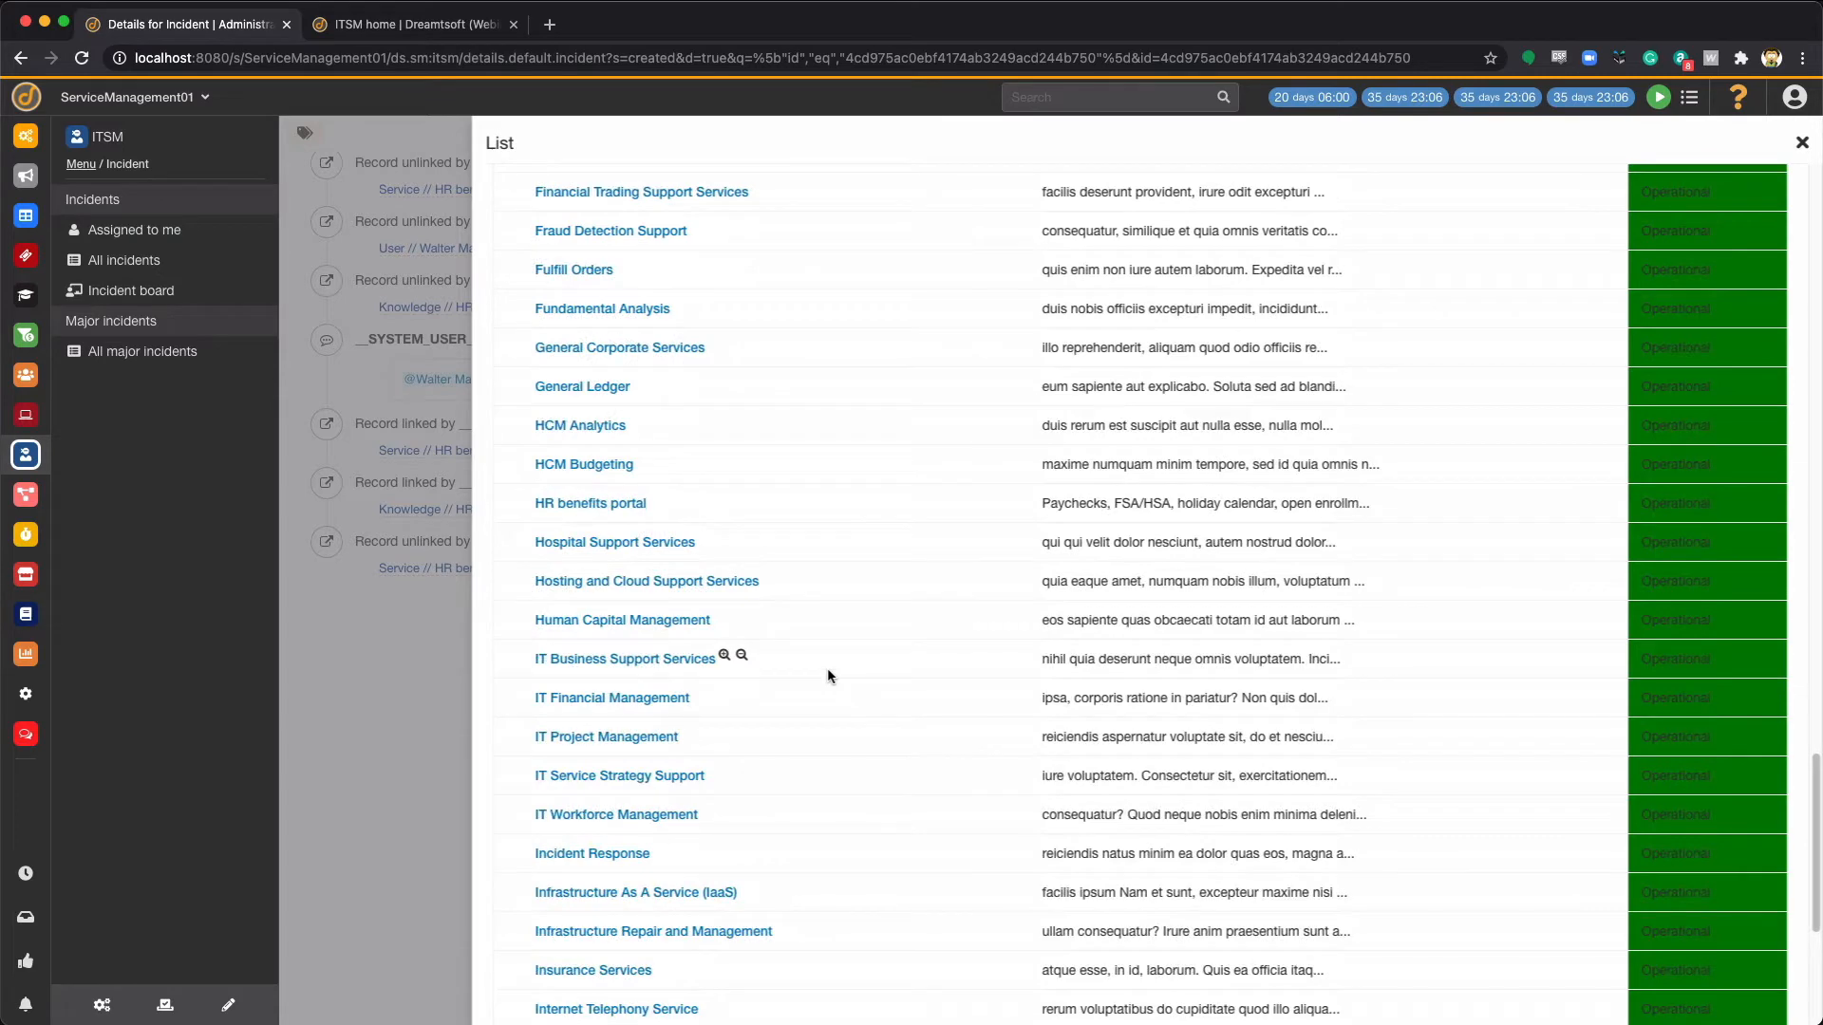
{"action": "left_click", "coordinate": [592, 505]}
{"action": "left_click", "coordinate": [1079, 628]}
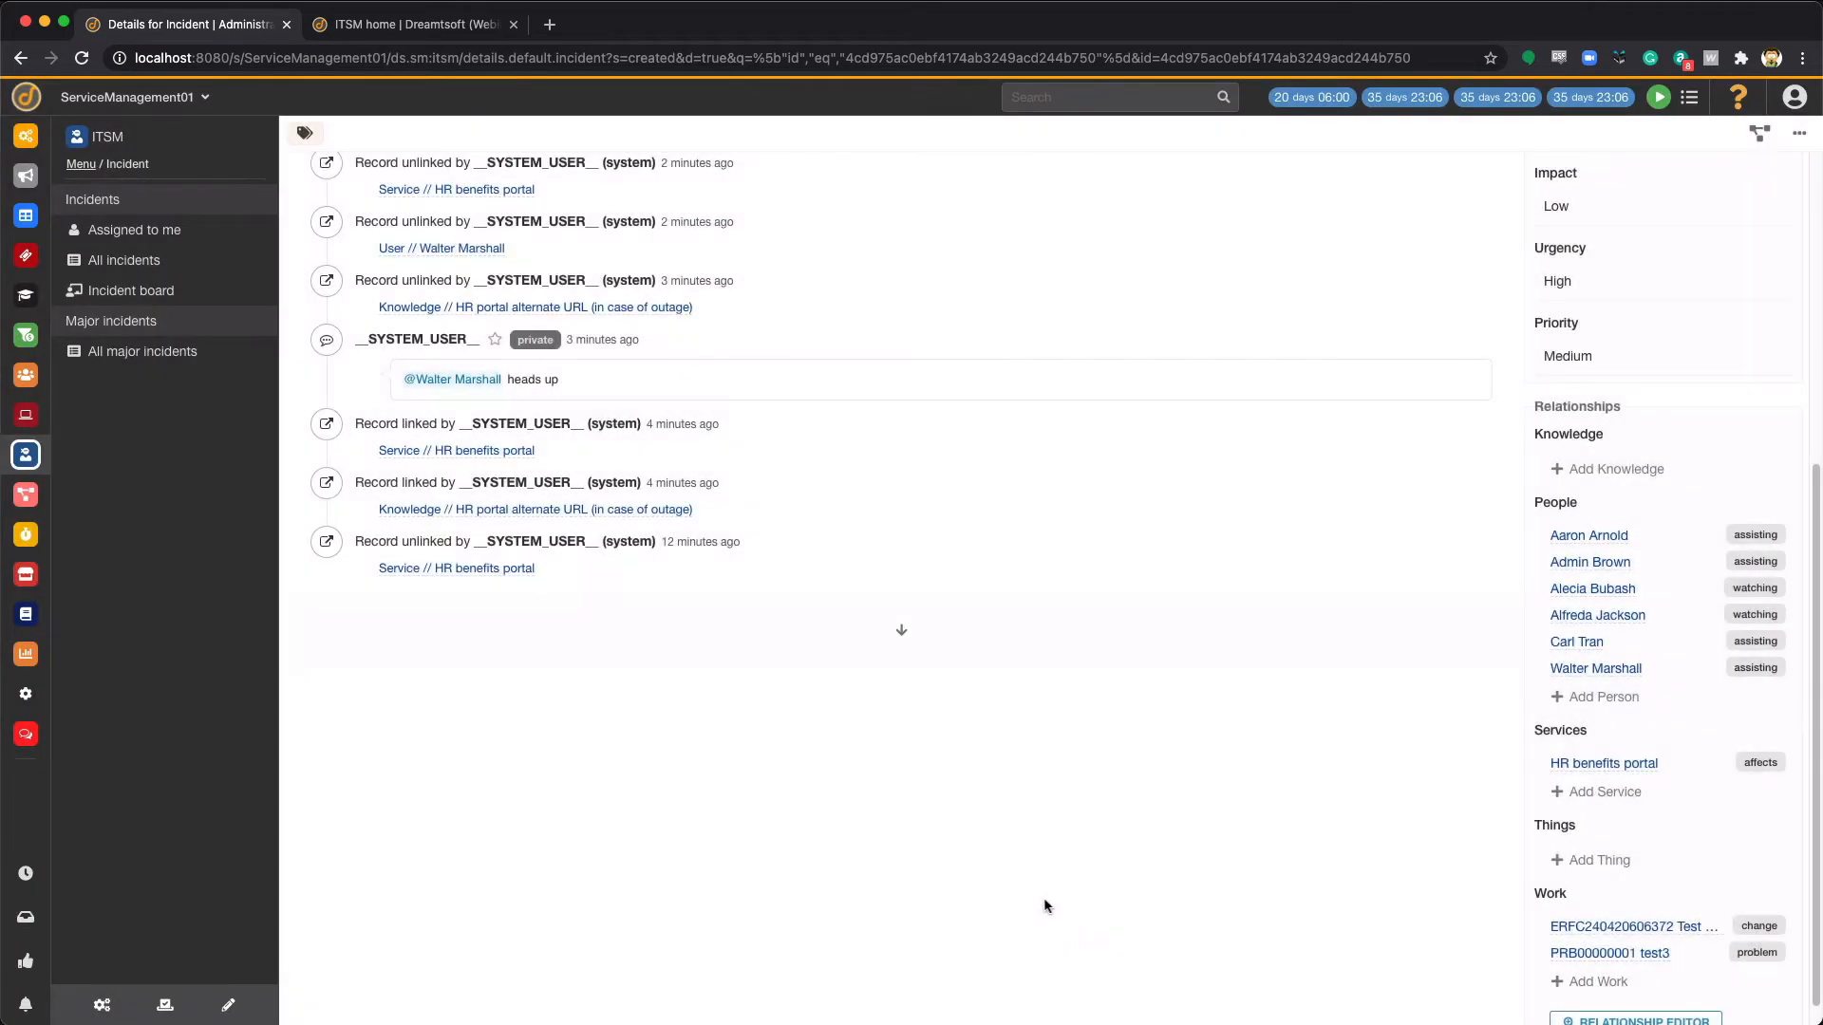
Step: Review the HR benefits portal service's relationships and expand its relationship map by another level
{"action": "left_click", "coordinate": [1584, 765]}
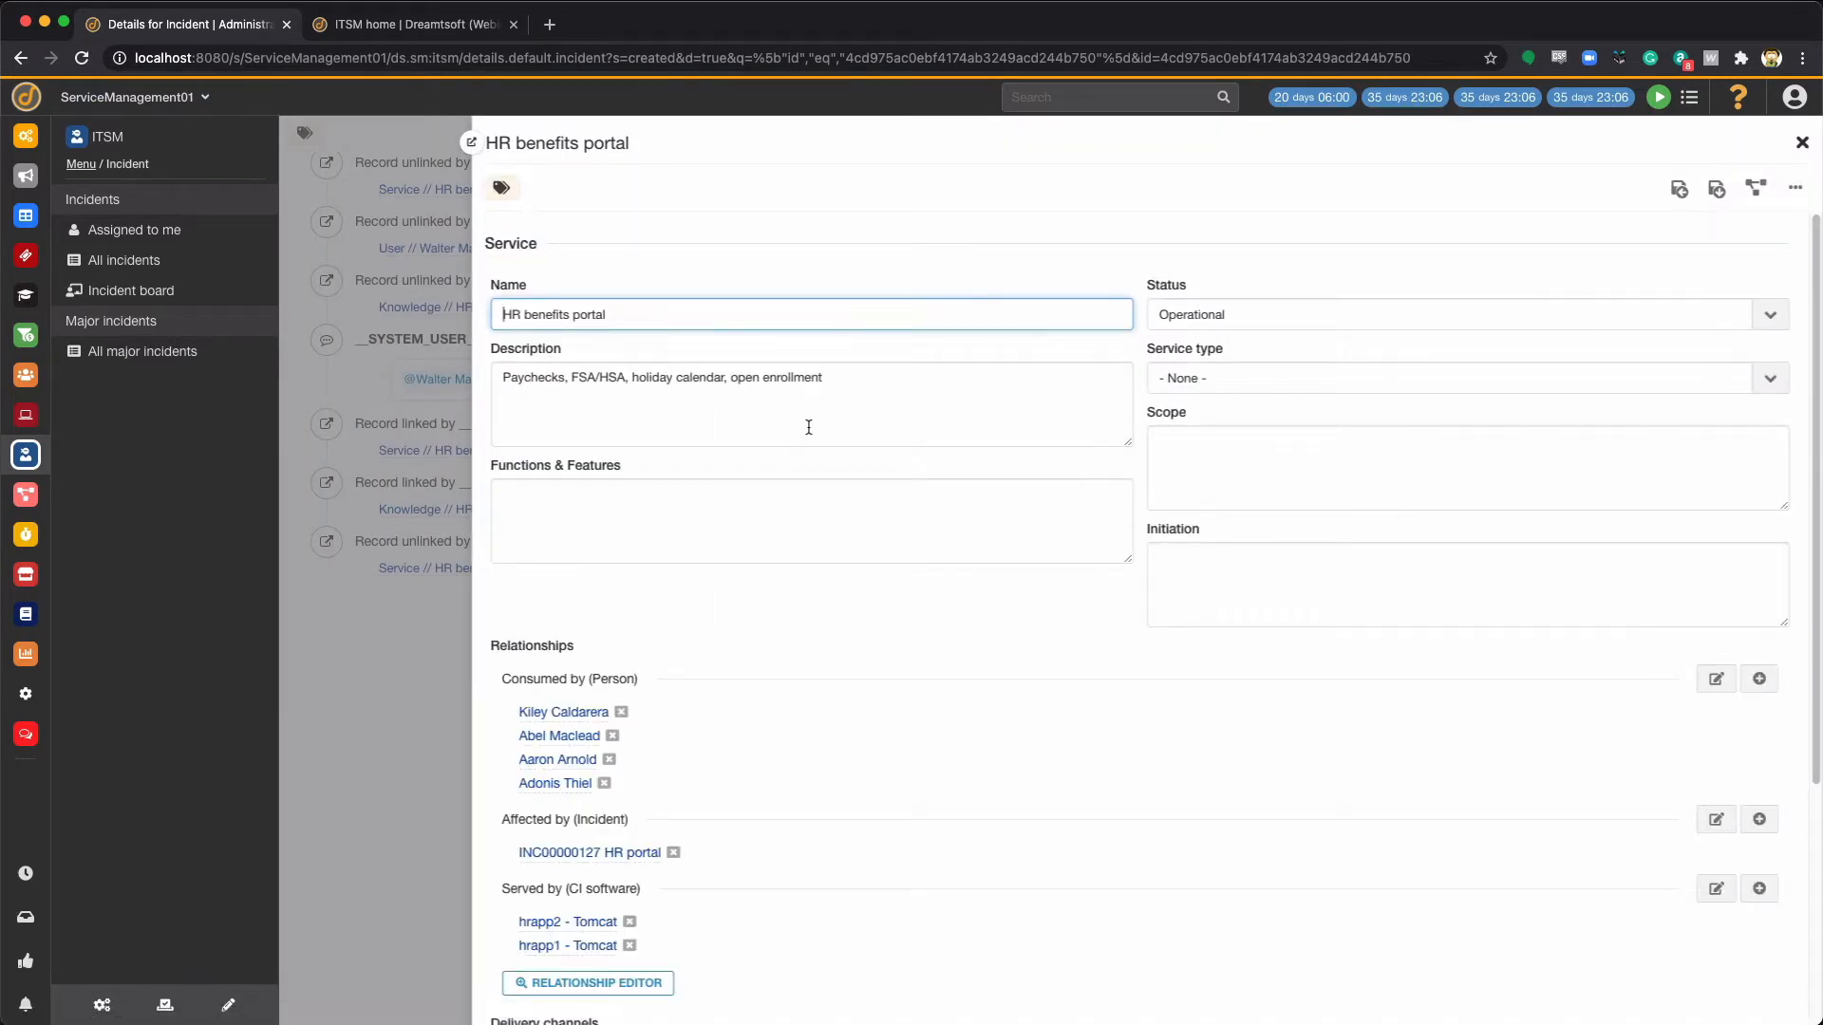
{"action": "scroll", "coordinate": [774, 774], "scroll_direction": "down", "scroll_amount": 3}
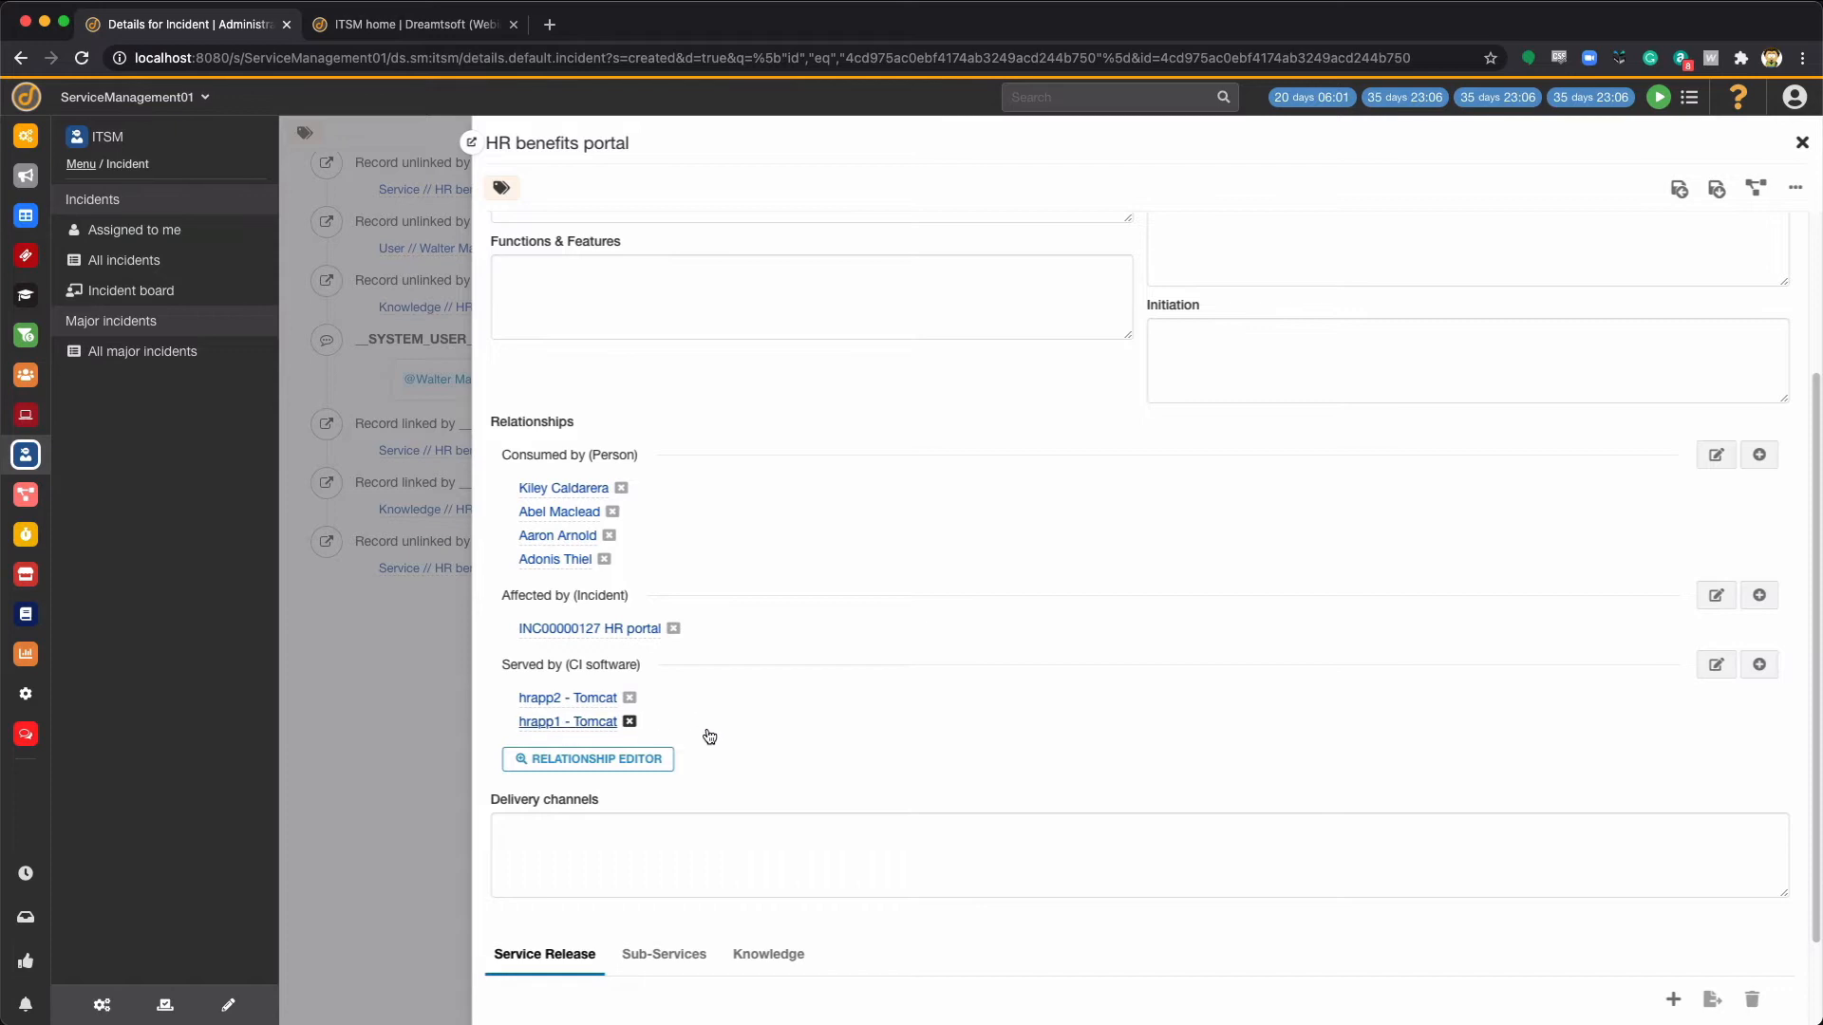
{"action": "scroll", "coordinate": [748, 737], "scroll_direction": "up", "scroll_amount": 3}
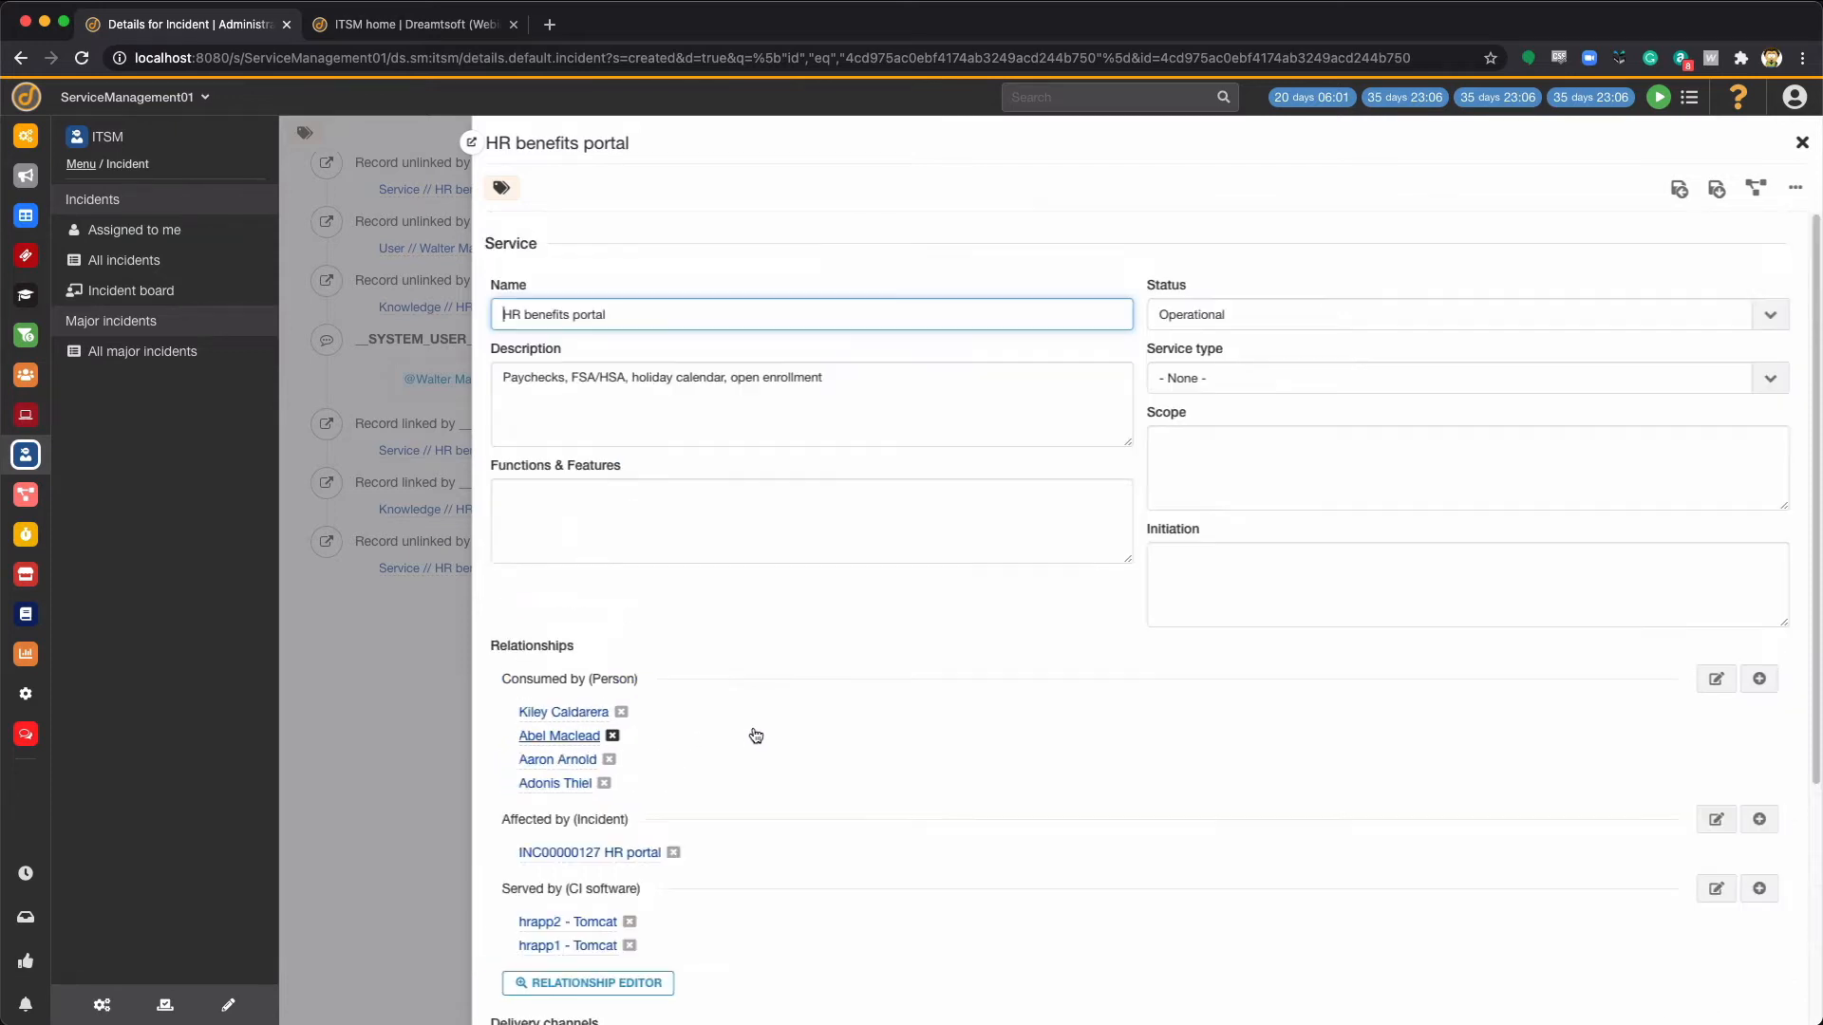
{"action": "left_click", "coordinate": [1755, 190]}
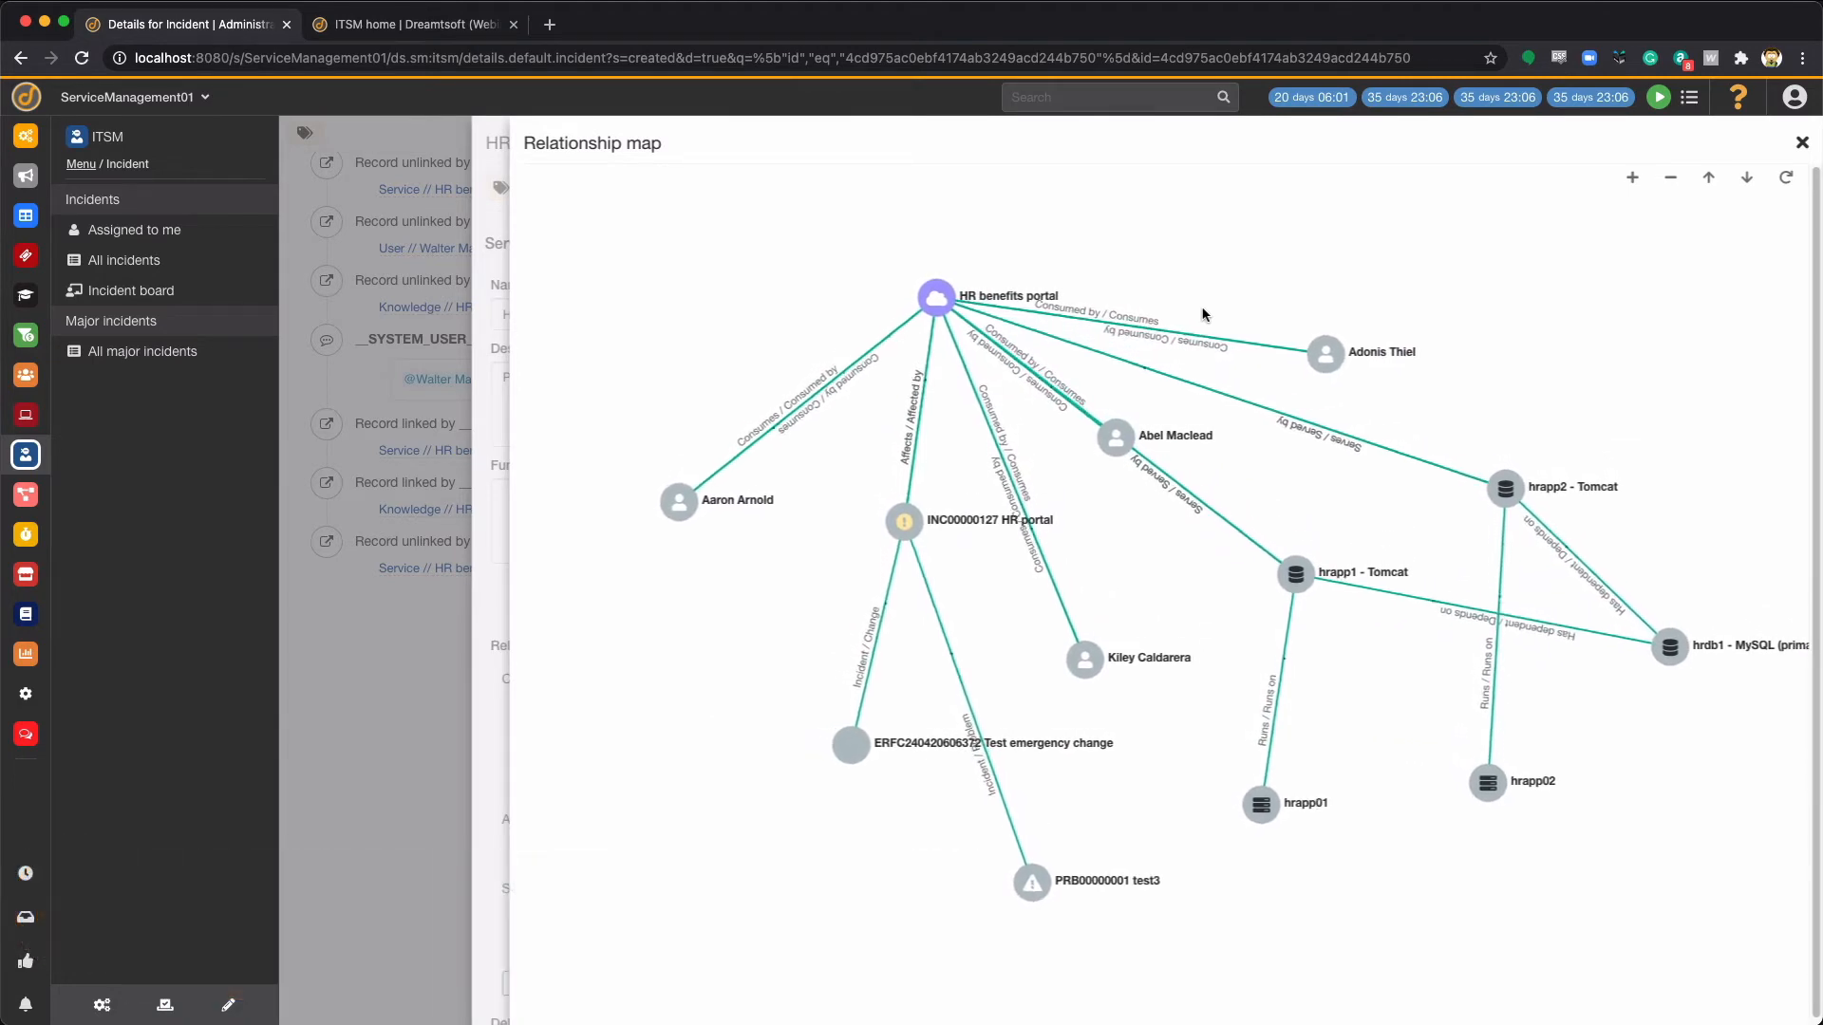
{"action": "left_click", "coordinate": [1632, 179]}
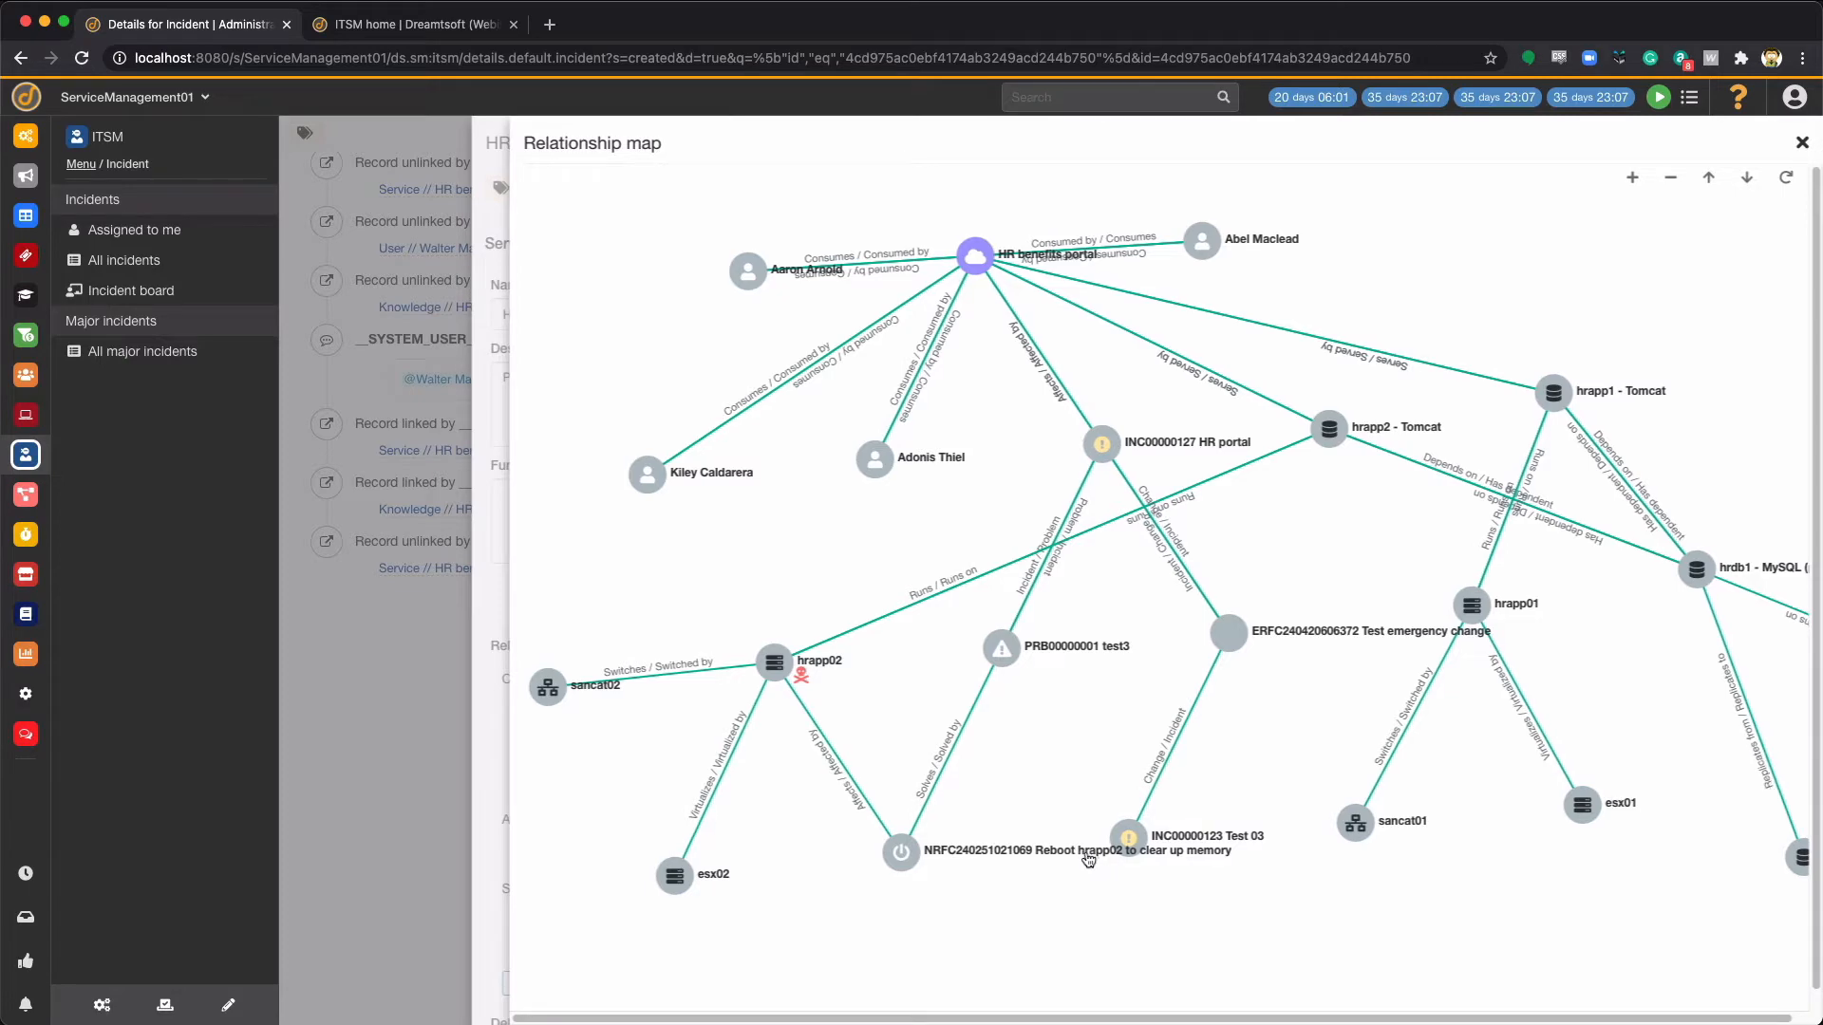
Step: Open the "Reboot hrapp02 to clear up memory" change from the relationship map and post the comment "Hey guys...status update?" on it
{"action": "left_click", "coordinate": [1070, 847]}
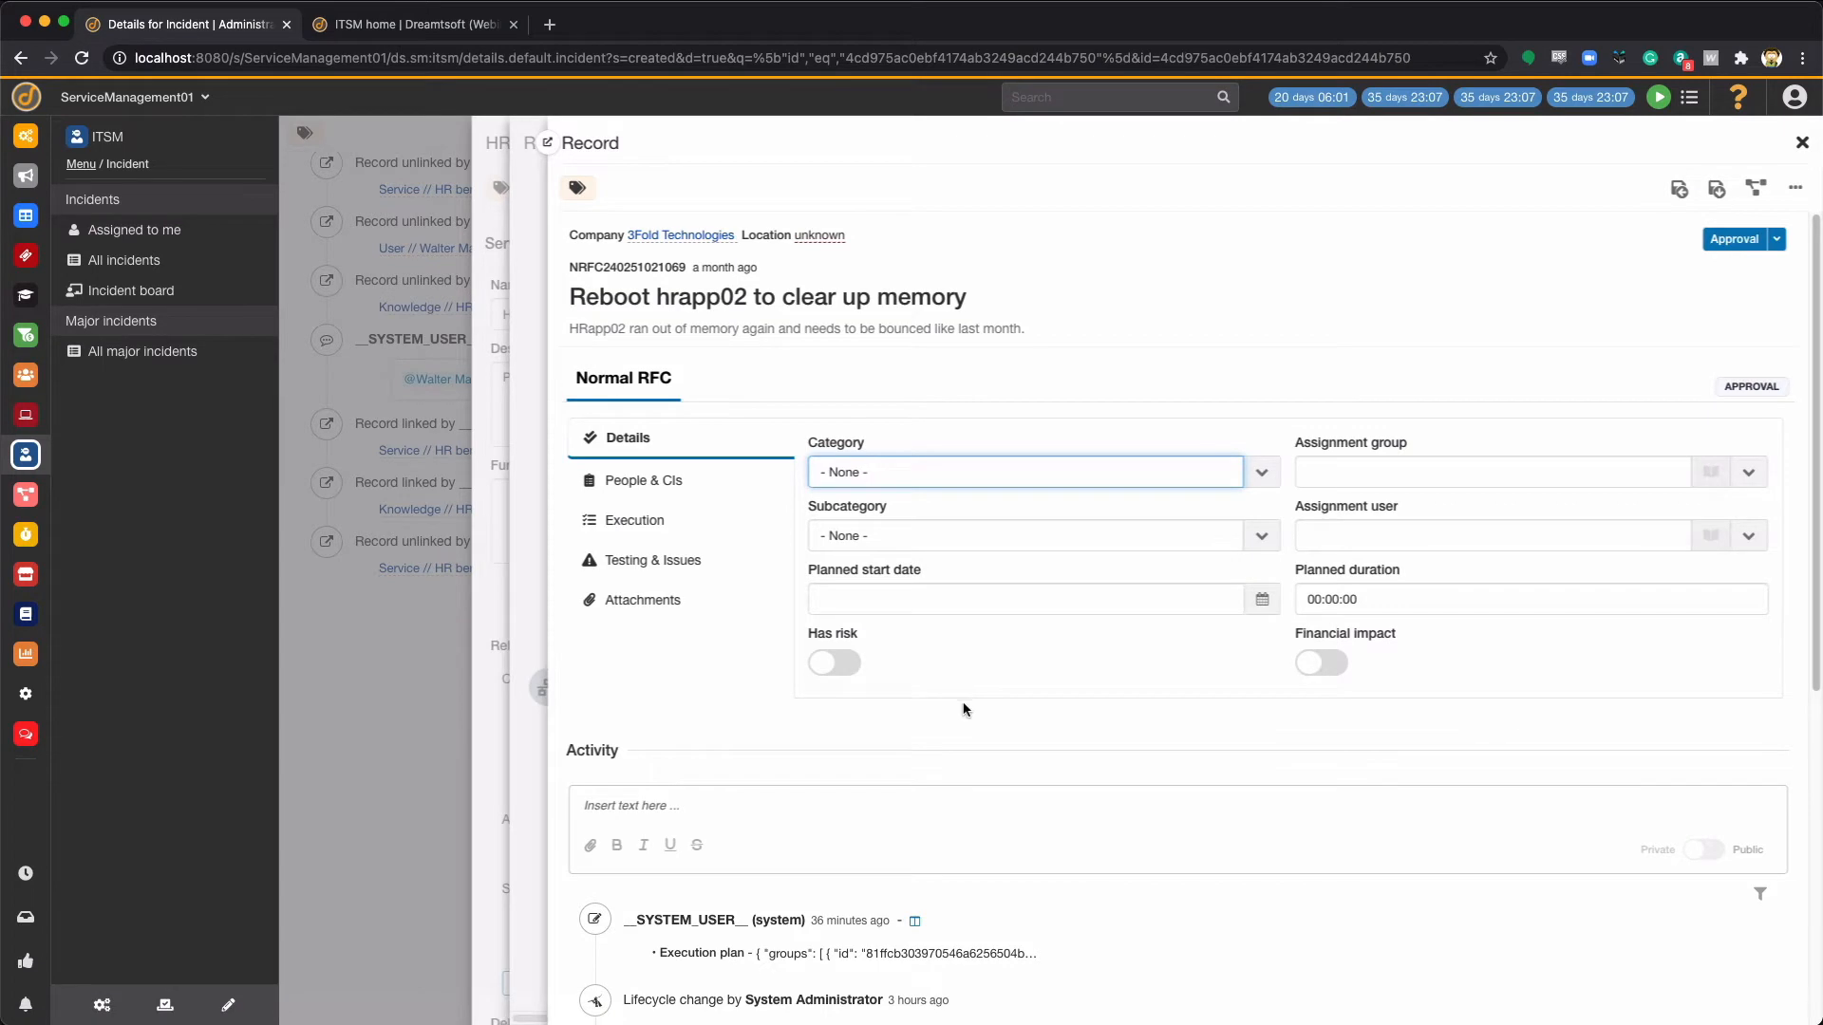
{"action": "scroll", "coordinate": [1071, 864], "scroll_direction": "down", "scroll_amount": 5}
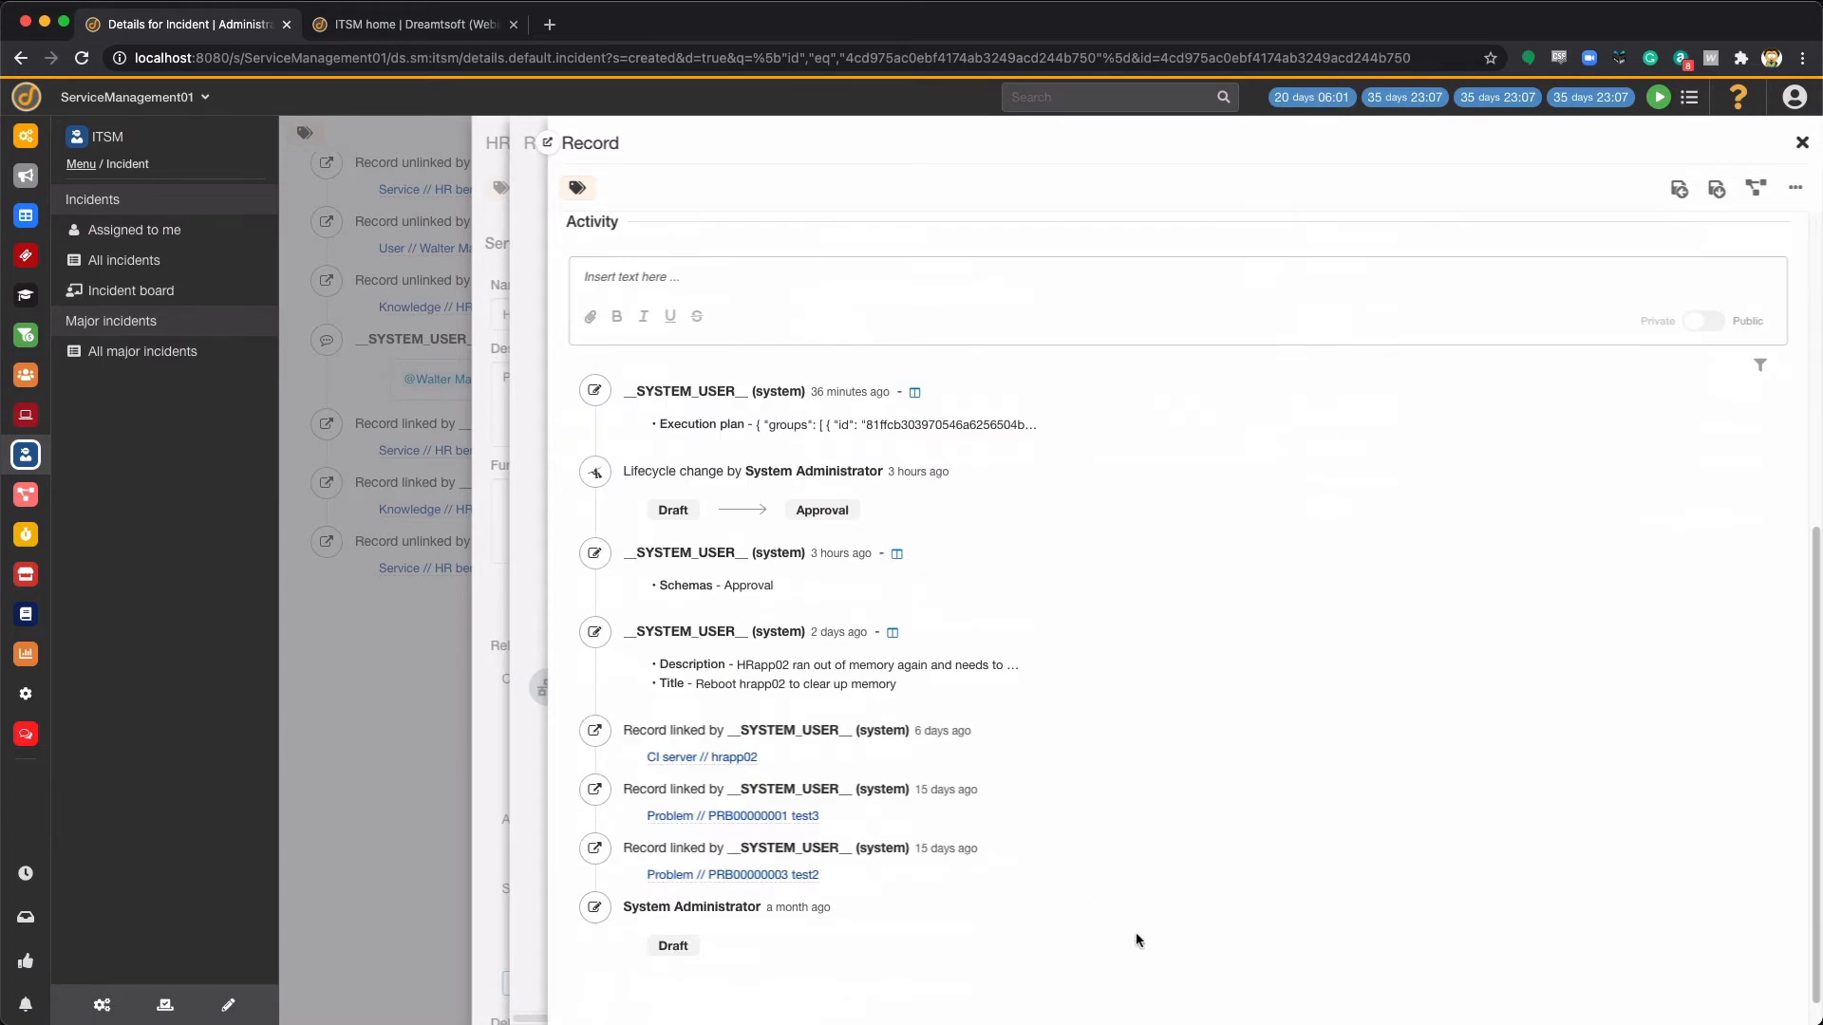
{"action": "scroll", "coordinate": [944, 581], "scroll_direction": "up", "scroll_amount": 1}
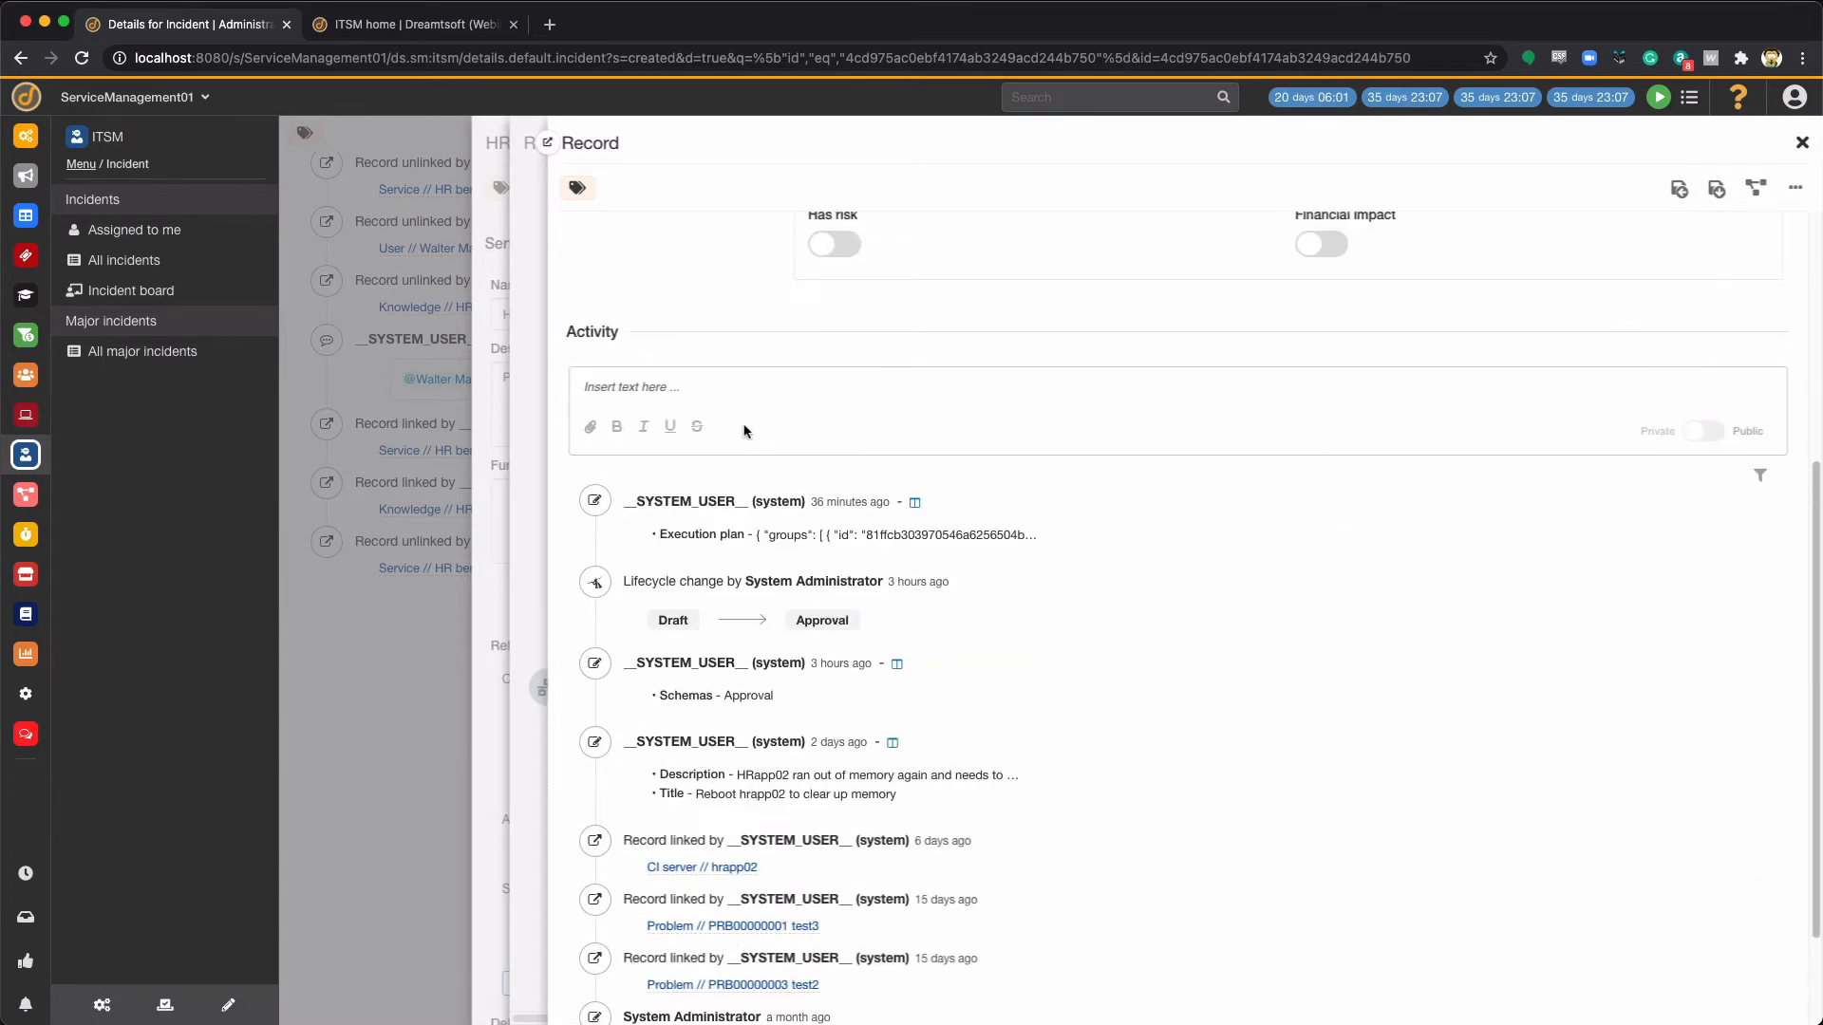
{"action": "left_click", "coordinate": [712, 397]}
{"action": "type", "text": "Hey guys...status update?"}
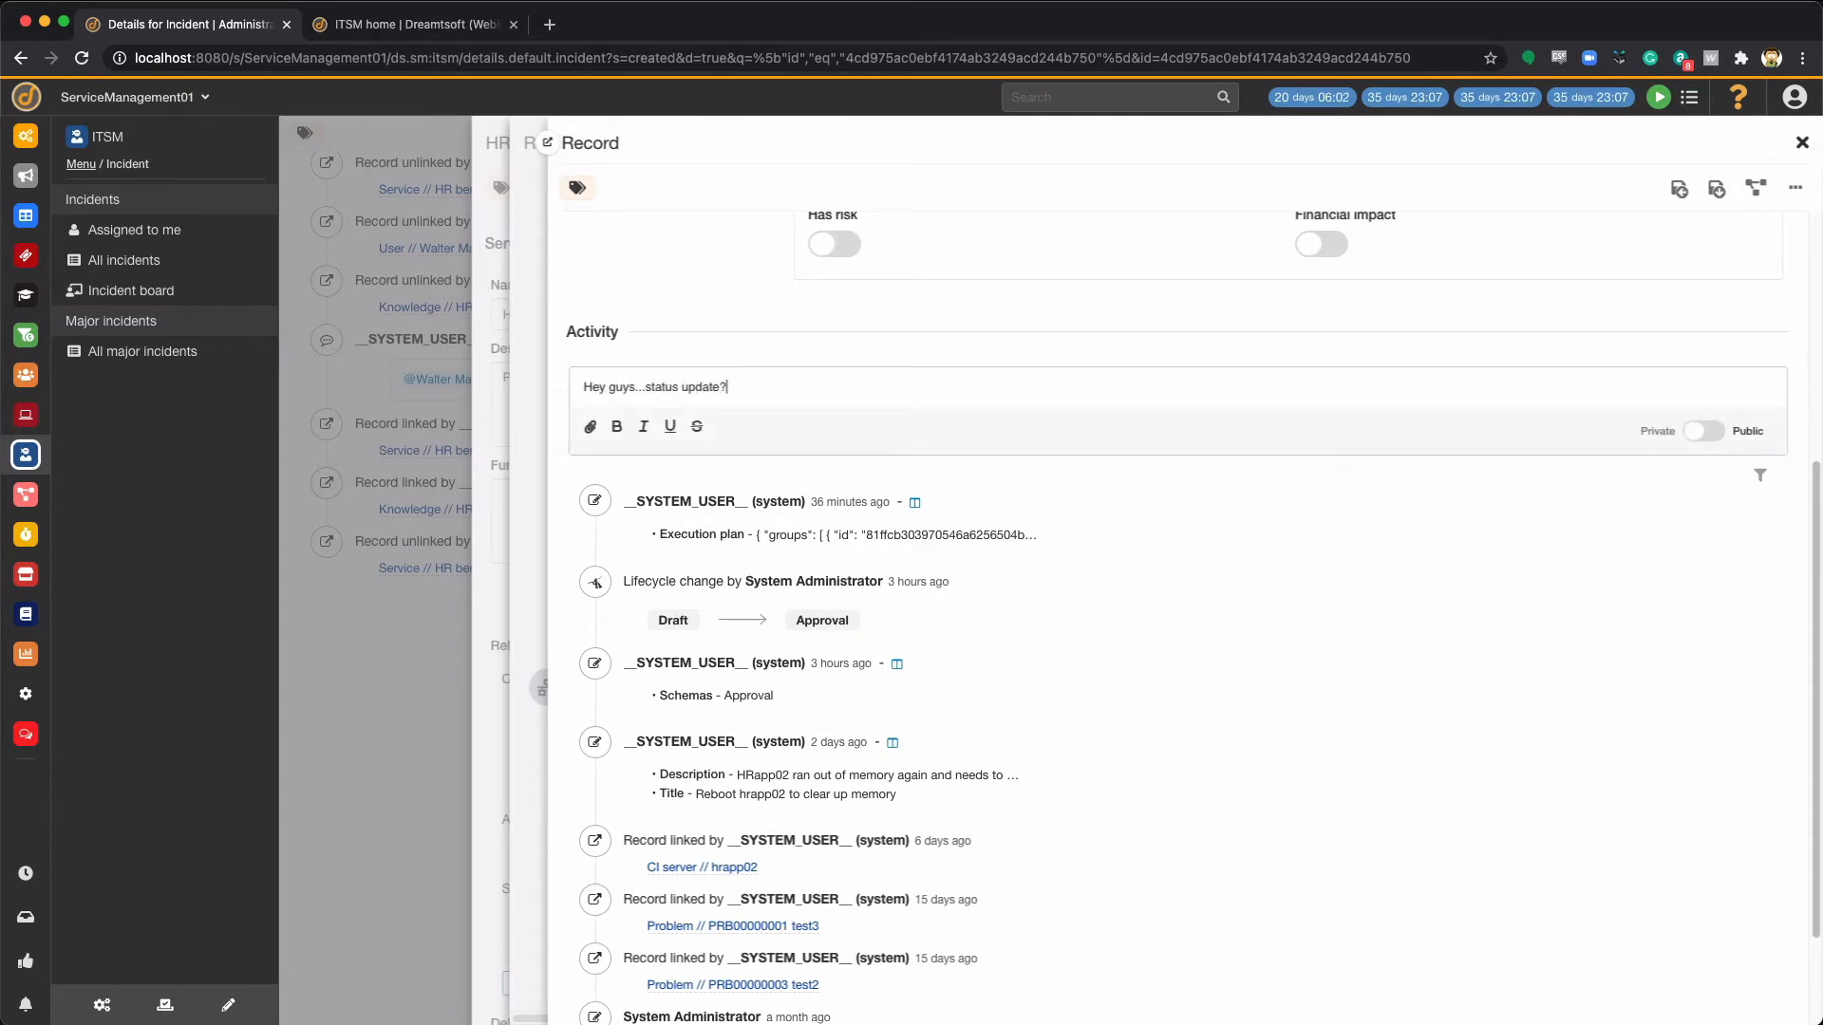
{"action": "key", "text": "Return"}
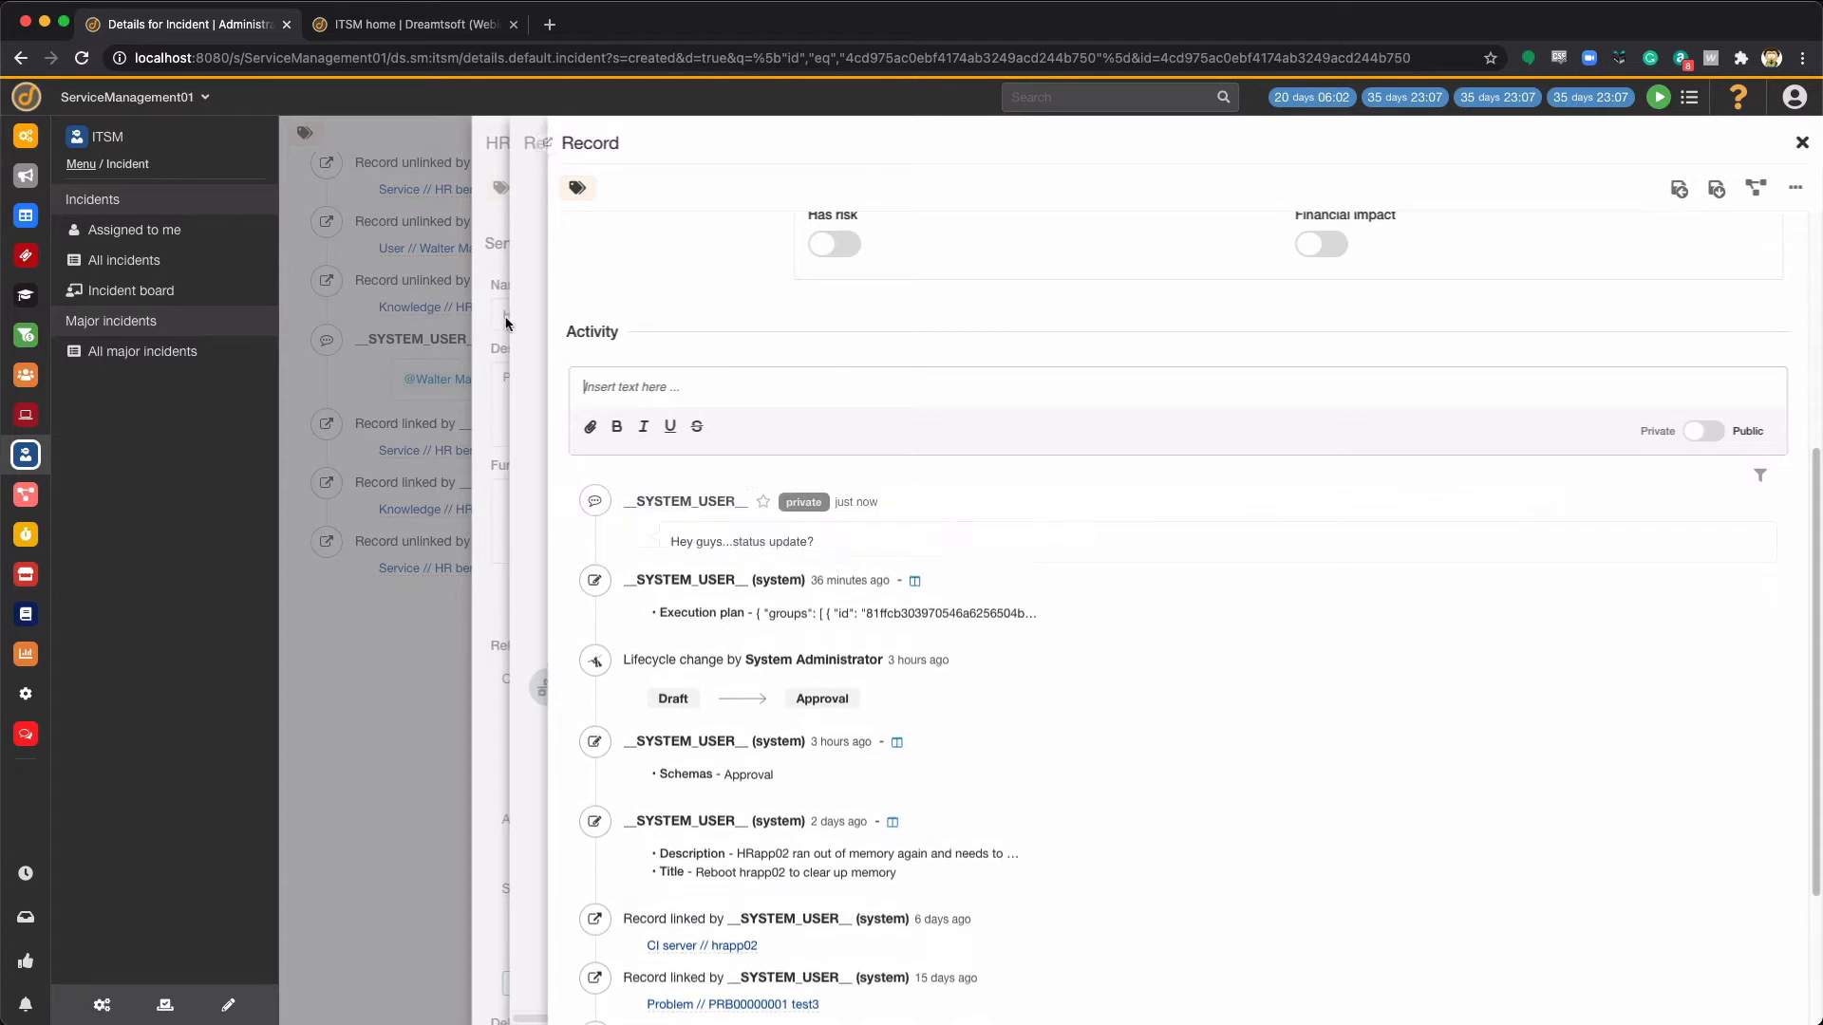
Step: Review the execution plan of the hrapp02 reboot change, and return to the incident
{"action": "scroll", "coordinate": [837, 543], "scroll_direction": "up", "scroll_amount": 4}
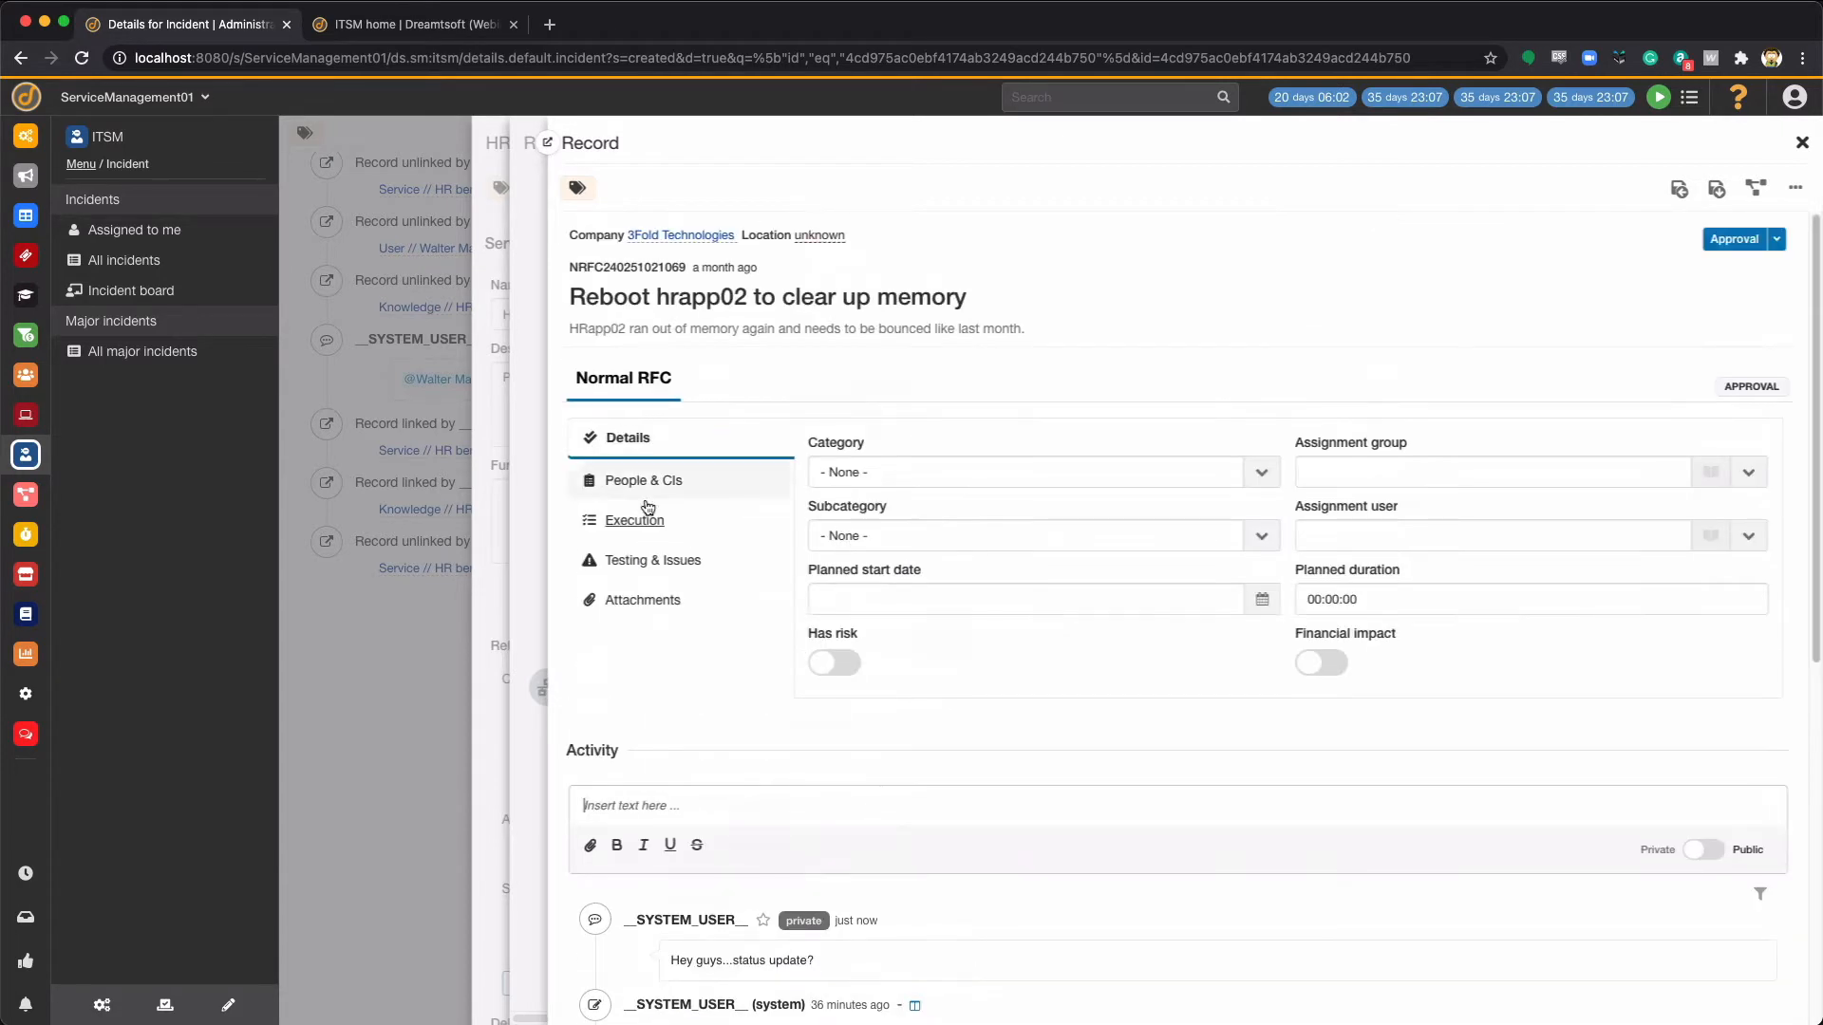
{"action": "left_click", "coordinate": [626, 517]}
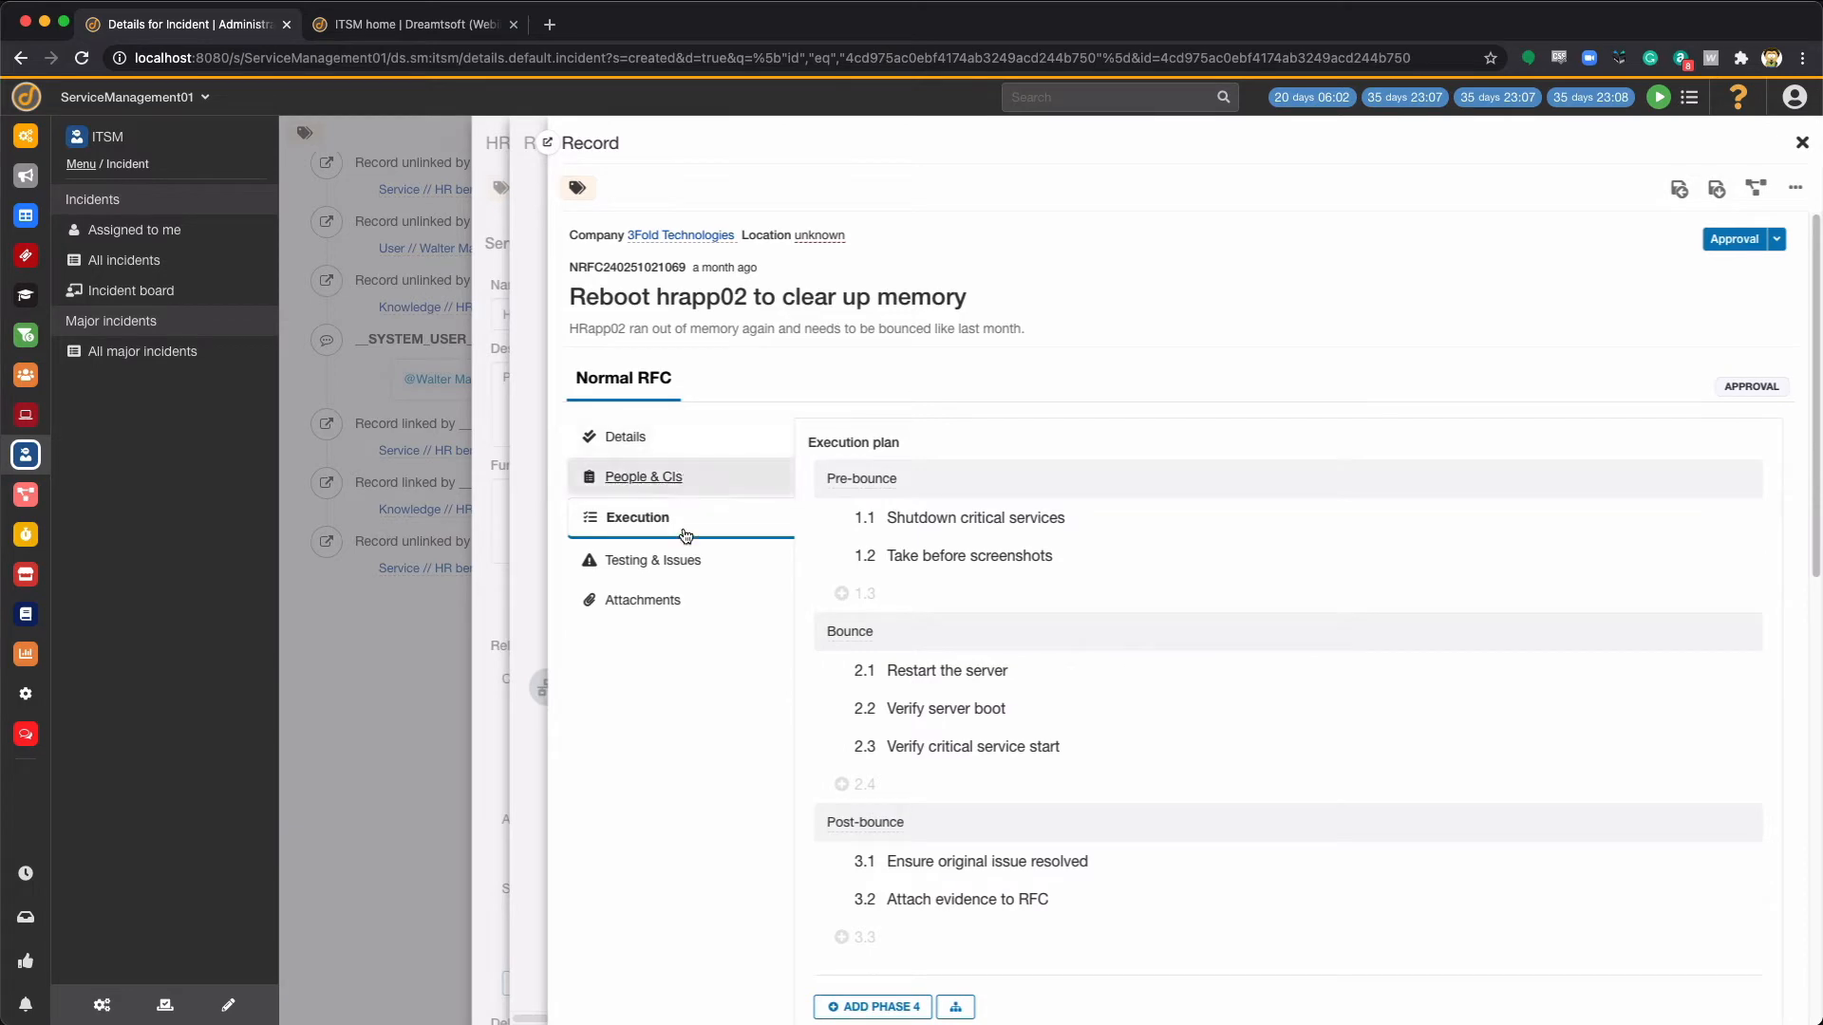
{"action": "left_click", "coordinate": [367, 382]}
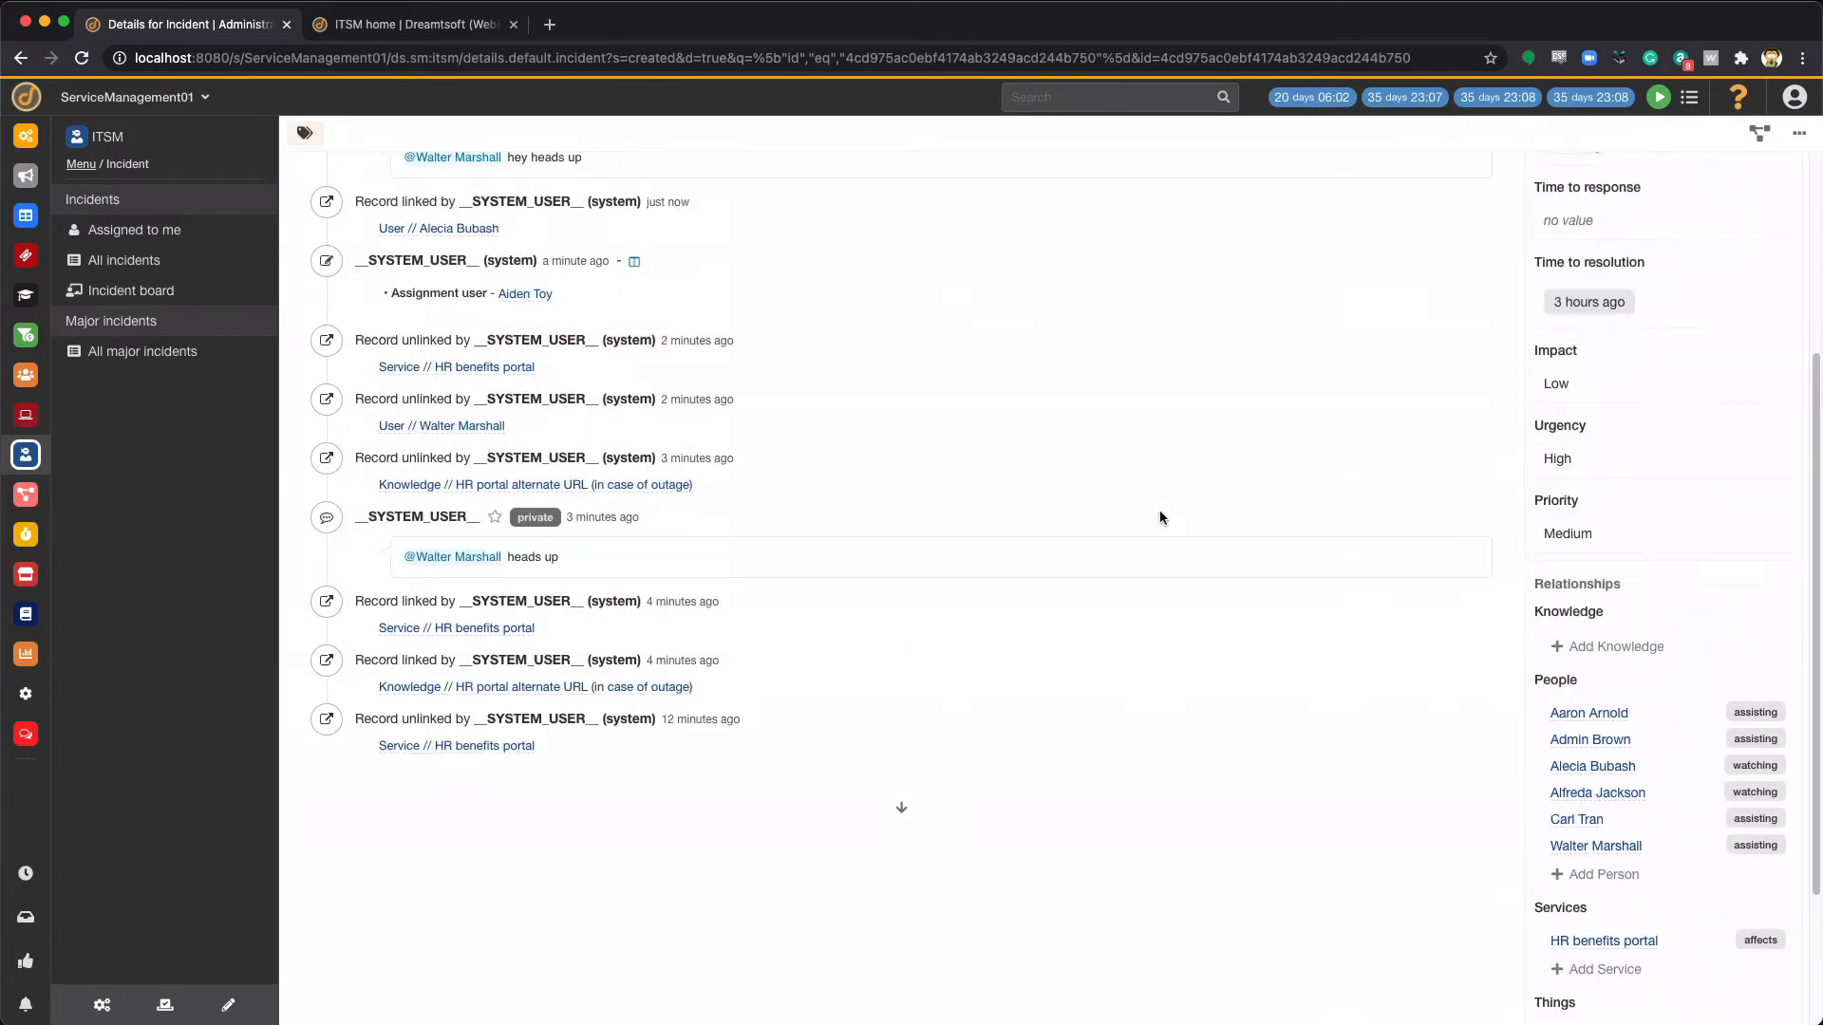
Step: Reopen the HR benefits portal service's relationship map, expand it by another level to examine hrapp02, and return to the incident
{"action": "left_click", "coordinate": [1597, 941]}
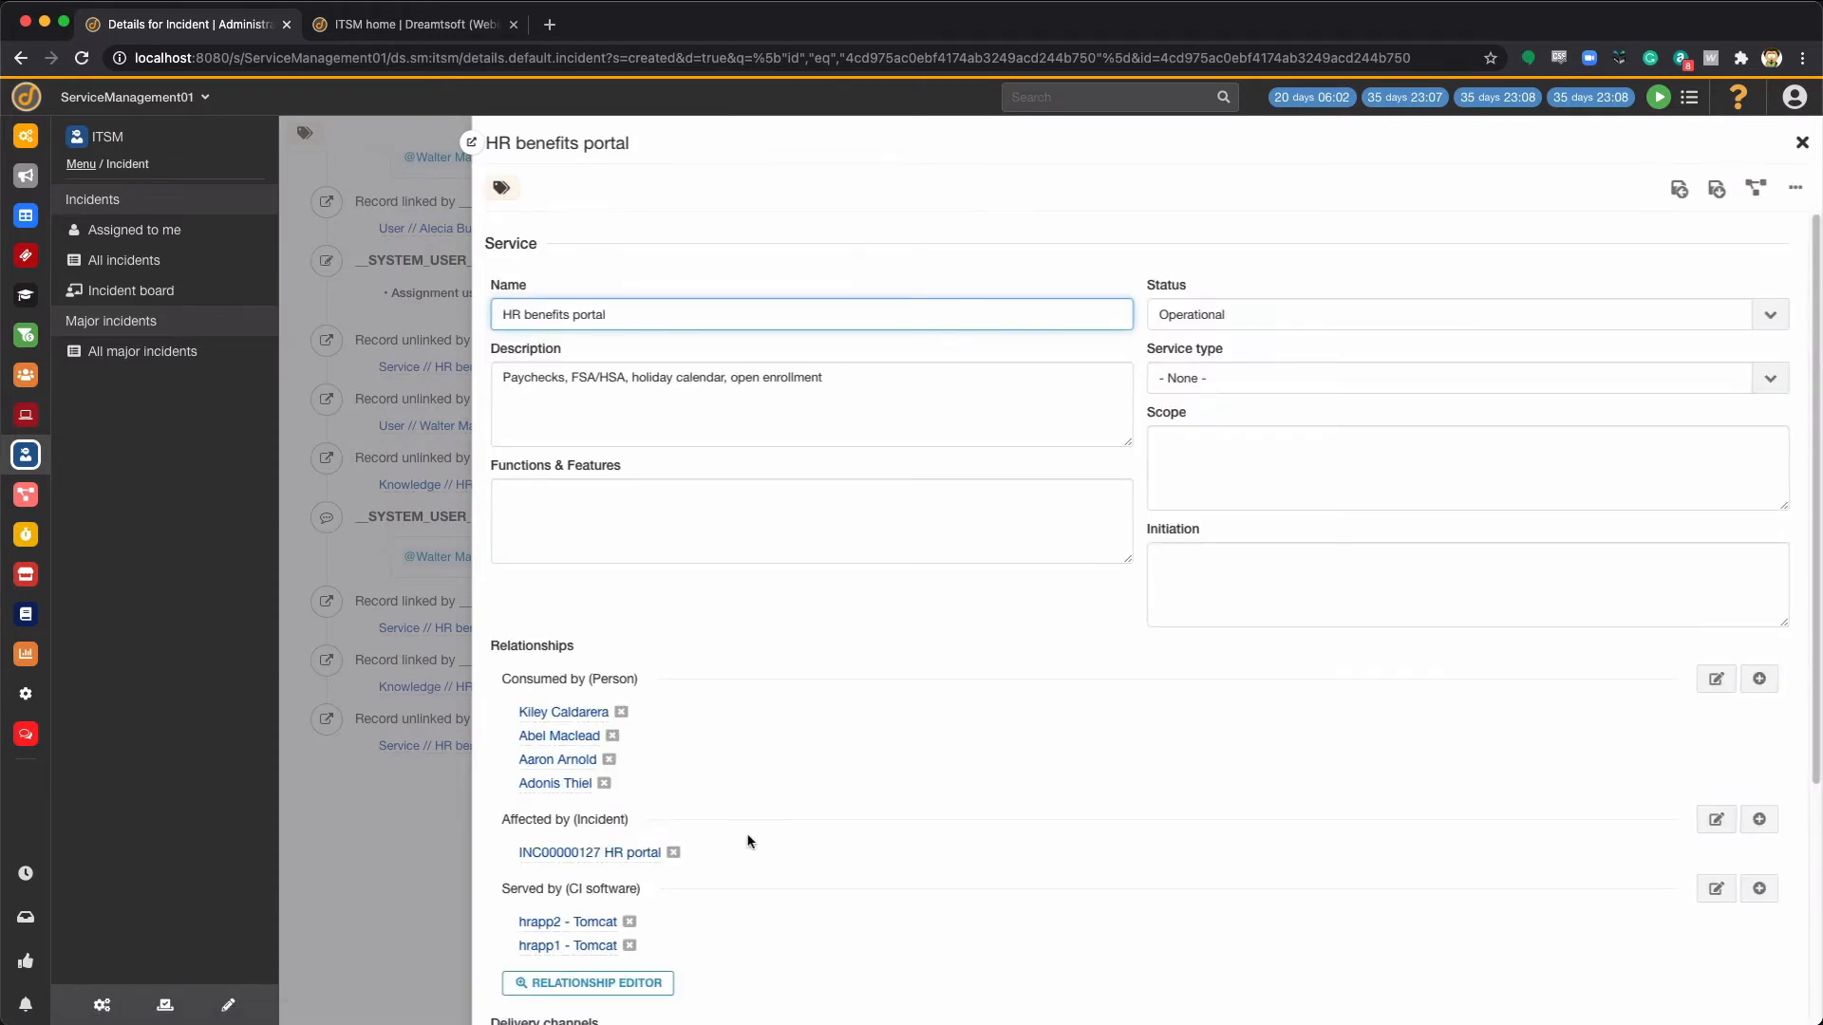
{"action": "left_click", "coordinate": [1756, 187]}
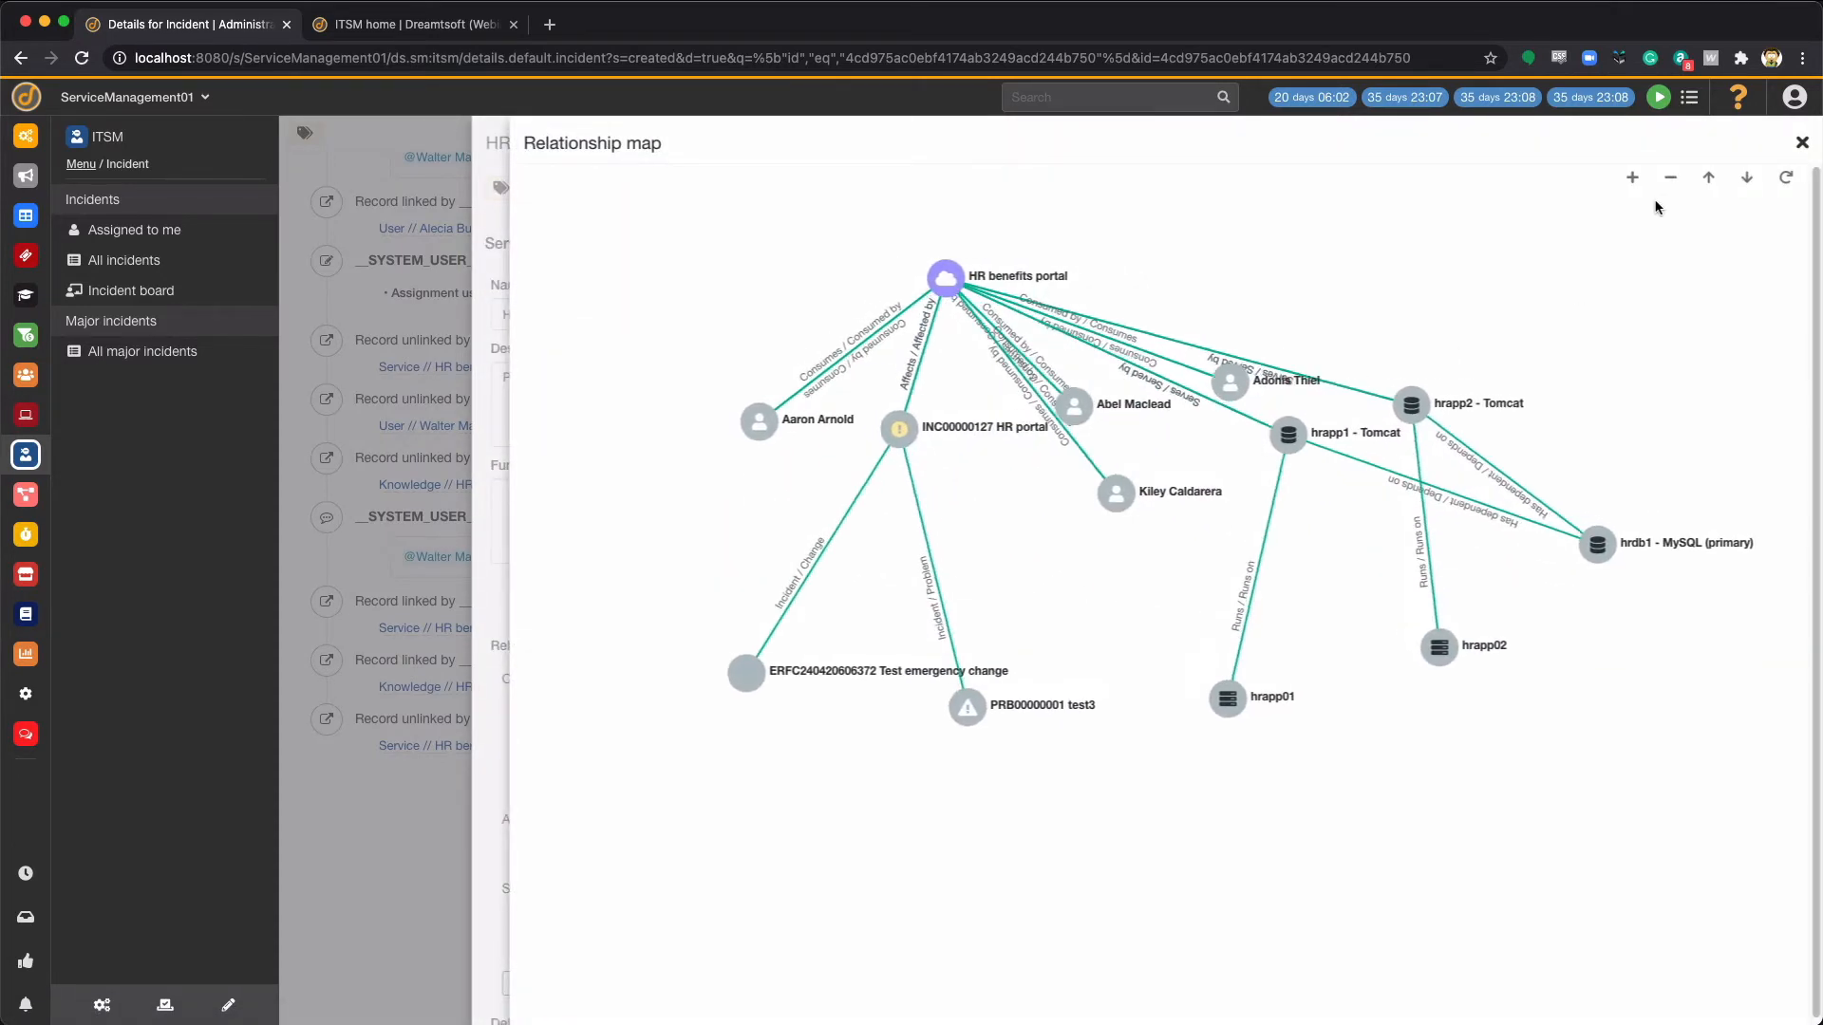
{"action": "left_click", "coordinate": [1632, 180]}
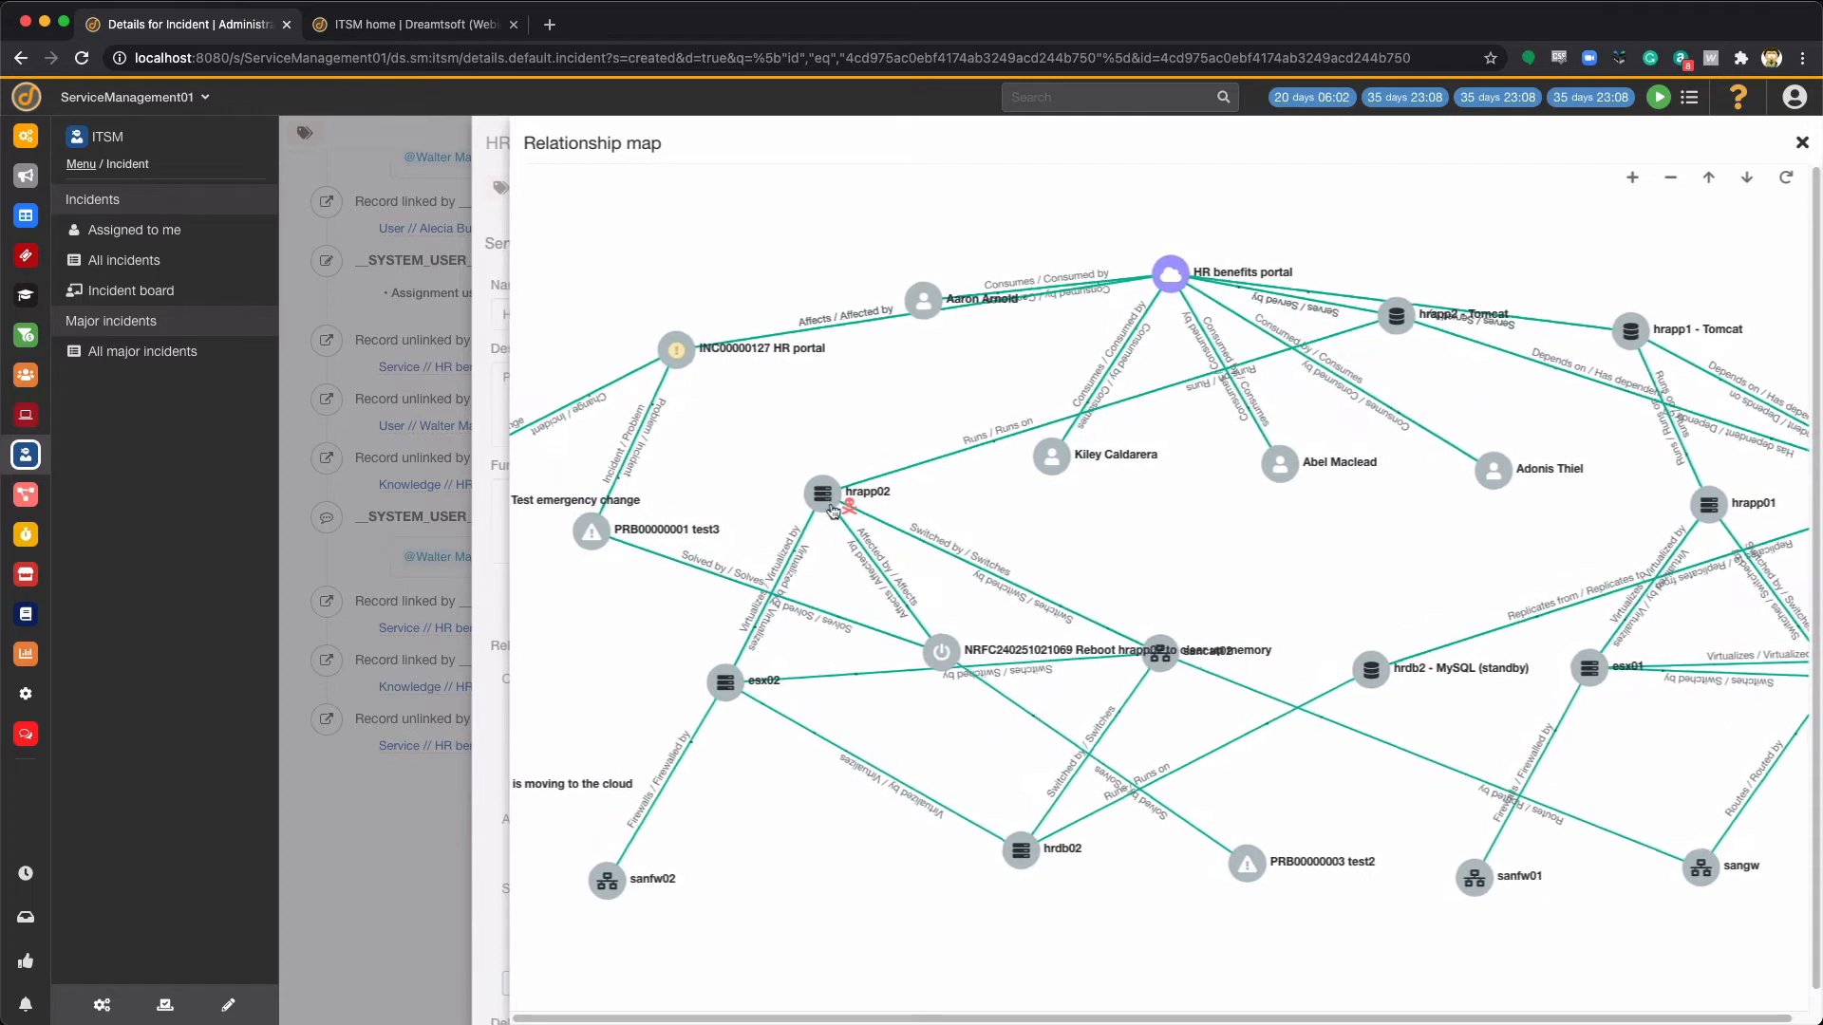
{"action": "left_click", "coordinate": [1801, 143]}
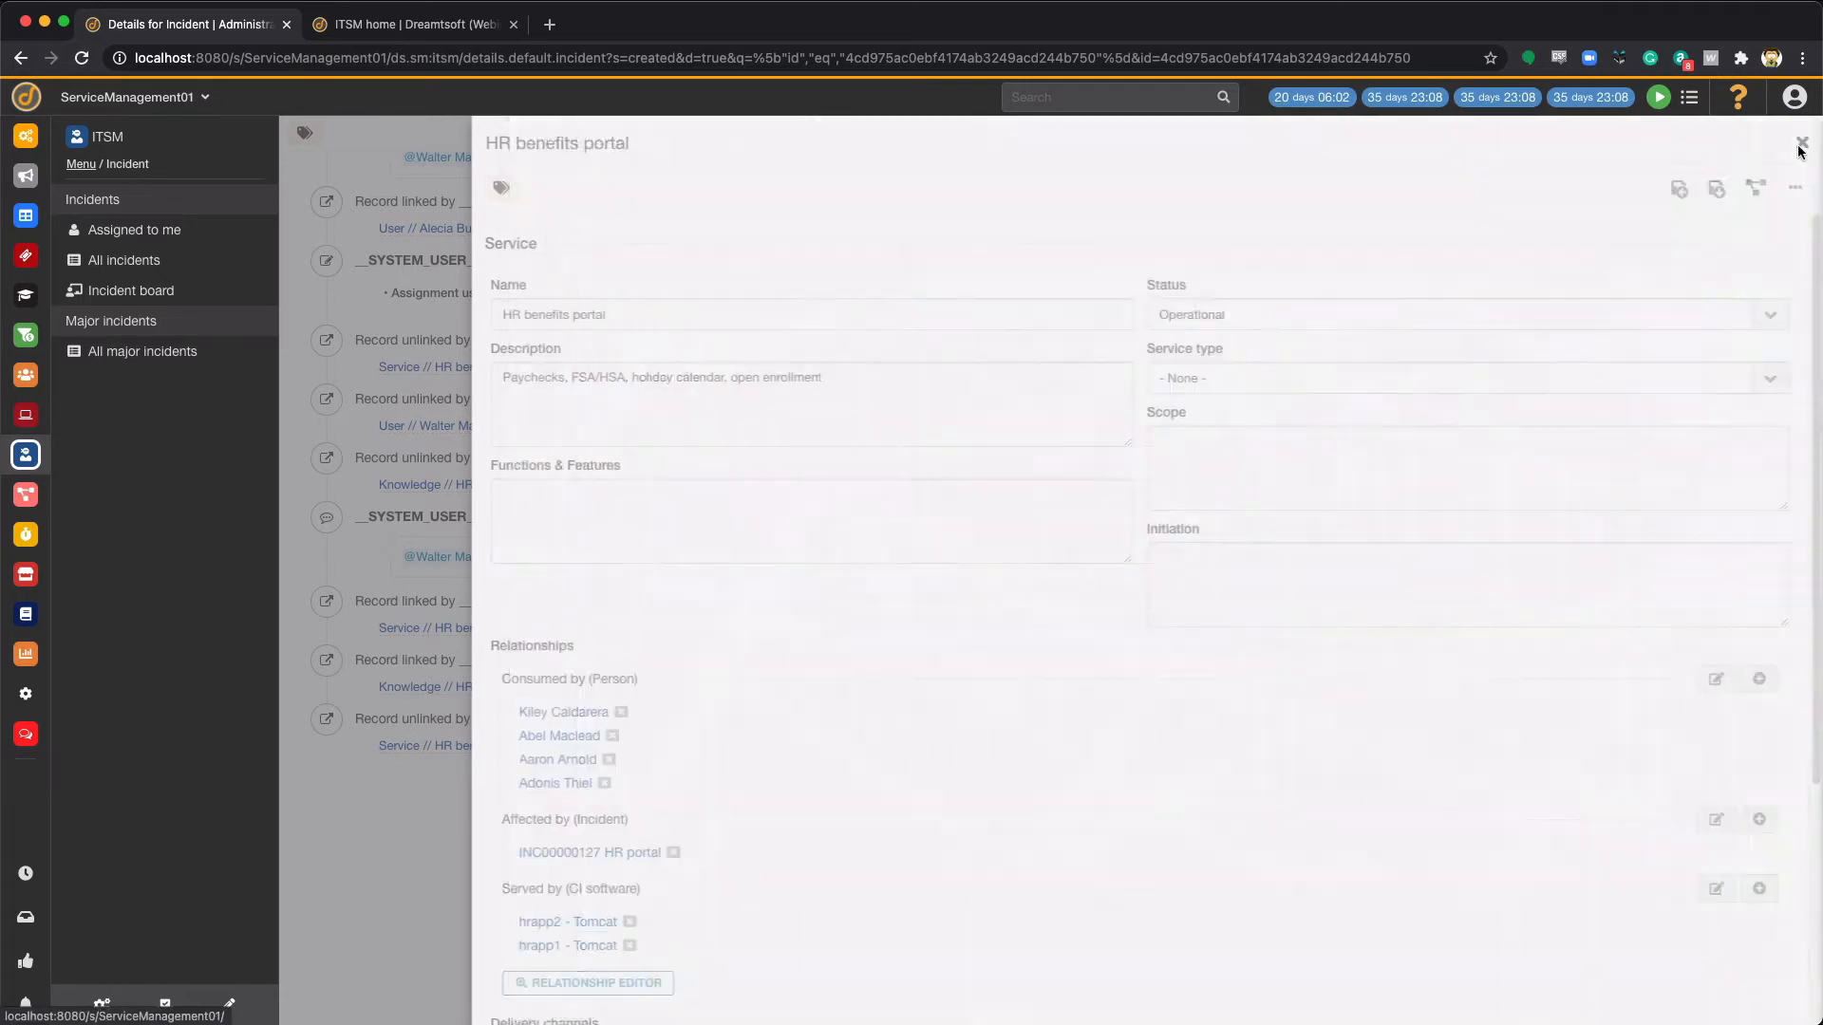
{"action": "left_click", "coordinate": [1801, 144]}
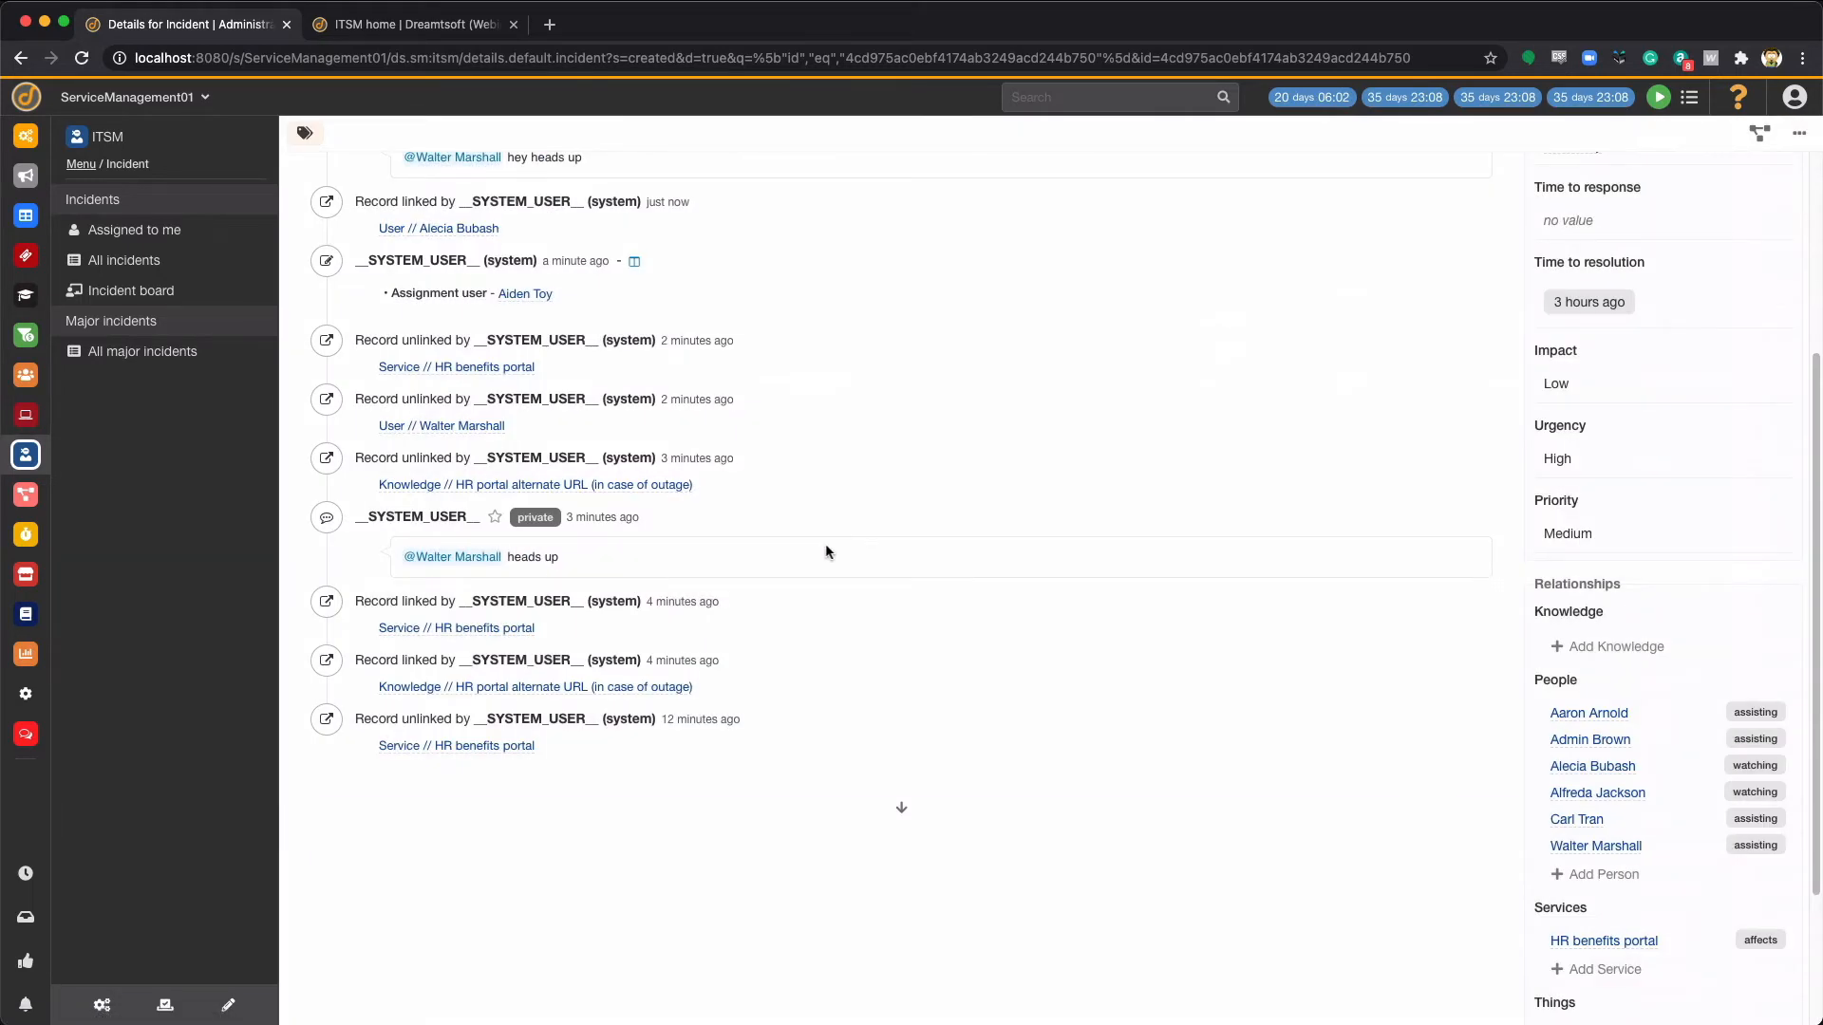
Step: Search the linkable knowledge articles for "Hr p", and return to the incident to check its title
{"action": "scroll", "coordinate": [827, 545], "scroll_direction": "up", "scroll_amount": 1}
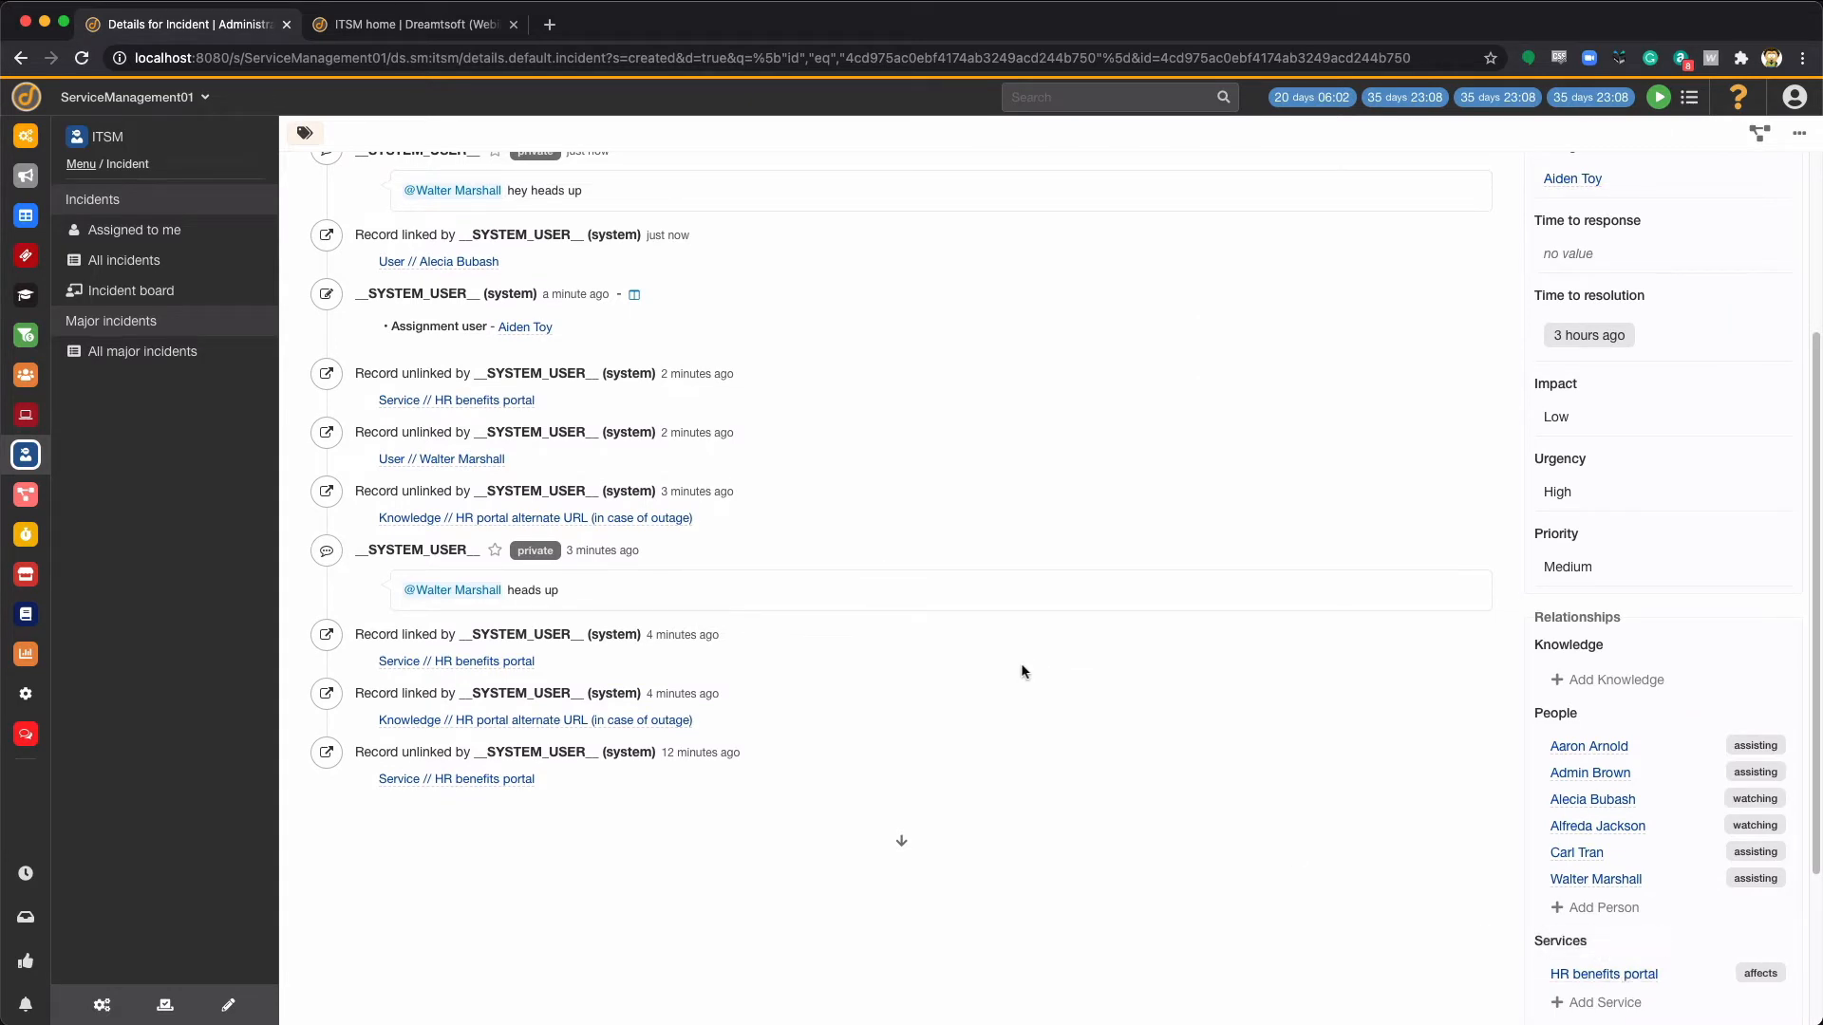
{"action": "left_click", "coordinate": [1612, 683]}
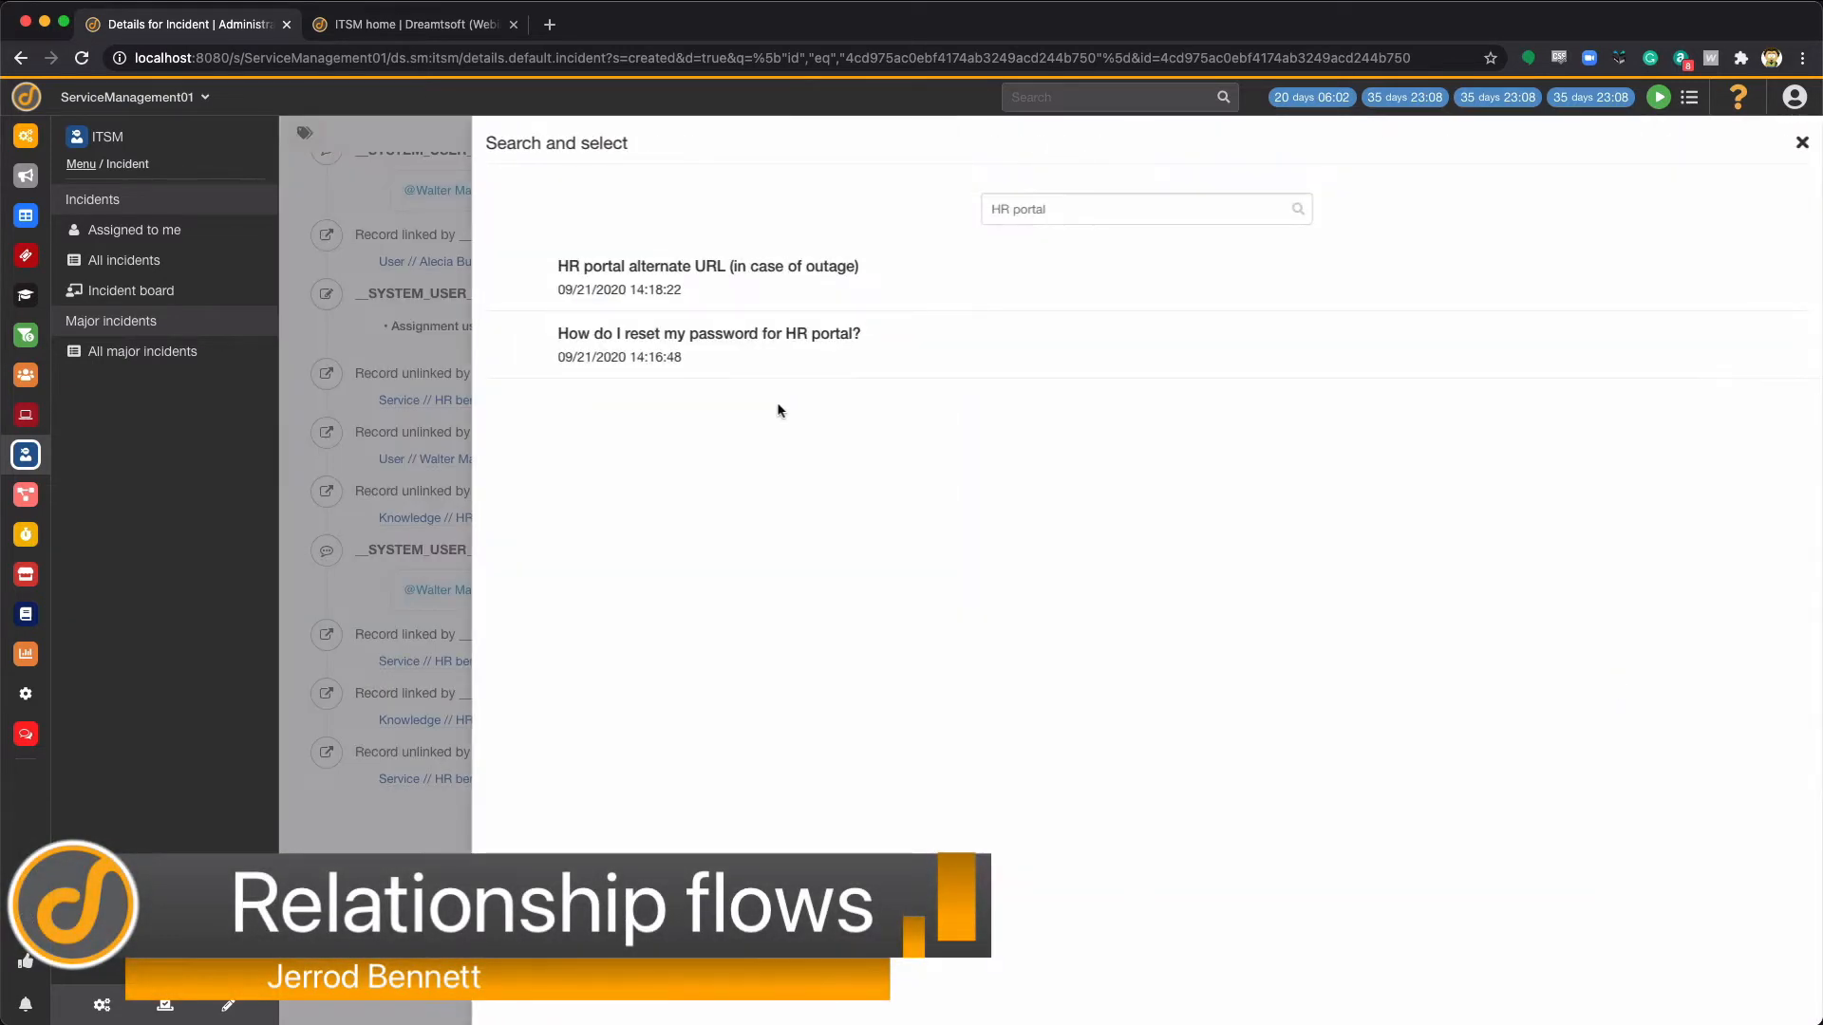
{"action": "left_click", "coordinate": [655, 277]}
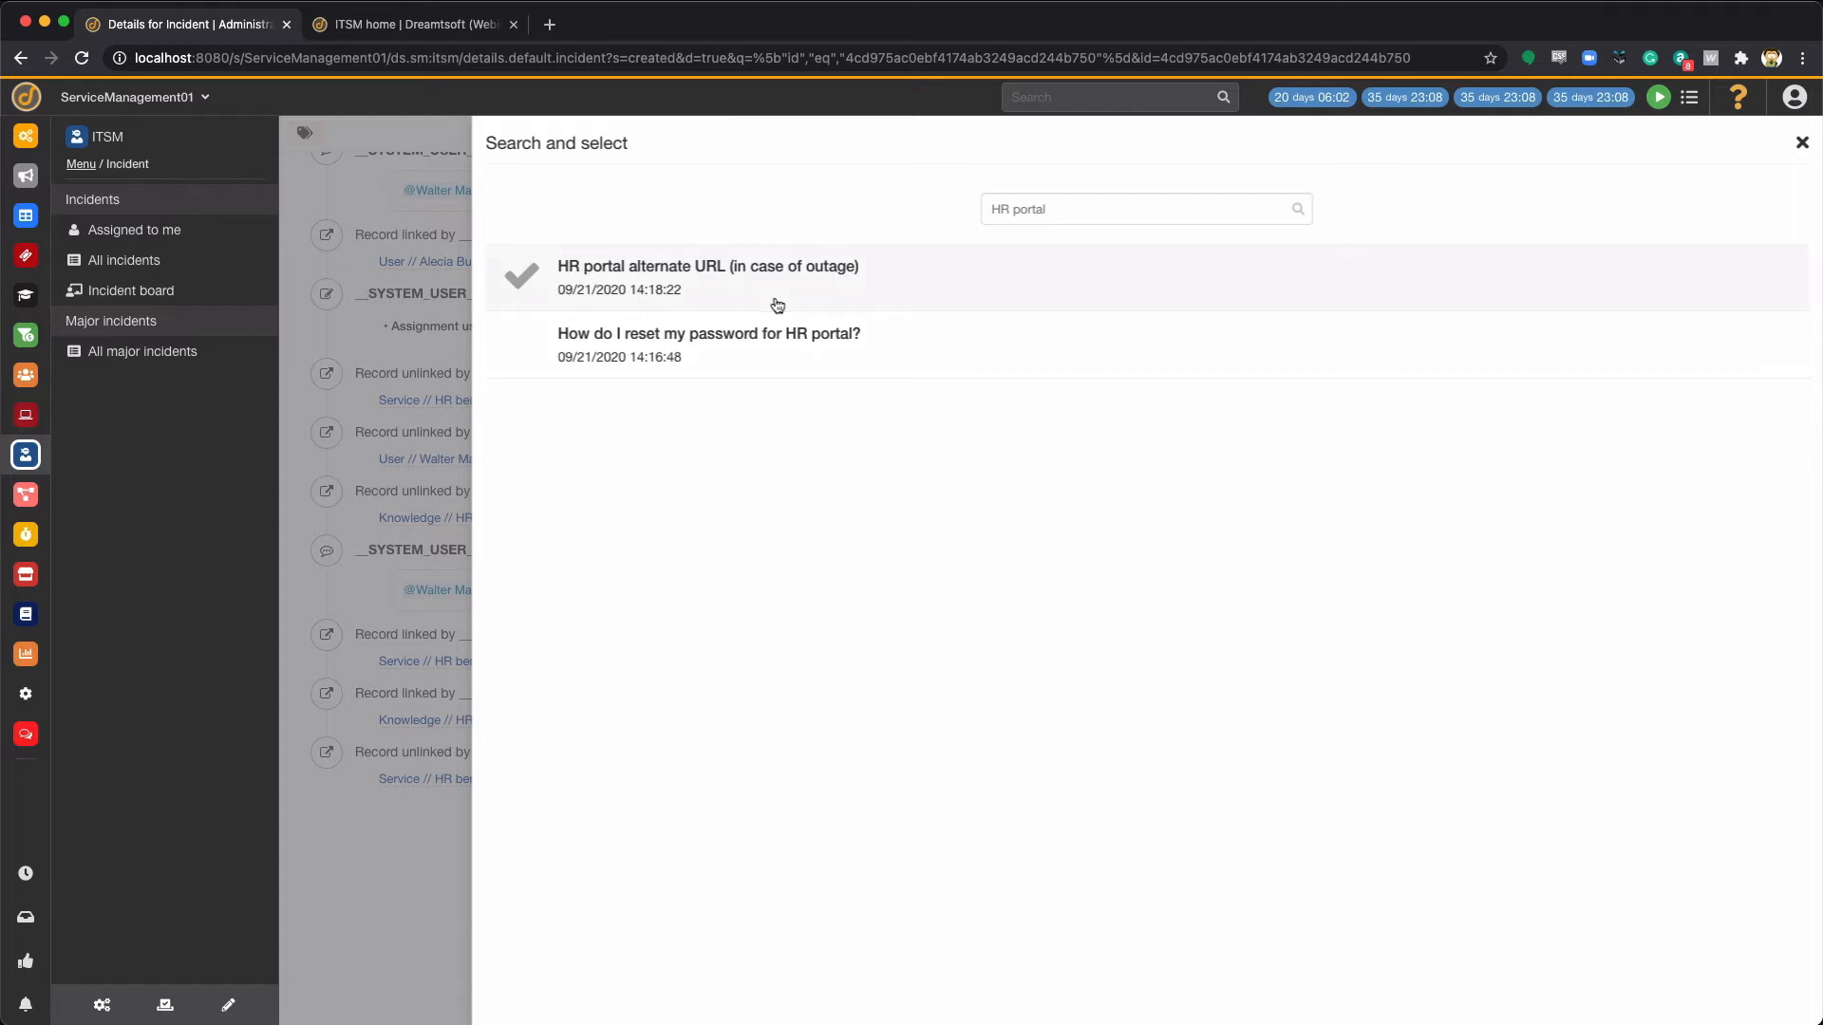
{"action": "left_click_drag", "start_coordinate": [1079, 209], "coordinate": [953, 206]}
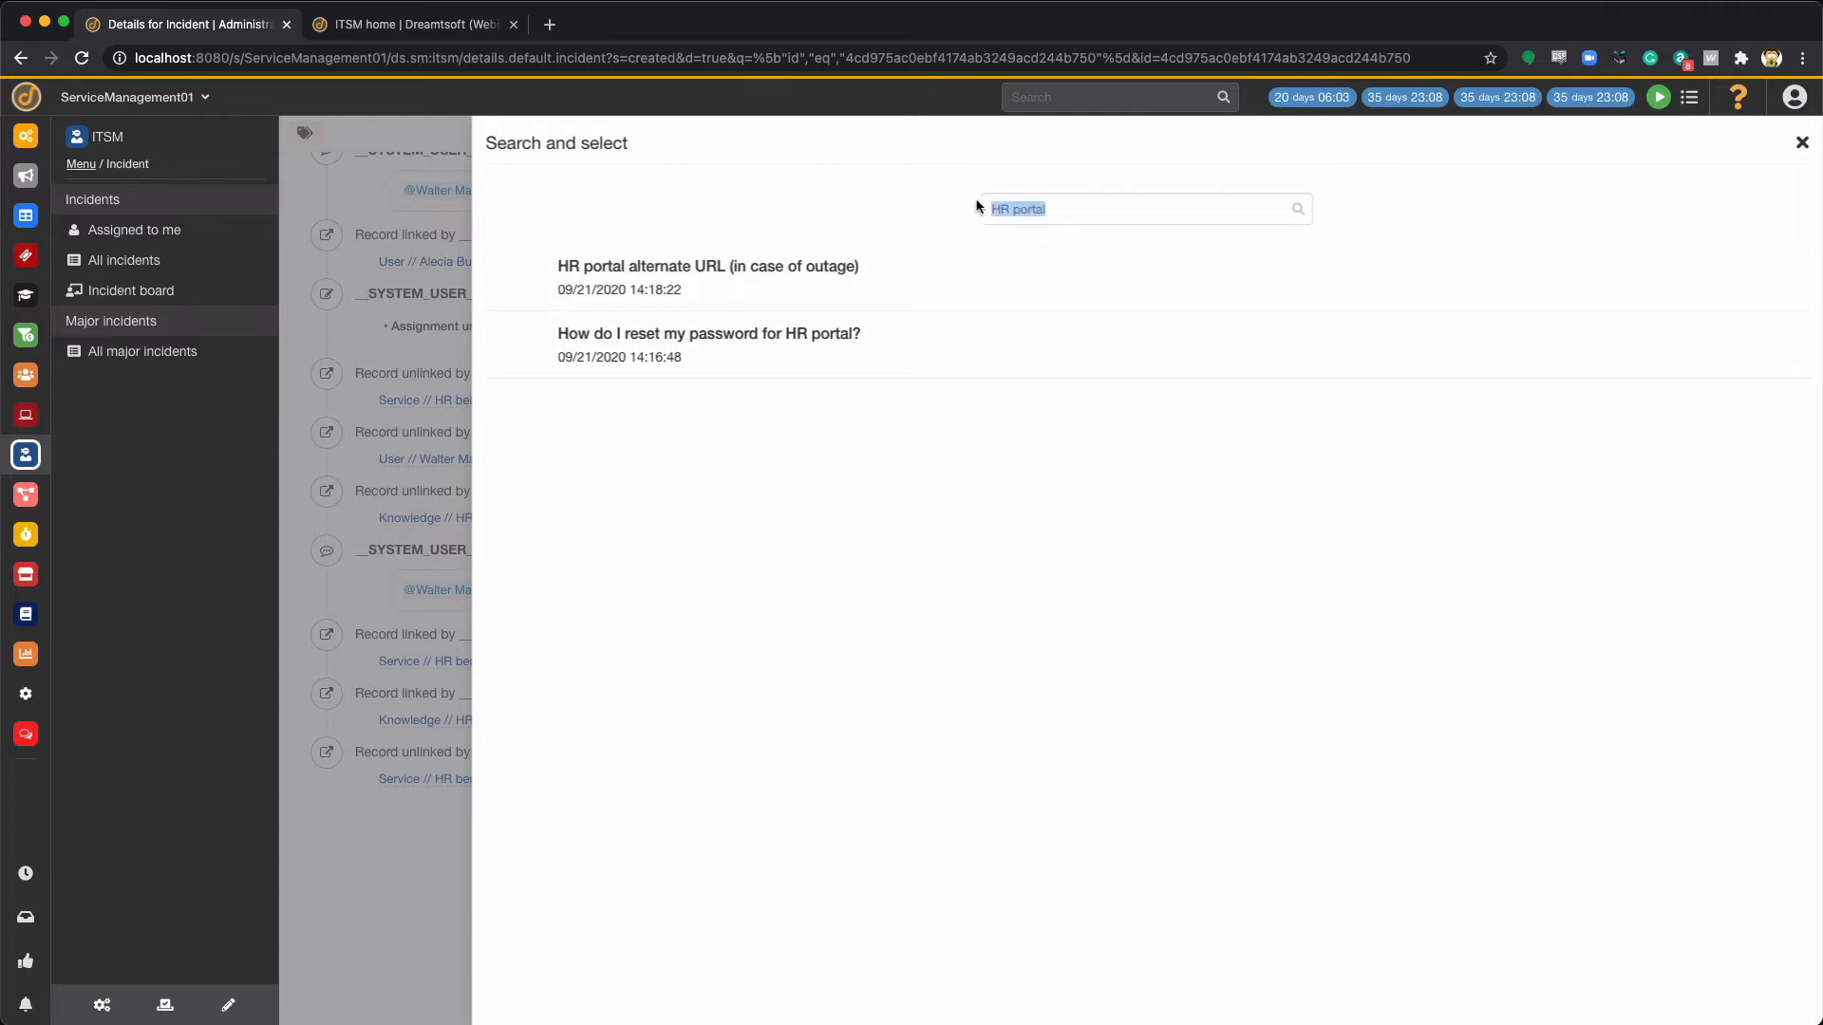
{"action": "key", "text": "BackSpace"}
{"action": "type", "text": "Hr p"}
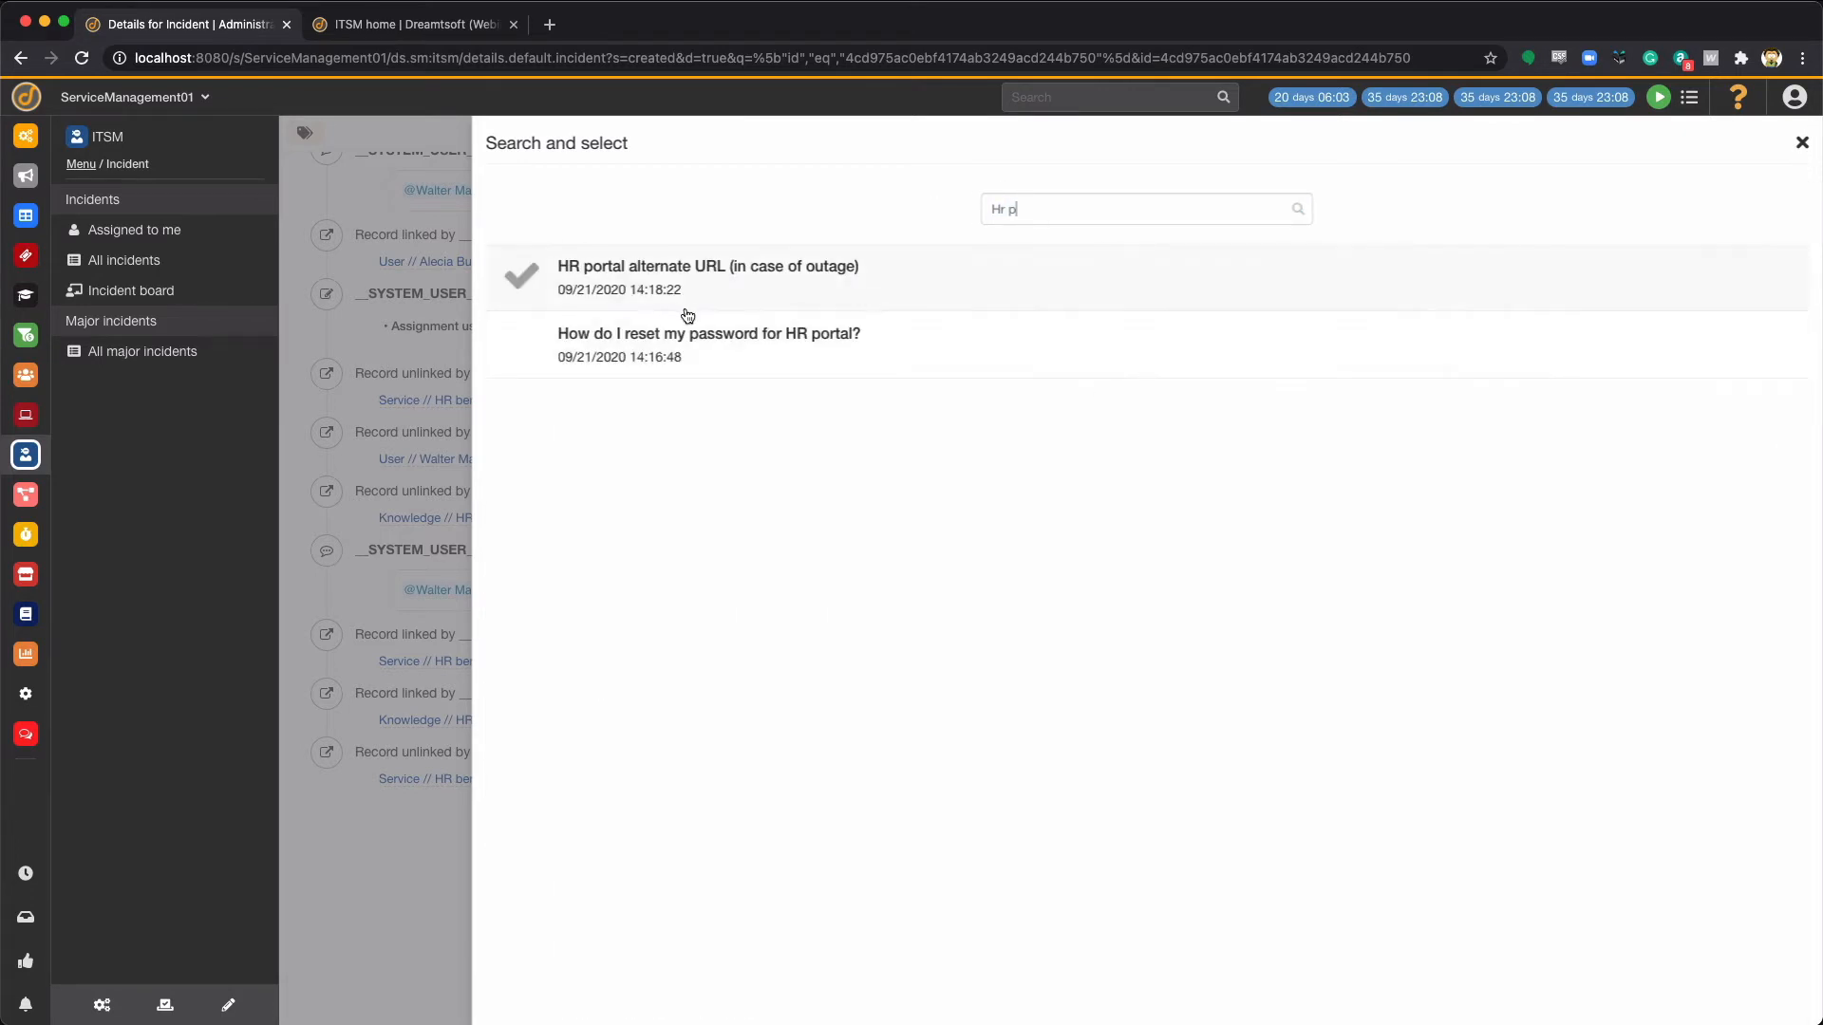
{"action": "left_click", "coordinate": [1802, 143]}
{"action": "left_click_drag", "start_coordinate": [407, 243], "coordinate": [300, 238]}
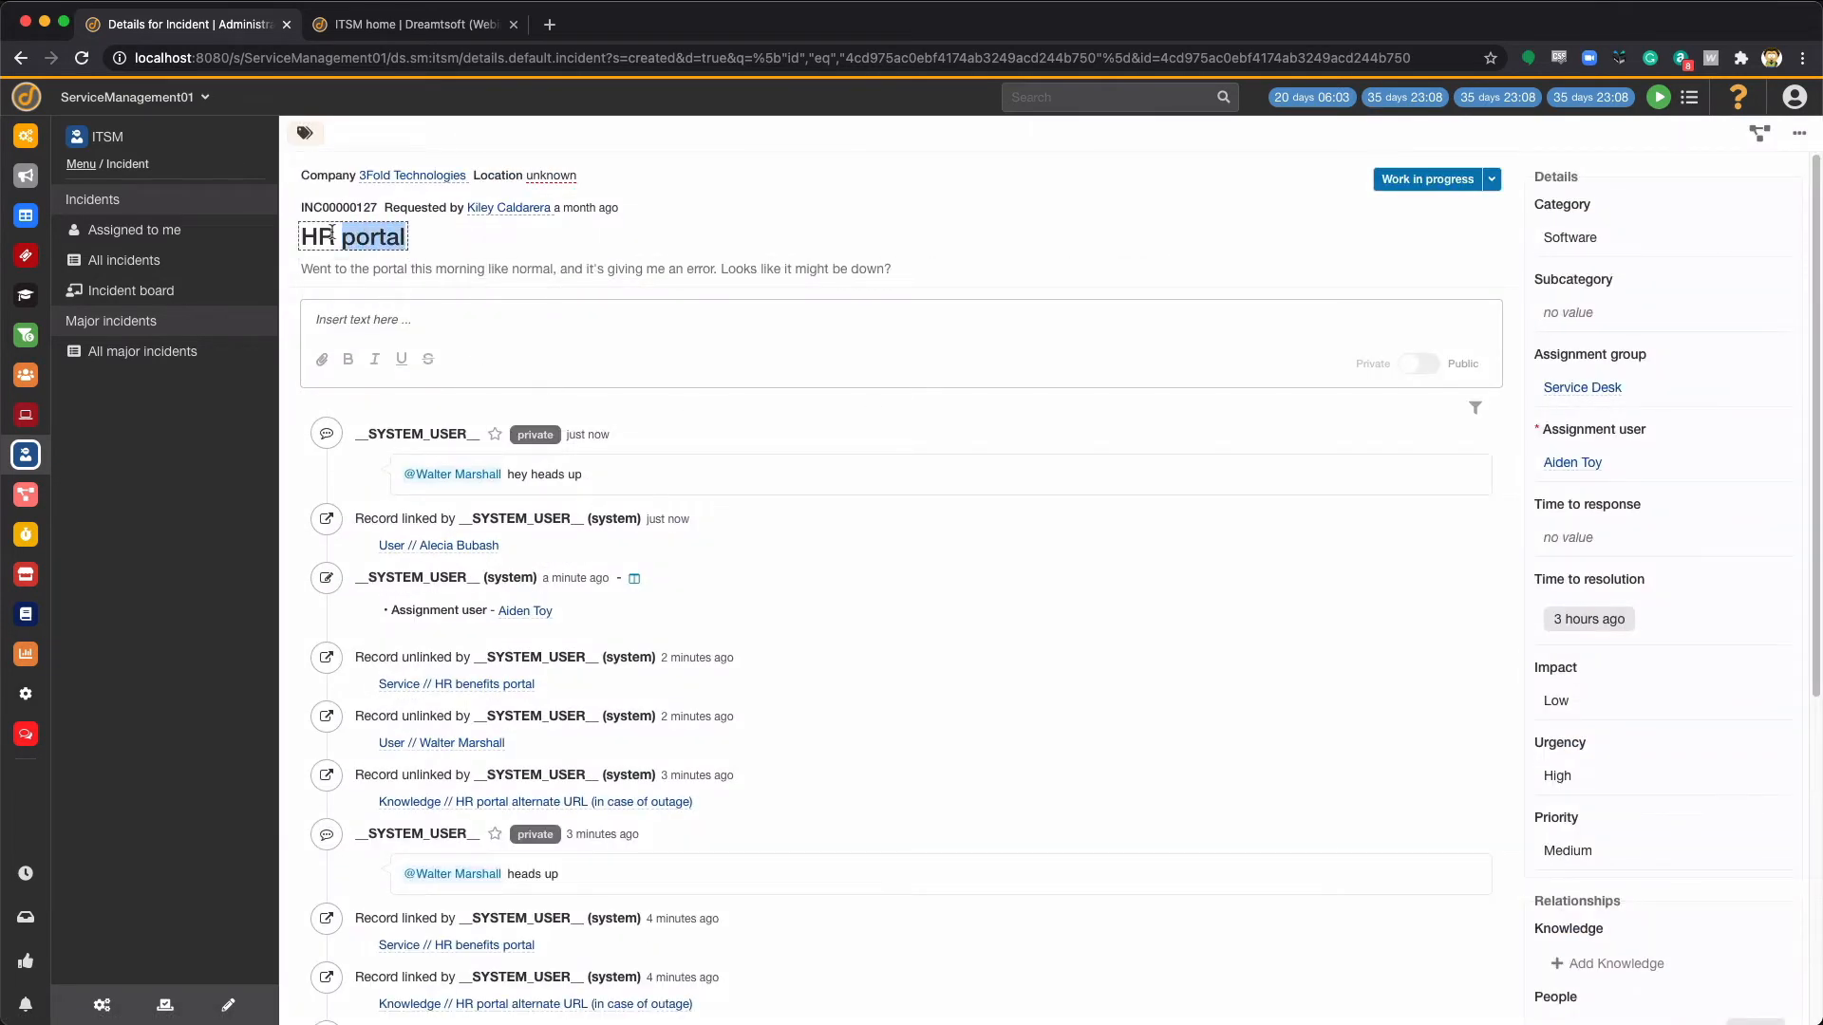
{"action": "left_click", "coordinate": [353, 237]}
{"action": "left_click", "coordinate": [1340, 421]}
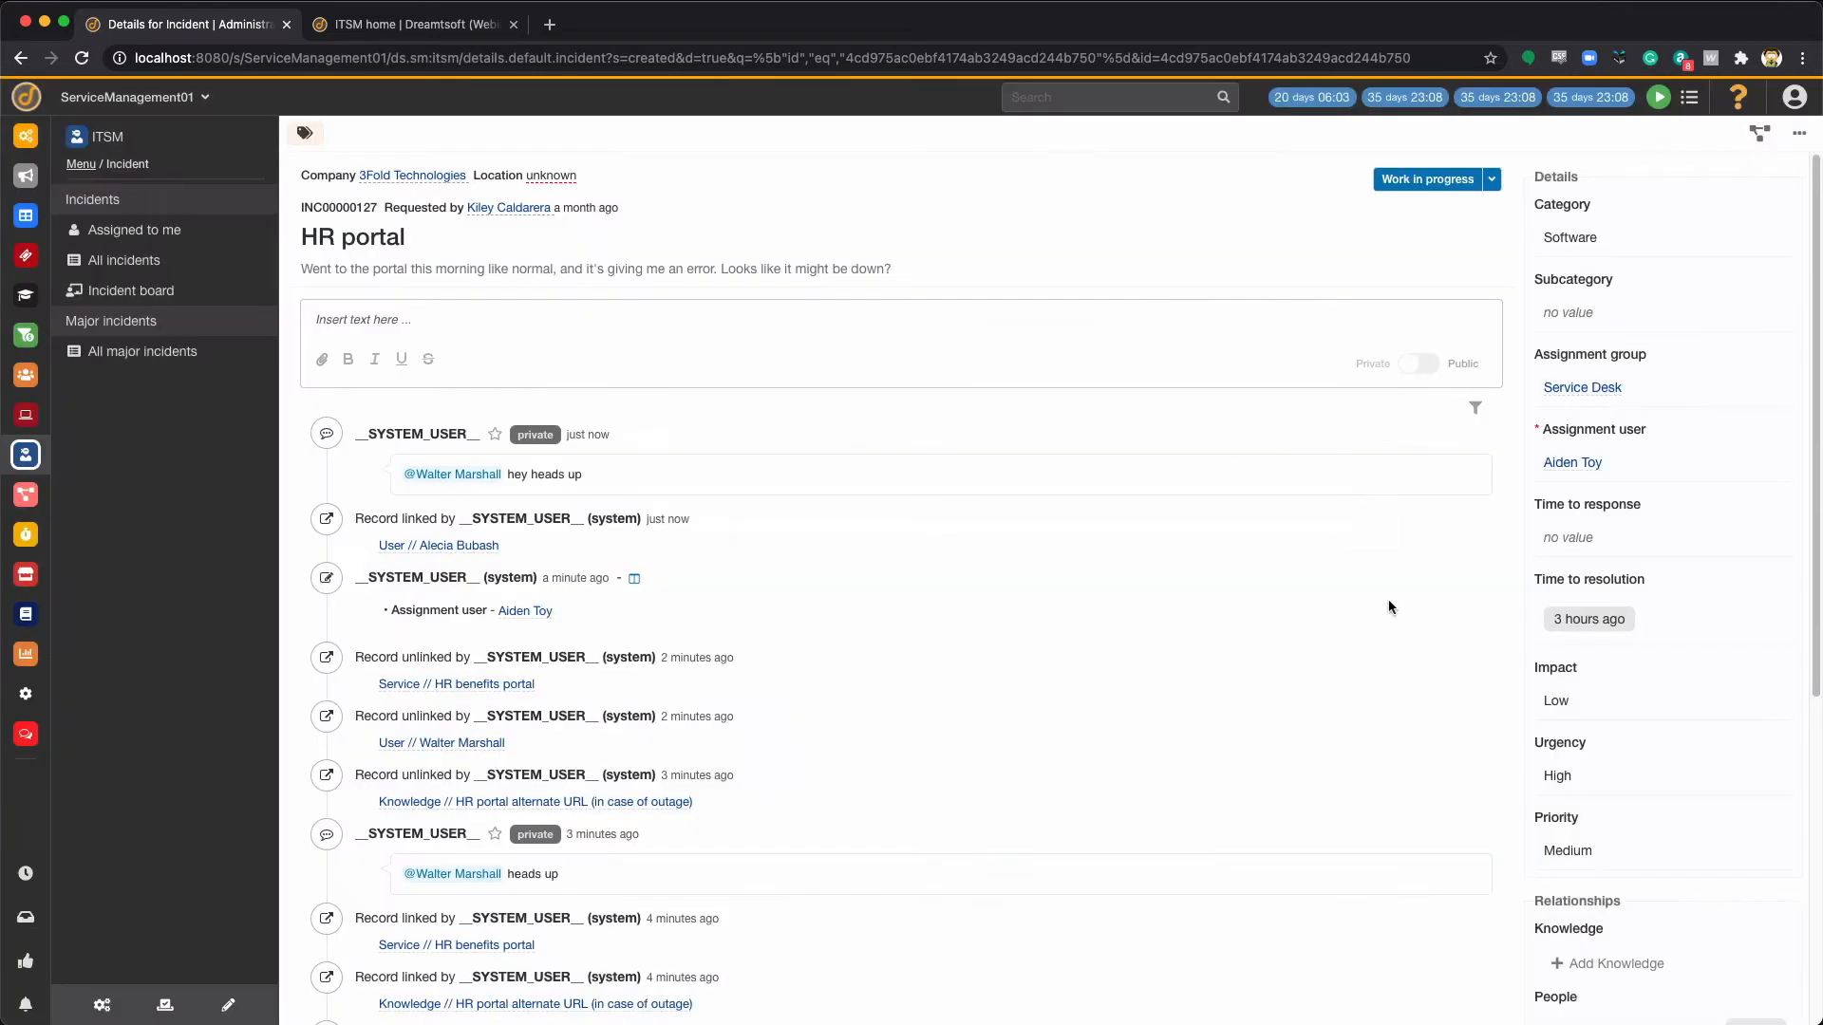
Step: Link the knowledge article "HR portal alternate URL (in case of outage)" to the incident after checking its content
{"action": "scroll", "coordinate": [1388, 600], "scroll_direction": "down", "scroll_amount": 5}
{"action": "left_click", "coordinate": [1614, 446]}
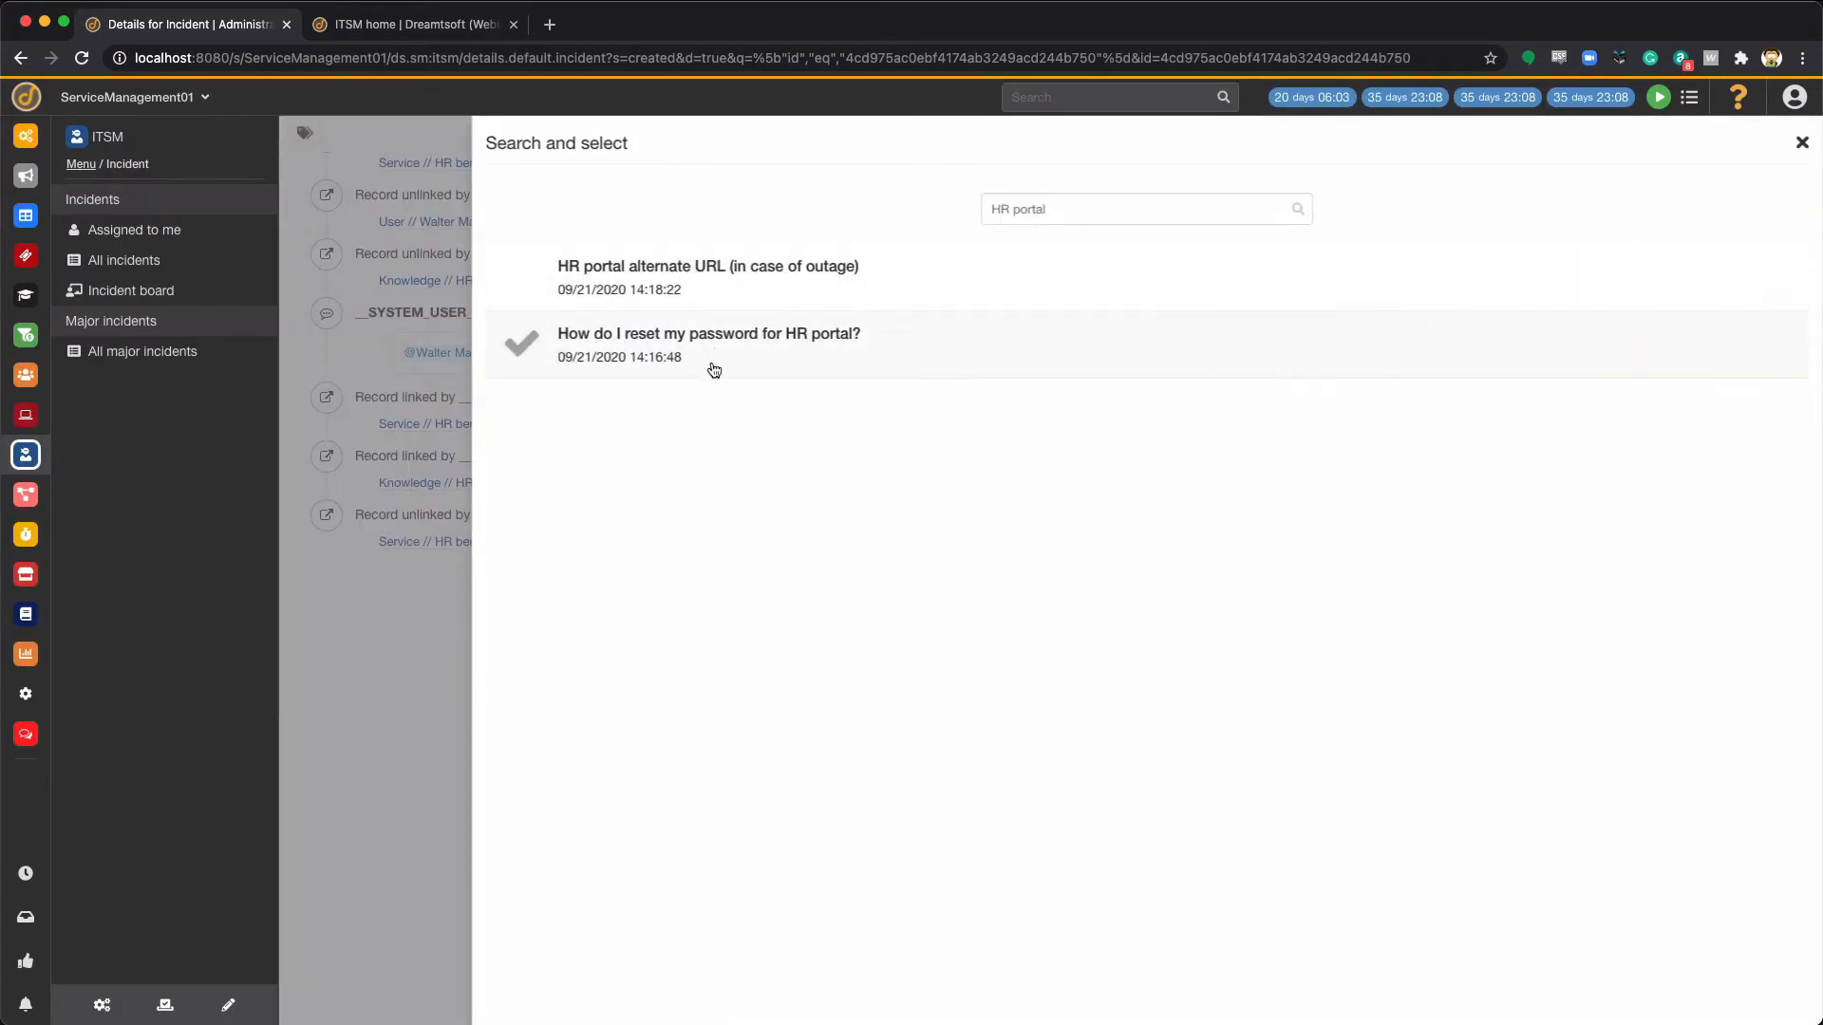
{"action": "left_click", "coordinate": [687, 262]}
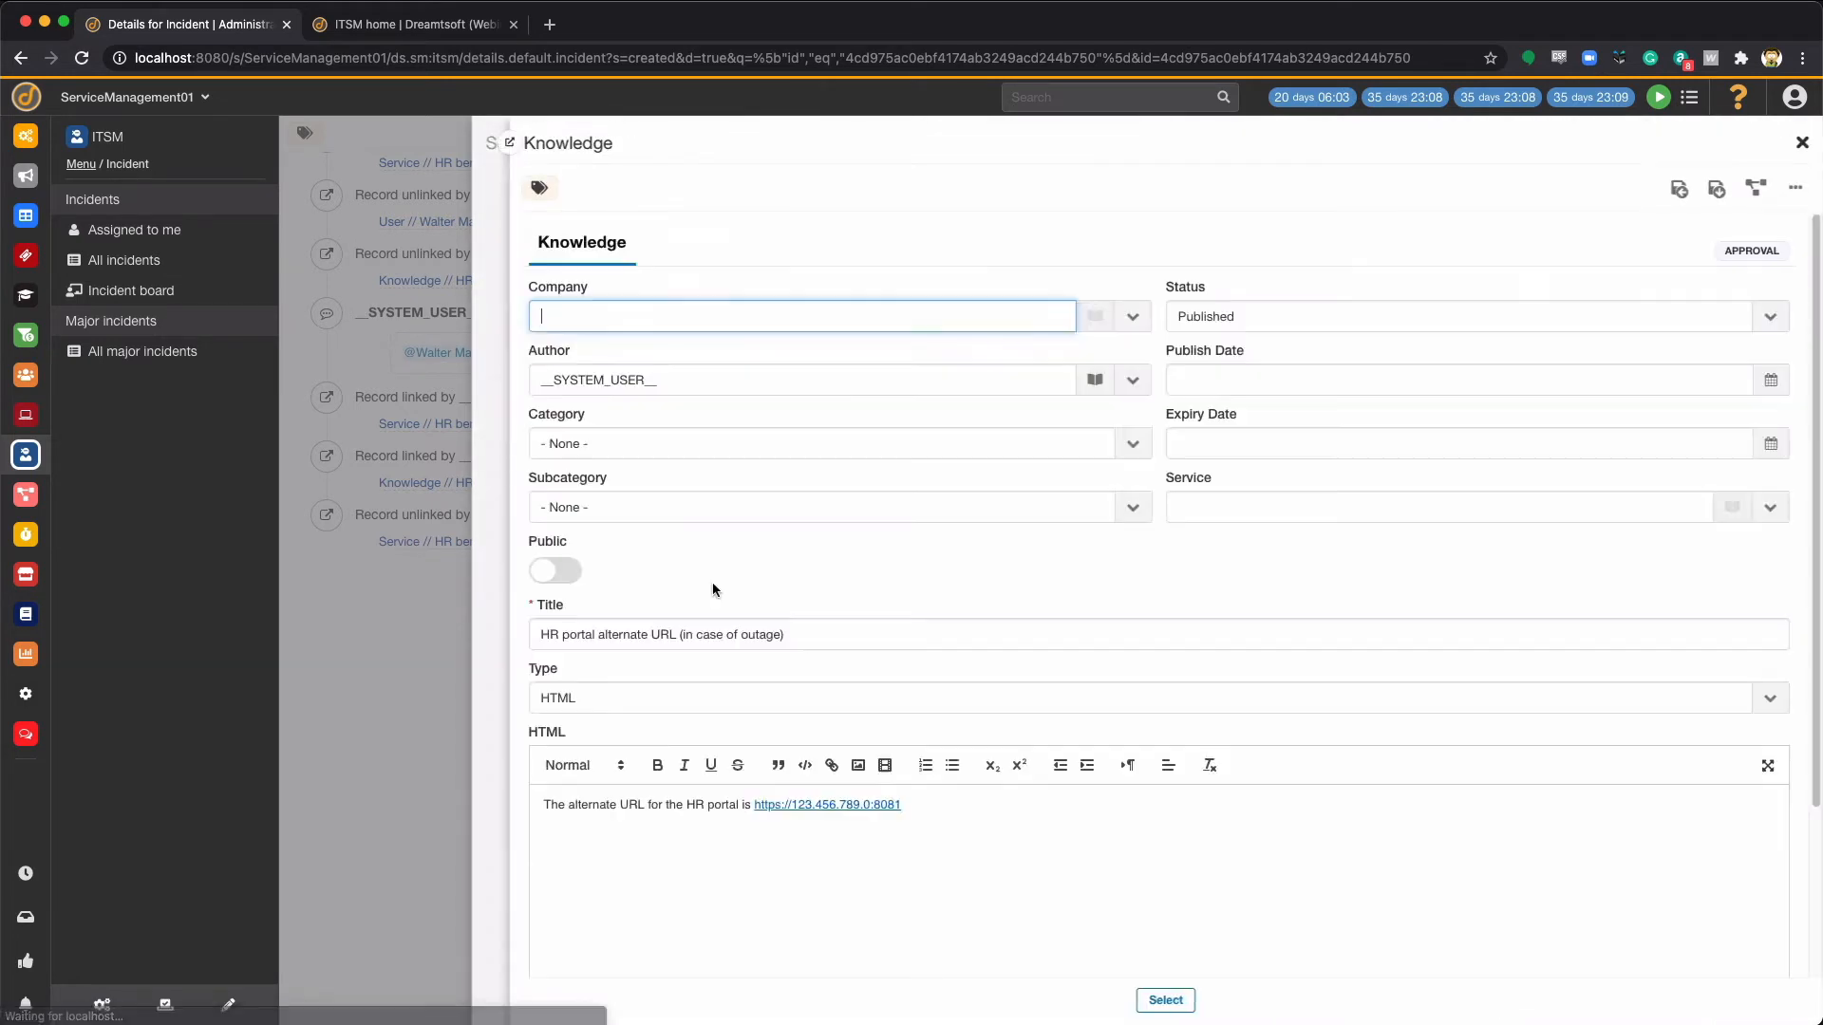
{"action": "left_click", "coordinate": [954, 822]}
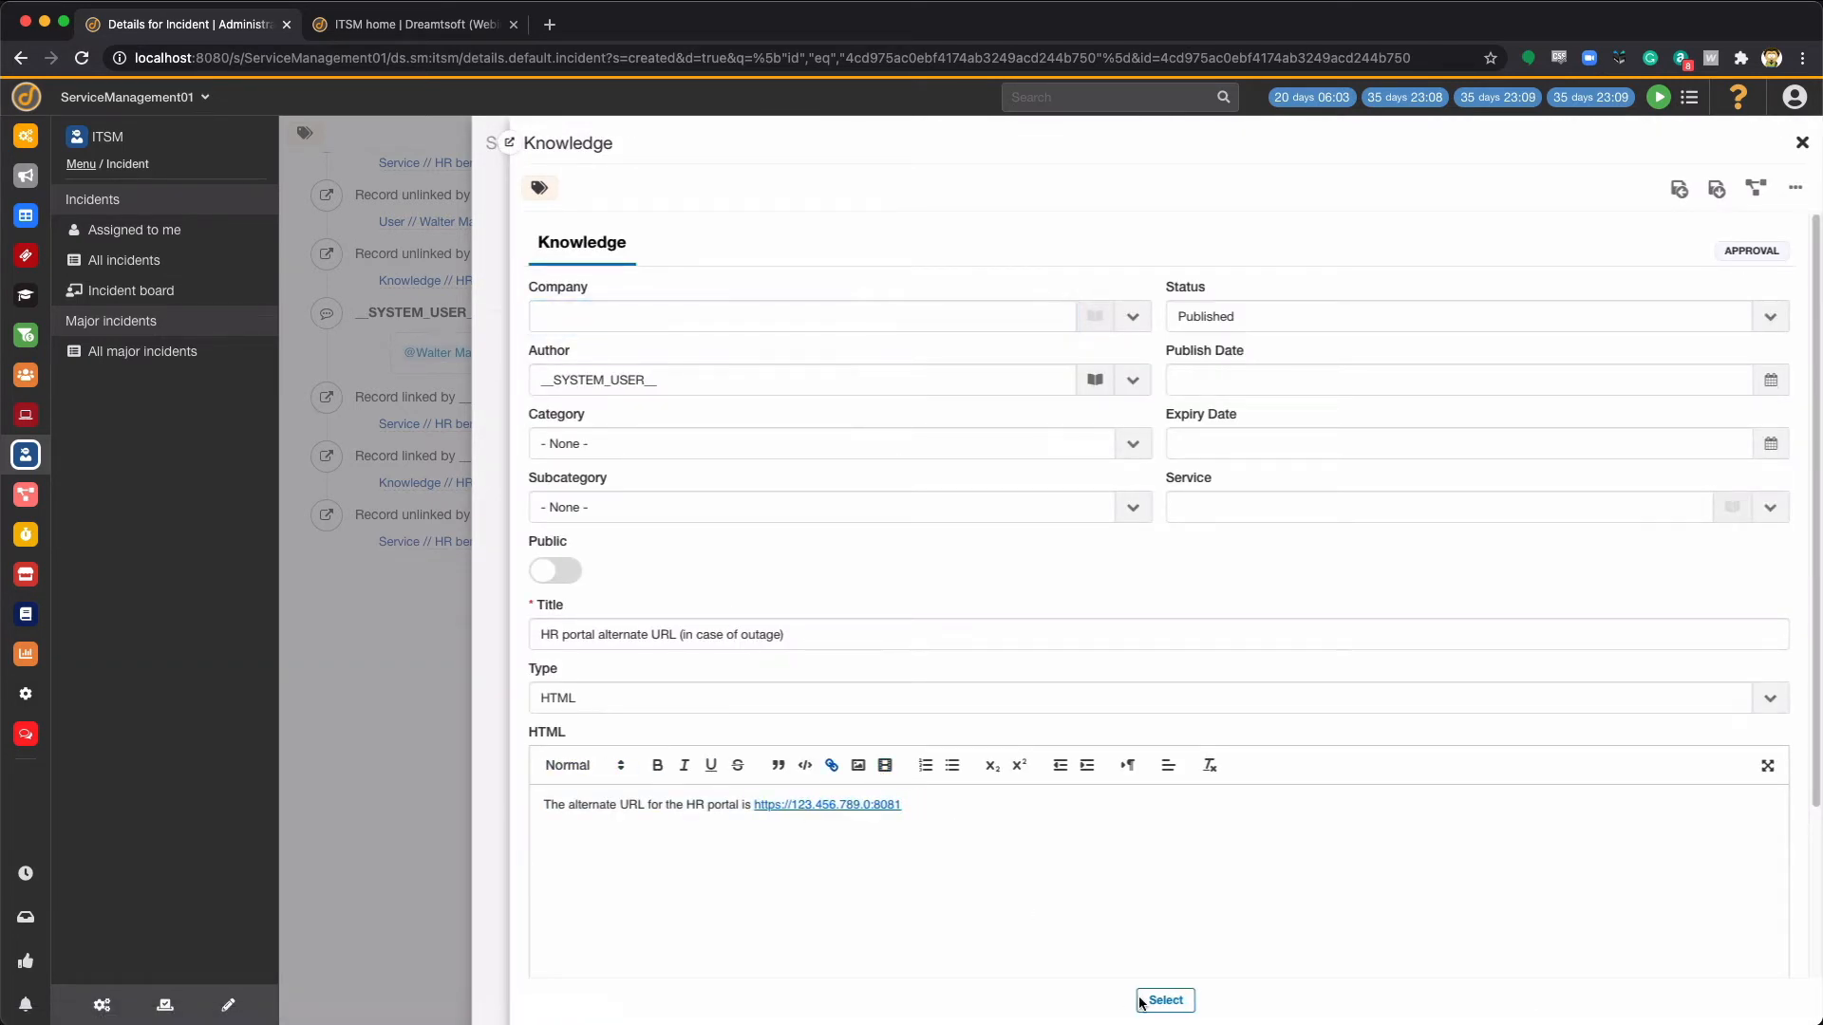
{"action": "left_click", "coordinate": [1165, 1000]}
{"action": "left_click", "coordinate": [1079, 599]}
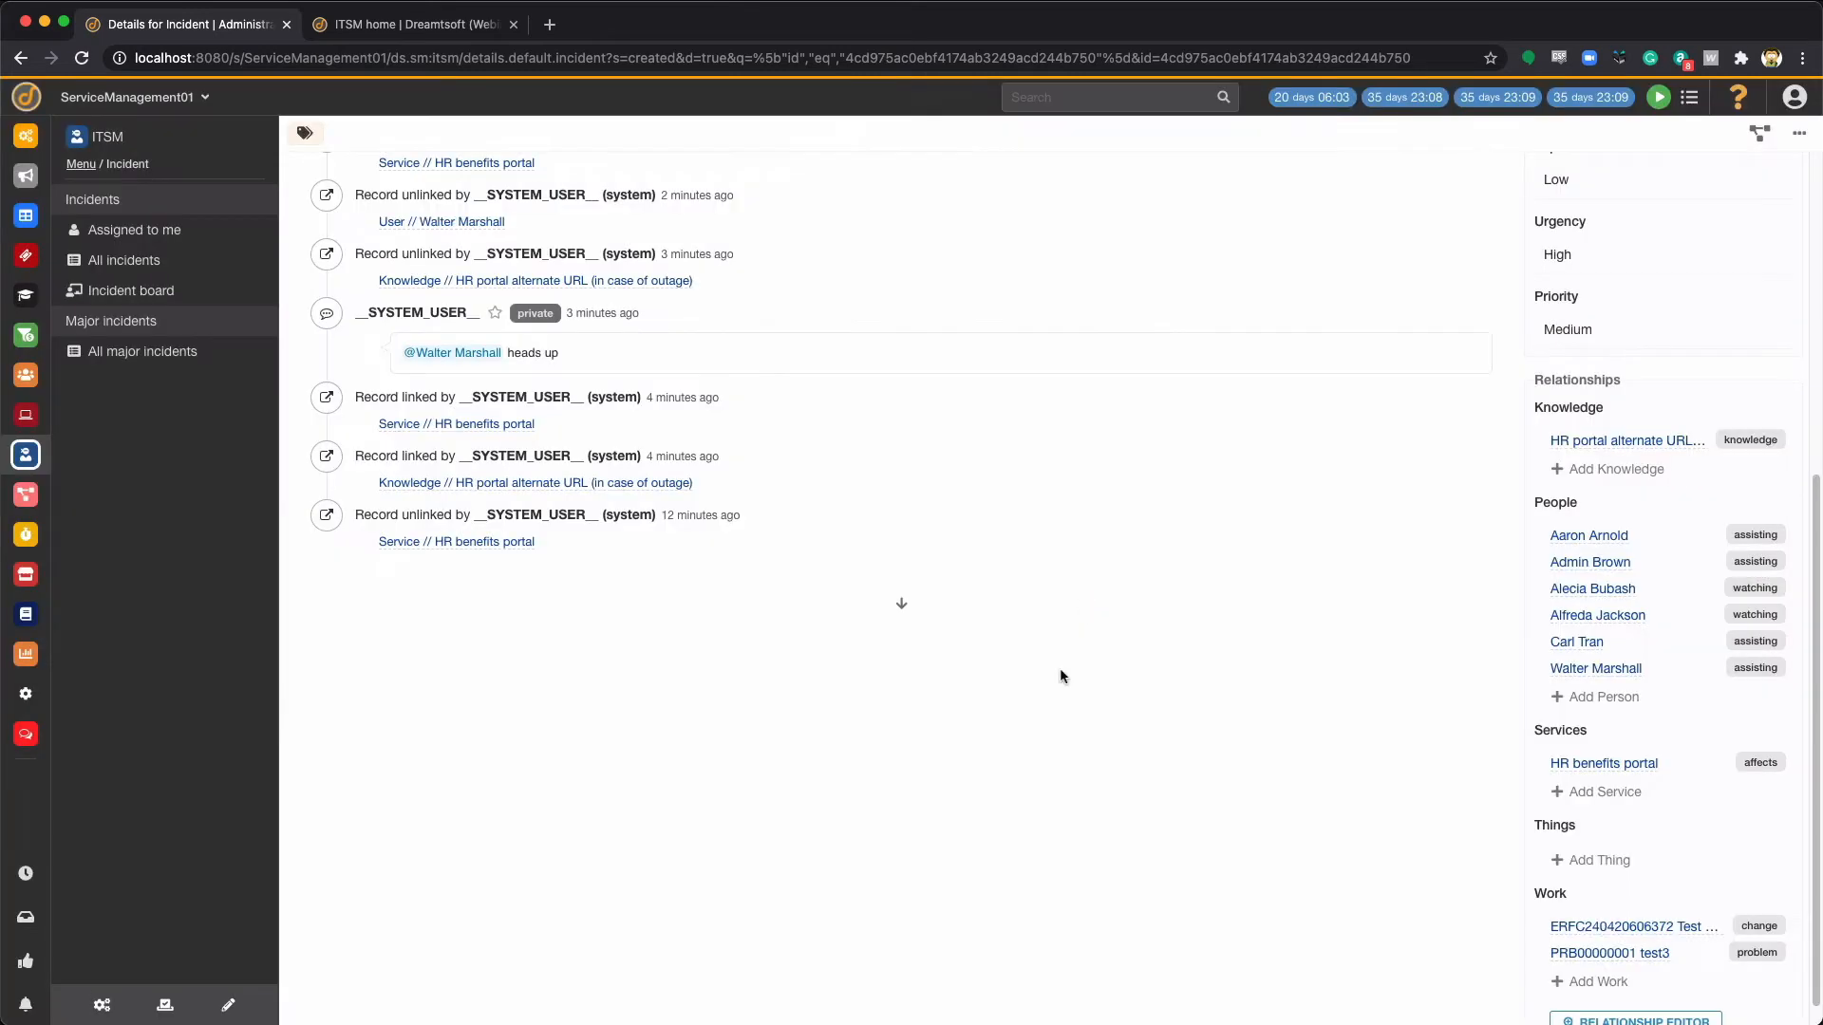
Step: Review the incident's activity, linked knowledge and people, and examine its available status changes without choosing one
{"action": "scroll", "coordinate": [1045, 836], "scroll_direction": "up", "scroll_amount": 3}
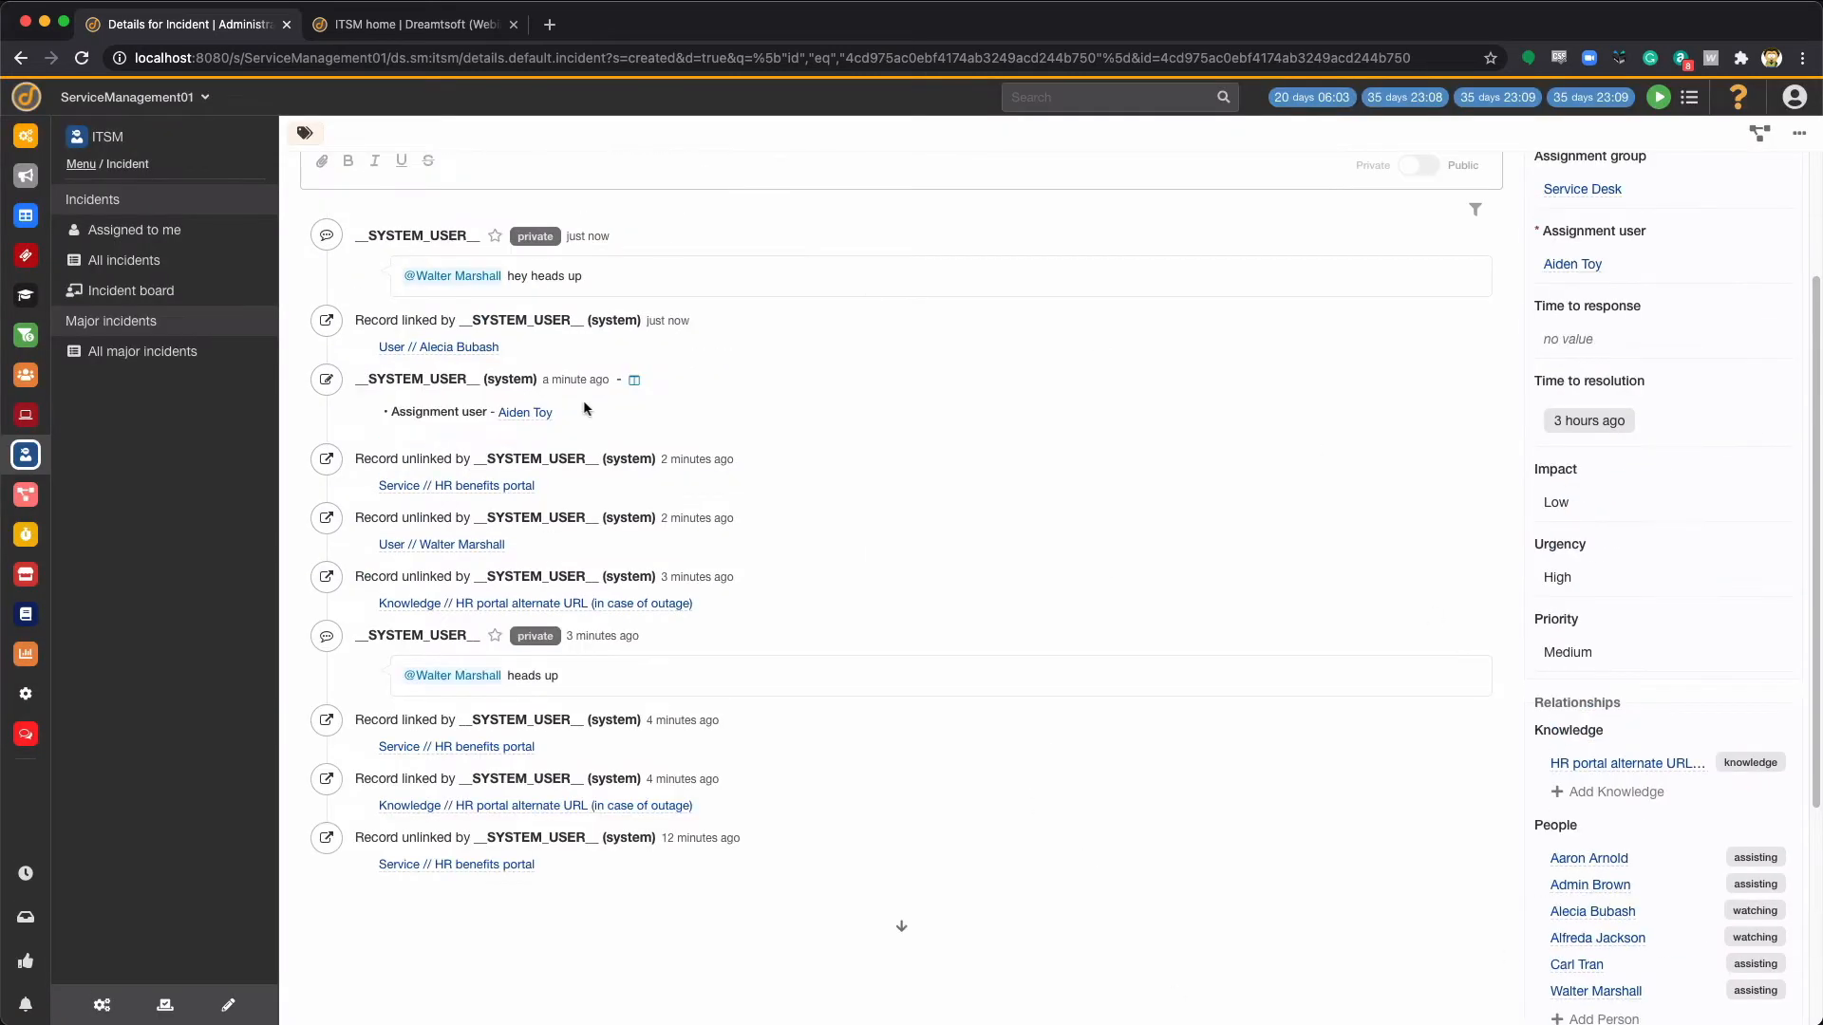
{"action": "scroll", "coordinate": [1424, 724], "scroll_direction": "down", "scroll_amount": 1}
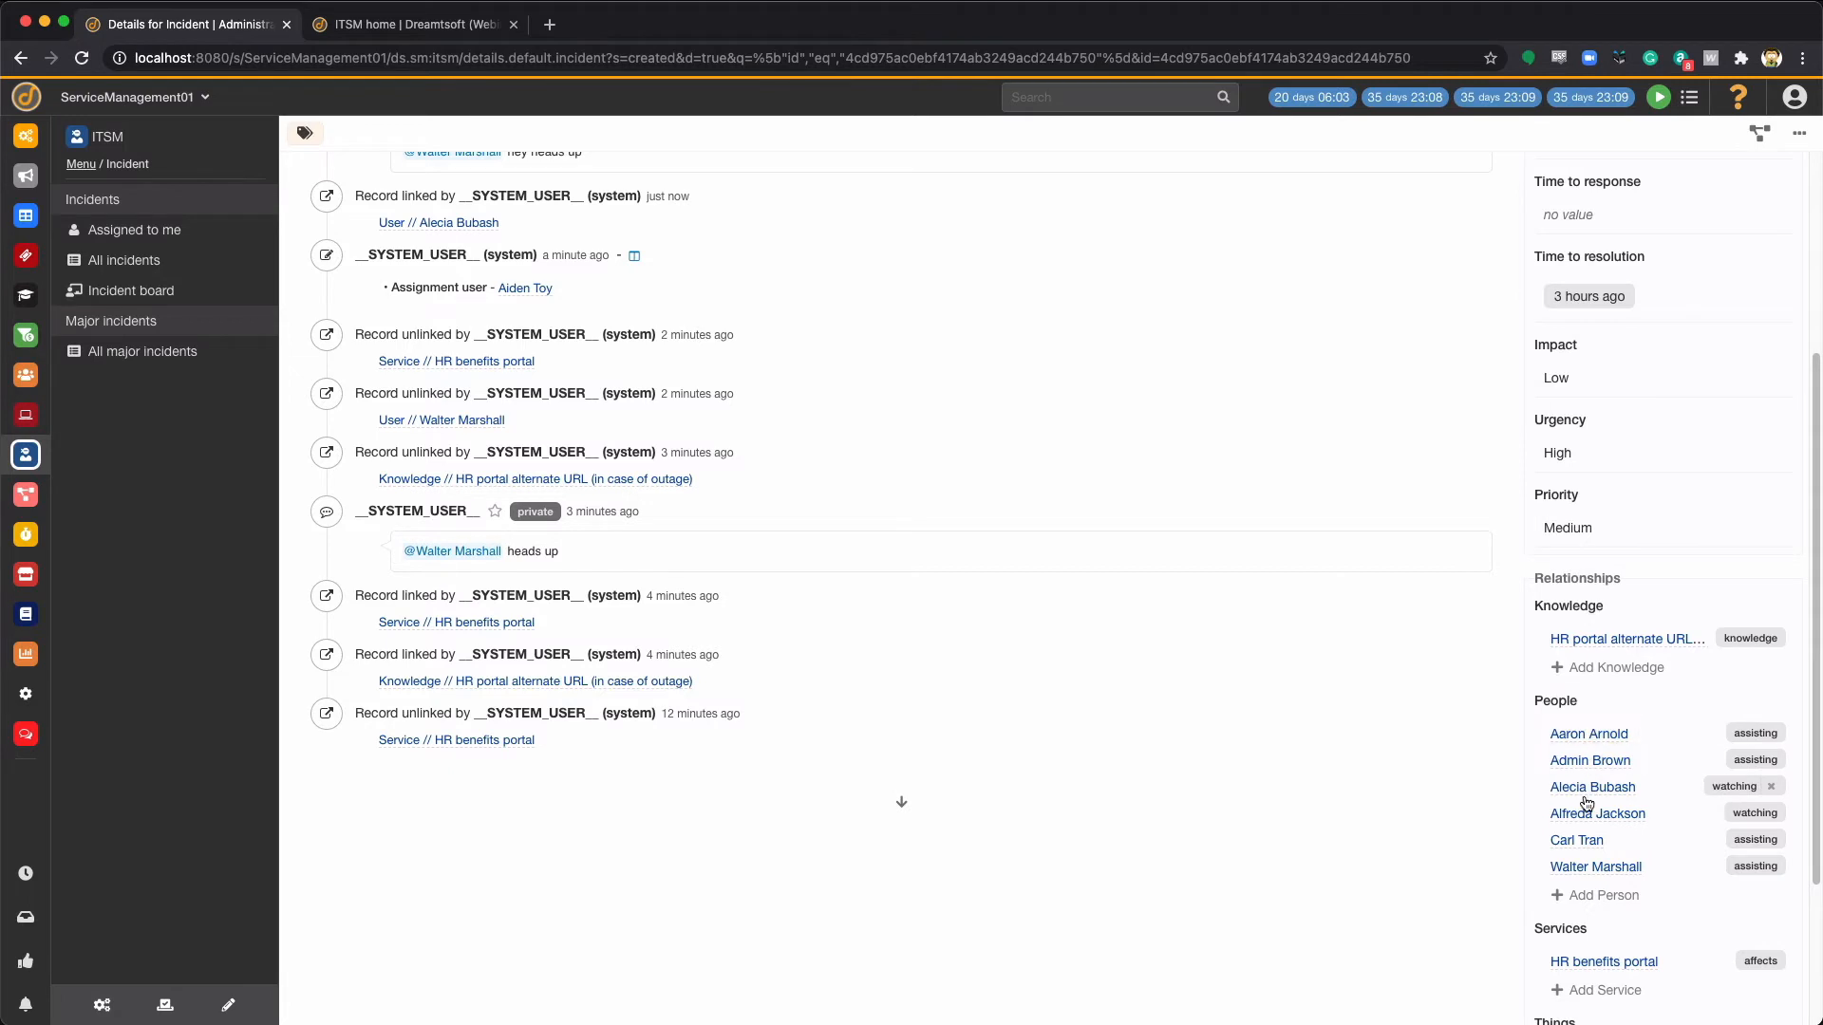
{"action": "scroll", "coordinate": [1587, 804], "scroll_direction": "down", "scroll_amount": 1}
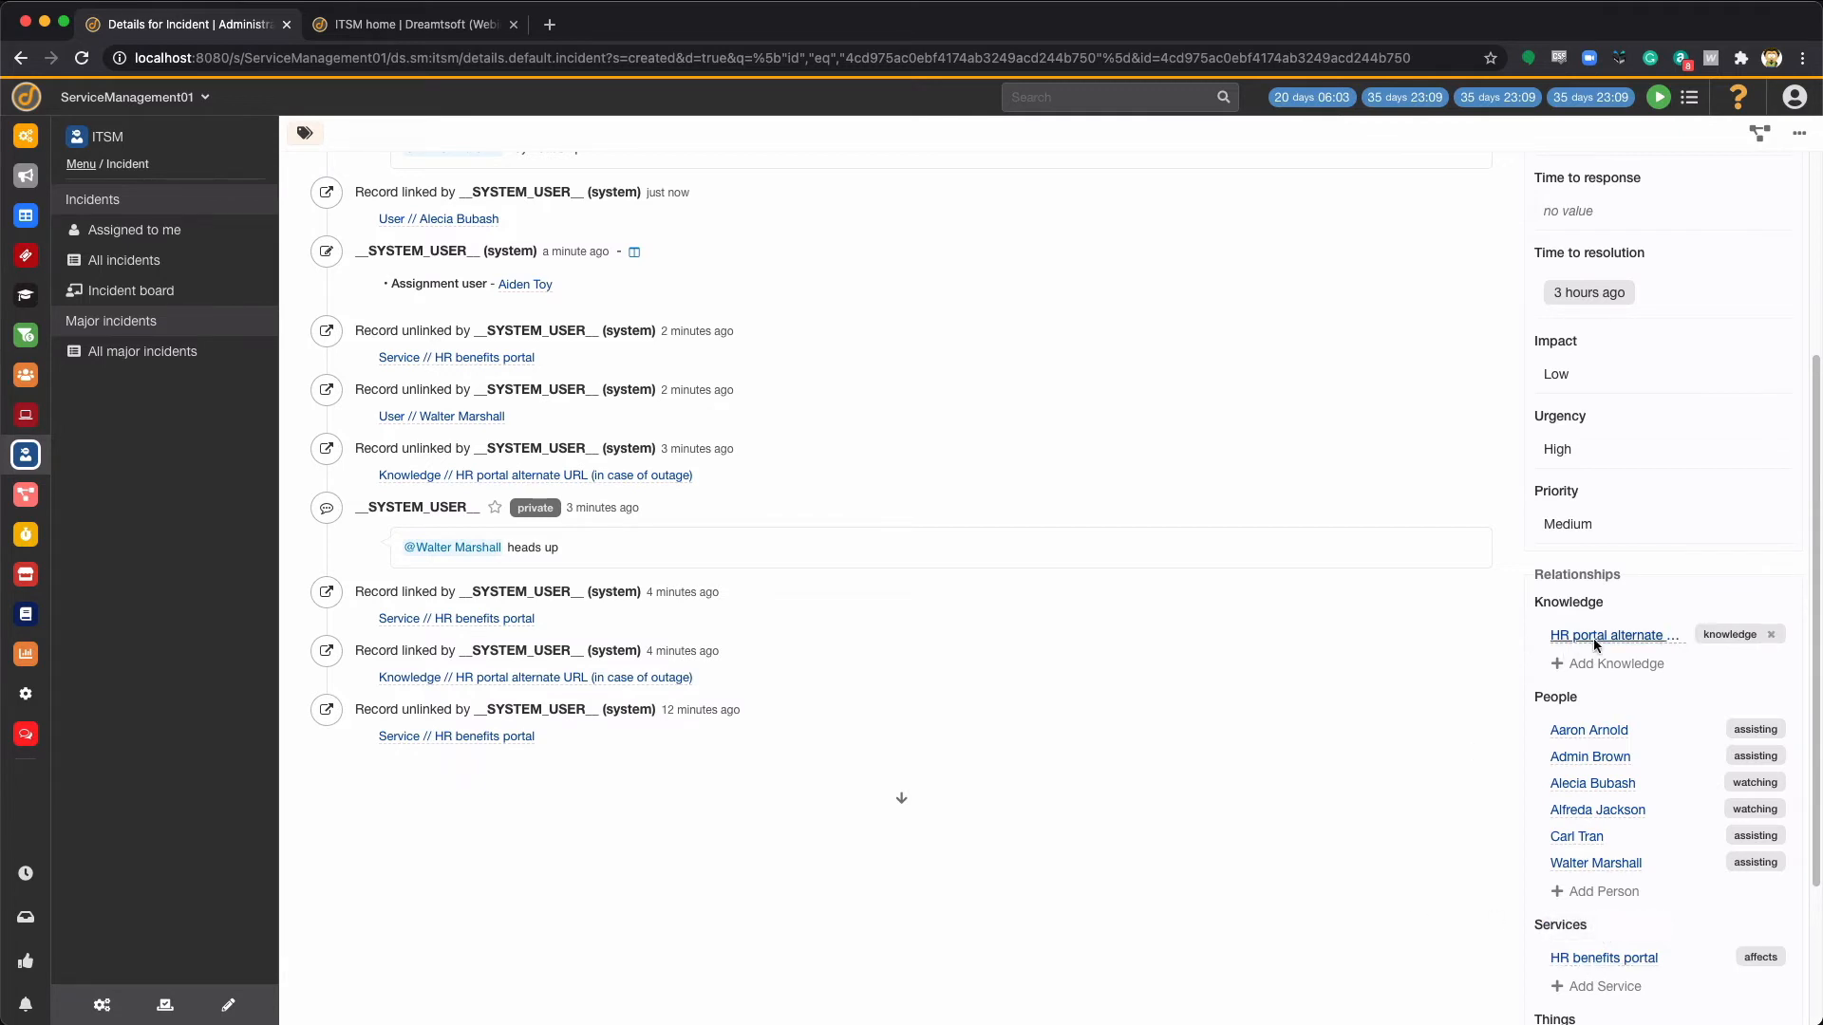
{"action": "scroll", "coordinate": [1315, 705], "scroll_direction": "up", "scroll_amount": 4}
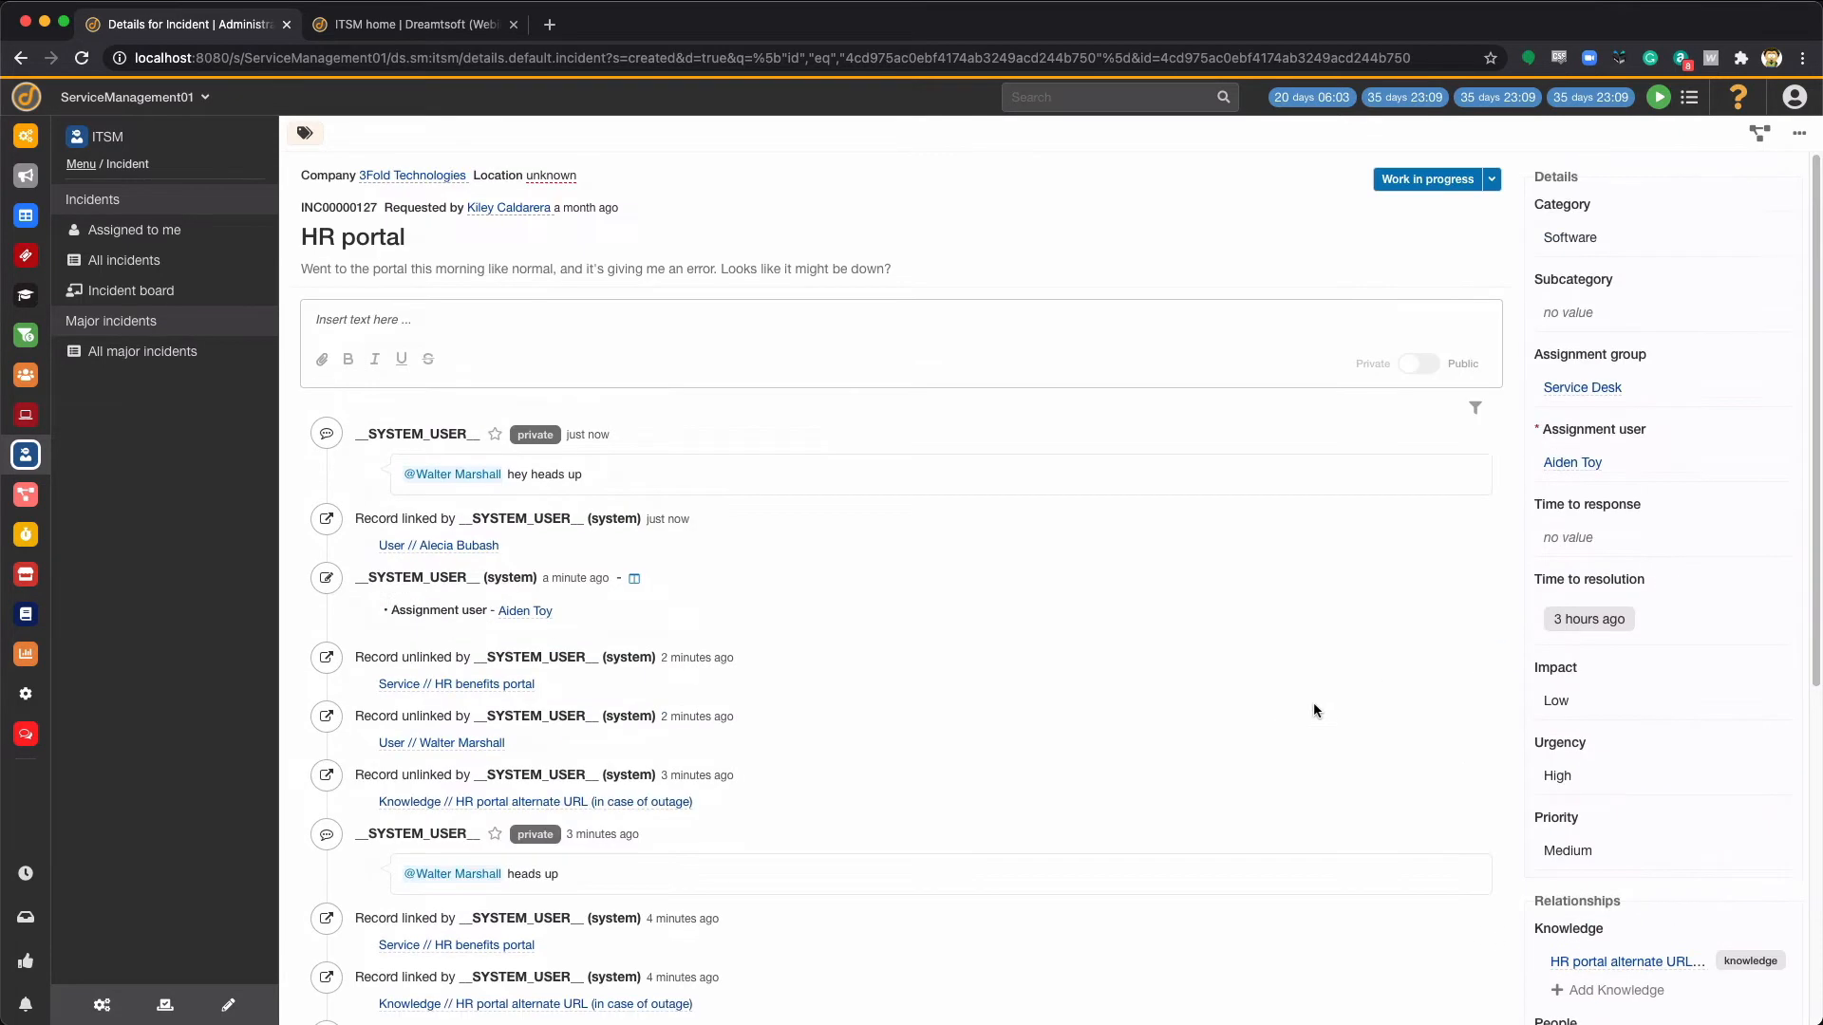
{"action": "left_click", "coordinate": [1494, 180]}
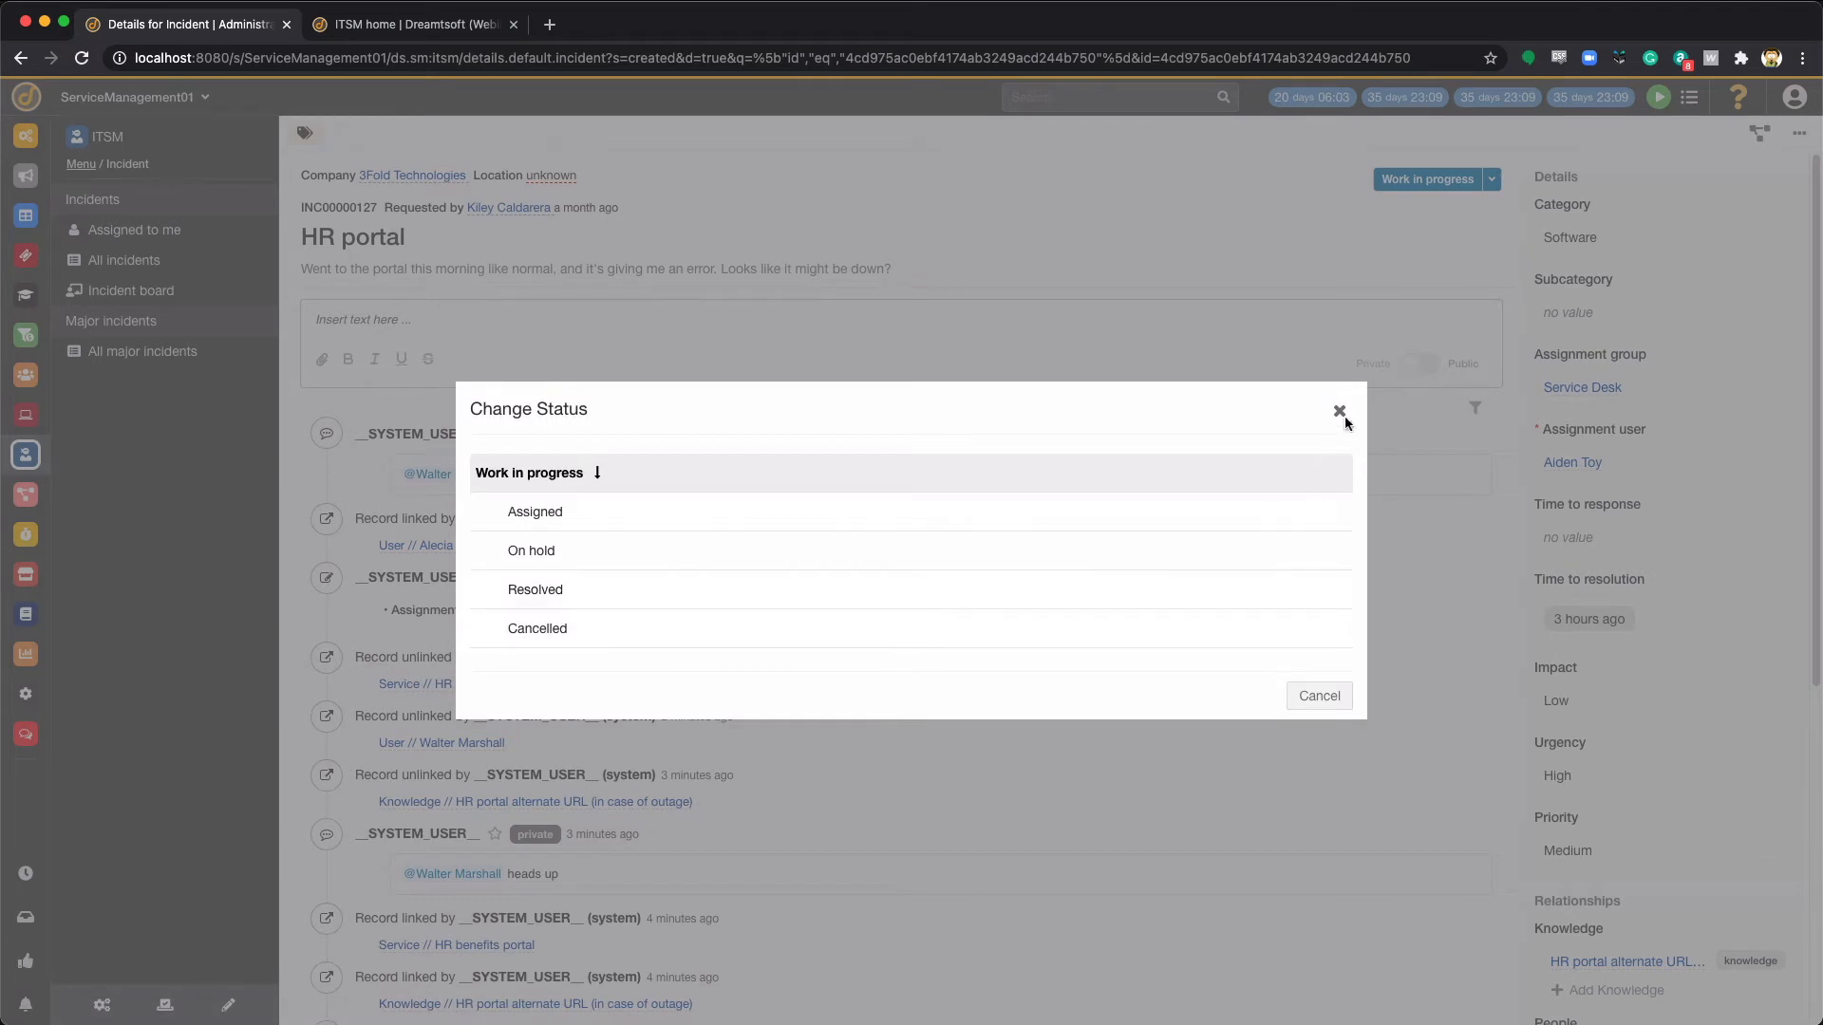
{"action": "left_click", "coordinate": [1339, 411]}
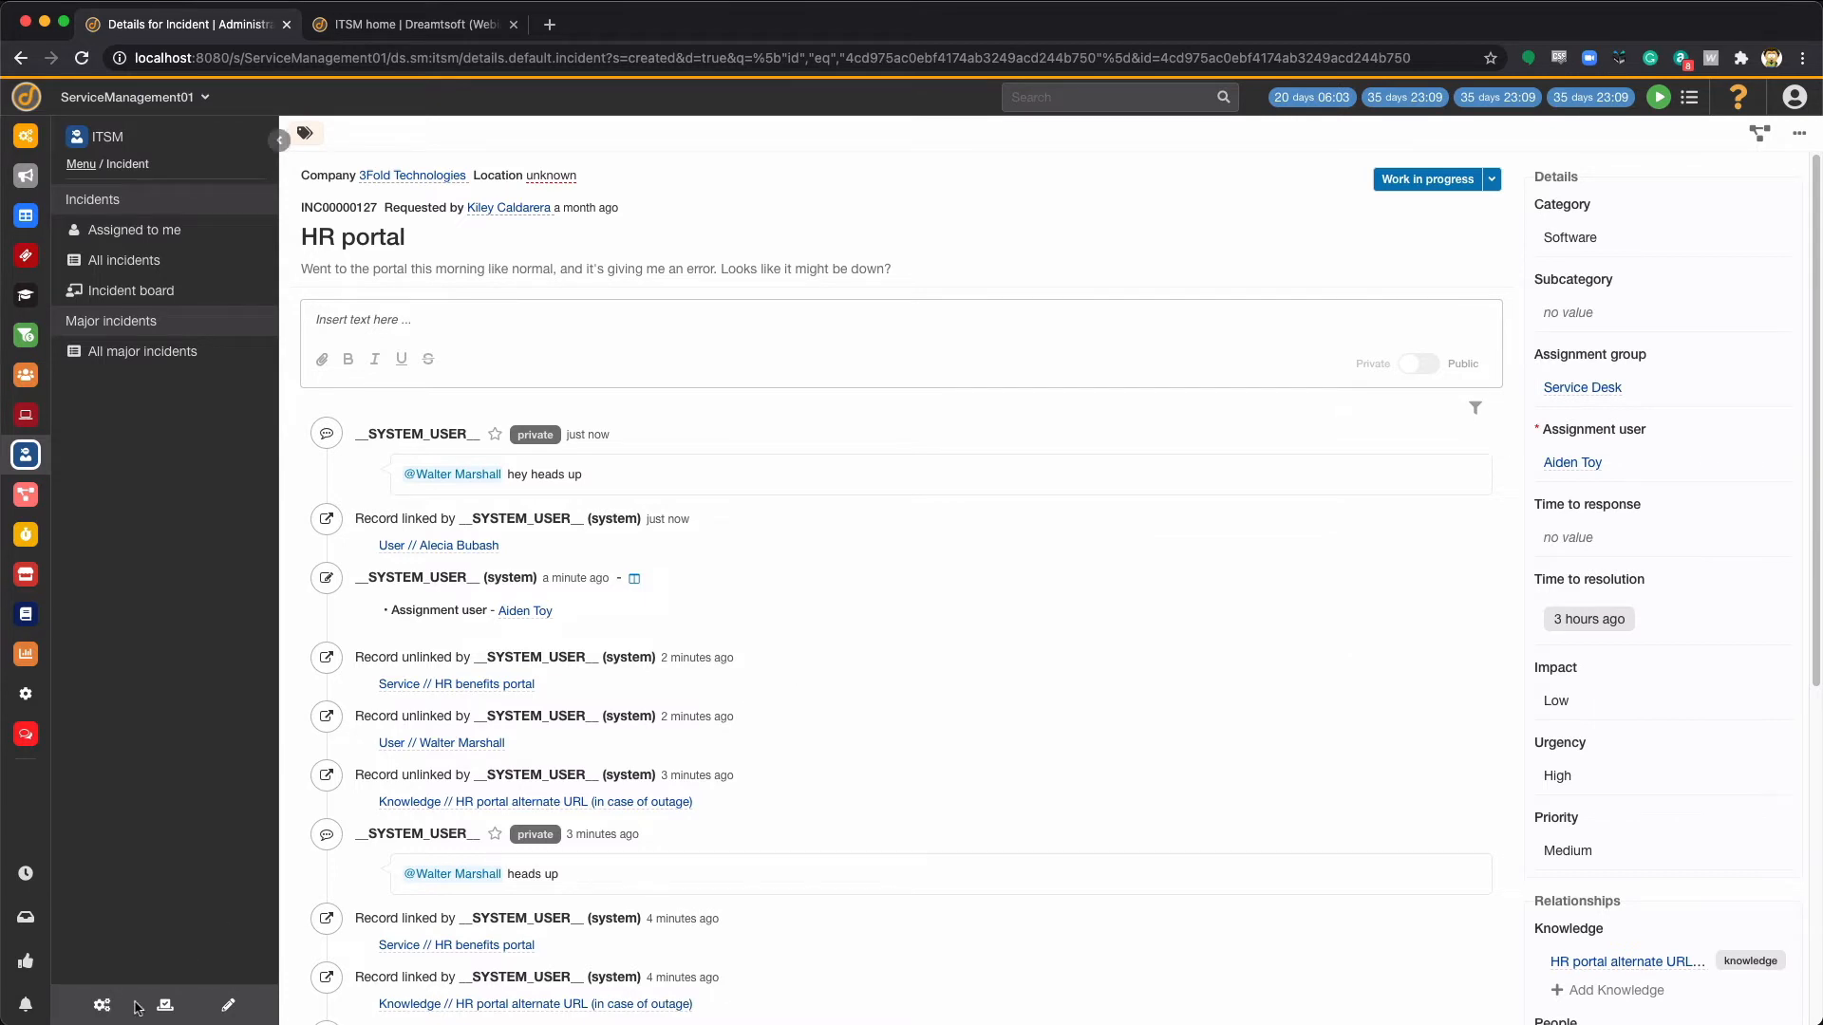
Step: Open the ITSM bucket management actions and filter them to the Notification action collection bucket
{"action": "left_click", "coordinate": [102, 1006]}
{"action": "left_click", "coordinate": [143, 273]}
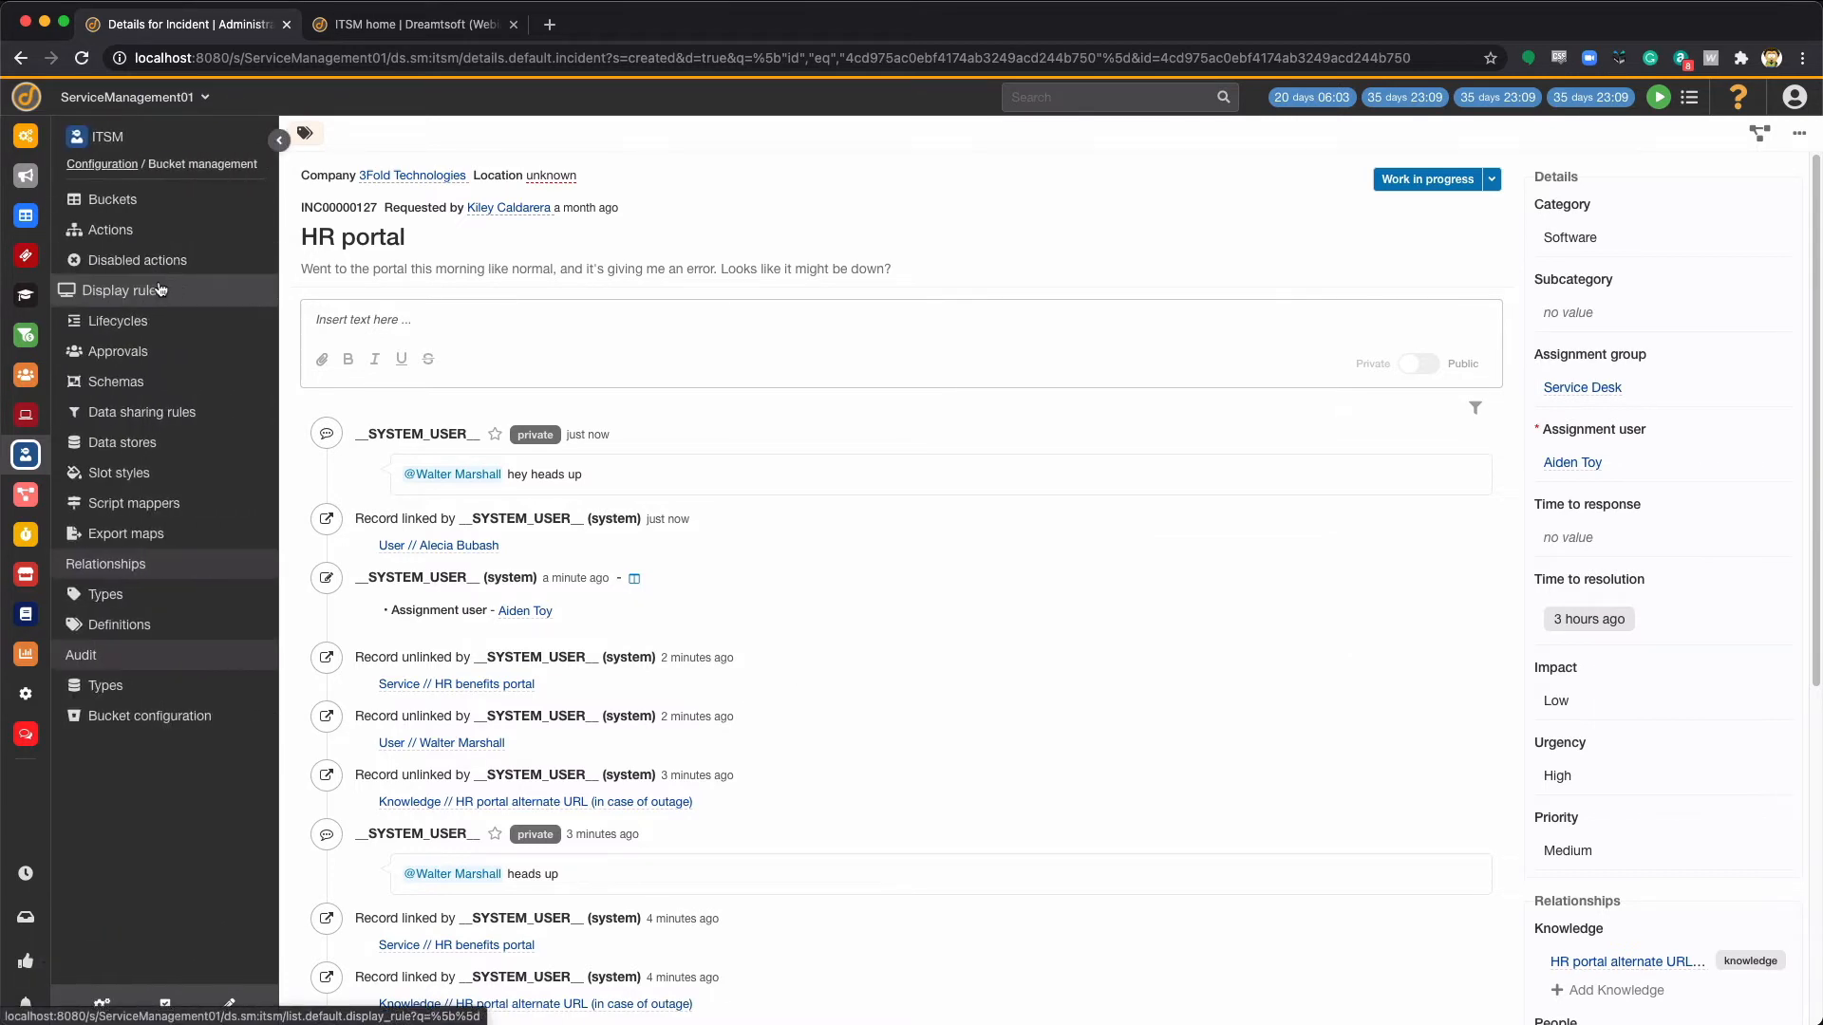
{"action": "left_click", "coordinate": [106, 231]}
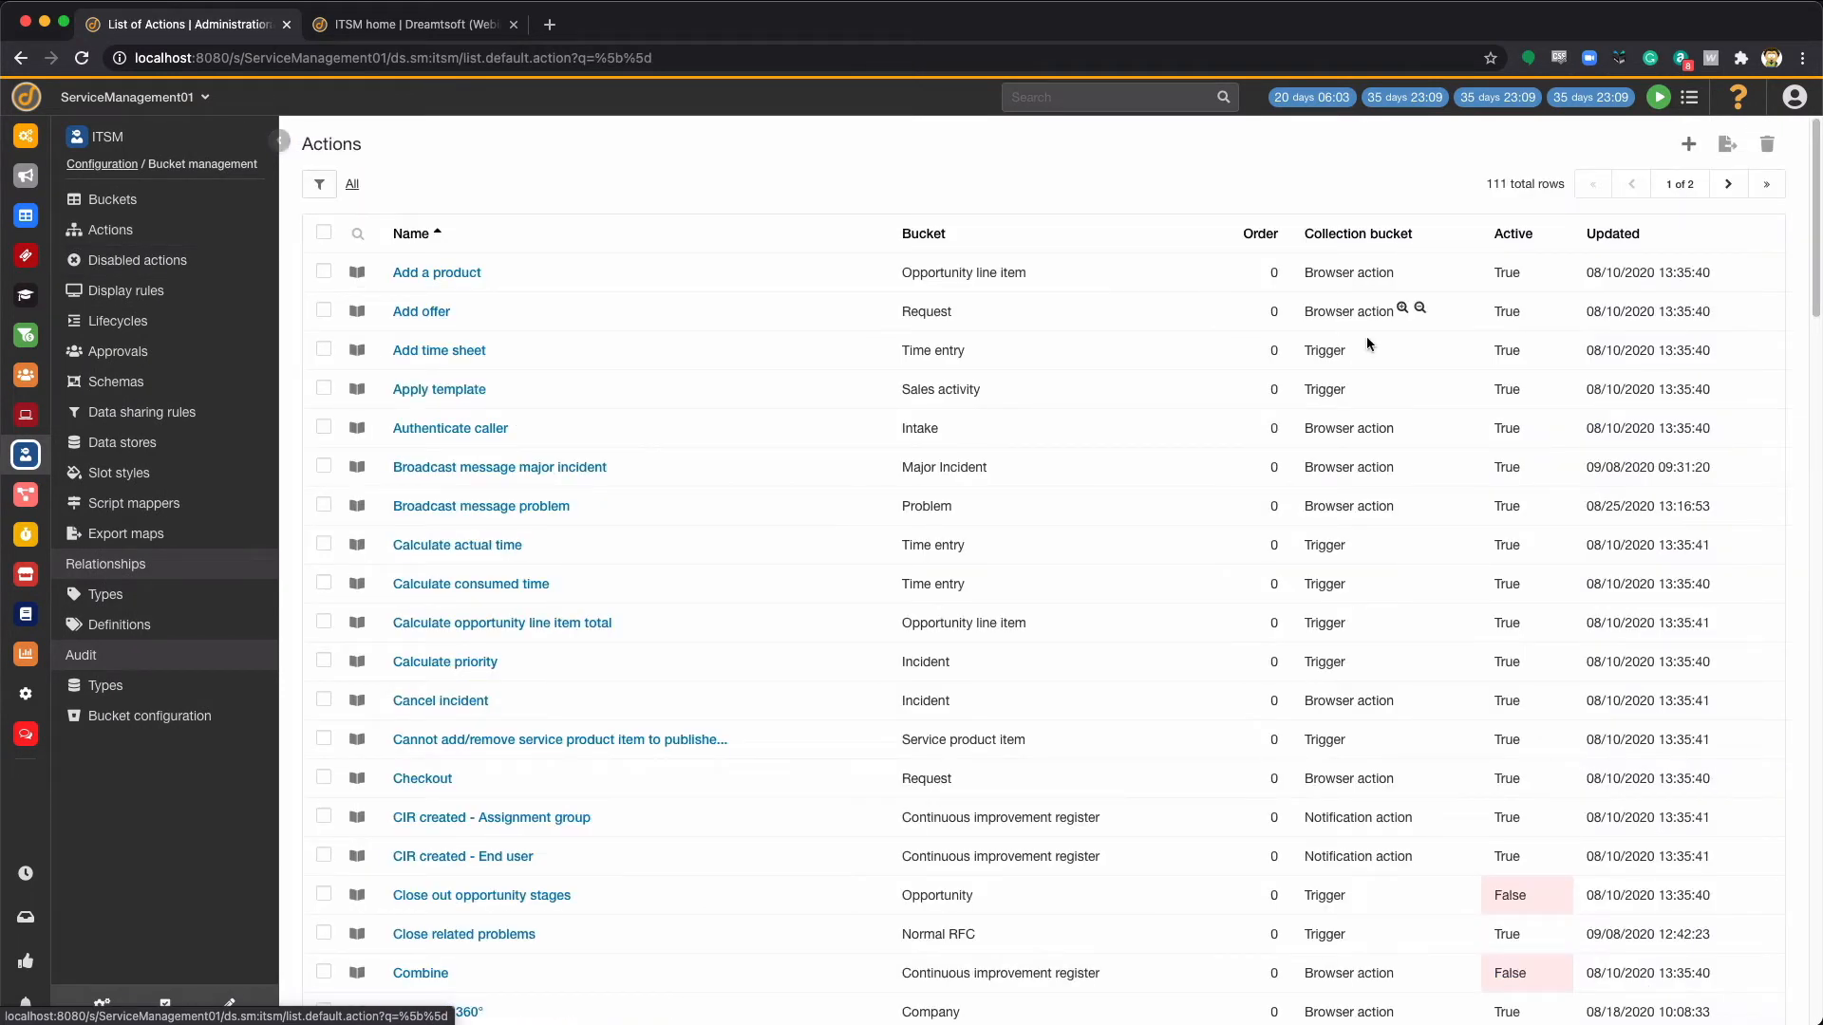
{"action": "left_click", "coordinate": [1423, 820]}
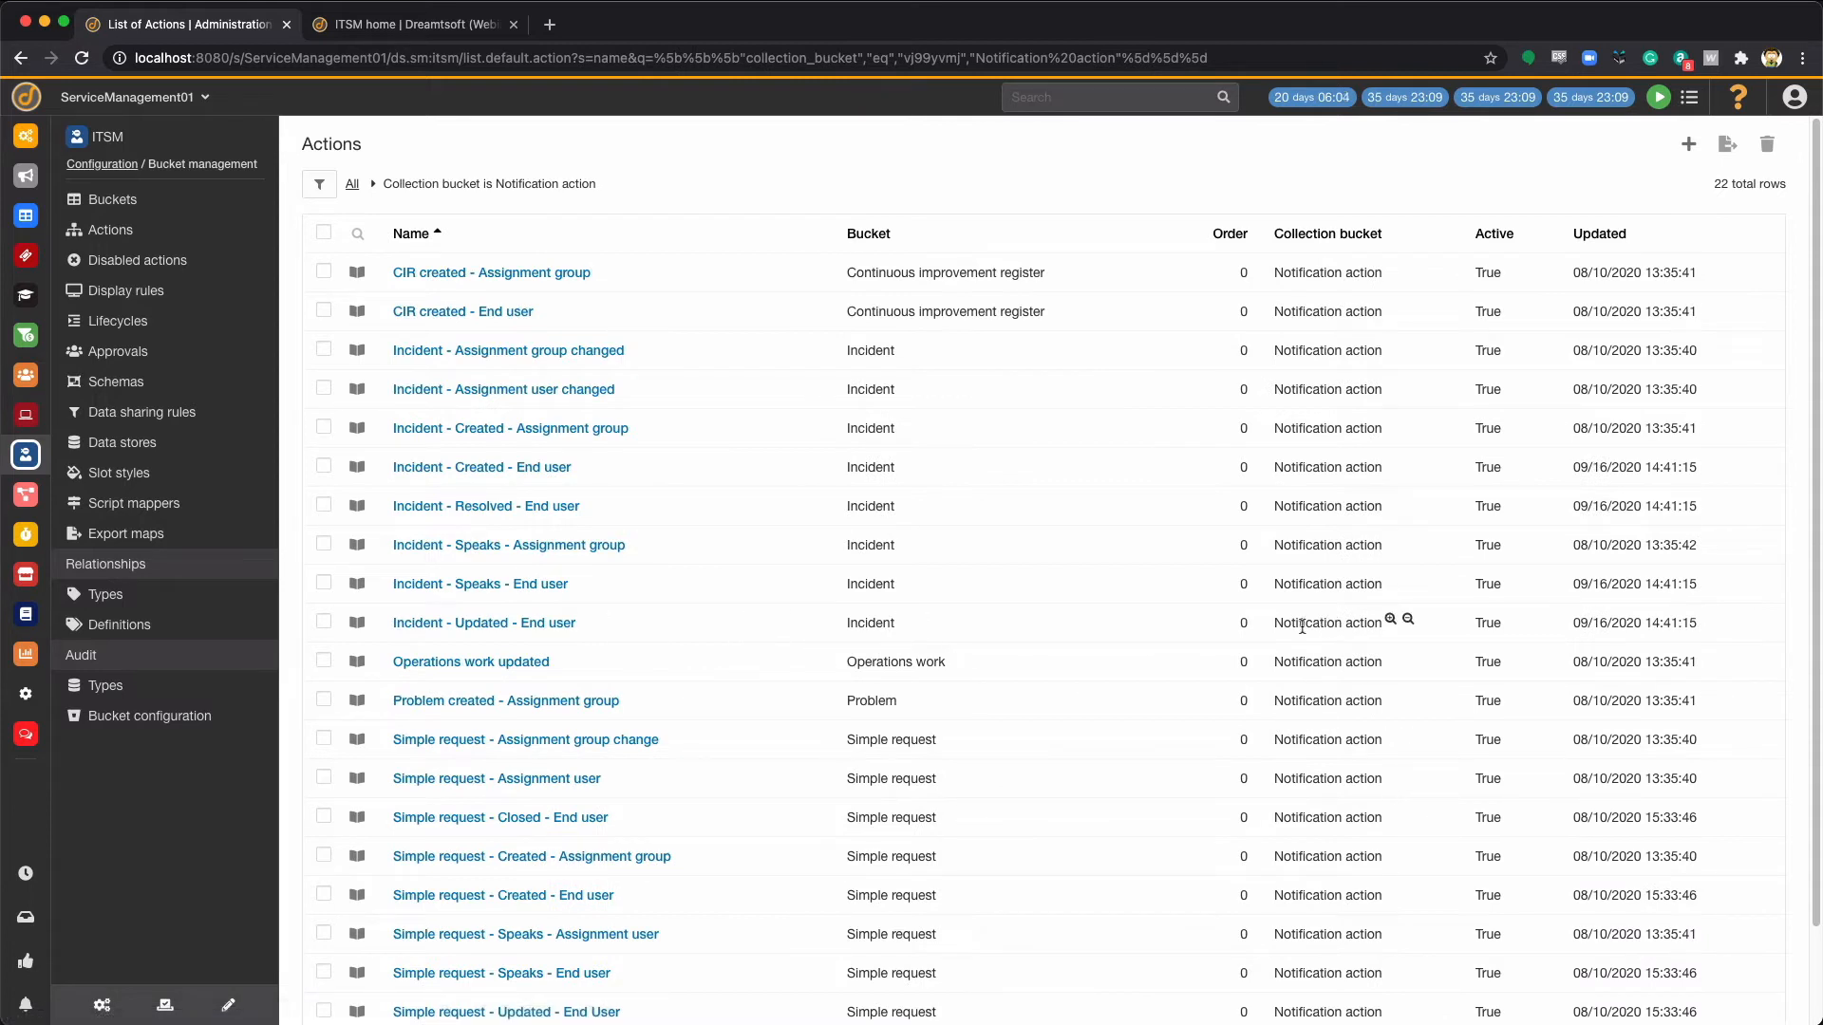
Step: Try adding Company > VCIO to the recipients of the "Incident - Updated - End user" notification, and return to ITSM home without saving
{"action": "left_click", "coordinate": [474, 624]}
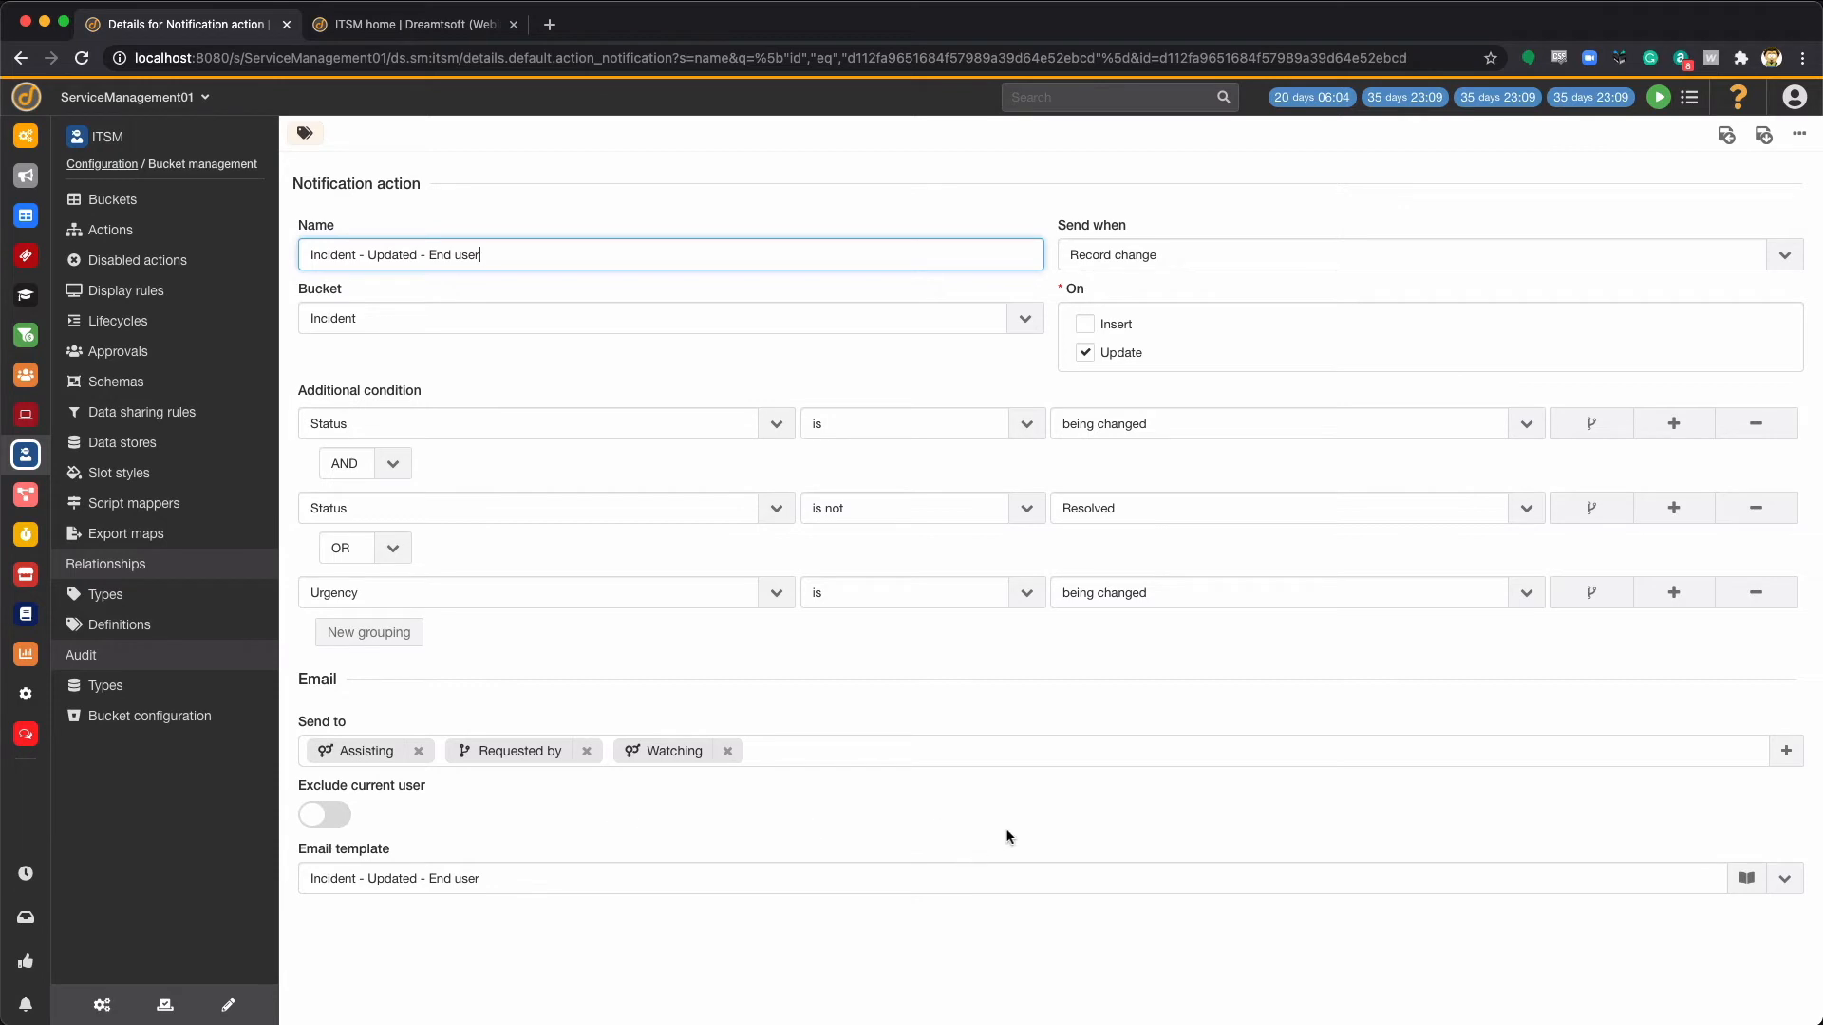
{"action": "left_click", "coordinate": [1786, 752]}
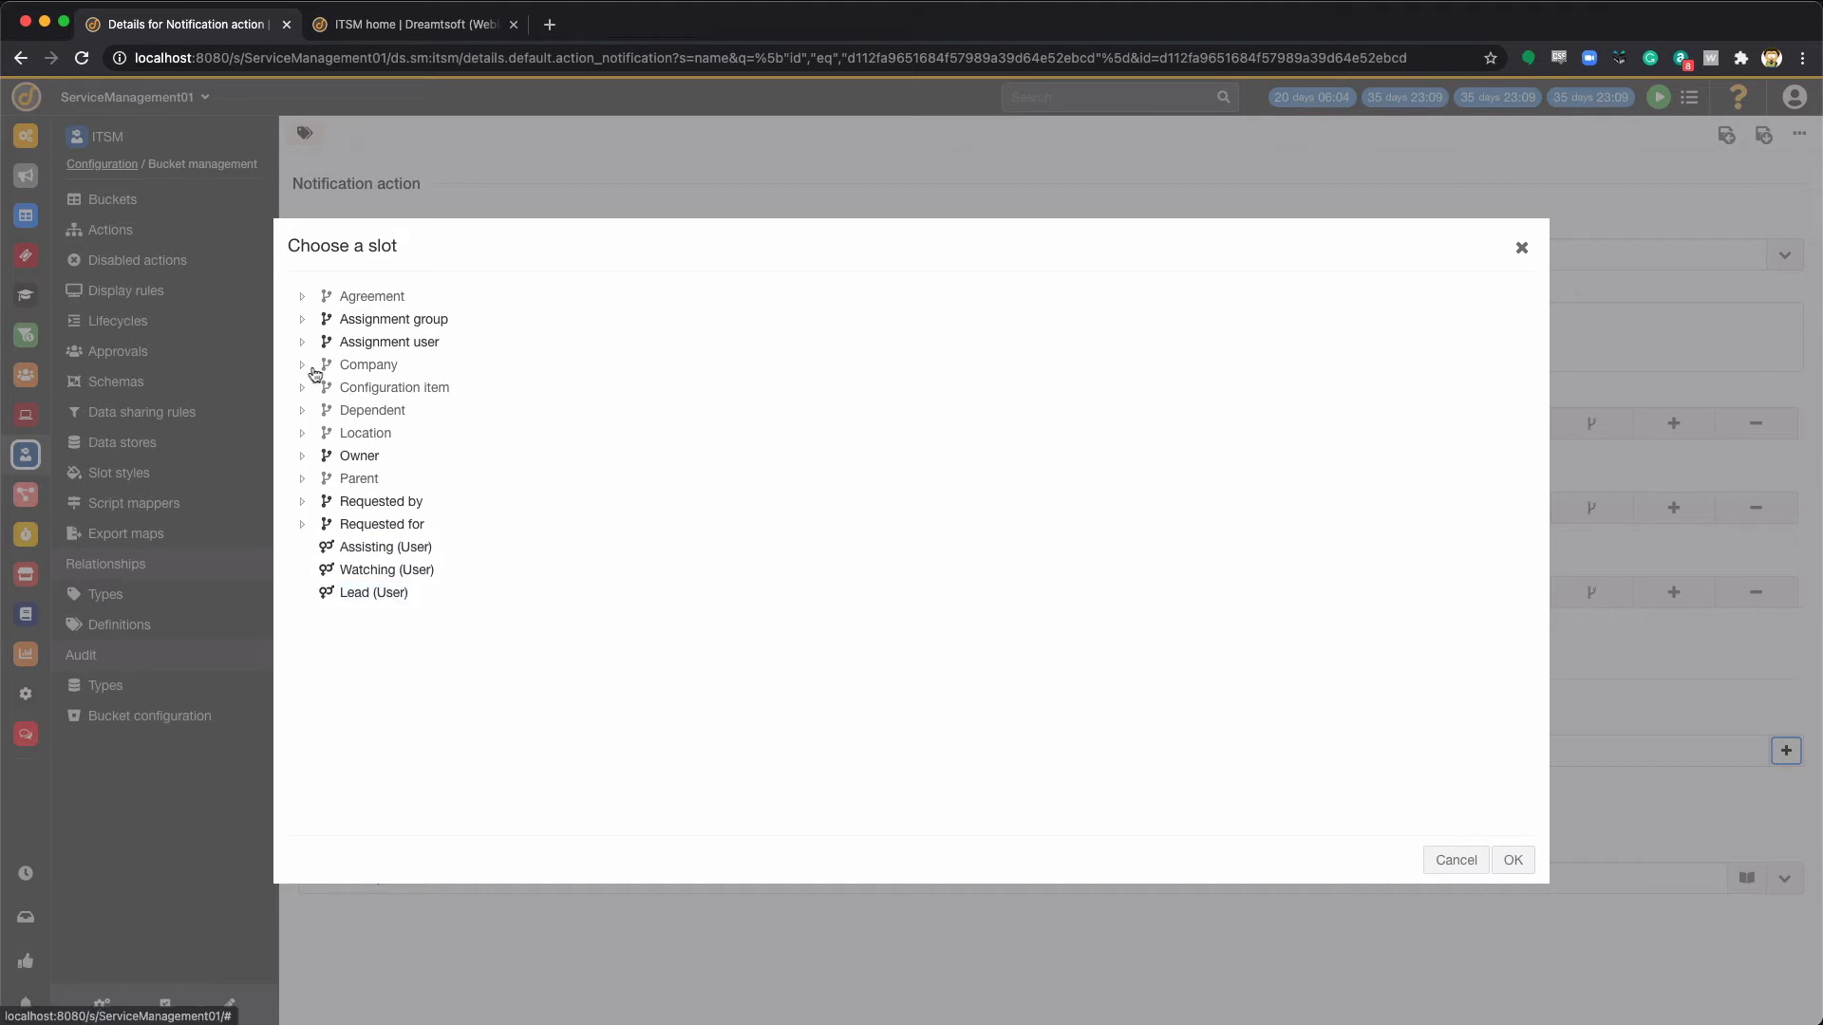
{"action": "left_click", "coordinate": [302, 365]}
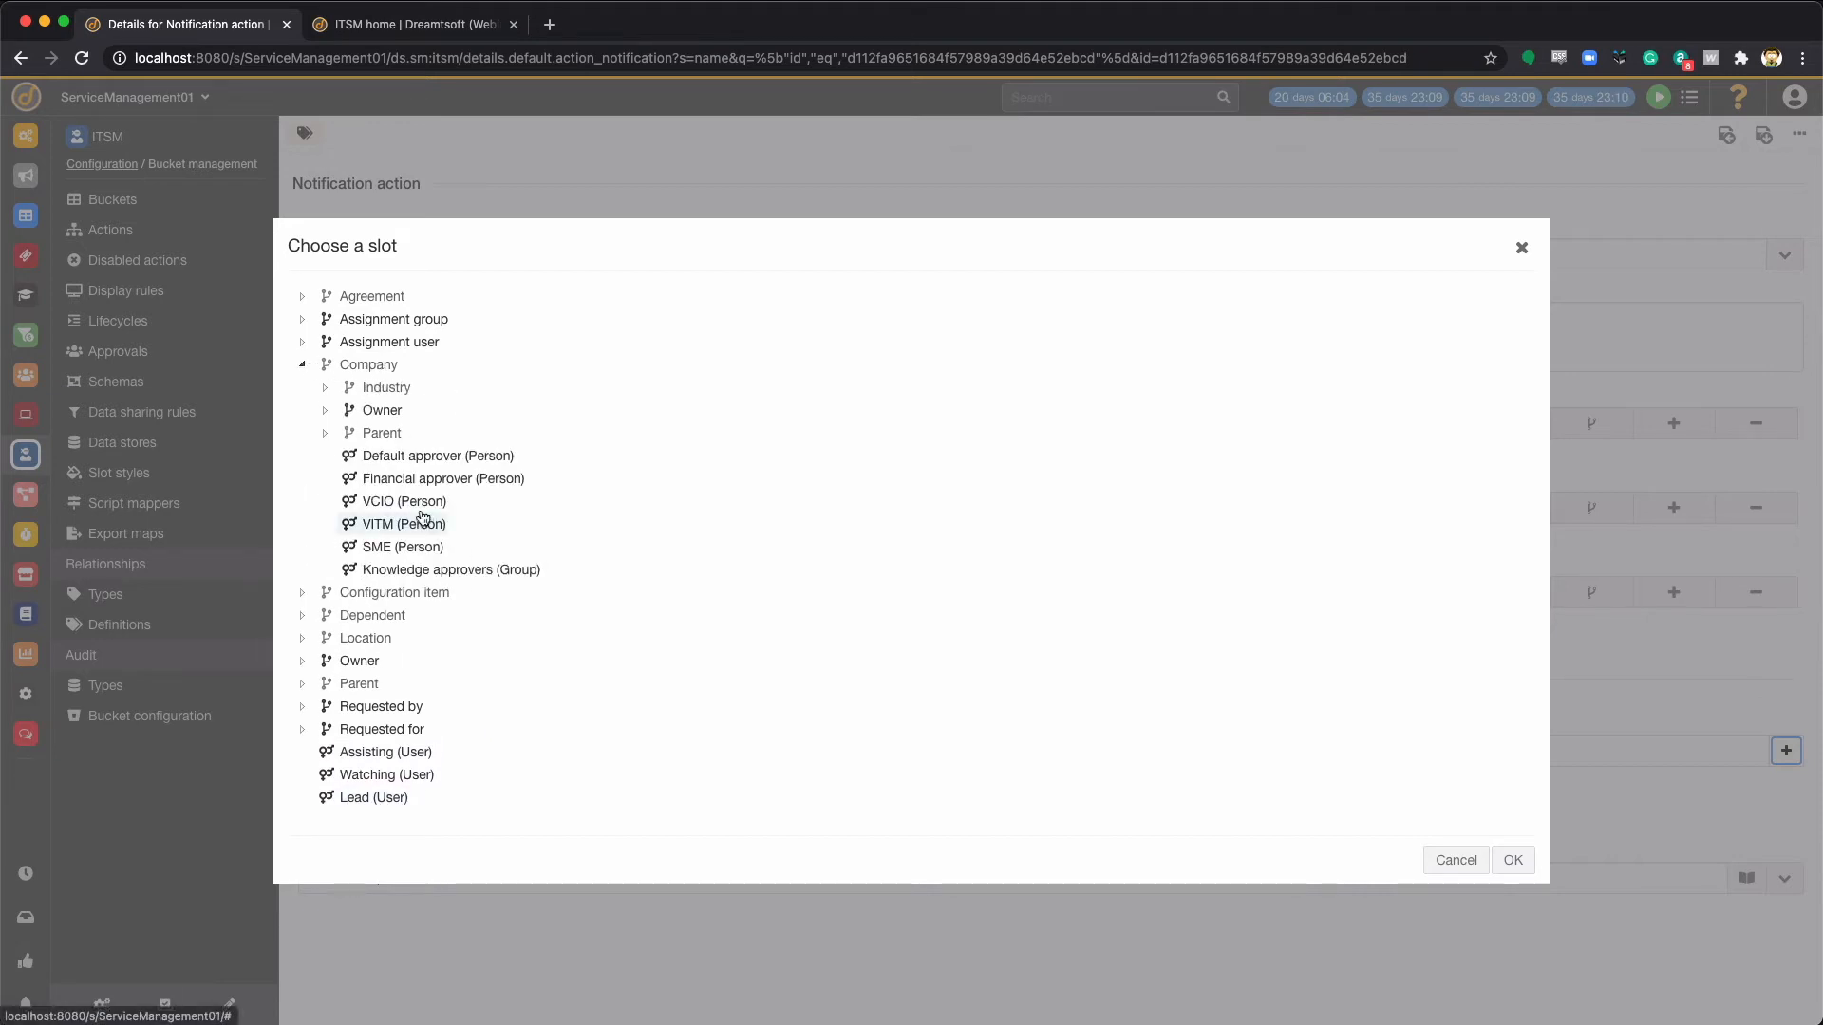
{"action": "left_click", "coordinate": [402, 503]}
{"action": "left_click", "coordinate": [1516, 860]}
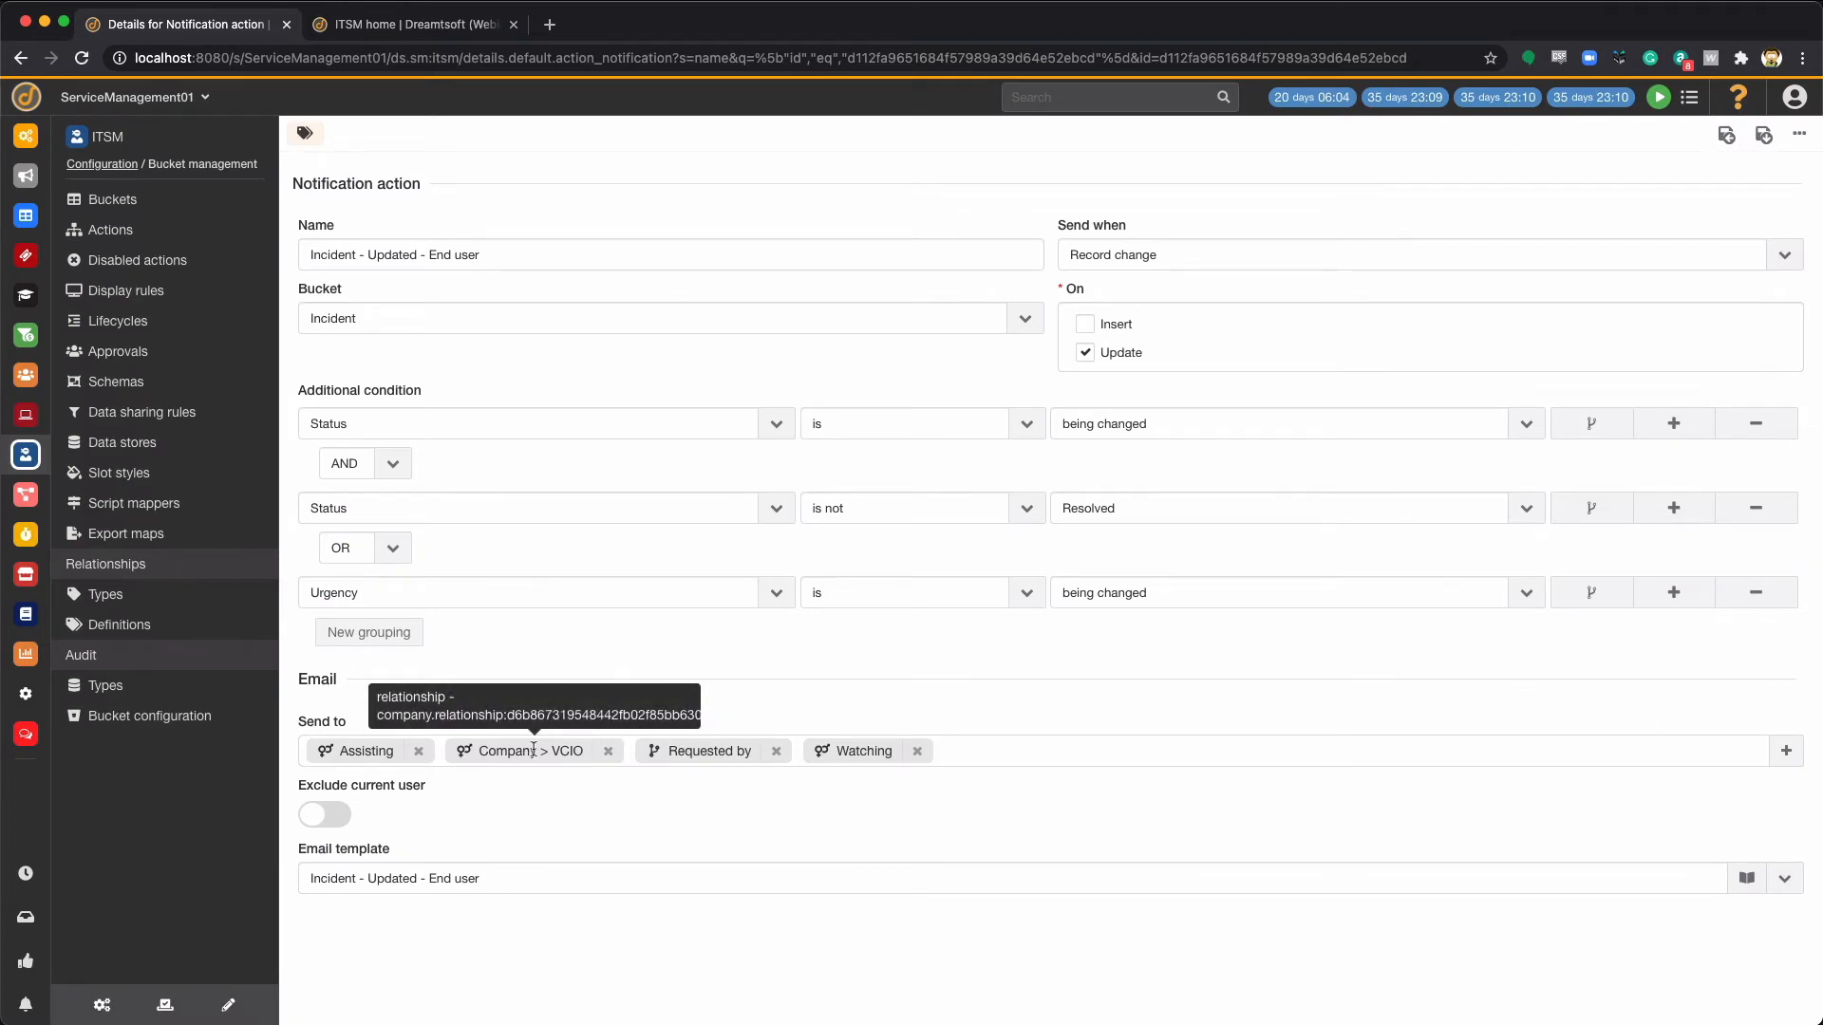
{"action": "left_click", "coordinate": [43, 456]}
{"action": "left_click", "coordinate": [1088, 168]}
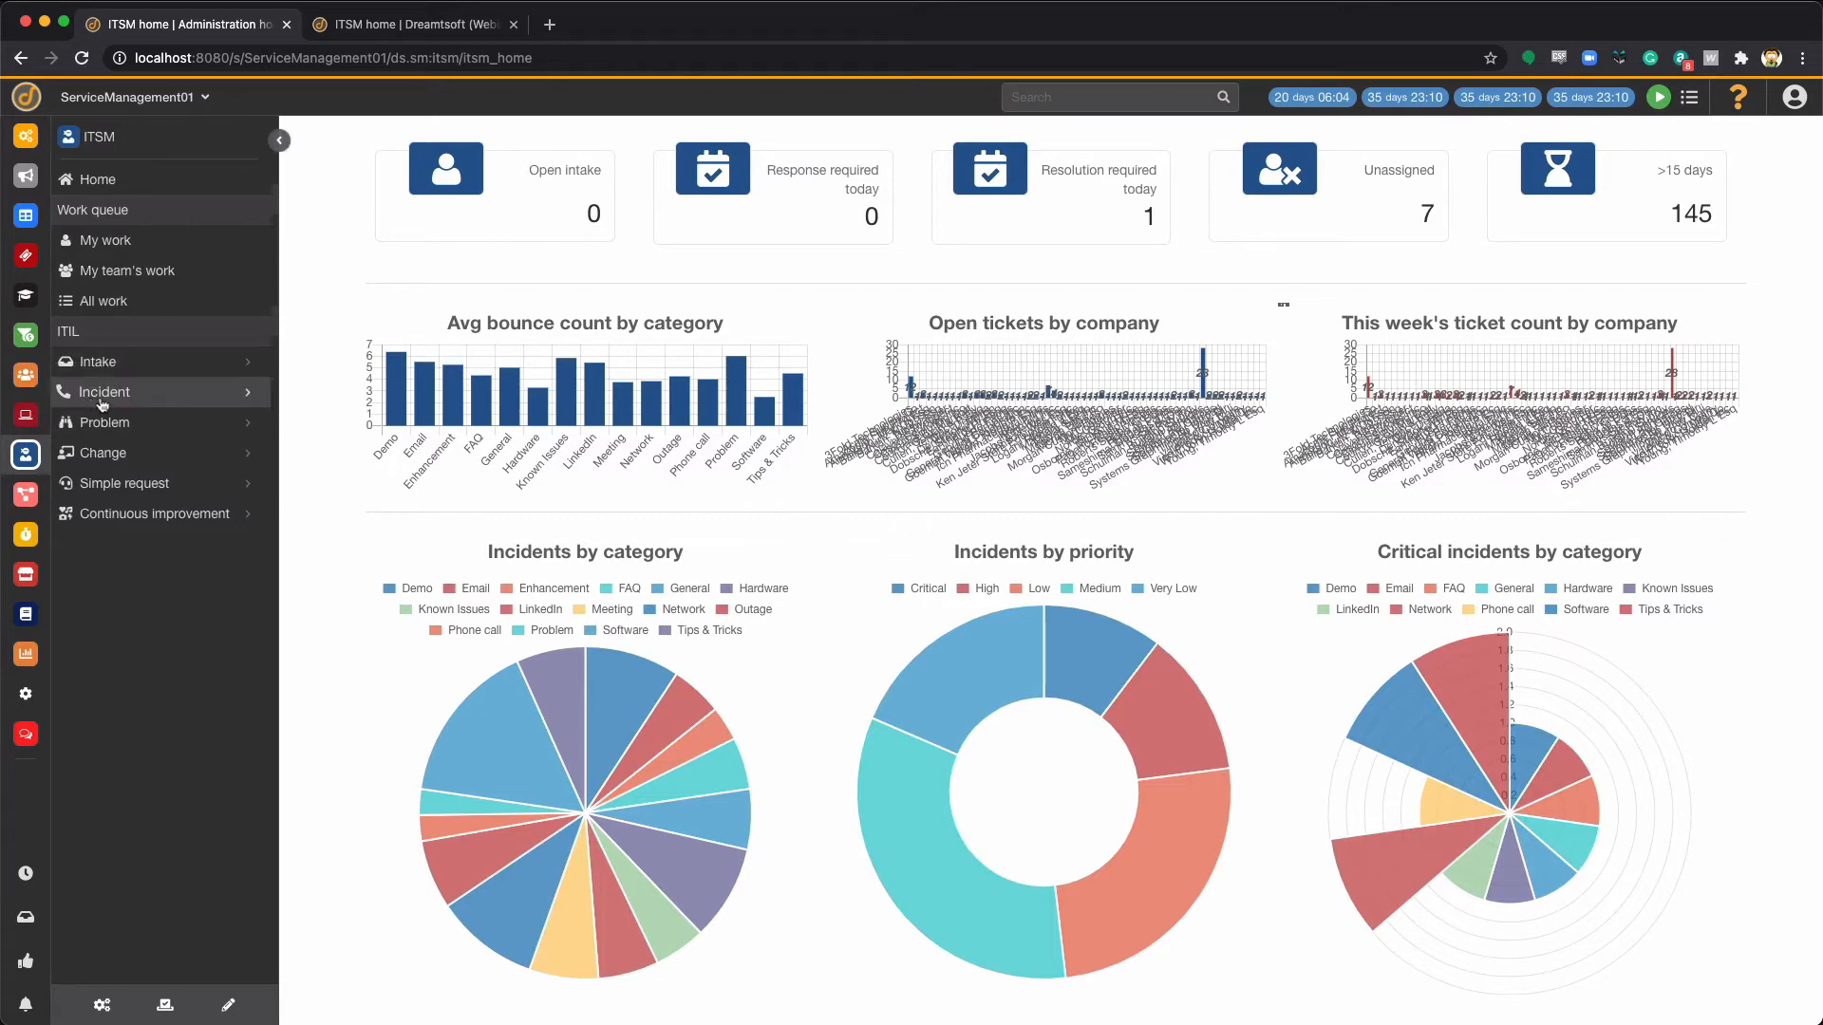
Step: Open the list of all incidents, view the full record of the "HR portal" incident, and return to the list
{"action": "left_click", "coordinate": [112, 392]}
{"action": "left_click", "coordinate": [141, 268]}
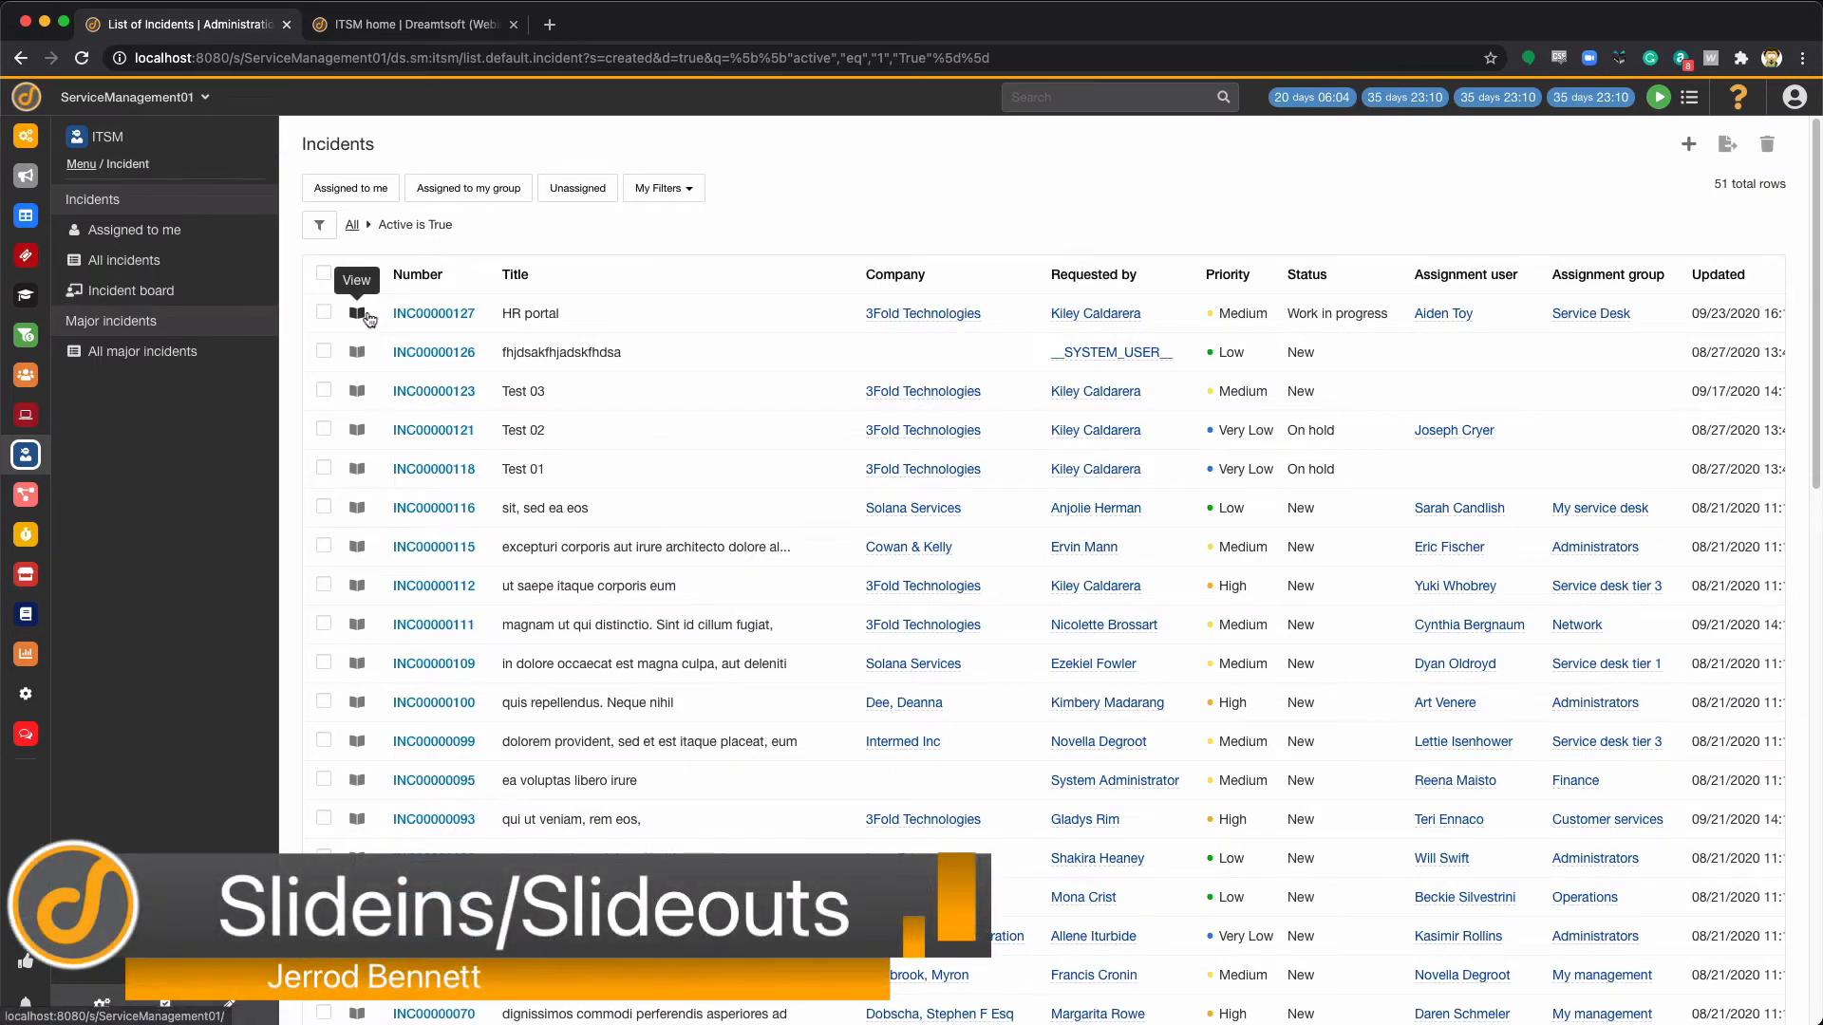
{"action": "mouse_move", "coordinate": [445, 451]}
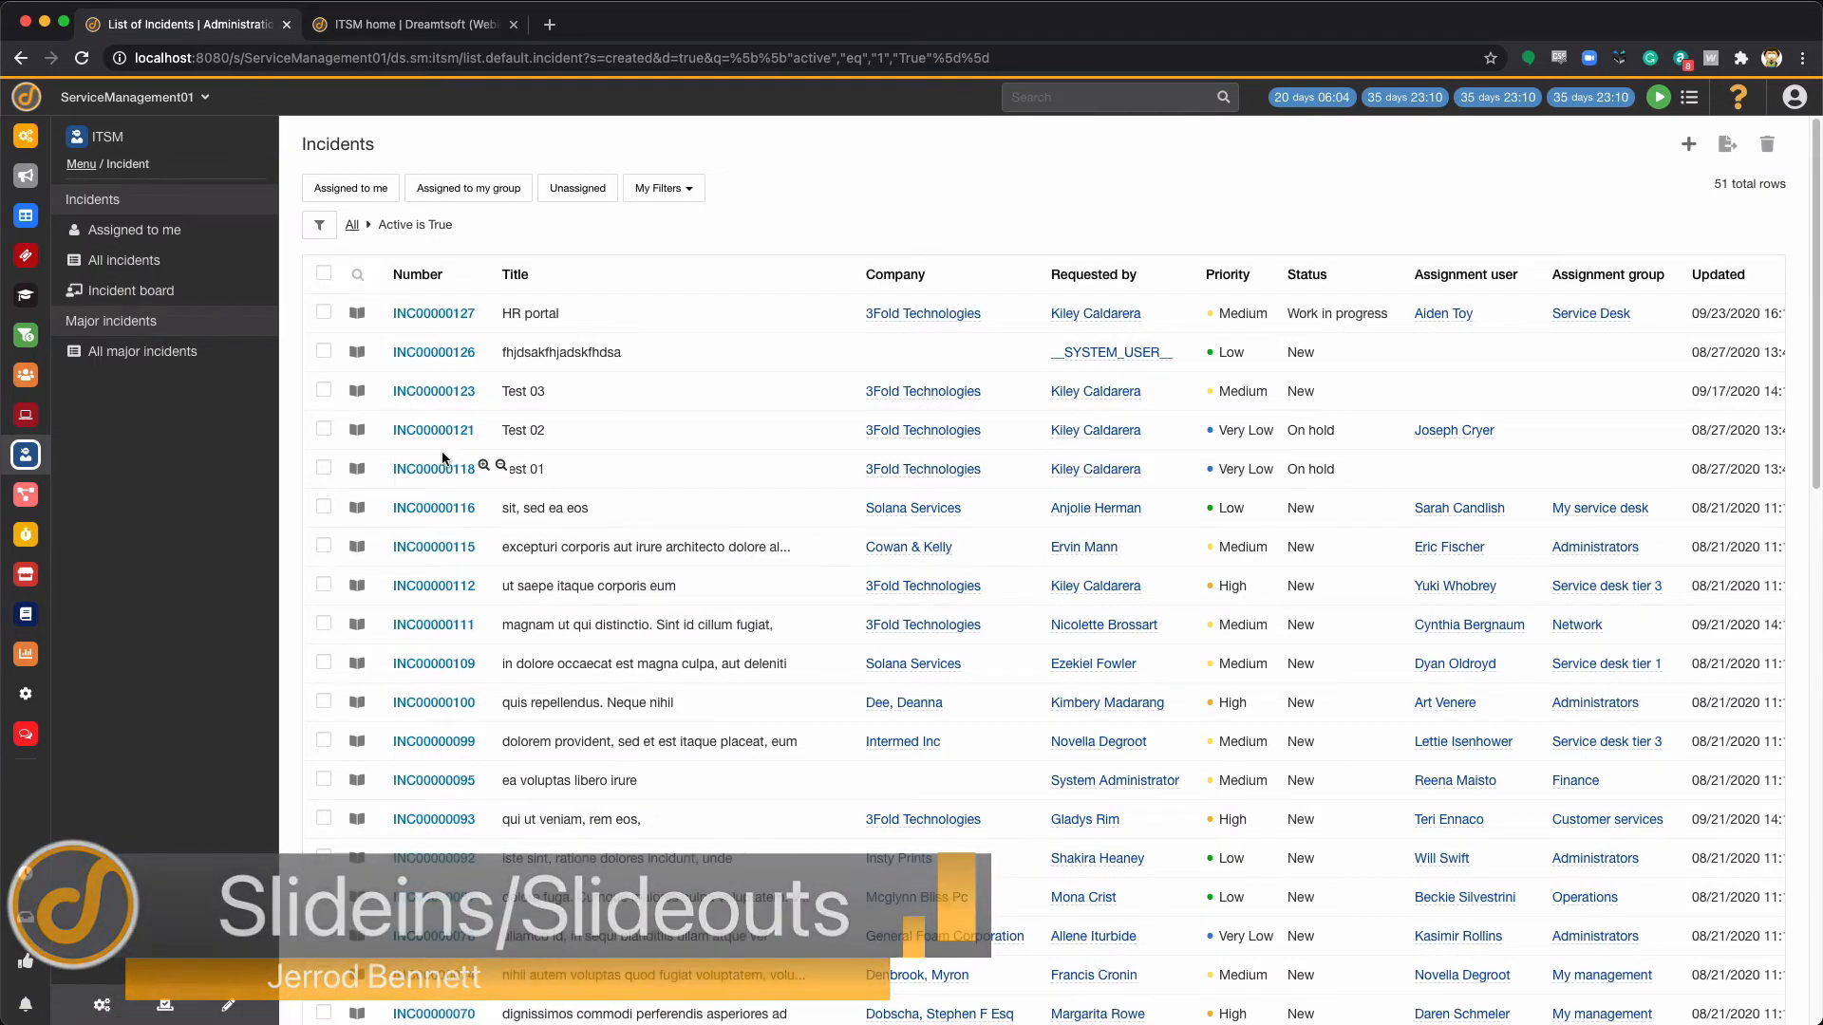
{"action": "left_click", "coordinate": [433, 313]}
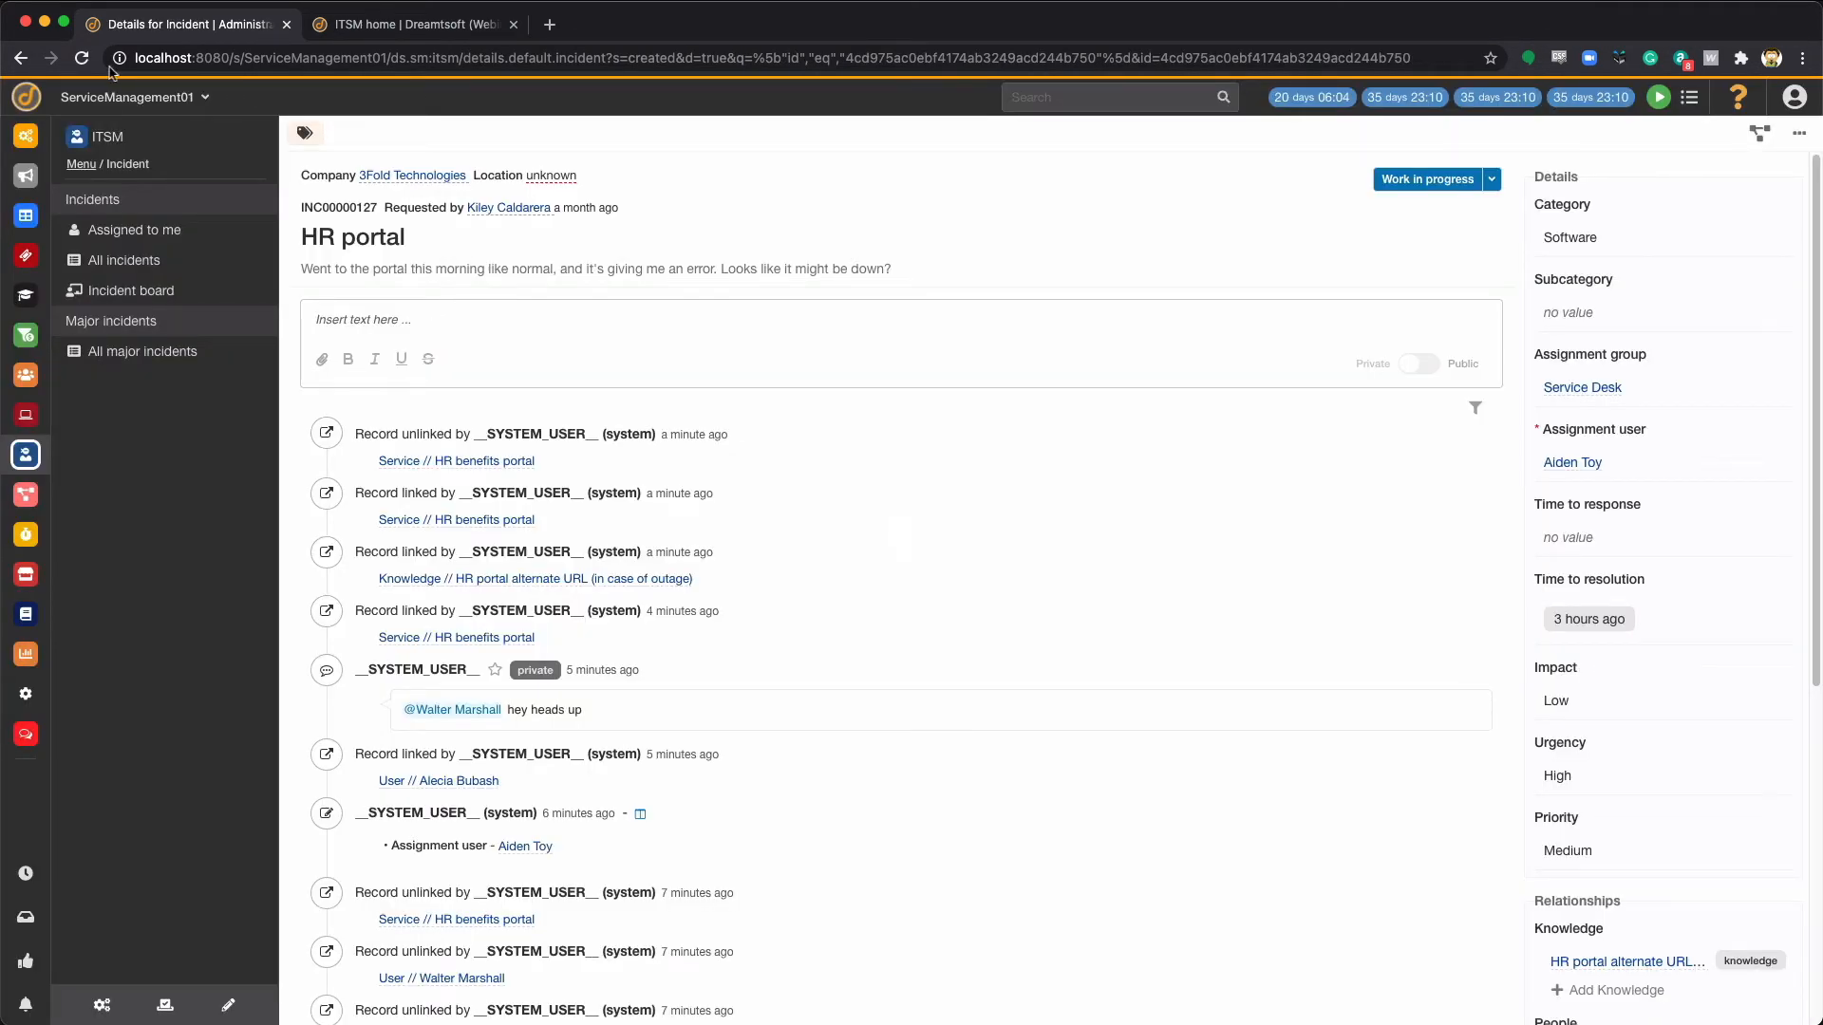
{"action": "left_click", "coordinate": [21, 58]}
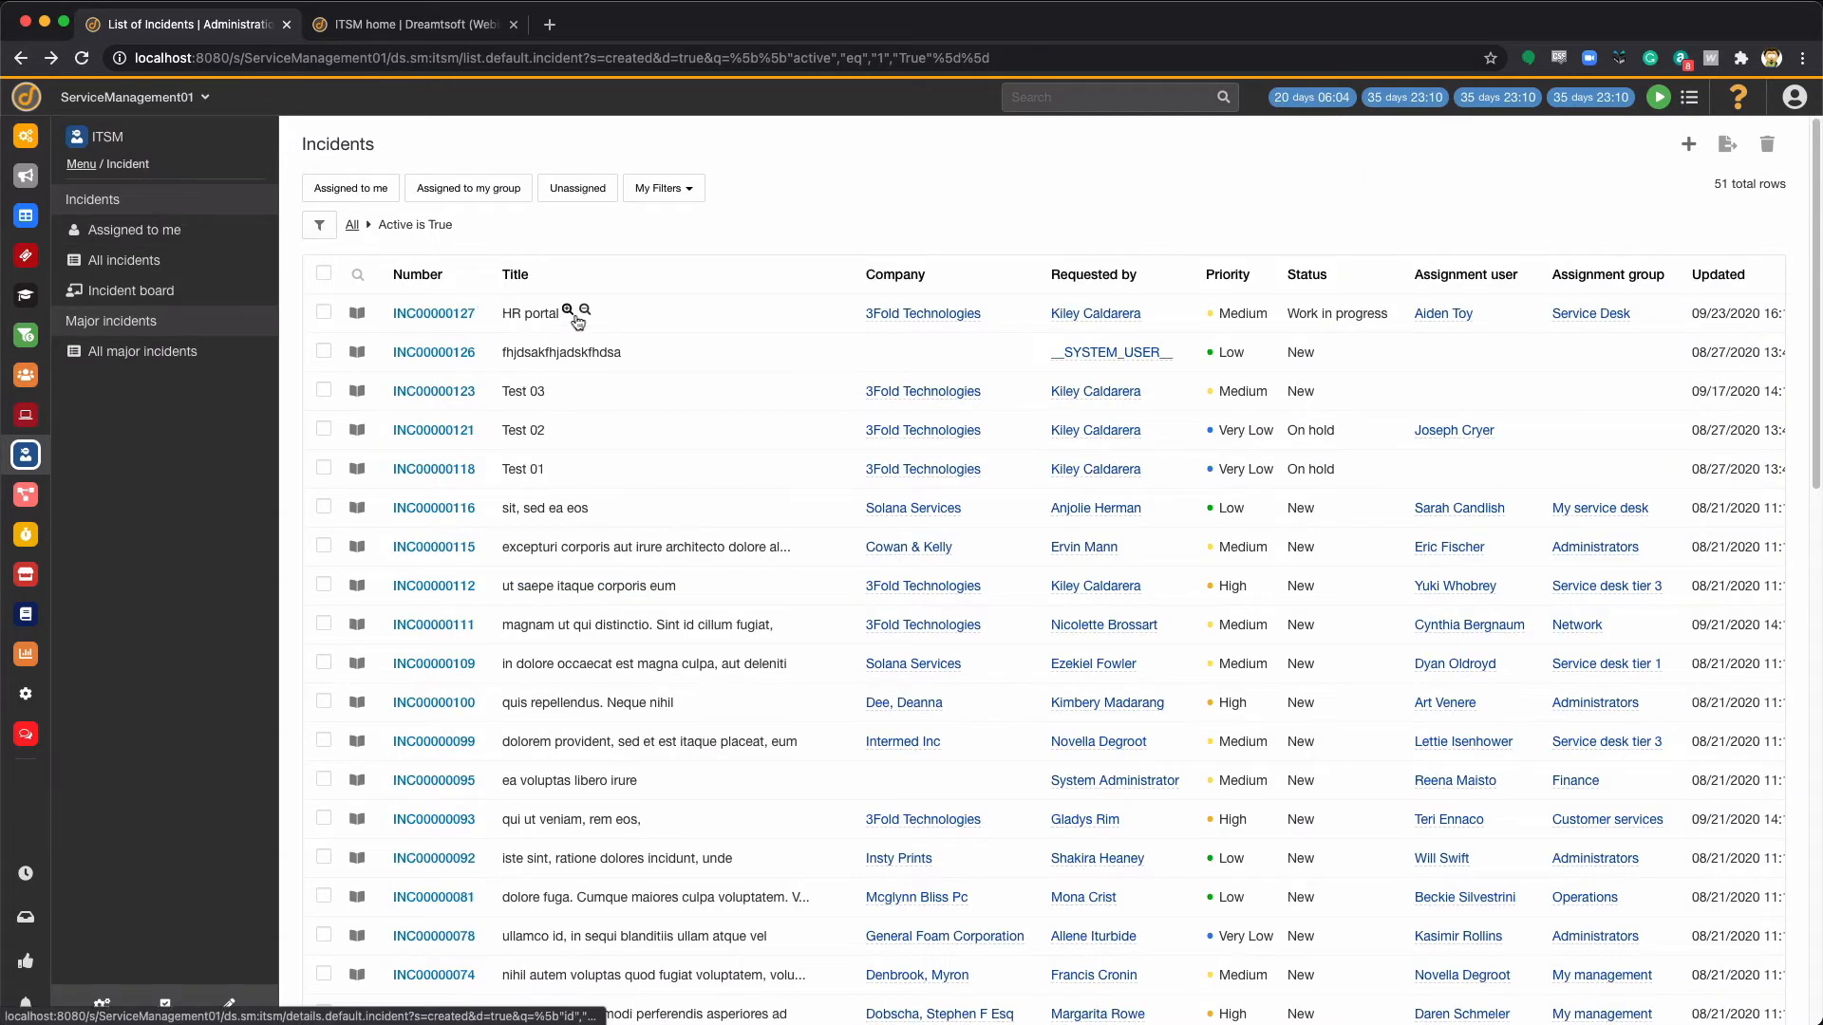
Step: Preview the "HR portal" incident in slide-ins, drilling into its company, financial approver and assignment user, and return to the incident list
{"action": "left_click", "coordinate": [358, 315]}
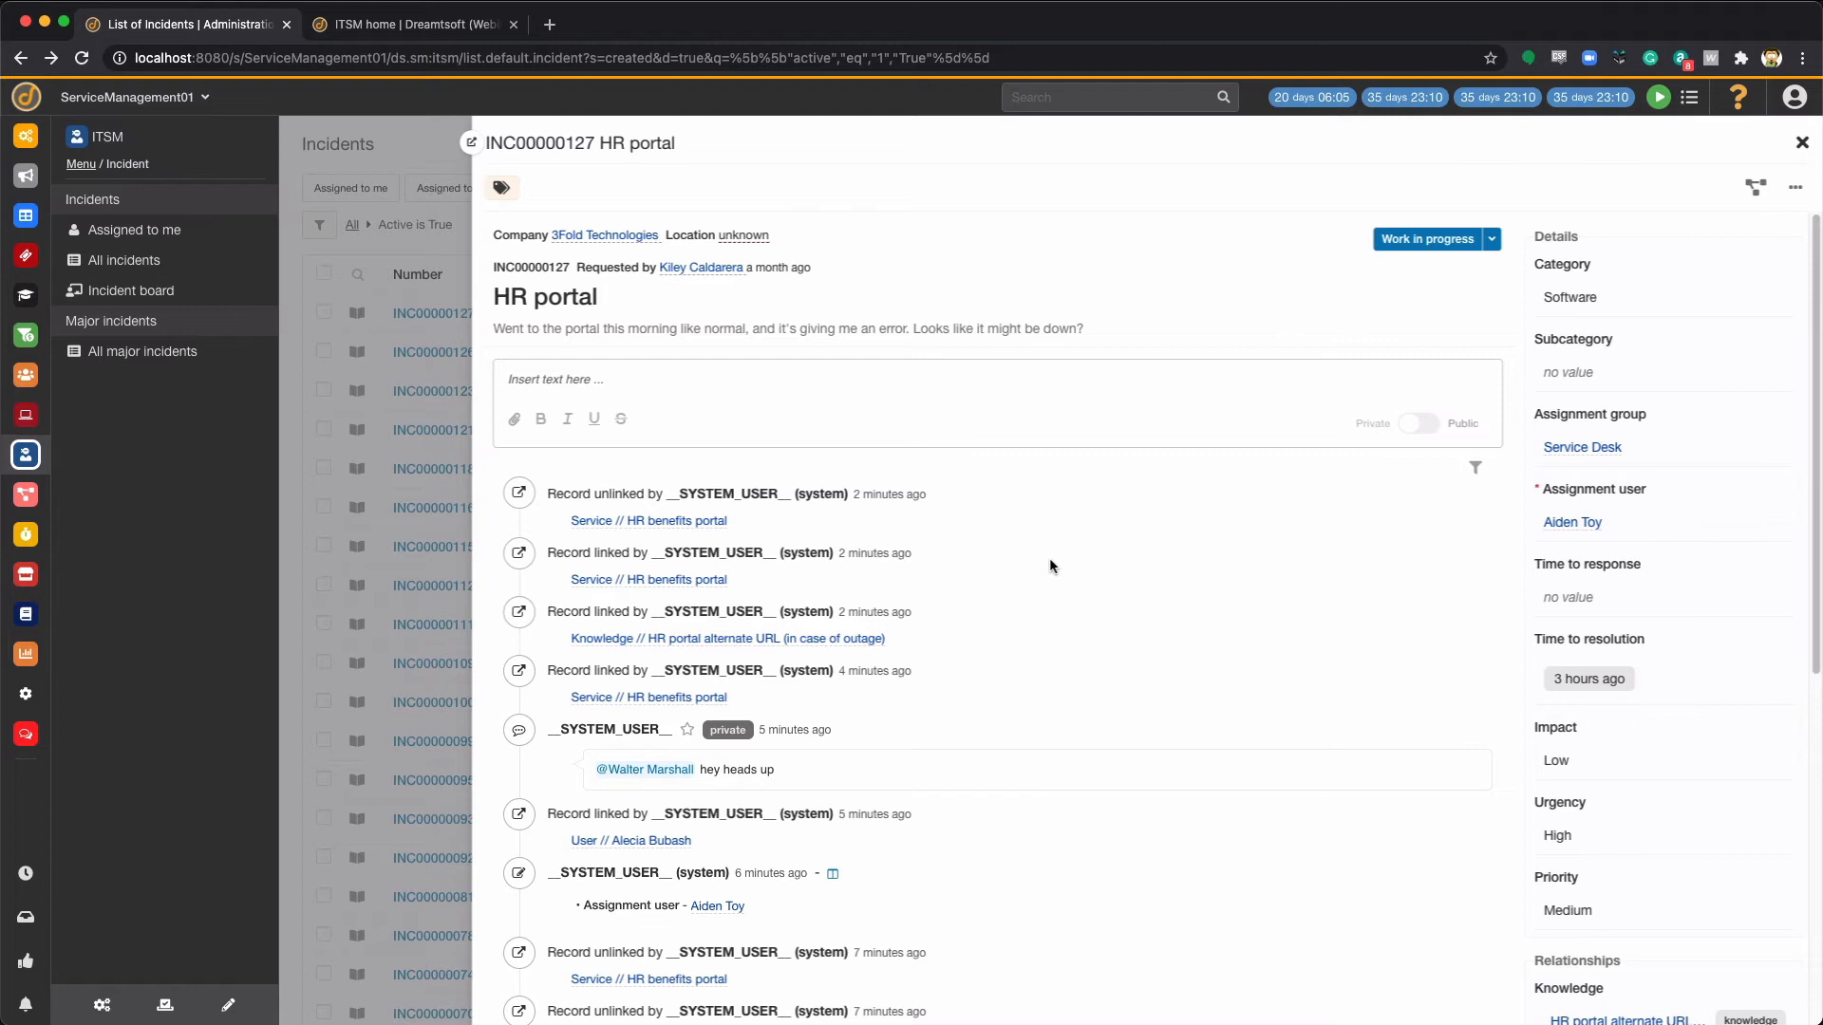
{"action": "left_click", "coordinate": [583, 235]}
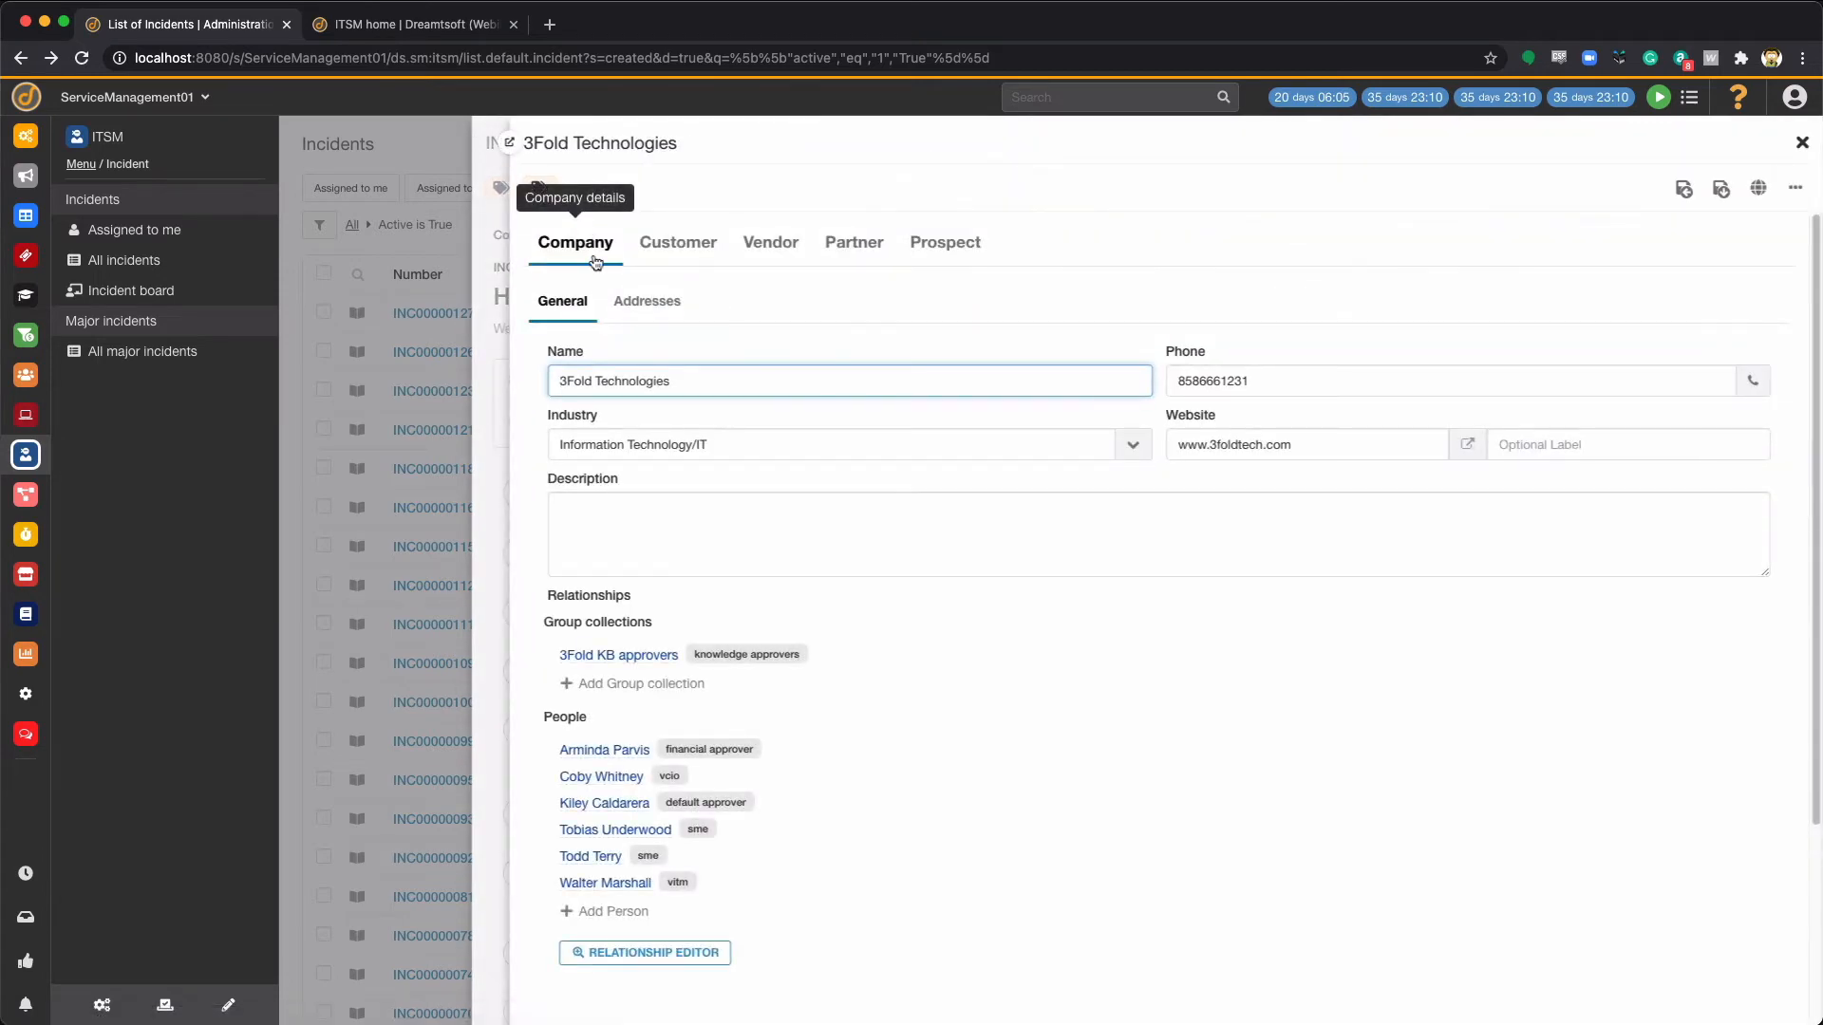
{"action": "left_click", "coordinate": [618, 750]}
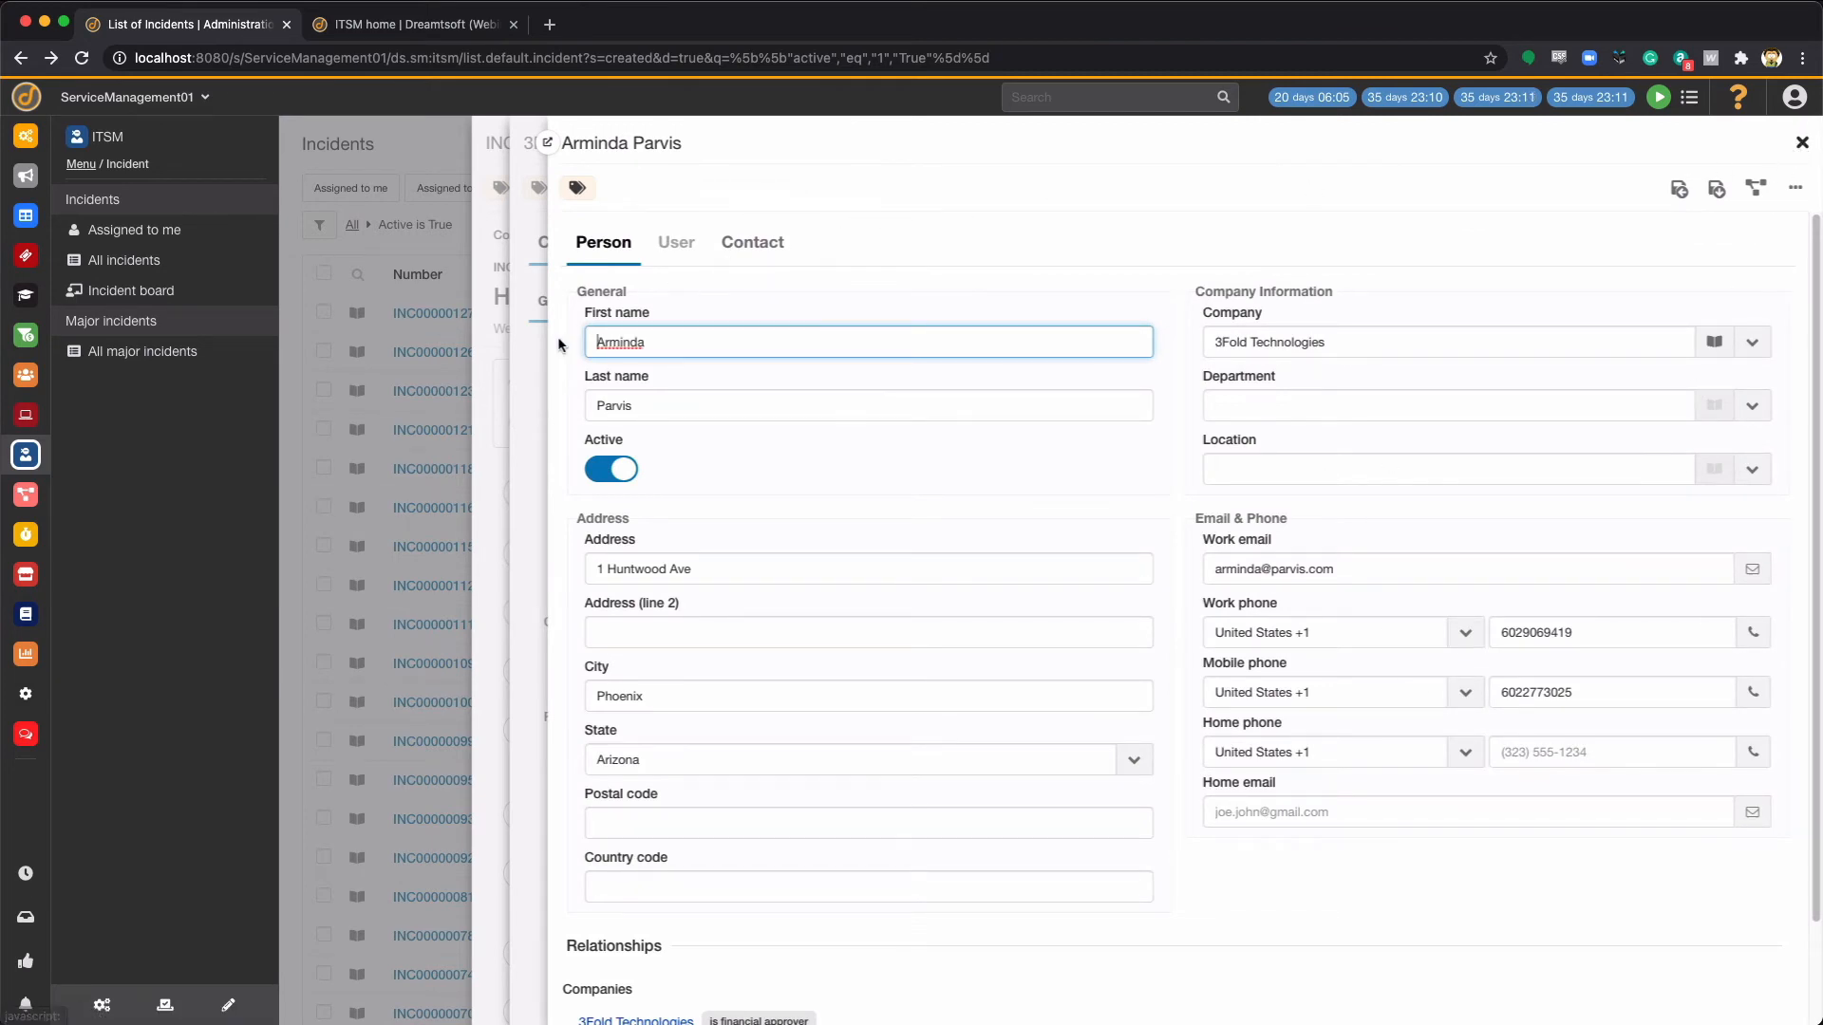
{"action": "left_click", "coordinate": [503, 383]}
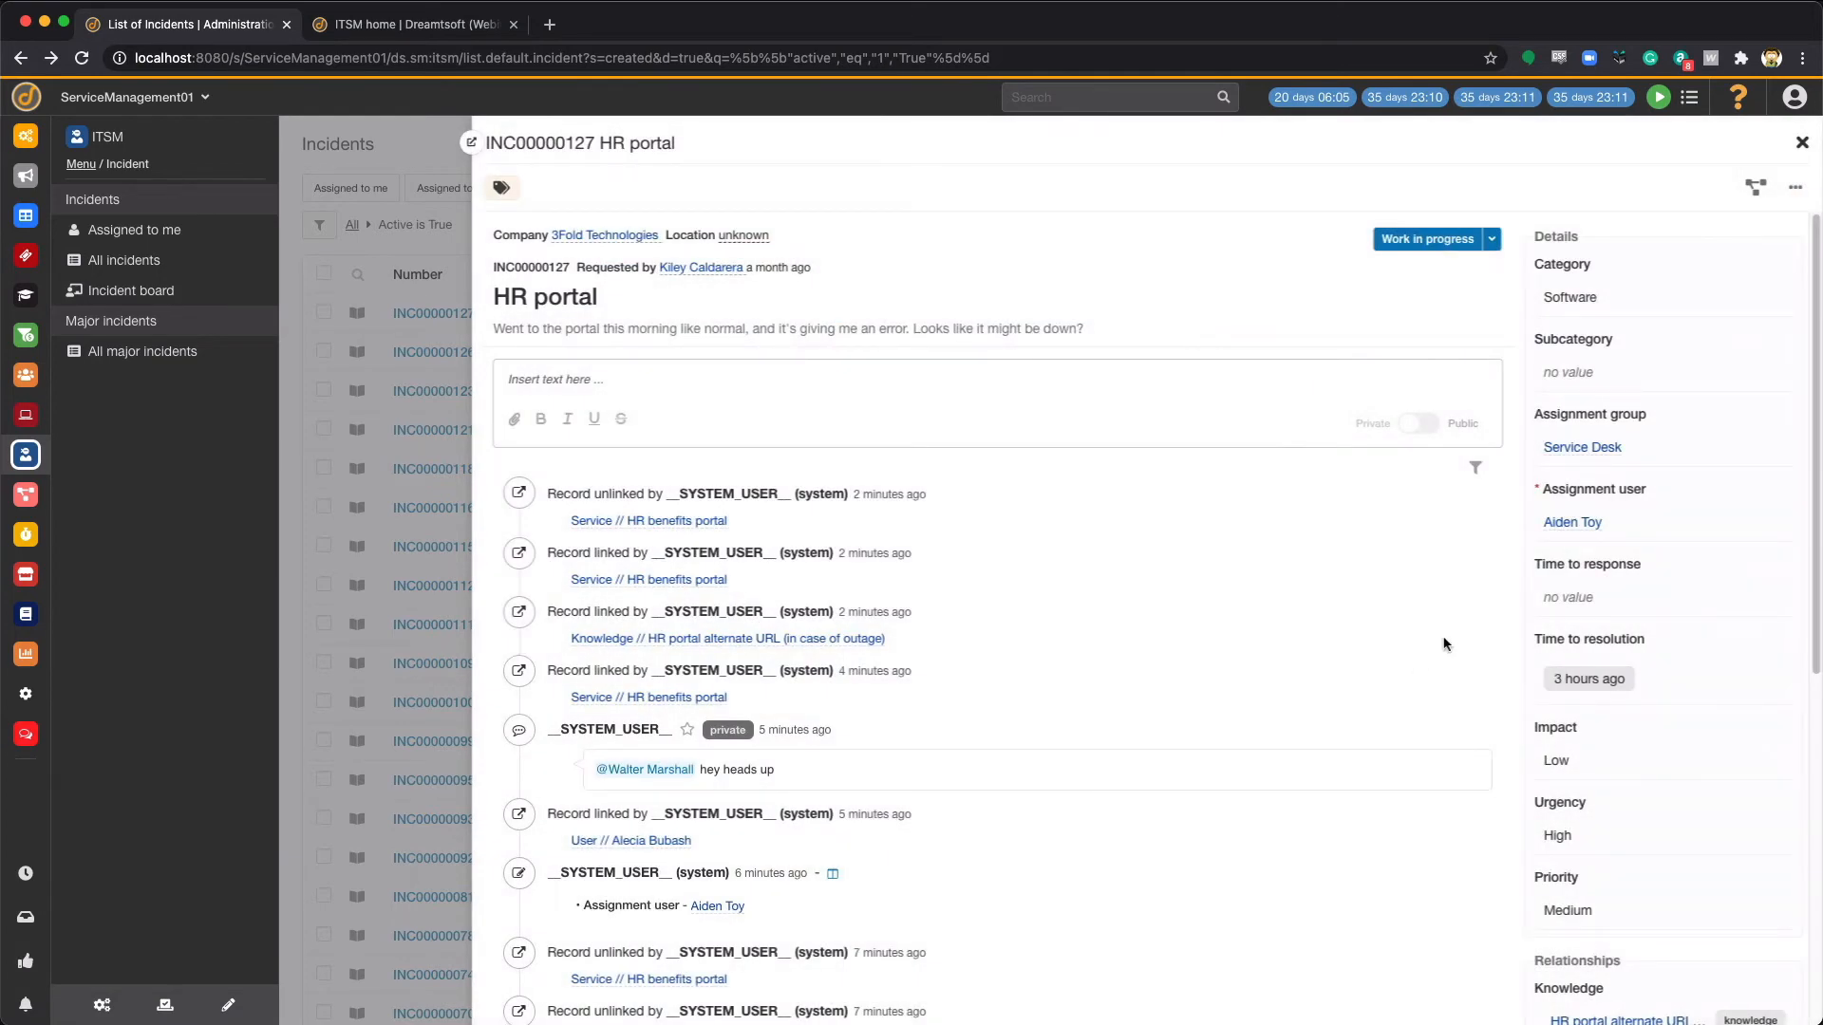
{"action": "left_click", "coordinate": [1571, 522]}
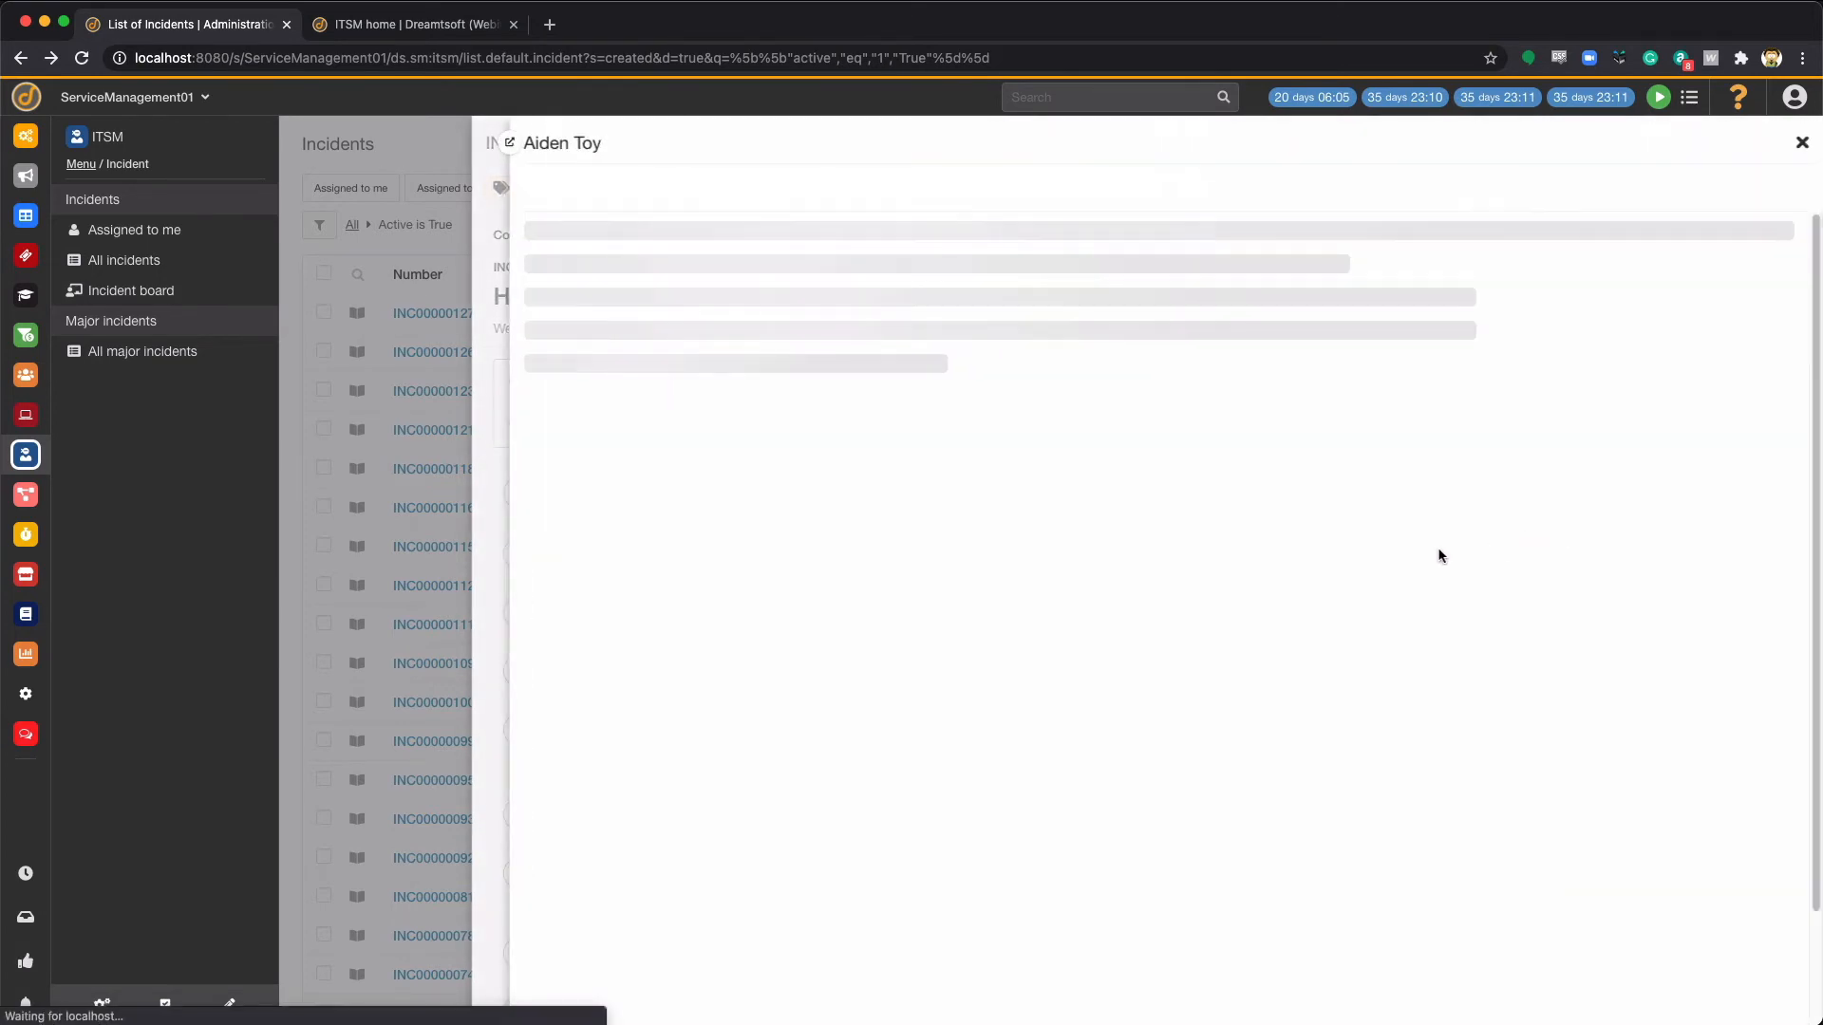
{"action": "left_click", "coordinate": [1802, 142]}
{"action": "left_click", "coordinate": [1801, 145]}
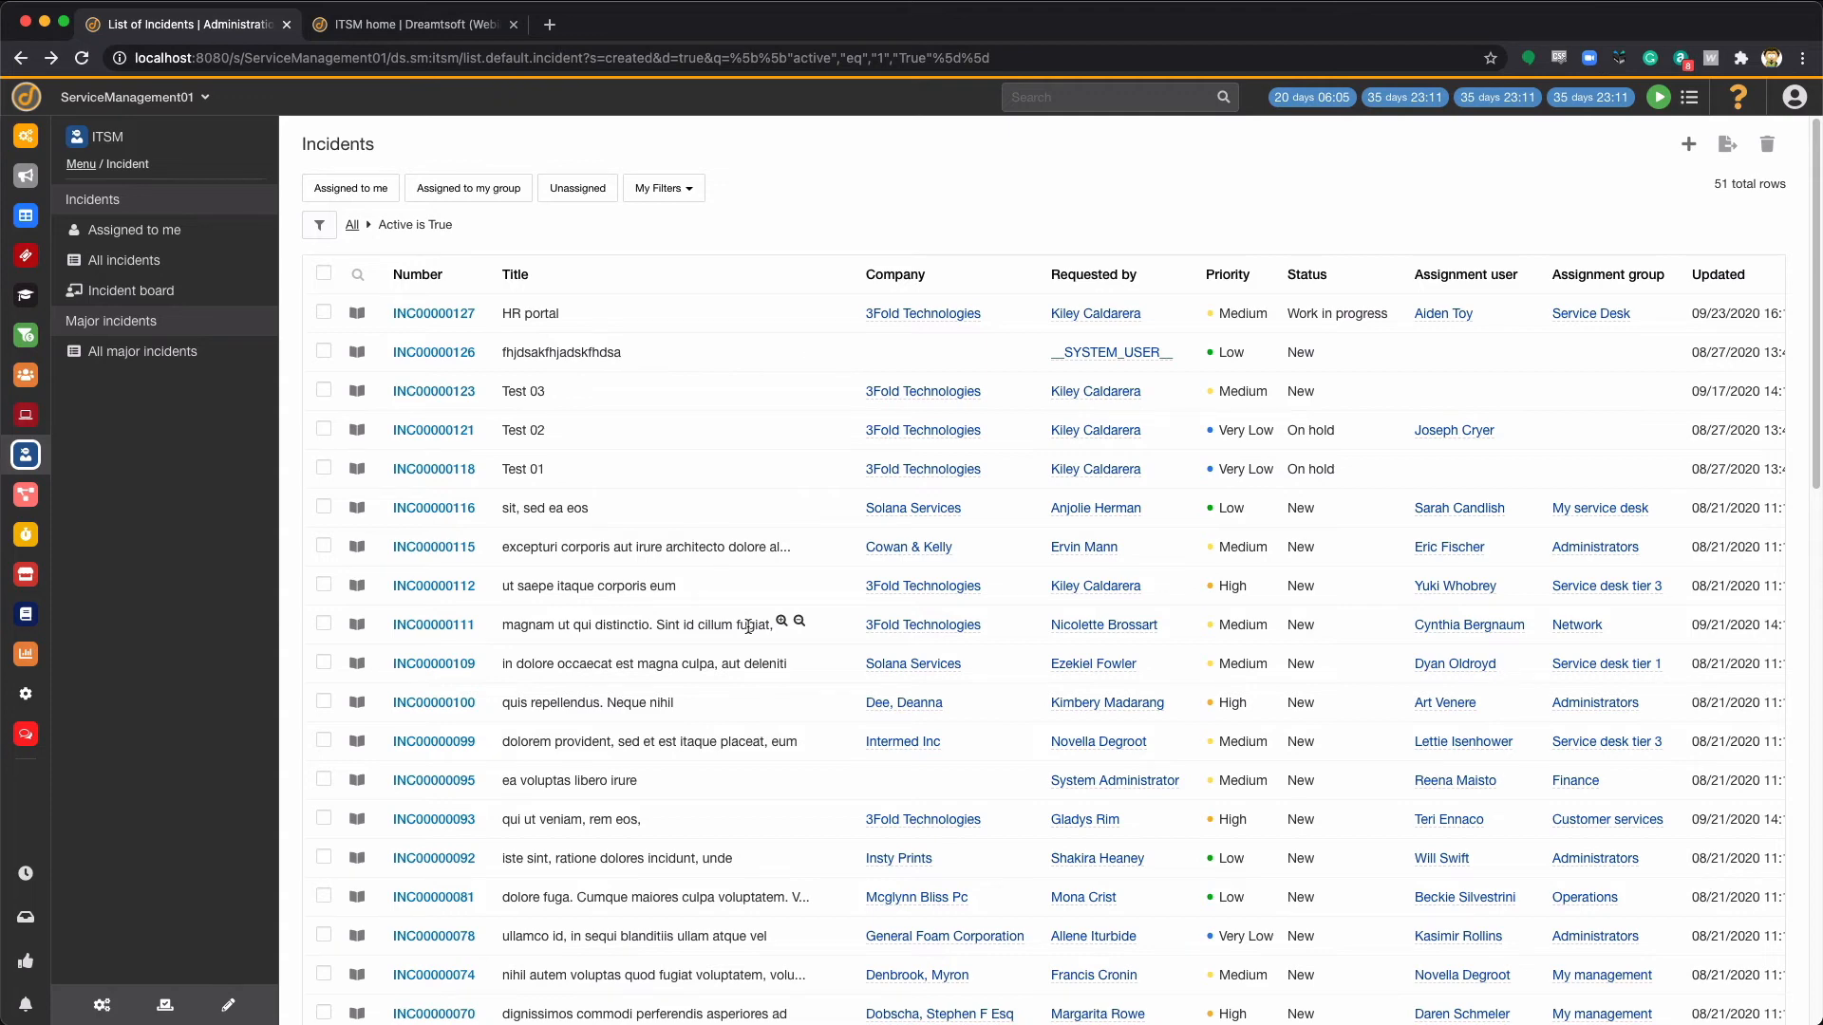
Step: Open the Normal RFC approval configuration from the ITSM bucket management approvals
{"action": "left_click", "coordinate": [101, 1006]}
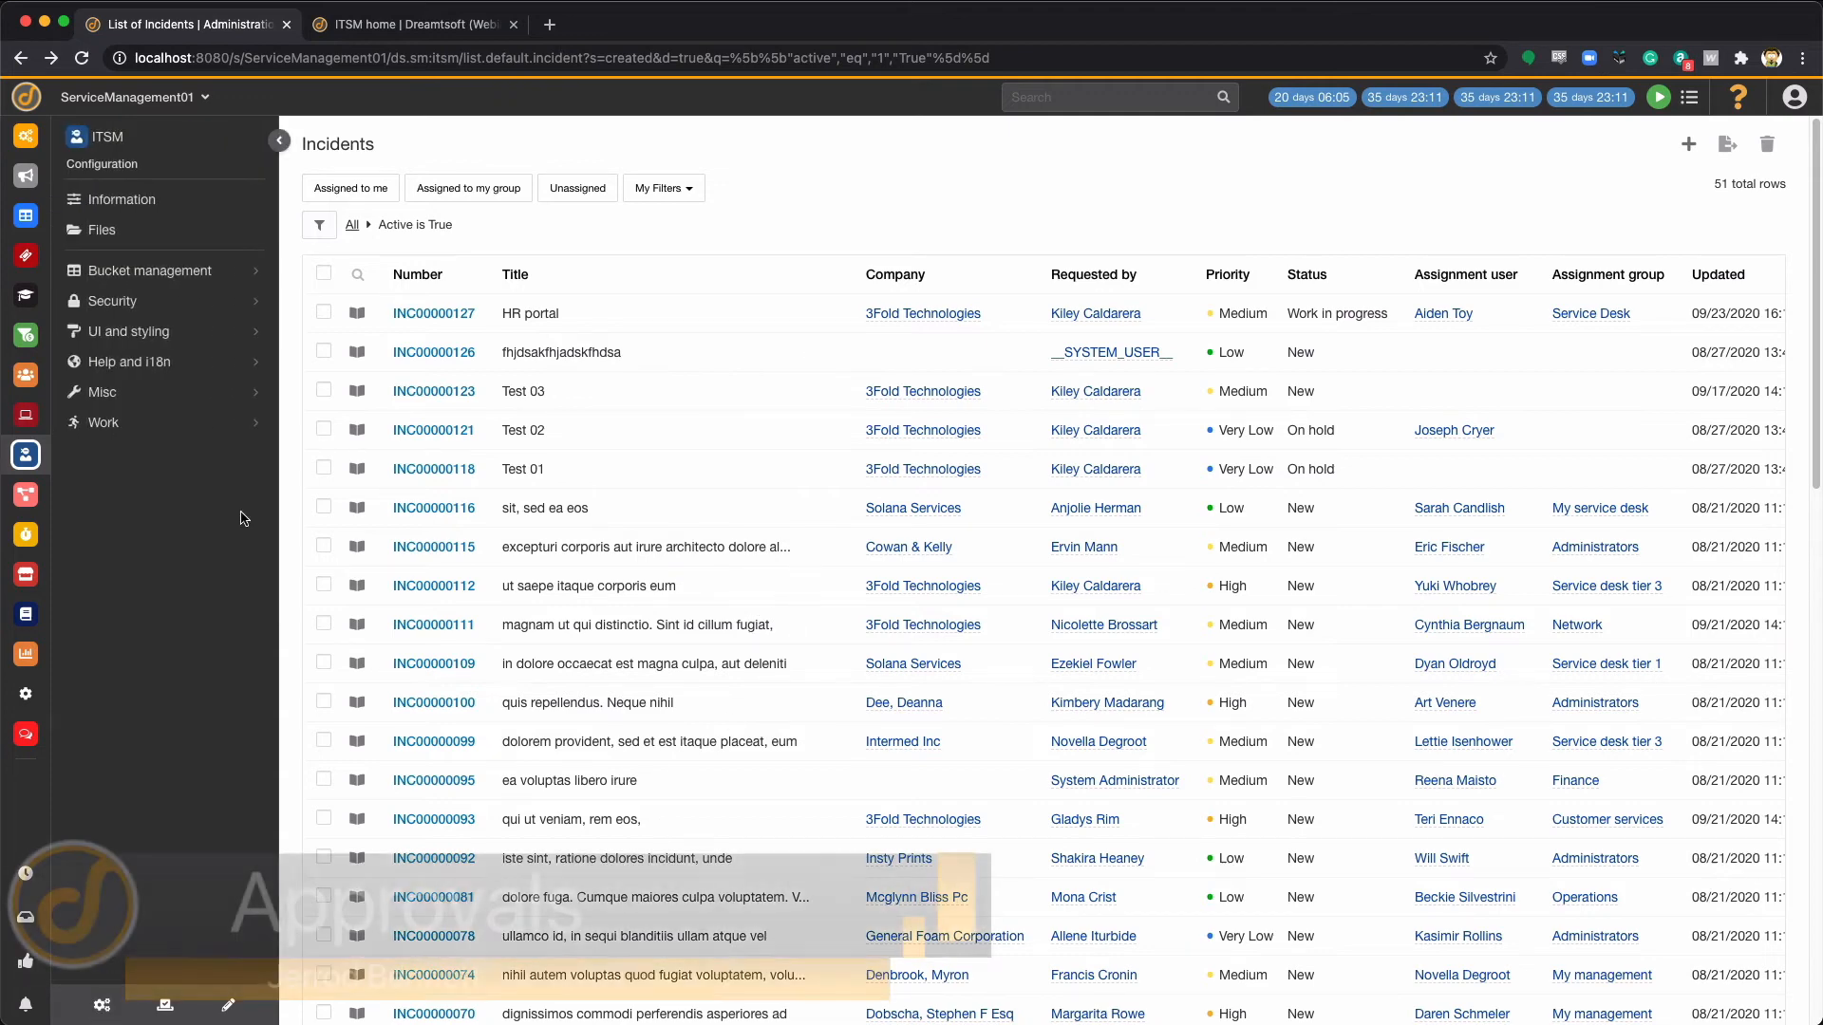
{"action": "left_click", "coordinate": [150, 270]}
{"action": "left_click", "coordinate": [129, 361]}
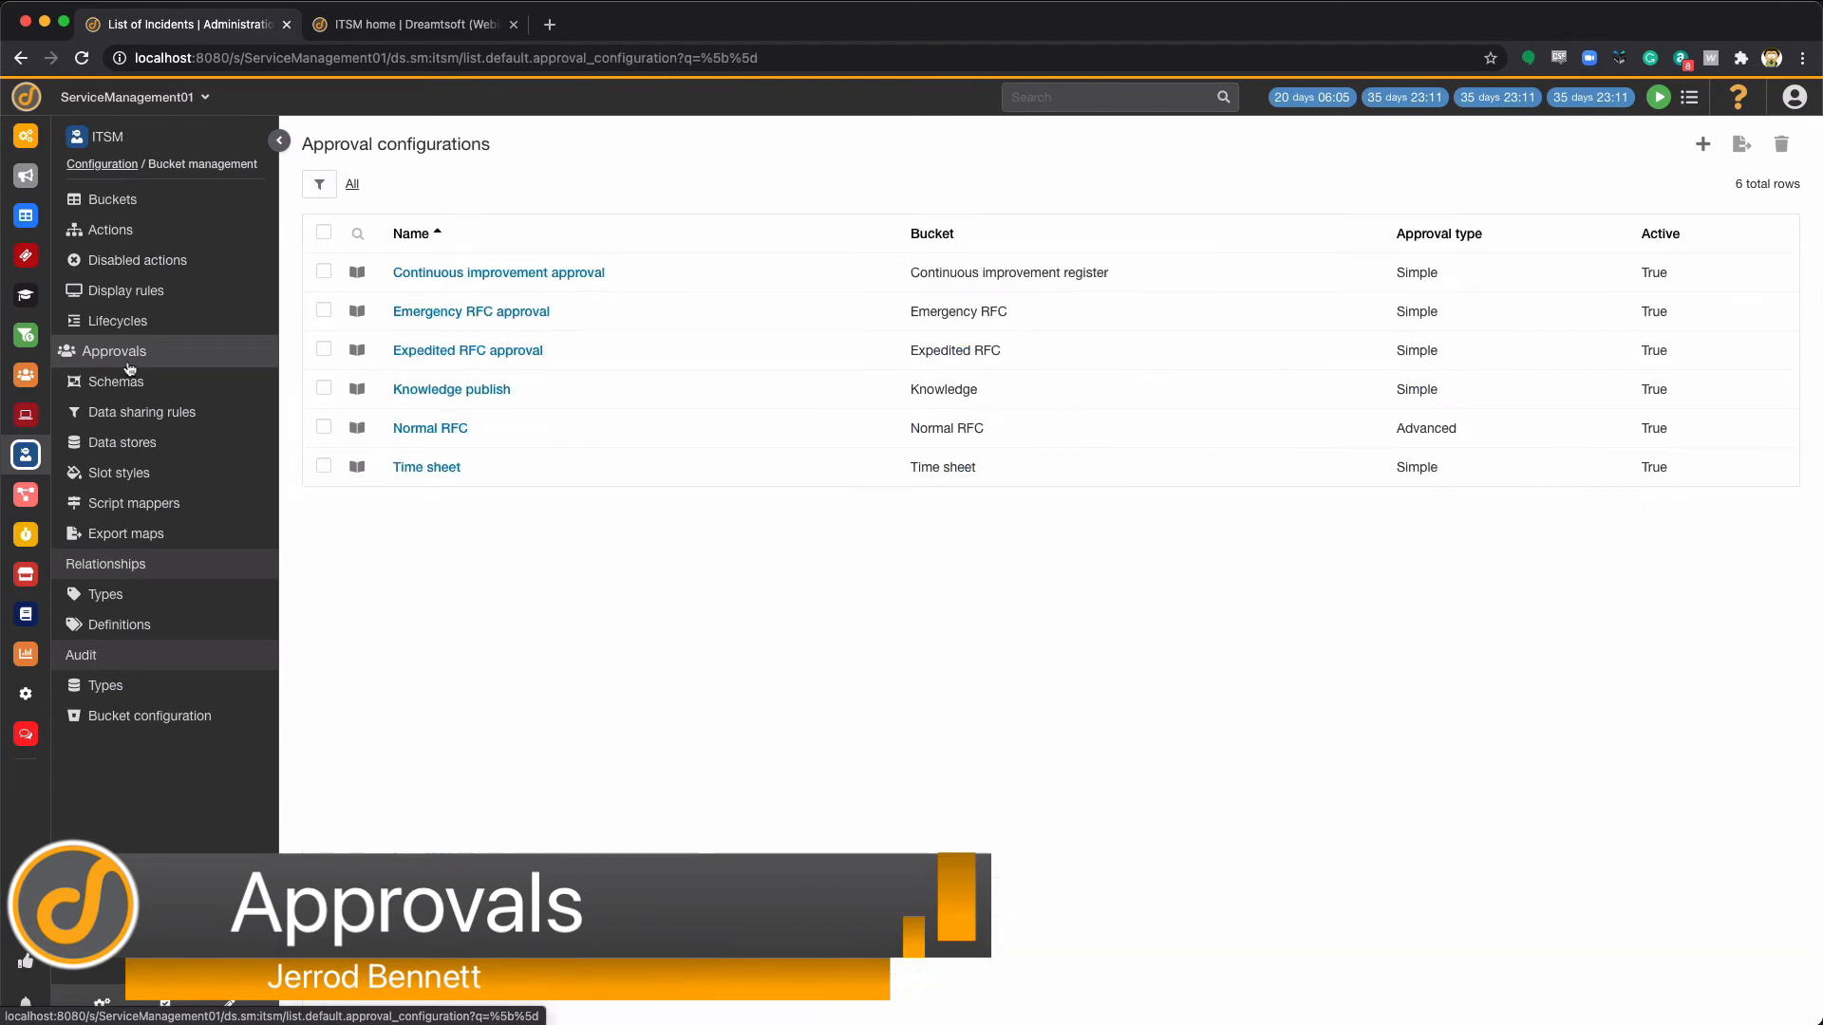
{"action": "left_click", "coordinate": [438, 428]}
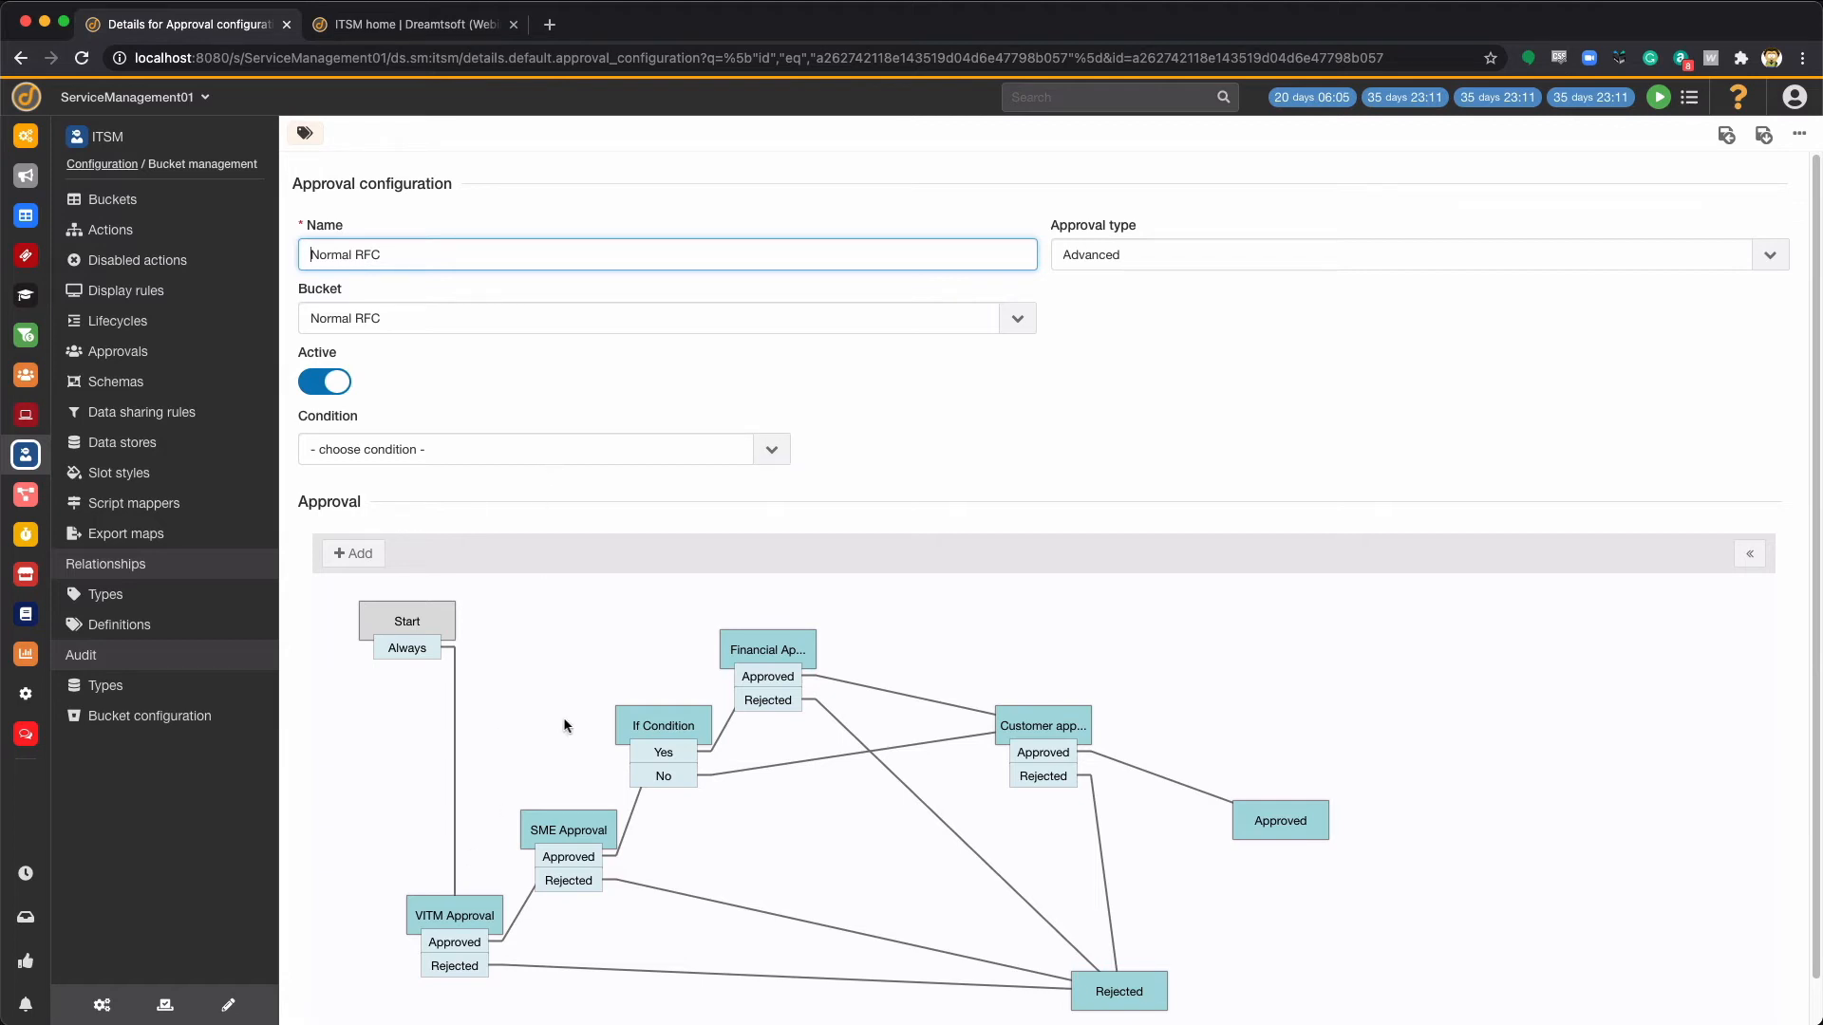
Step: Nudge the SME Approval node and add an approval node with Company > VCIO as approver to the workflow
{"action": "mouse_move", "coordinate": [569, 827]}
{"action": "left_mouse_down"}
{"action": "mouse_move", "coordinate": [532, 750]}
{"action": "mouse_move", "coordinate": [562, 822]}
{"action": "left_mouse_up"}
{"action": "left_click", "coordinate": [338, 554]}
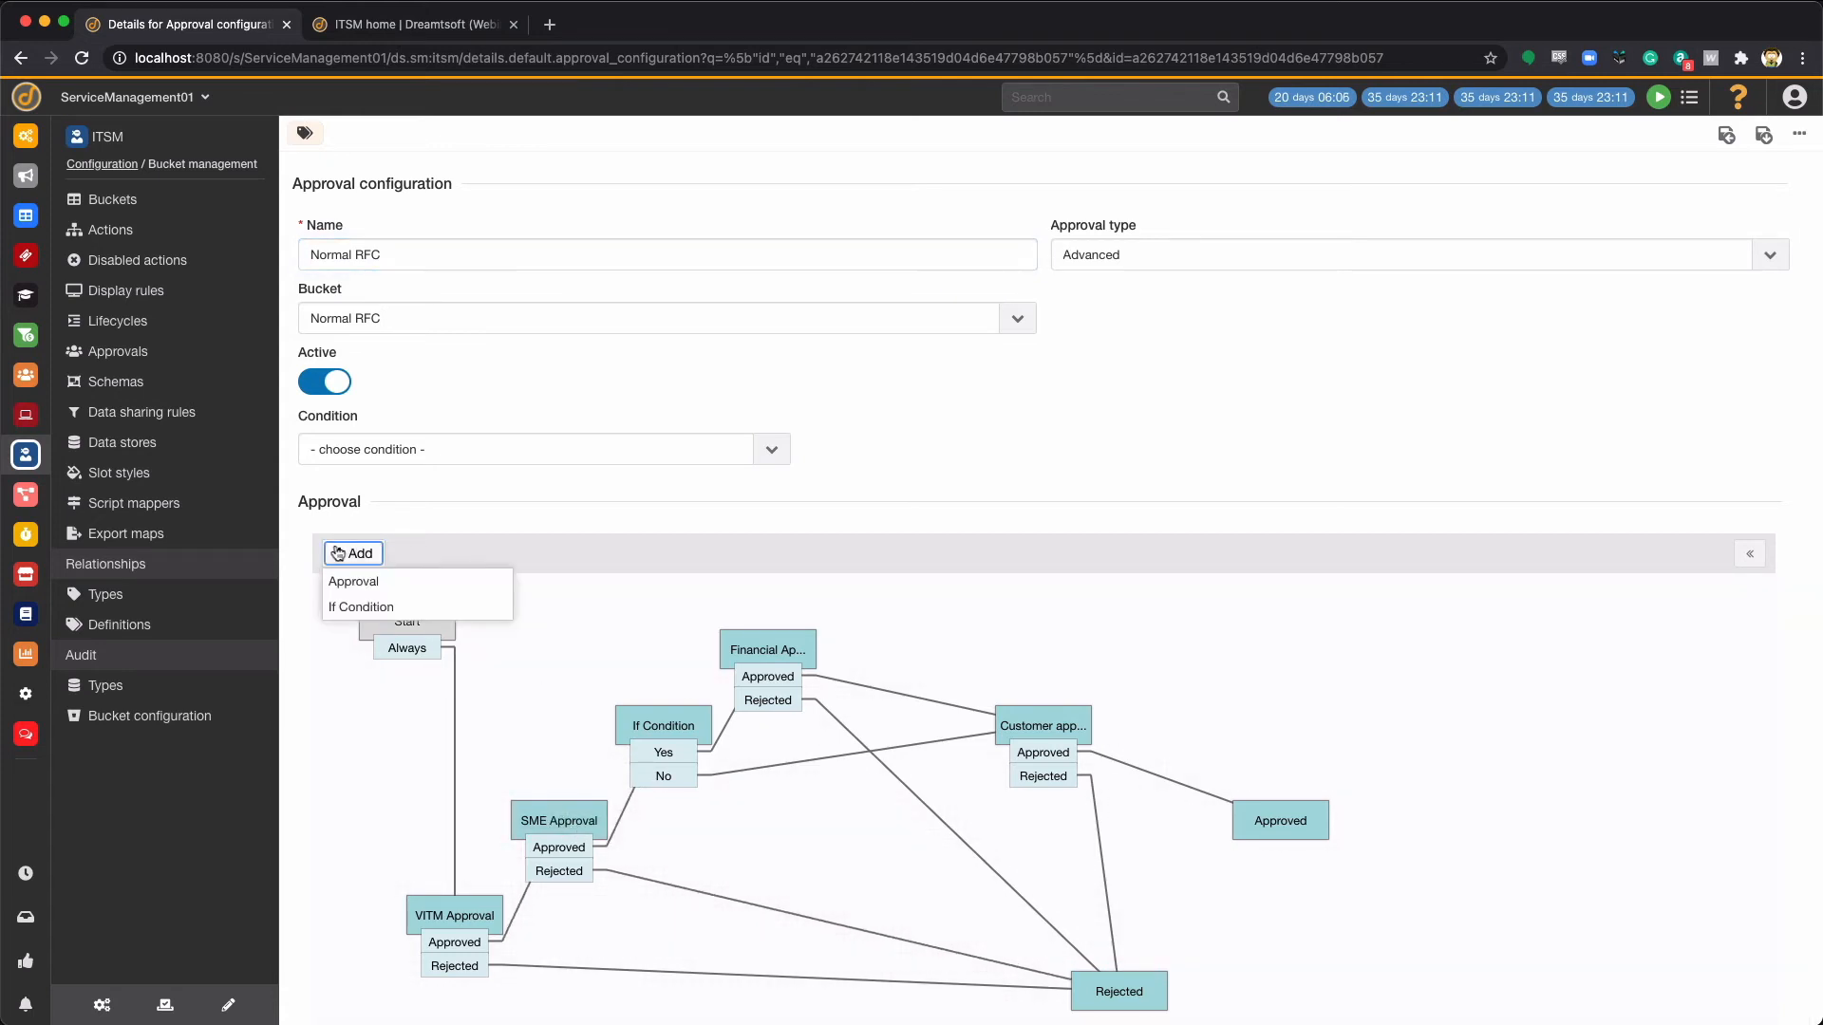
{"action": "left_click", "coordinate": [354, 581]}
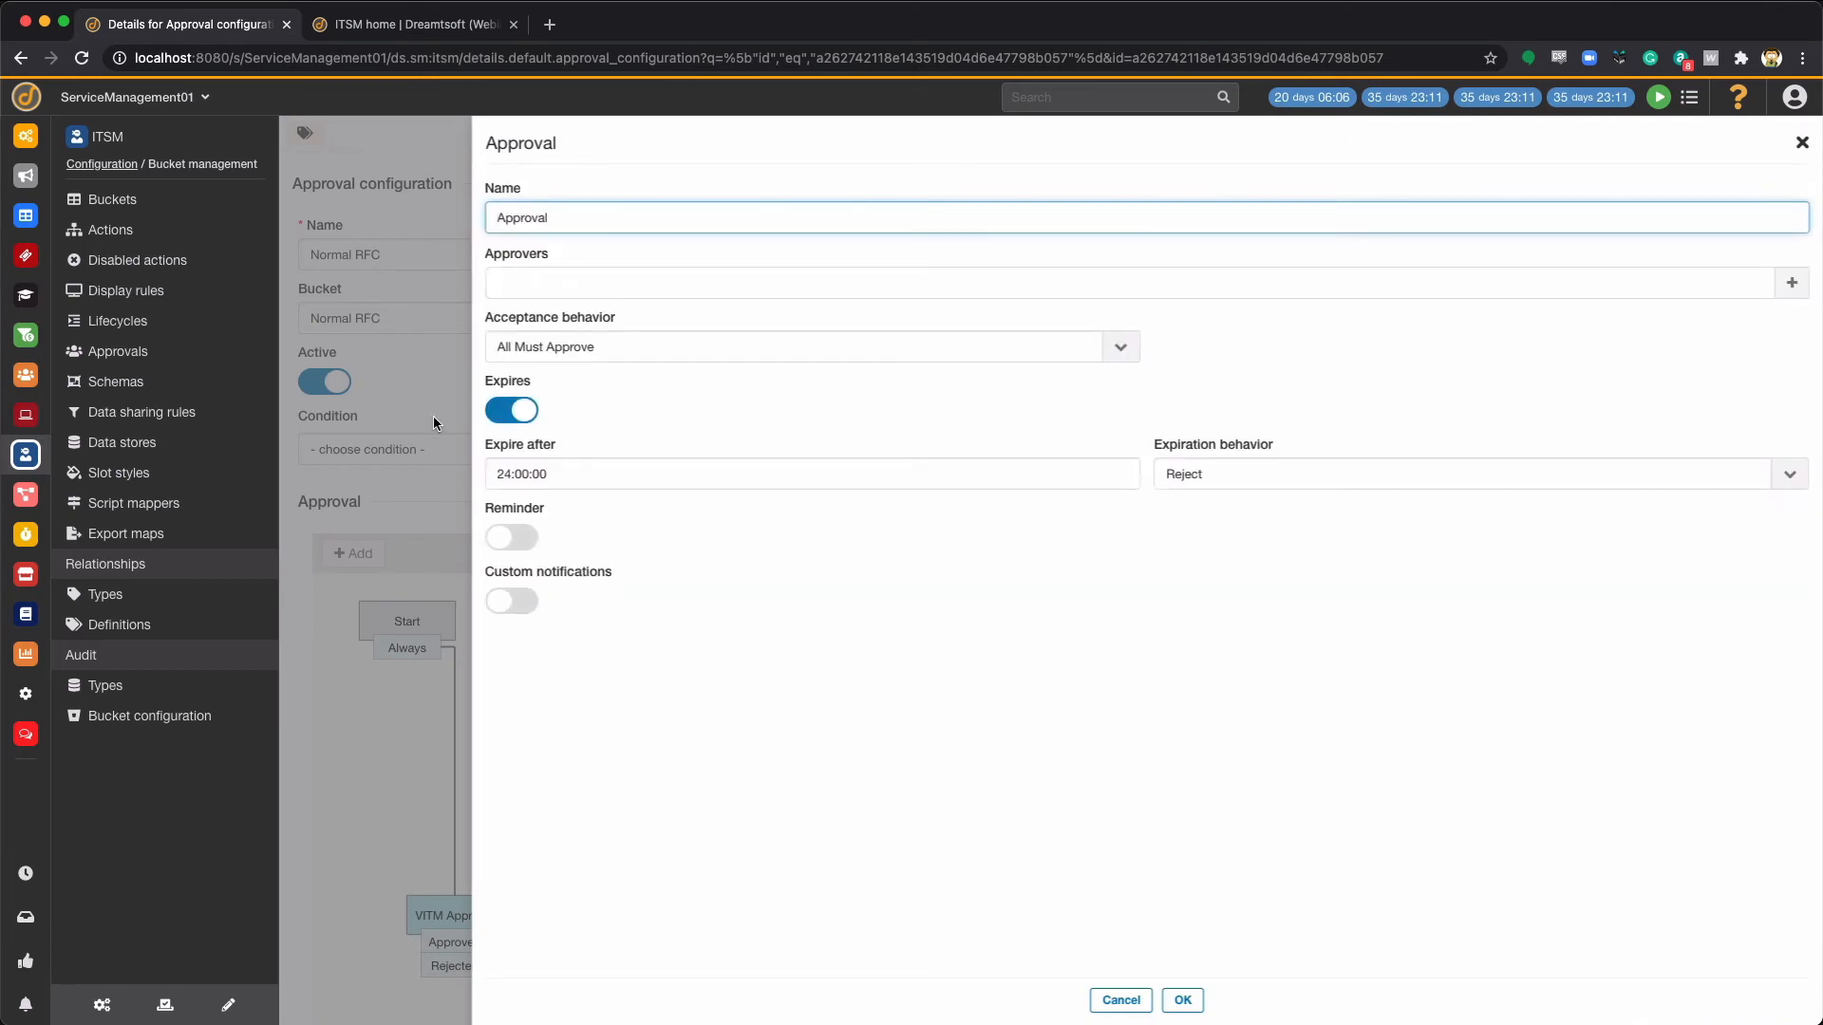
{"action": "left_click", "coordinate": [572, 289]}
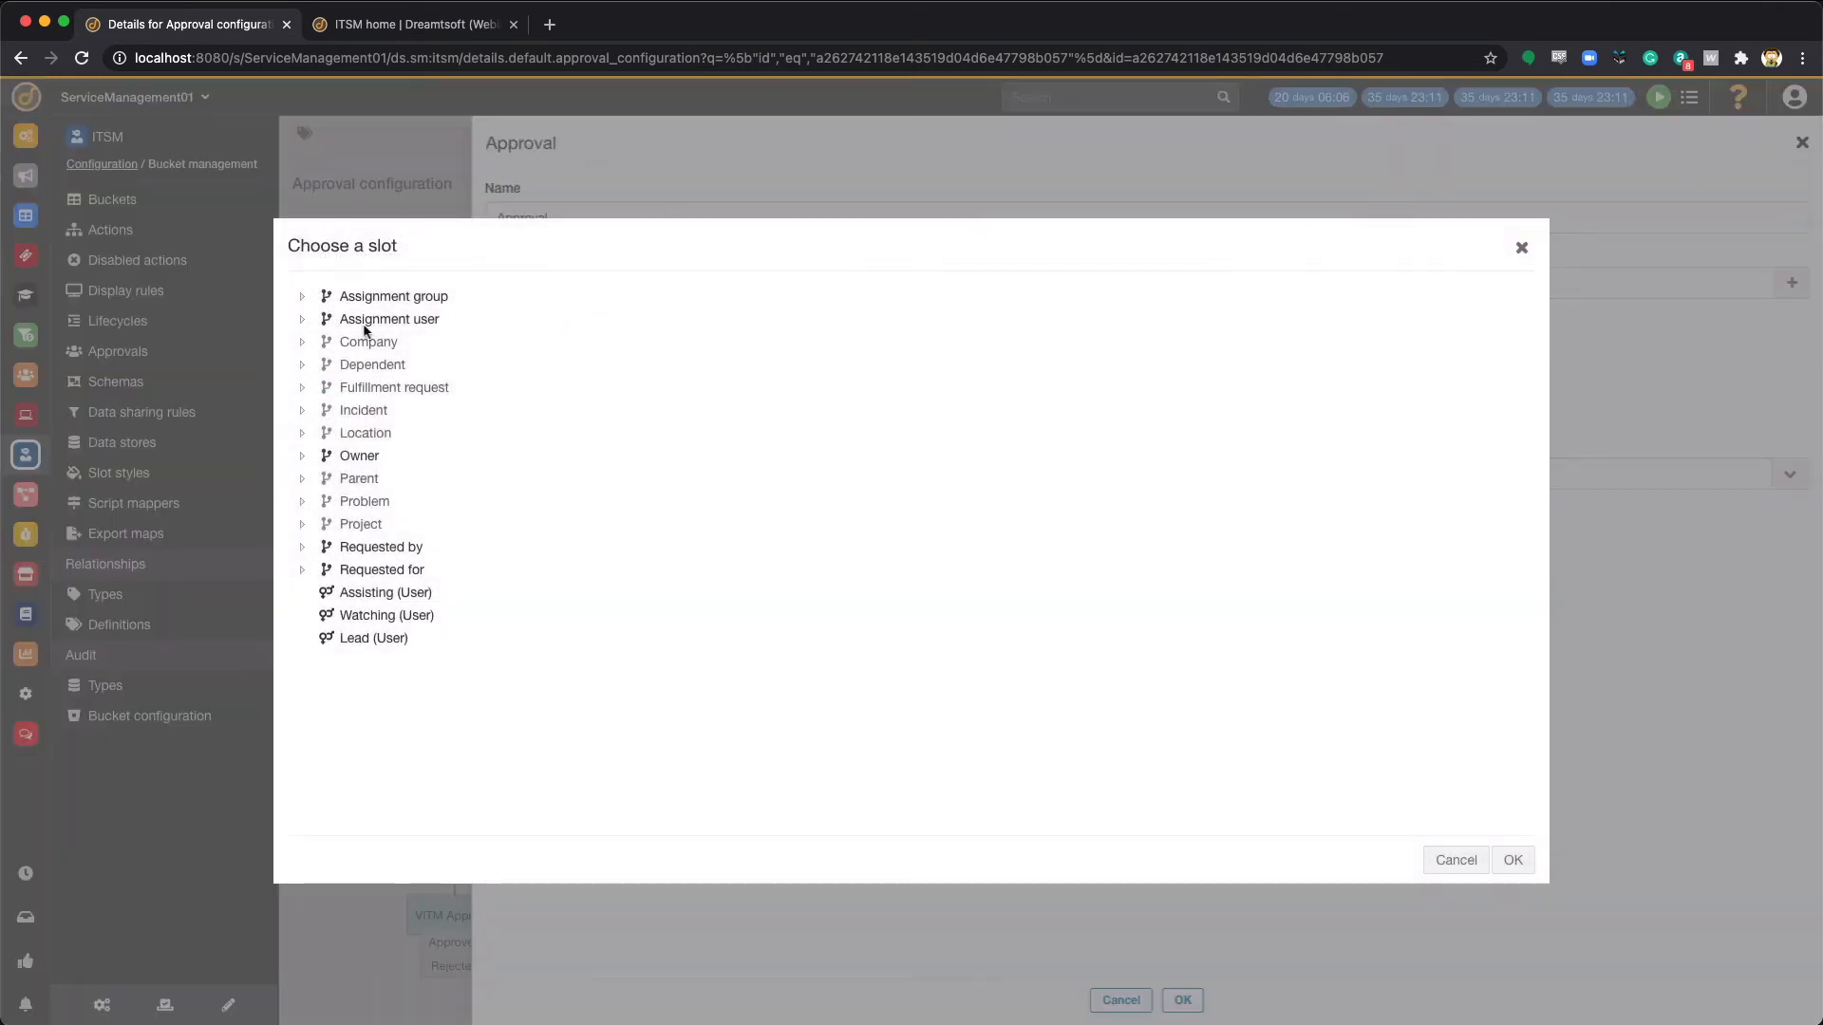
{"action": "left_click", "coordinate": [313, 345]}
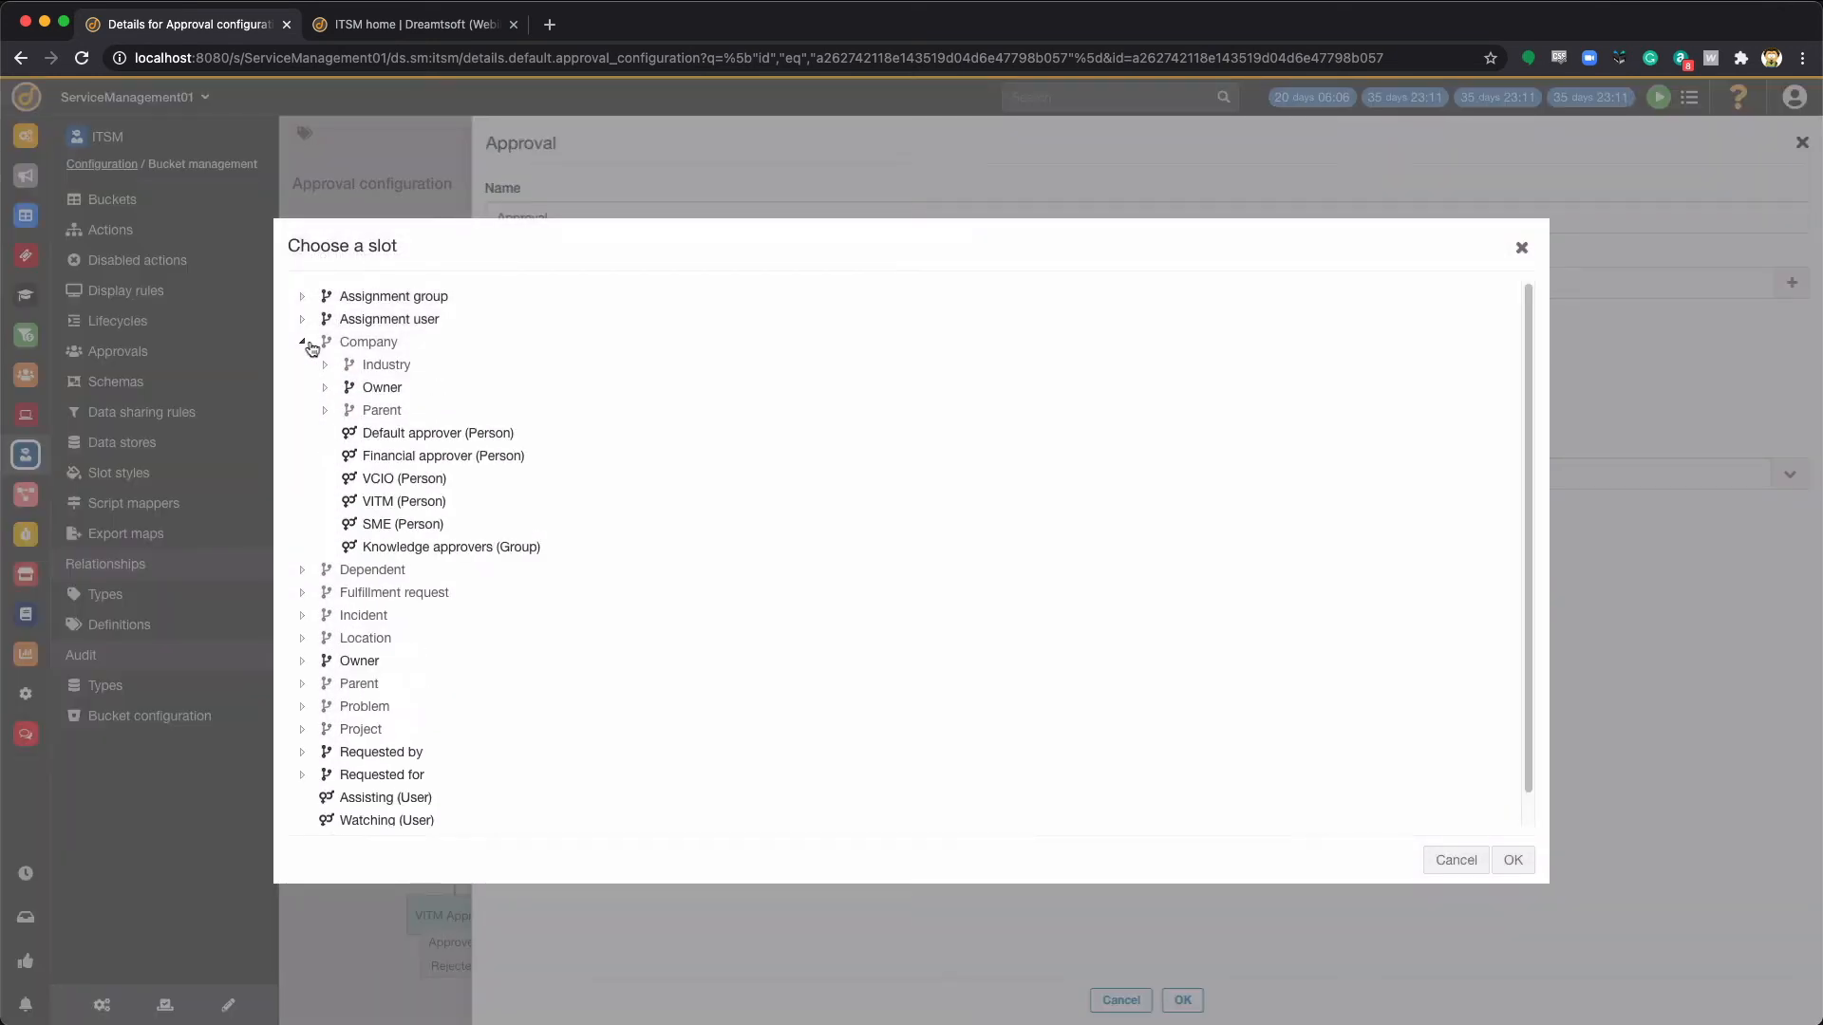
{"action": "double_click", "coordinate": [402, 479]}
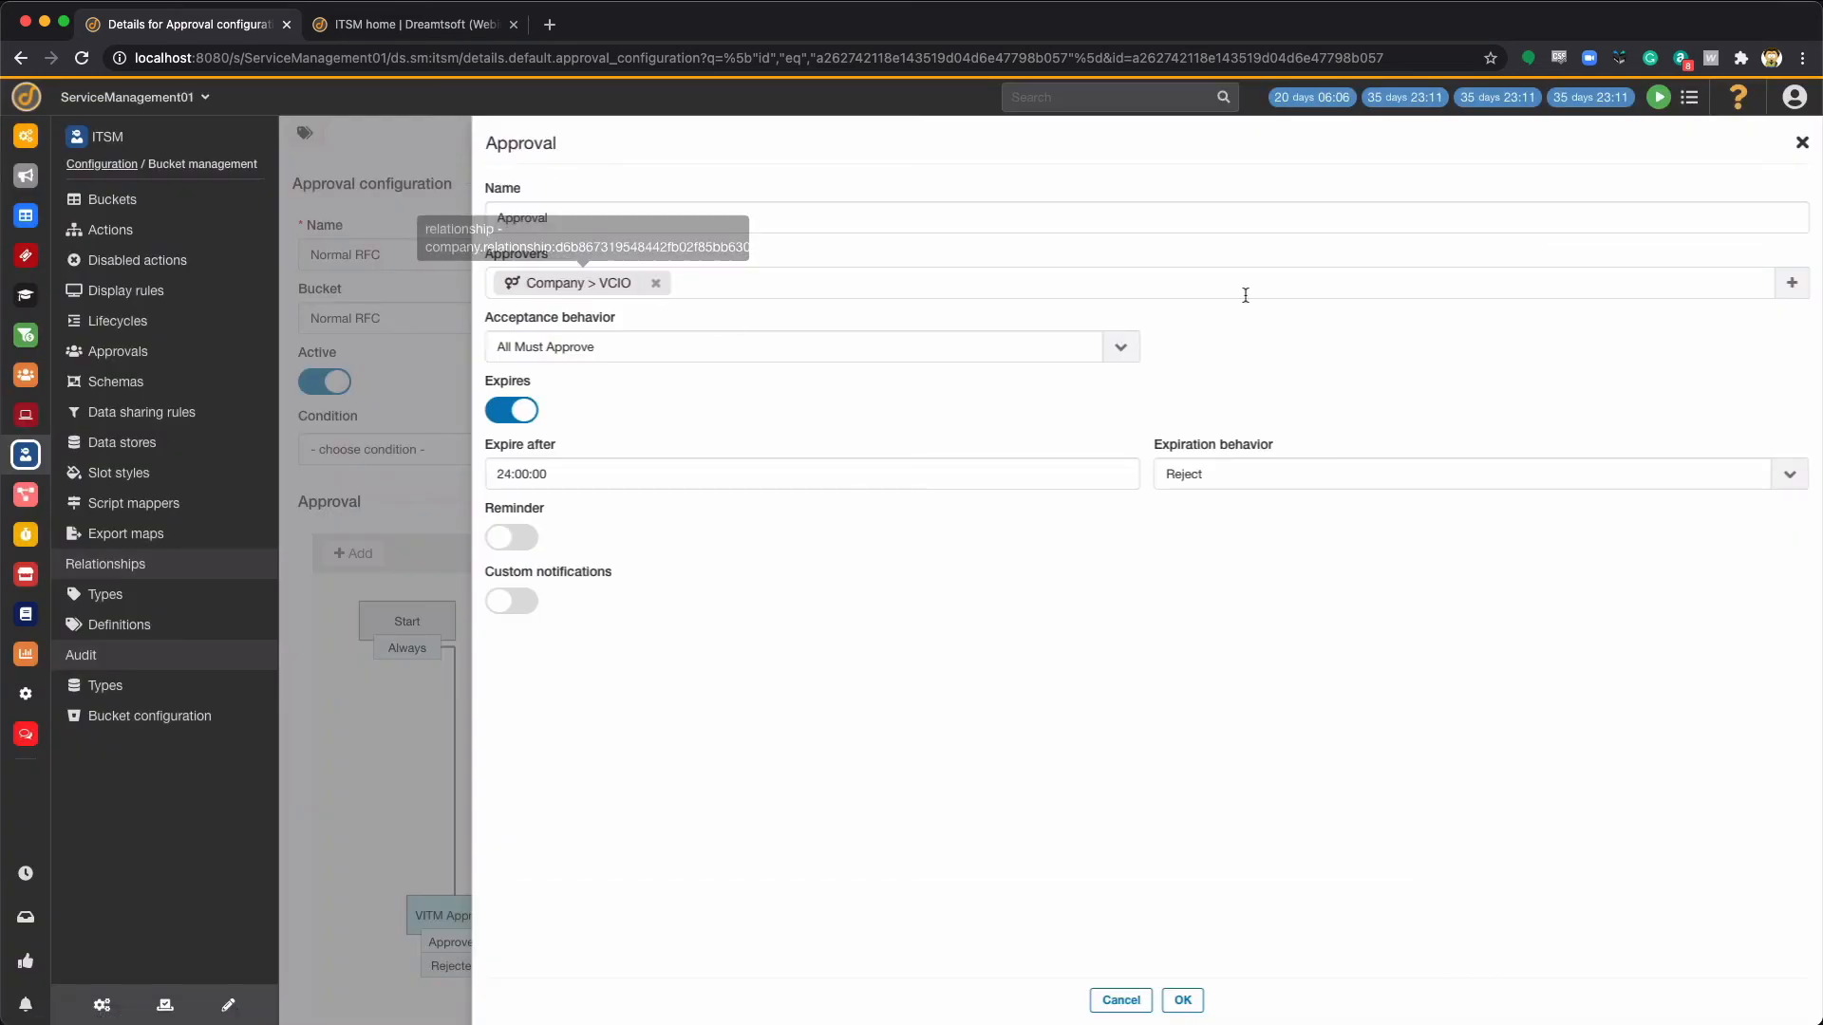
{"action": "left_click", "coordinate": [1183, 1000]}
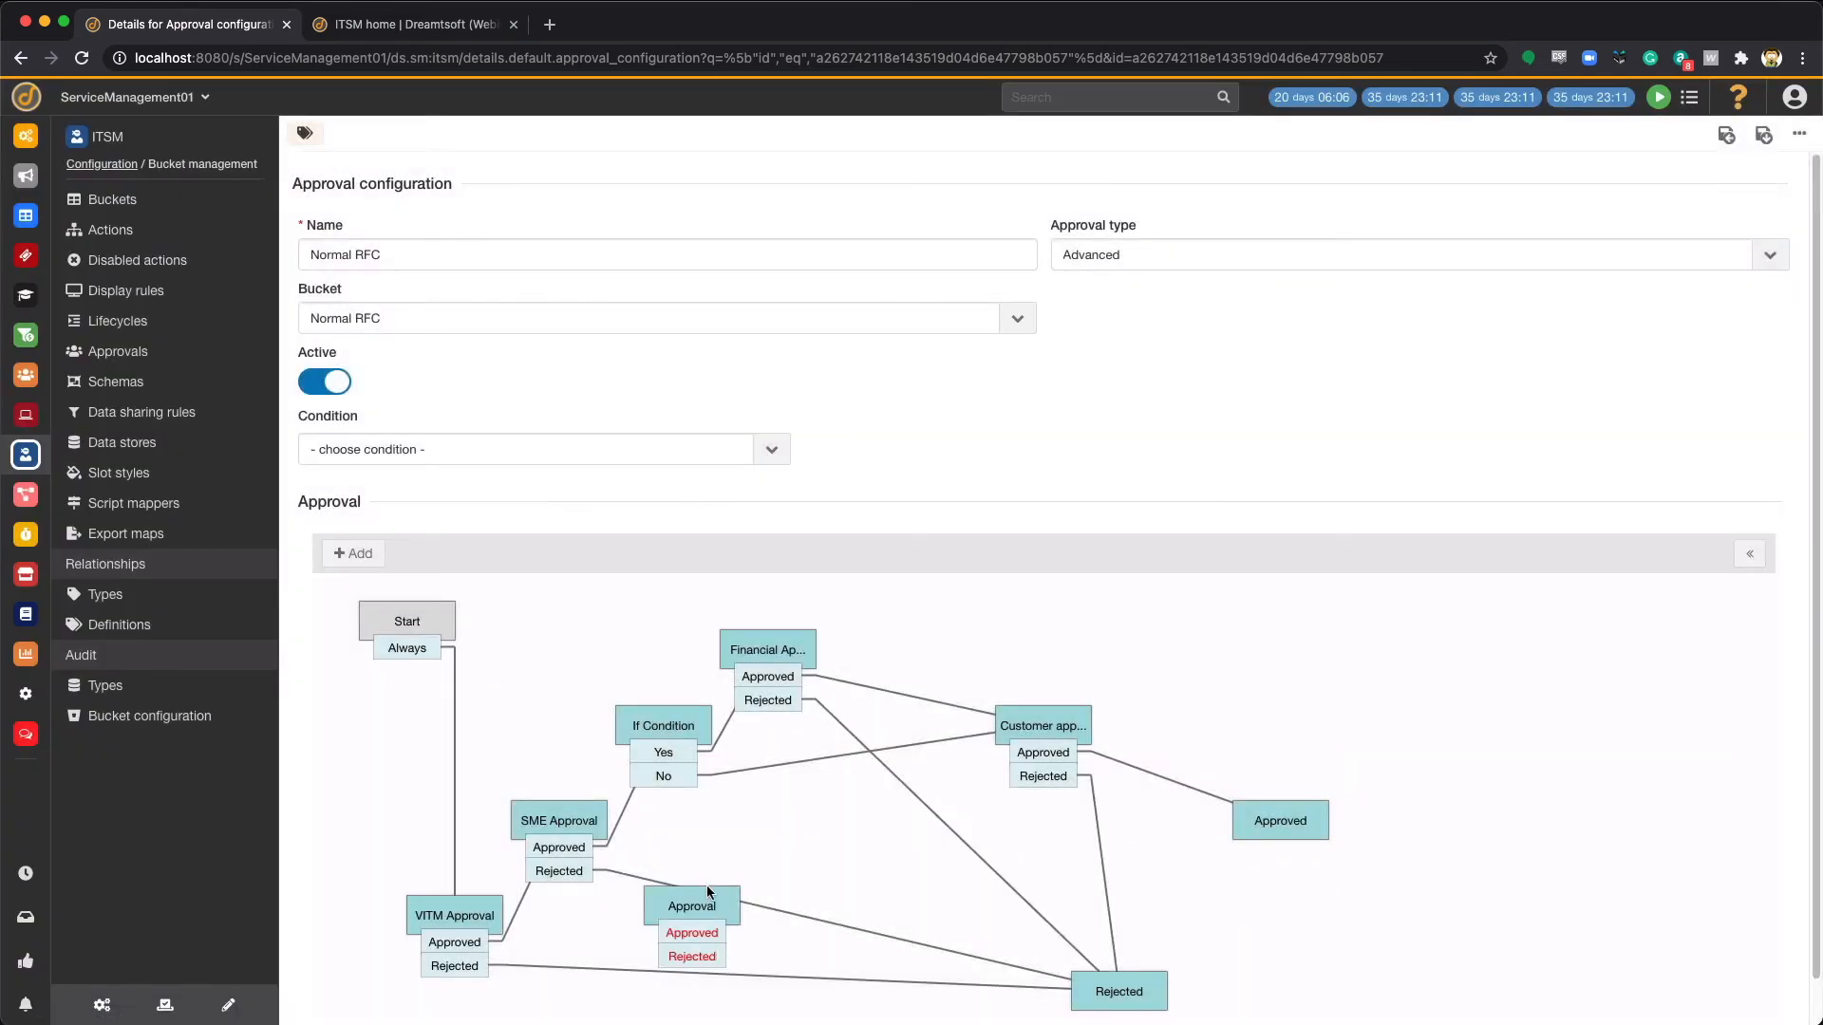
Step: Insert the new approval between Start and VITM Approval, route its Rejected outcome to the Rejected node, and save the configuration
{"action": "left_click", "coordinate": [359, 738]}
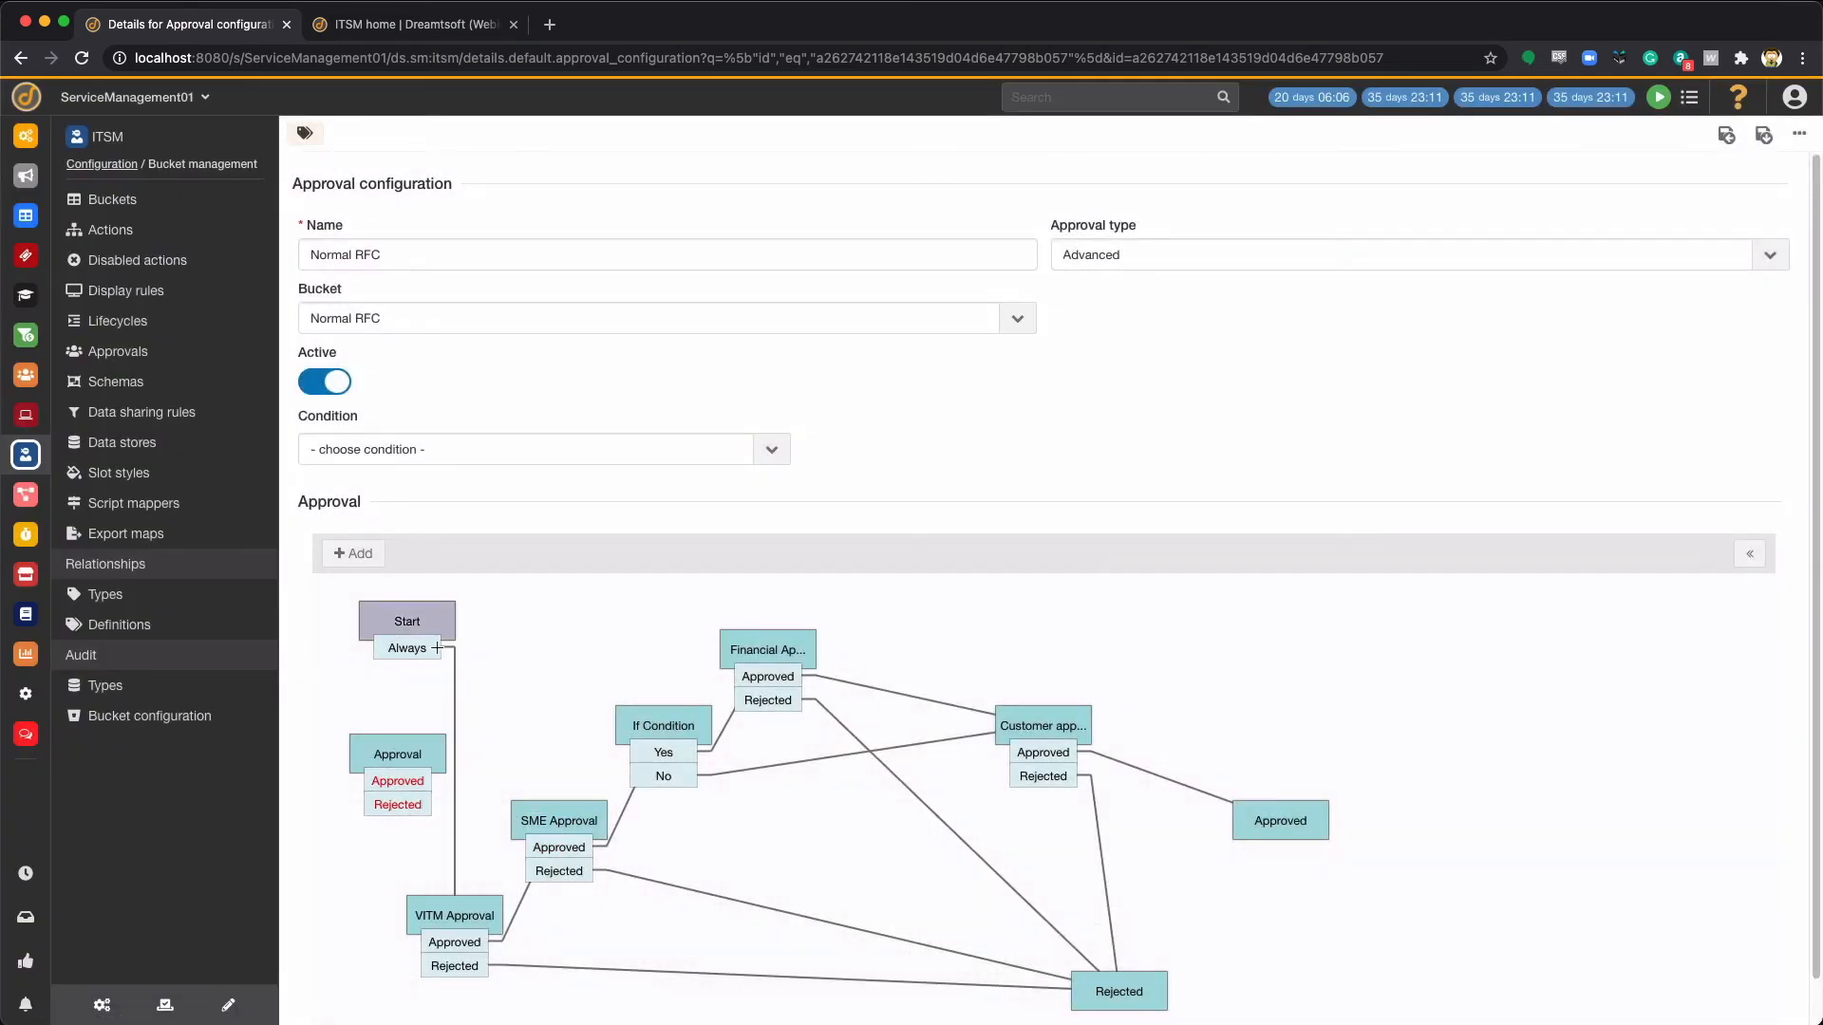
{"action": "left_click_drag", "start_coordinate": [436, 647], "coordinate": [479, 915]}
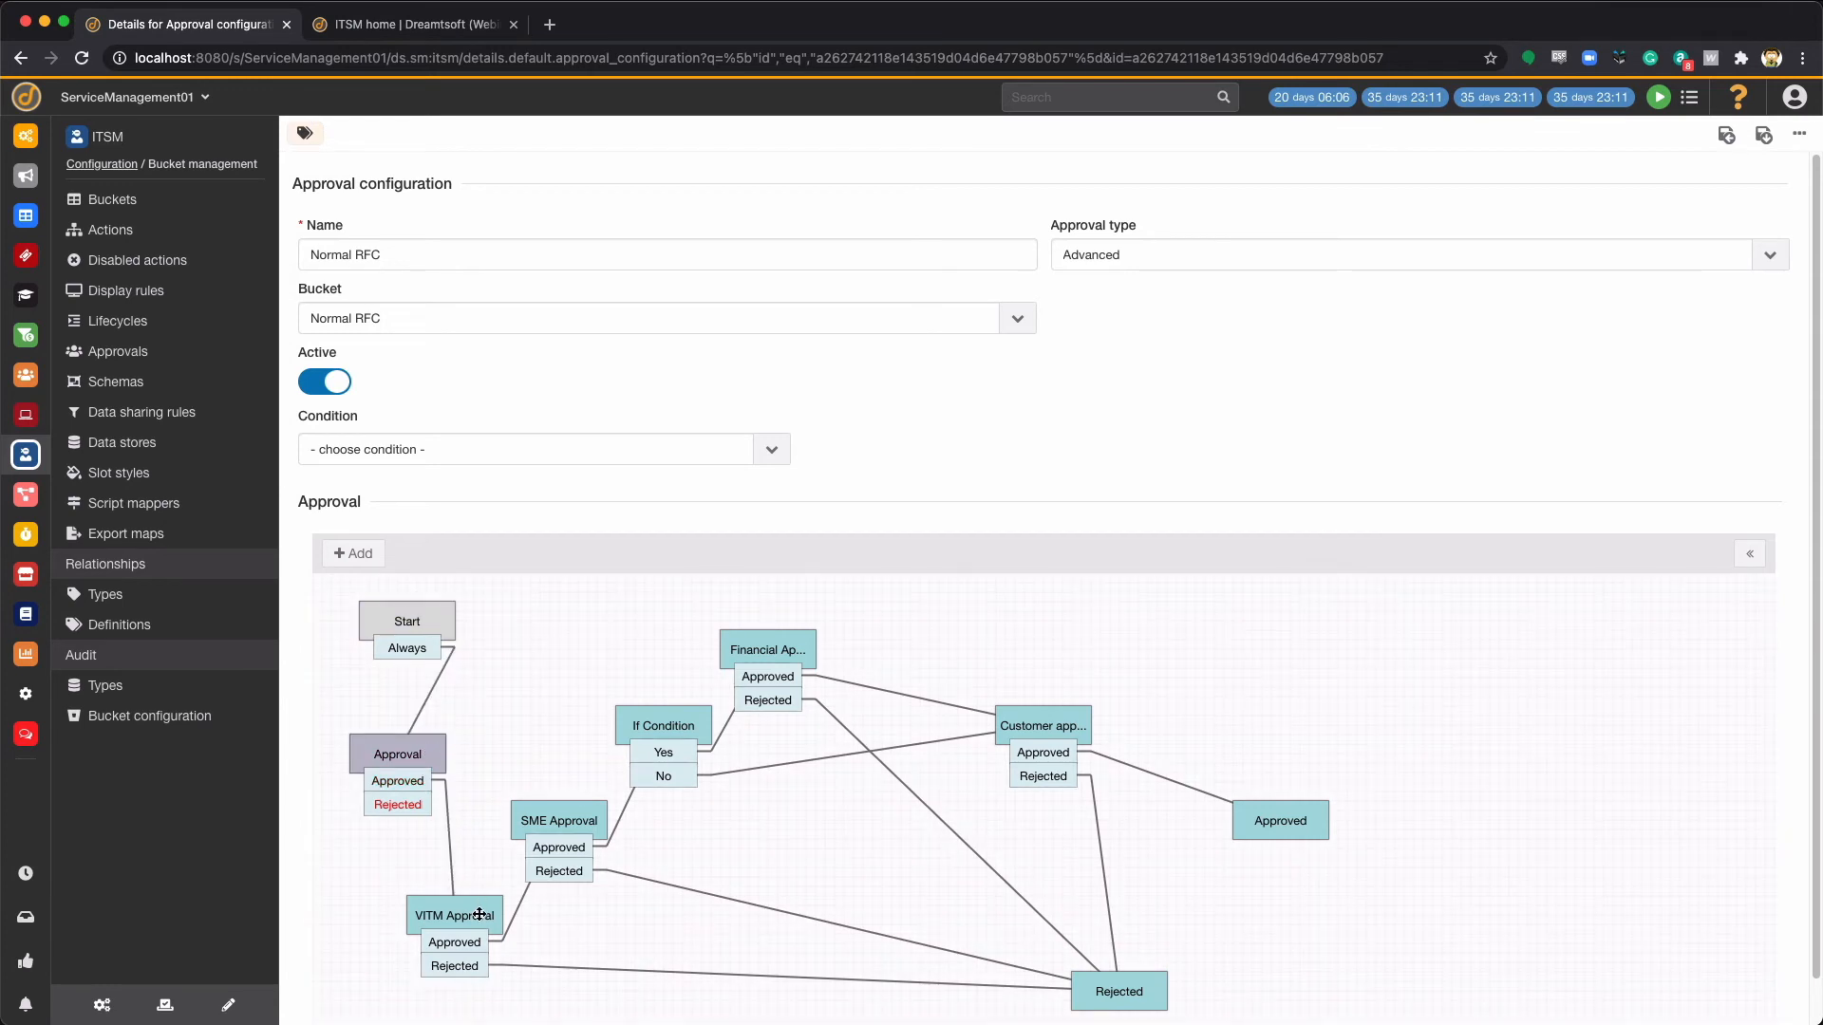
{"action": "left_click_drag", "start_coordinate": [385, 804], "coordinate": [524, 828]}
{"action": "left_click_drag", "start_coordinate": [561, 847], "coordinate": [1125, 997]}
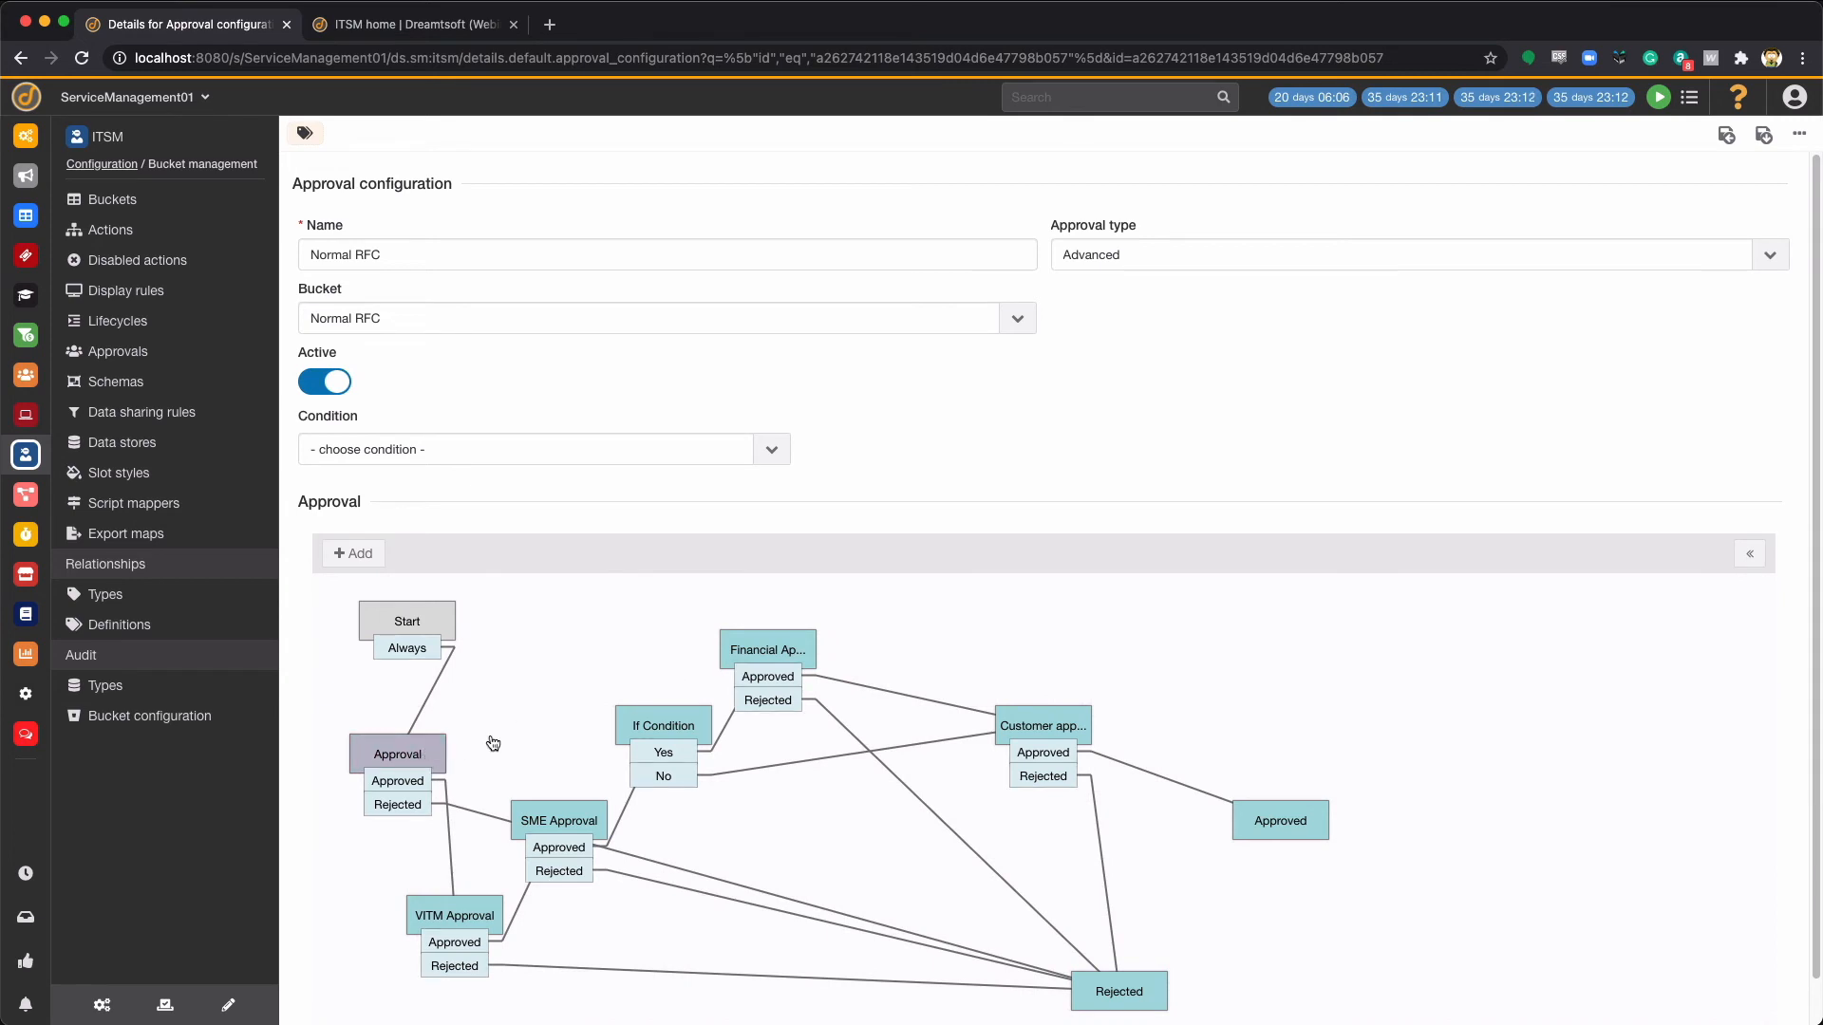
{"action": "left_click_drag", "start_coordinate": [490, 742], "coordinate": [518, 724]}
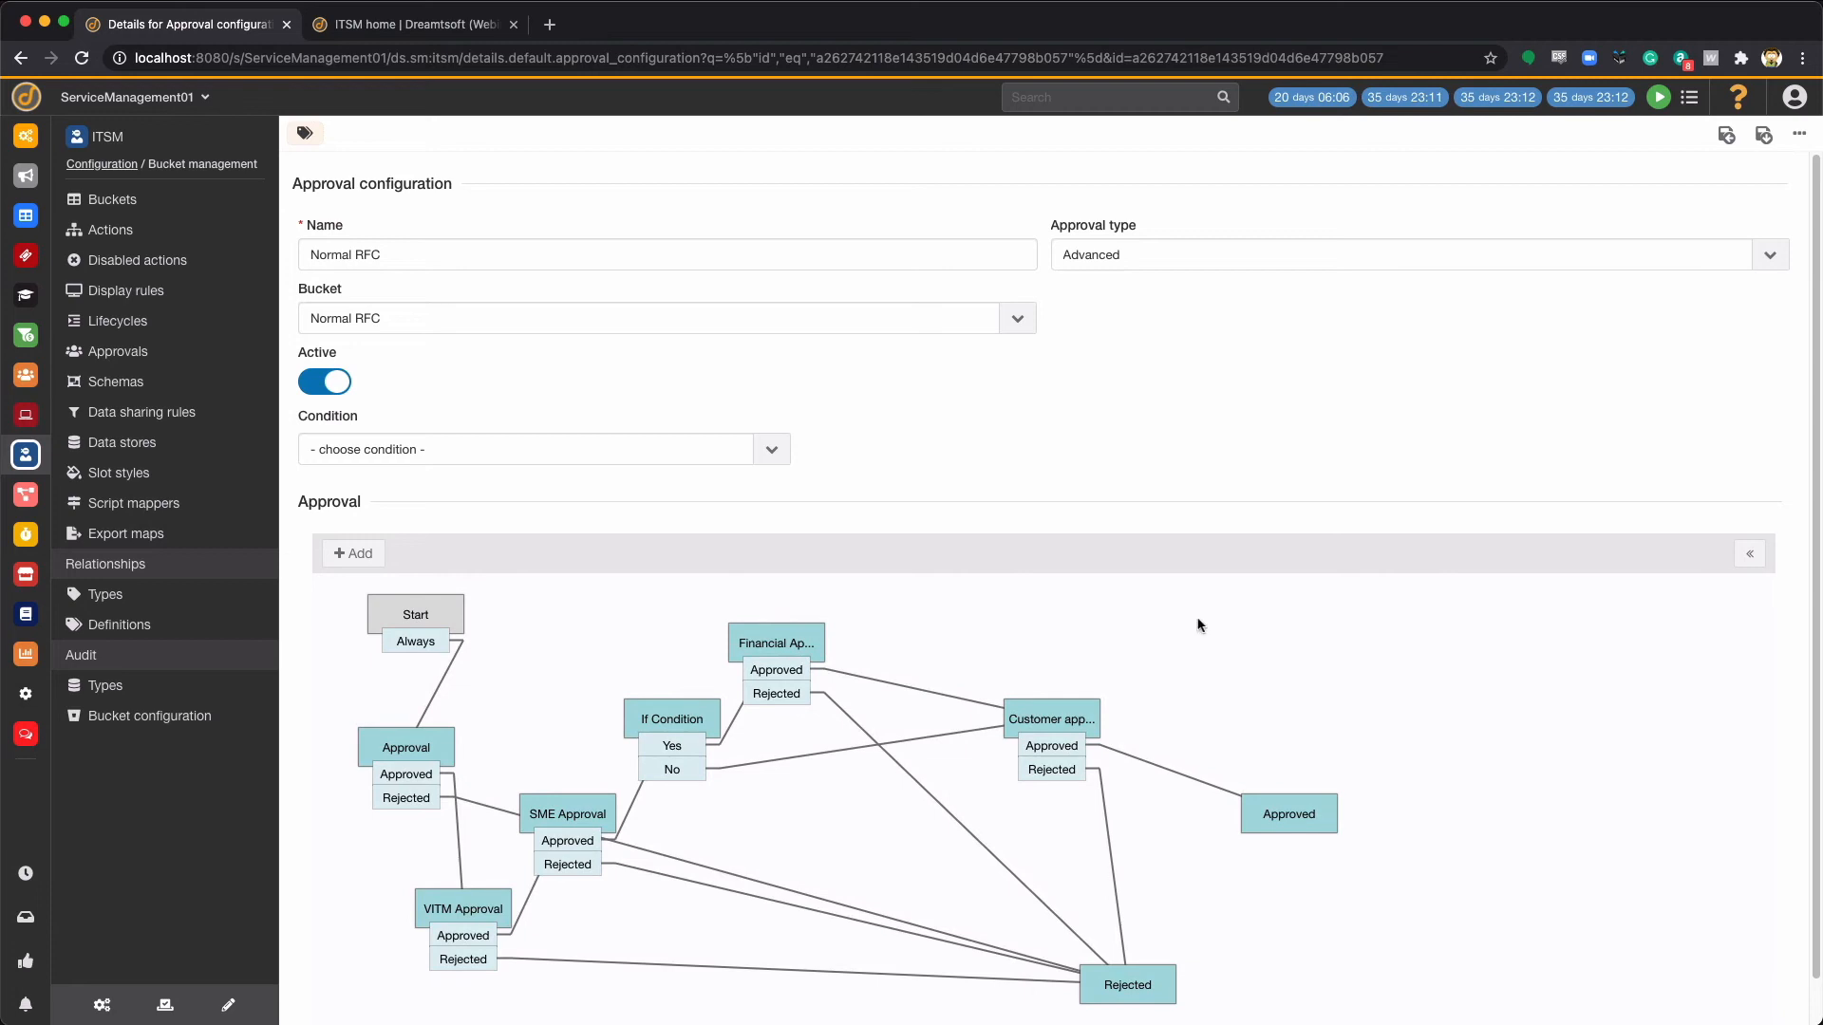
{"action": "left_click", "coordinate": [1725, 136]}
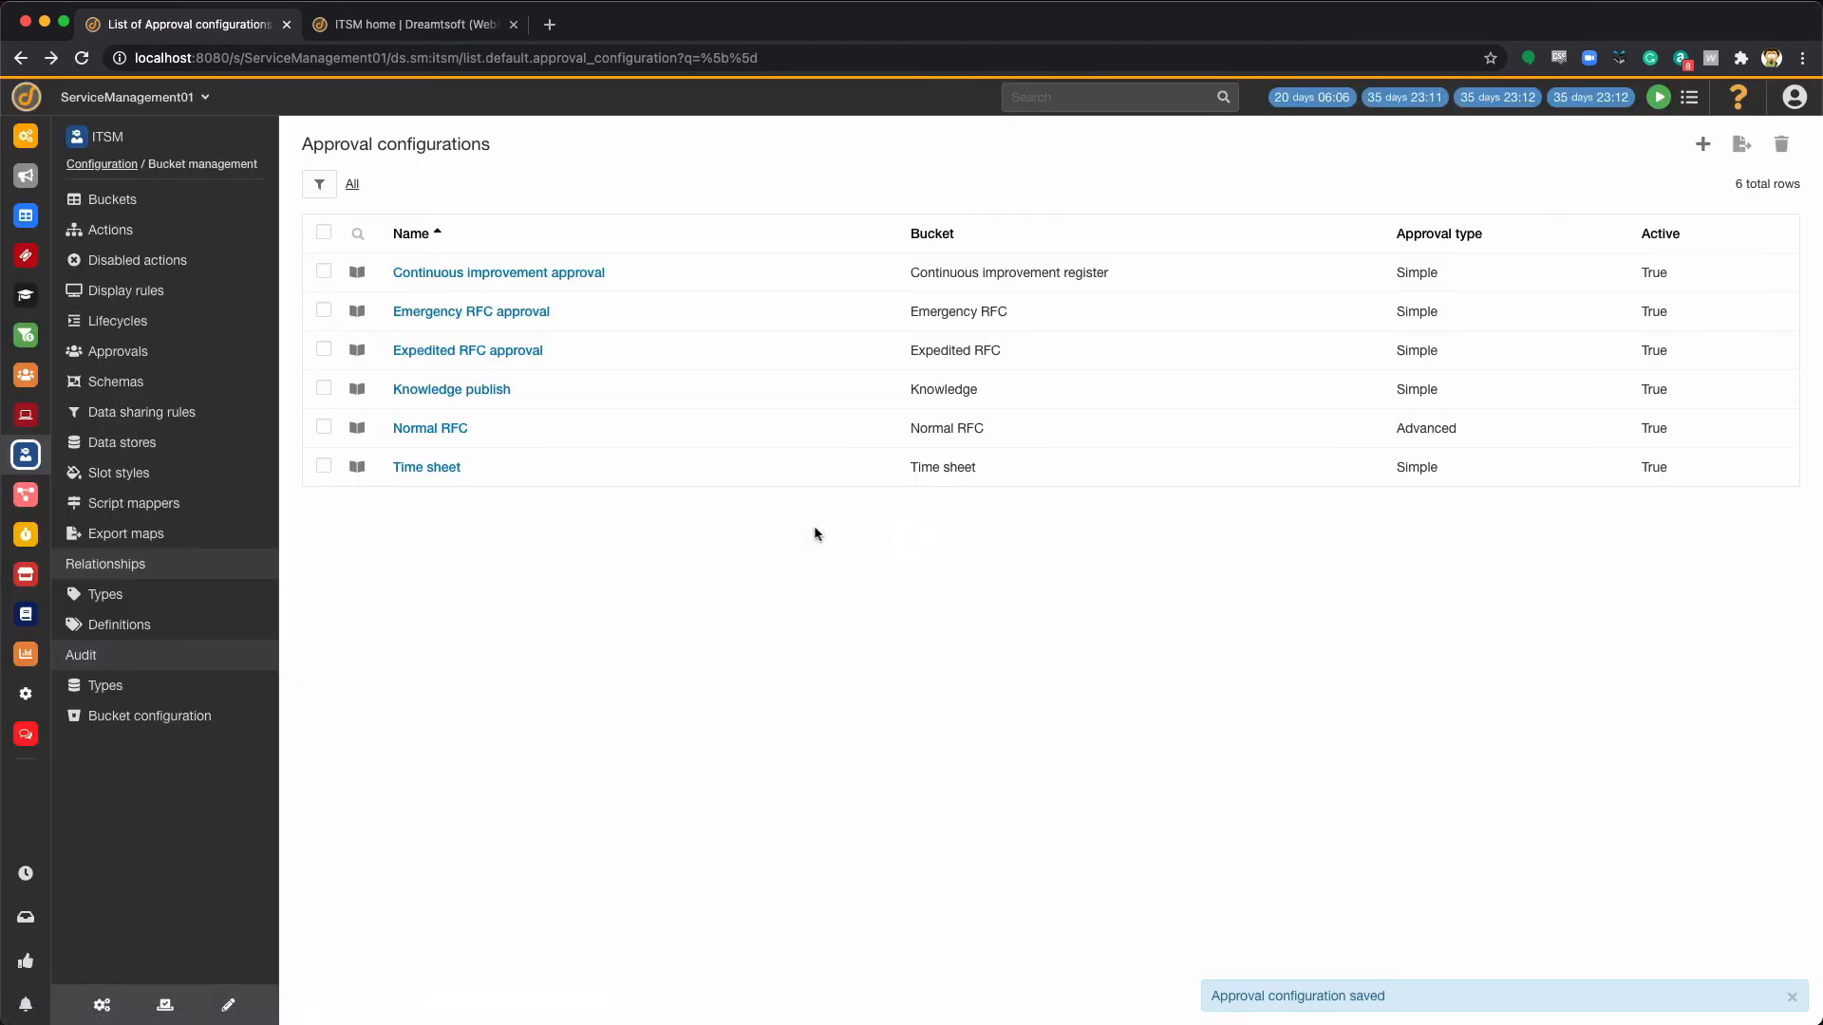
Step: Open the normal change request "Reboot hrapp02 to clear up memory" from ITSM change management
{"action": "left_click", "coordinate": [44, 459]}
{"action": "left_click", "coordinate": [116, 441]}
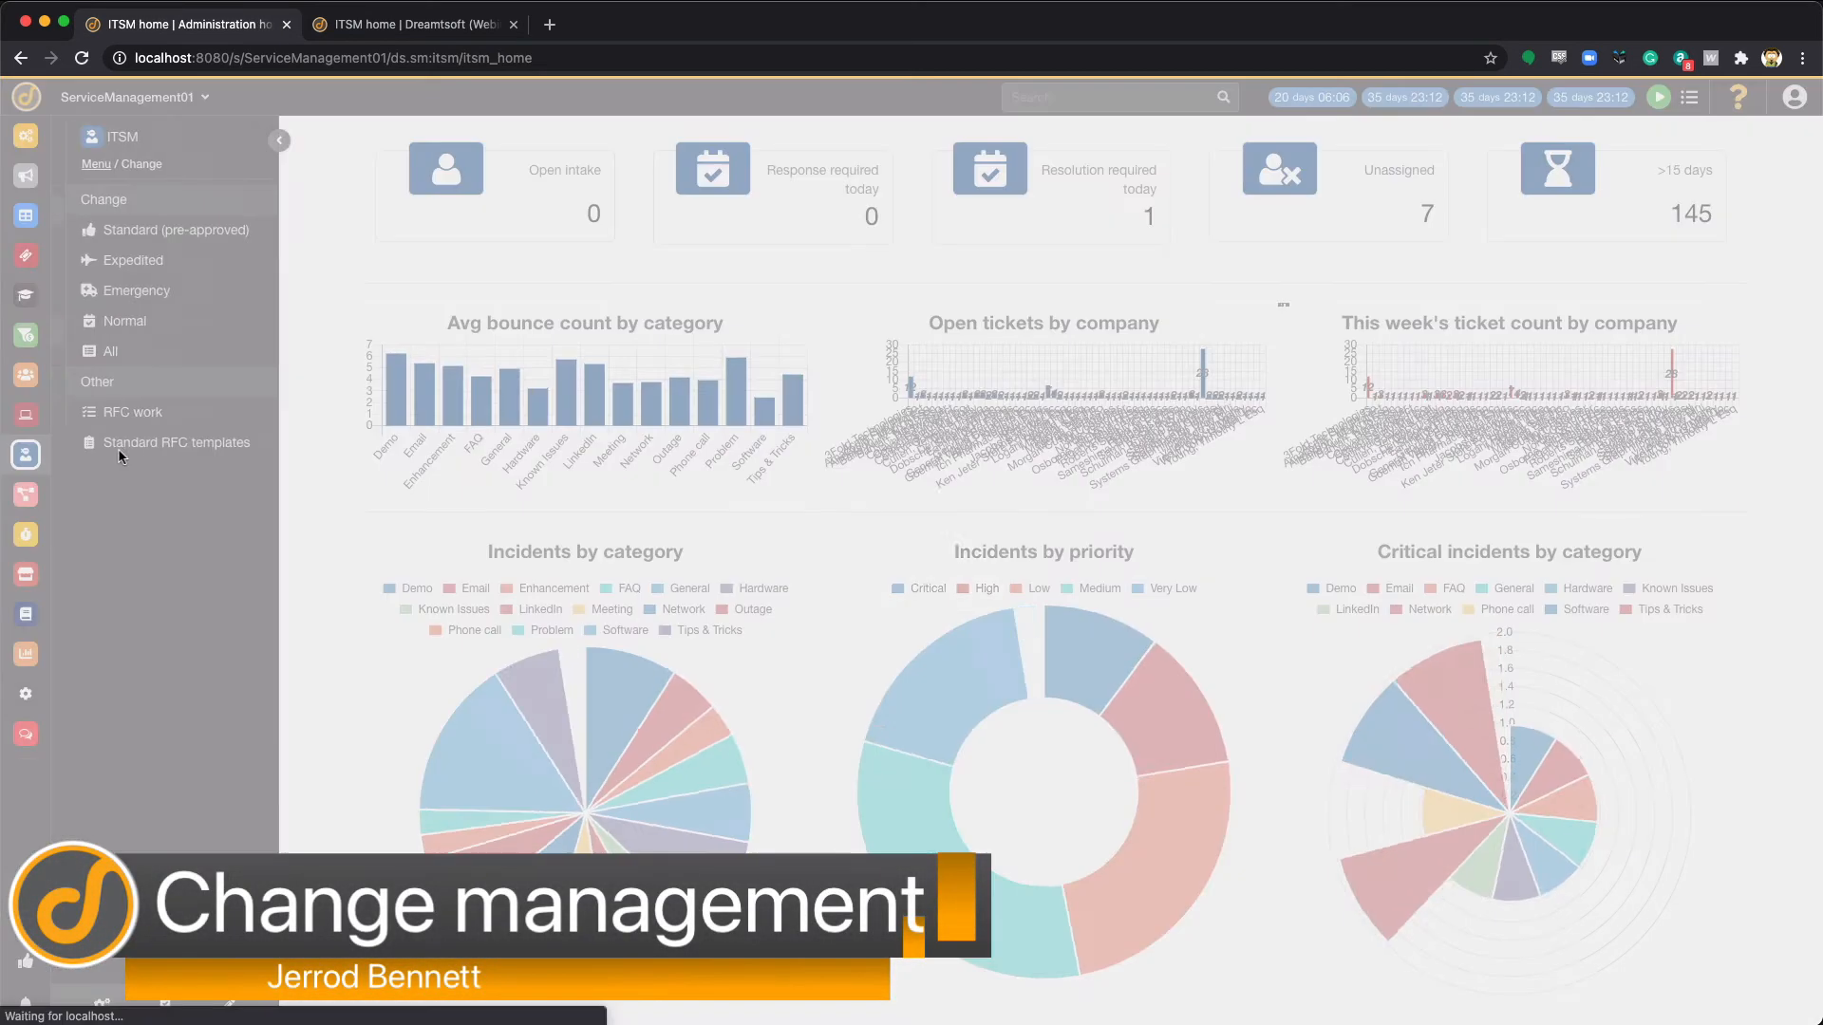
{"action": "left_click", "coordinate": [122, 321]}
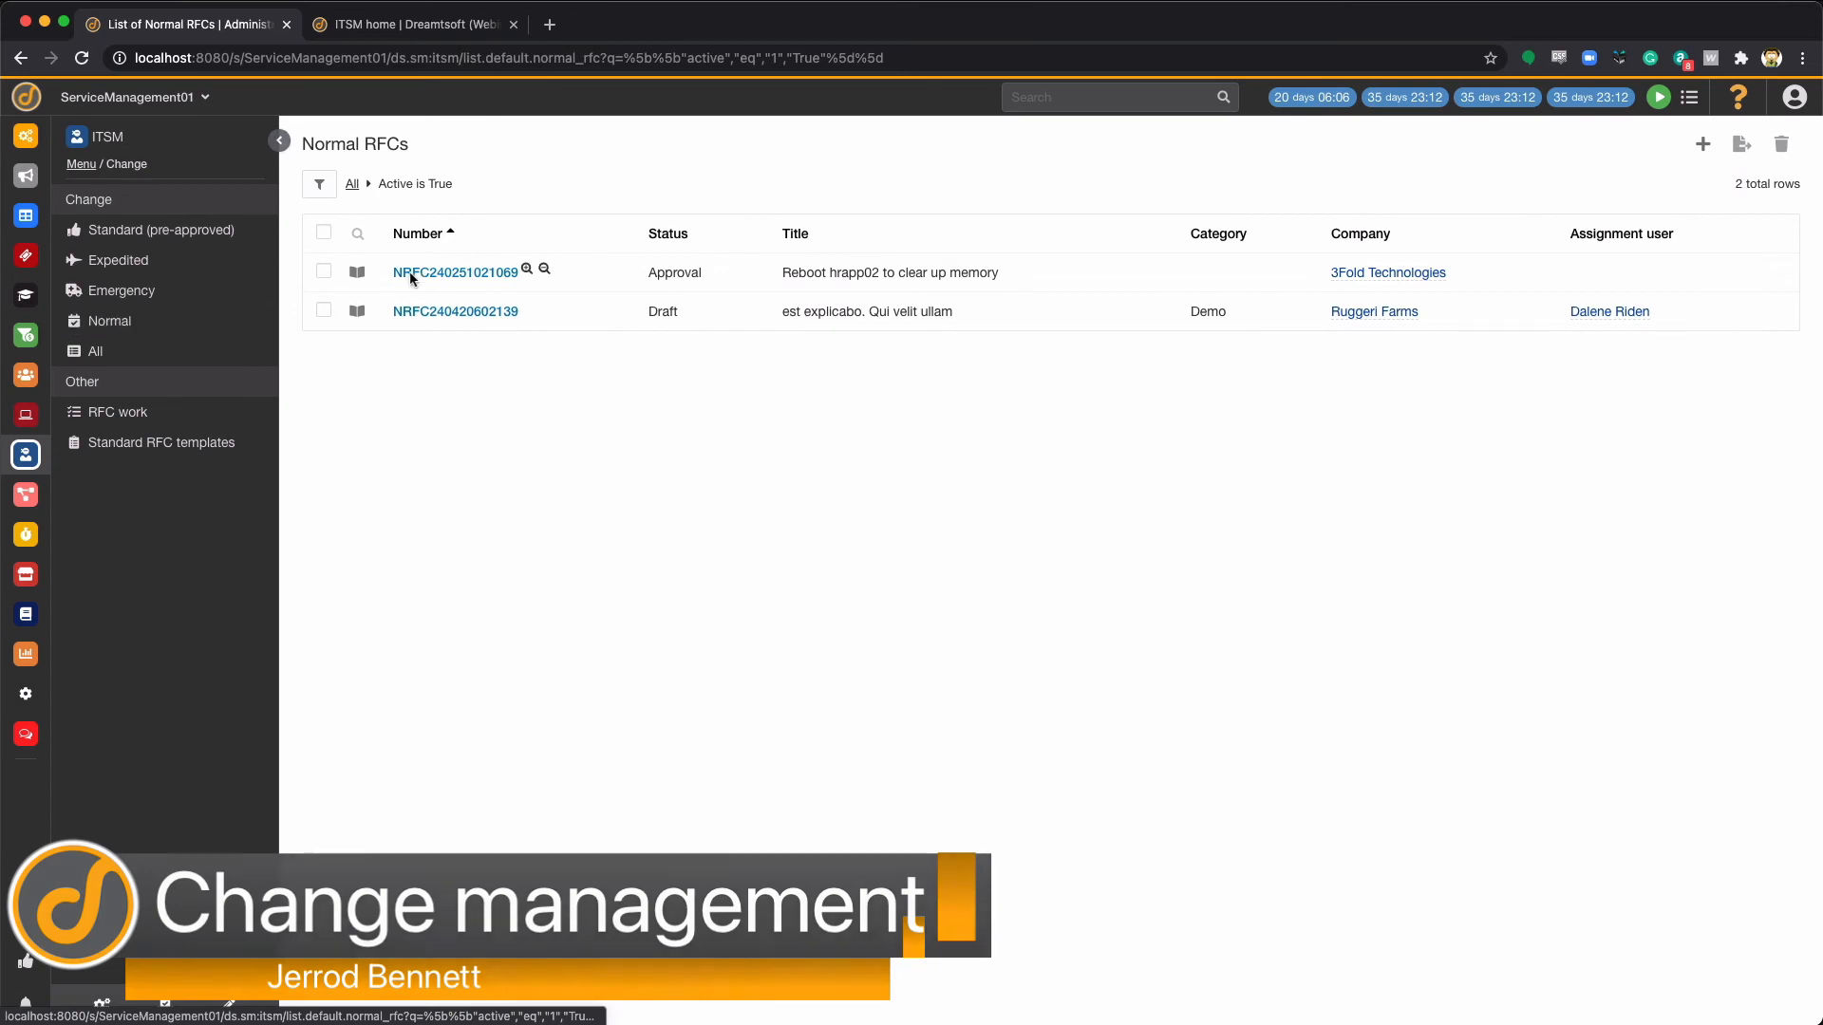
{"action": "left_click", "coordinate": [446, 272]}
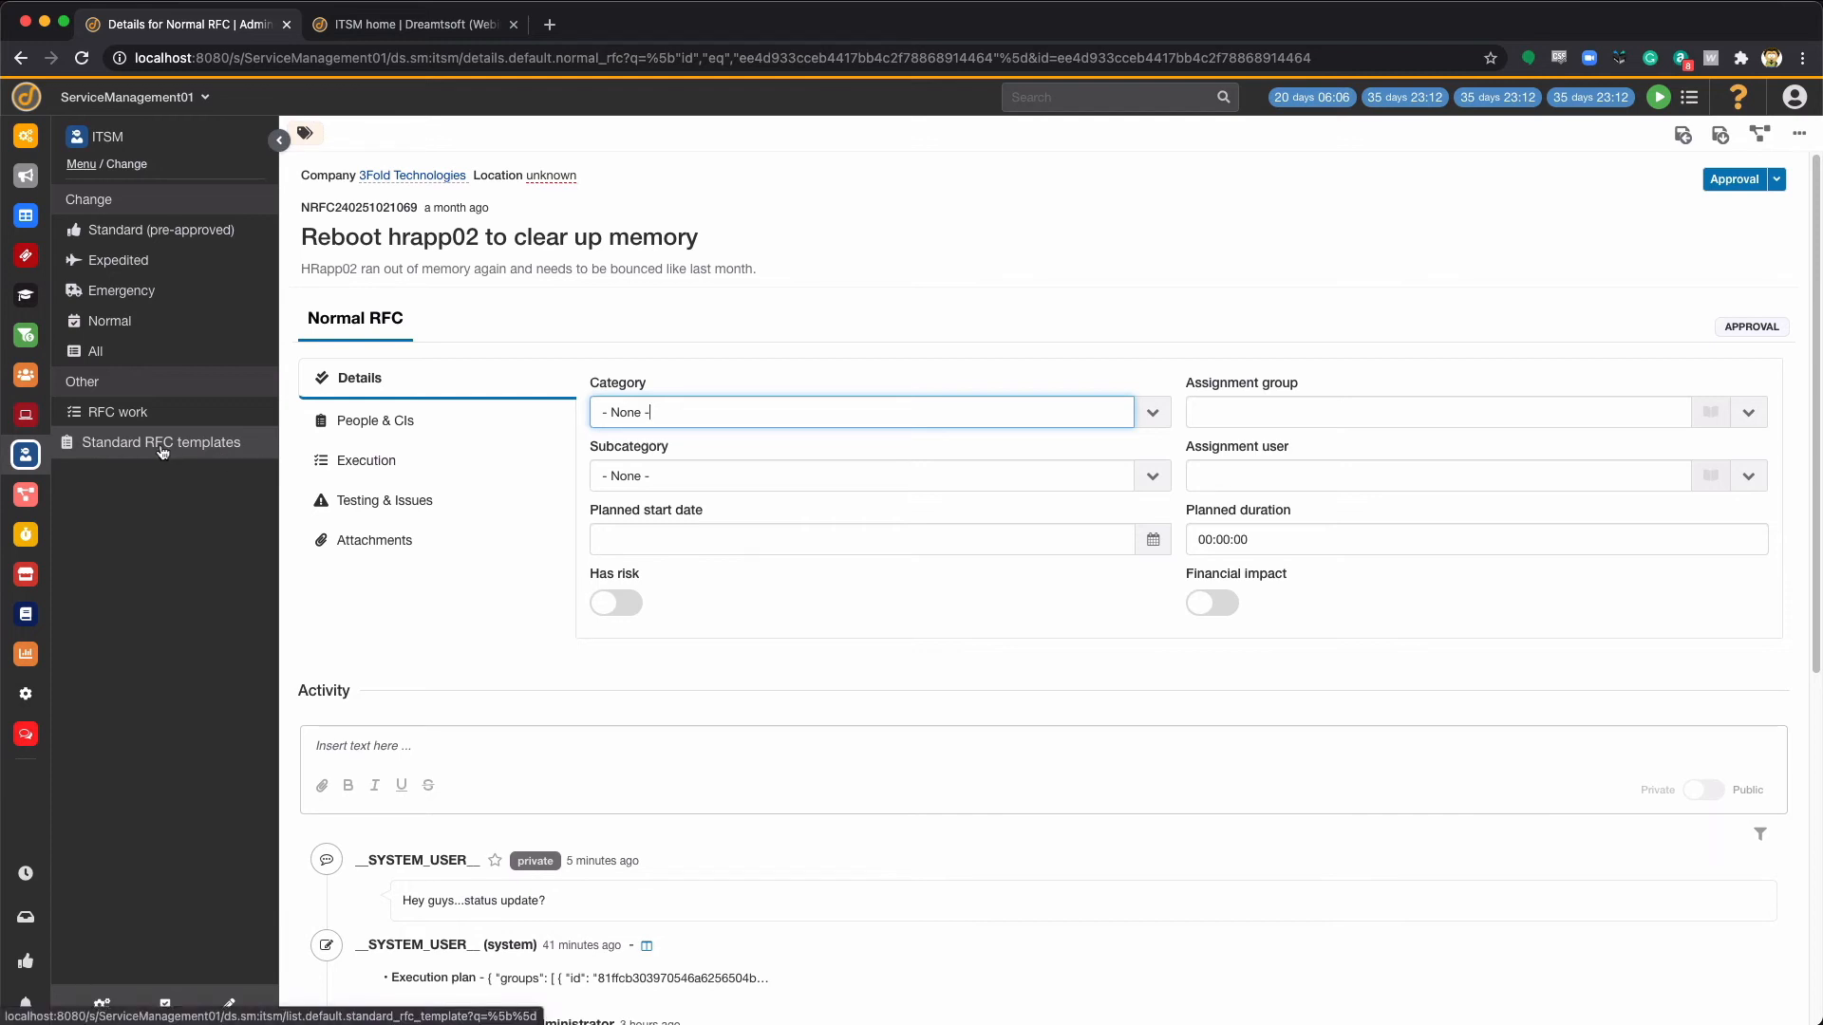
Step: Review the change request's people, configuration items and details, and return to ITSM home
{"action": "left_click", "coordinate": [406, 466]}
{"action": "left_click", "coordinate": [416, 429]}
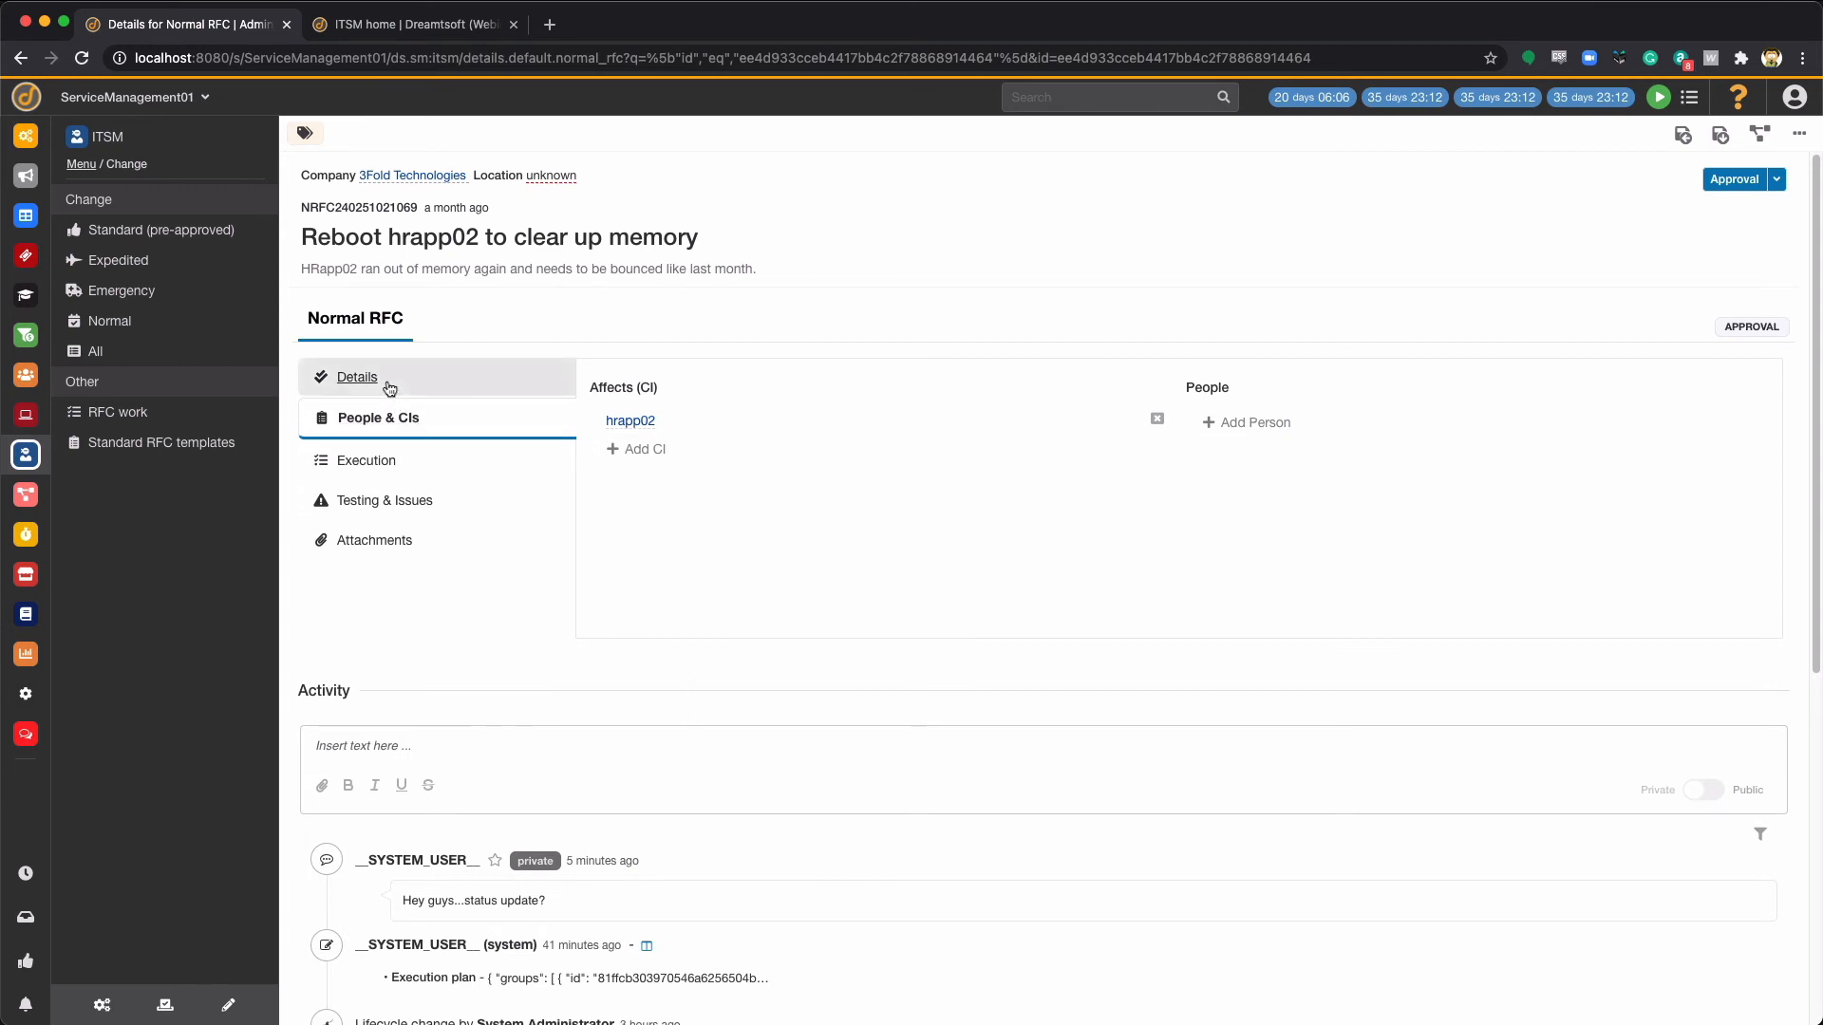
{"action": "left_click", "coordinate": [388, 386]}
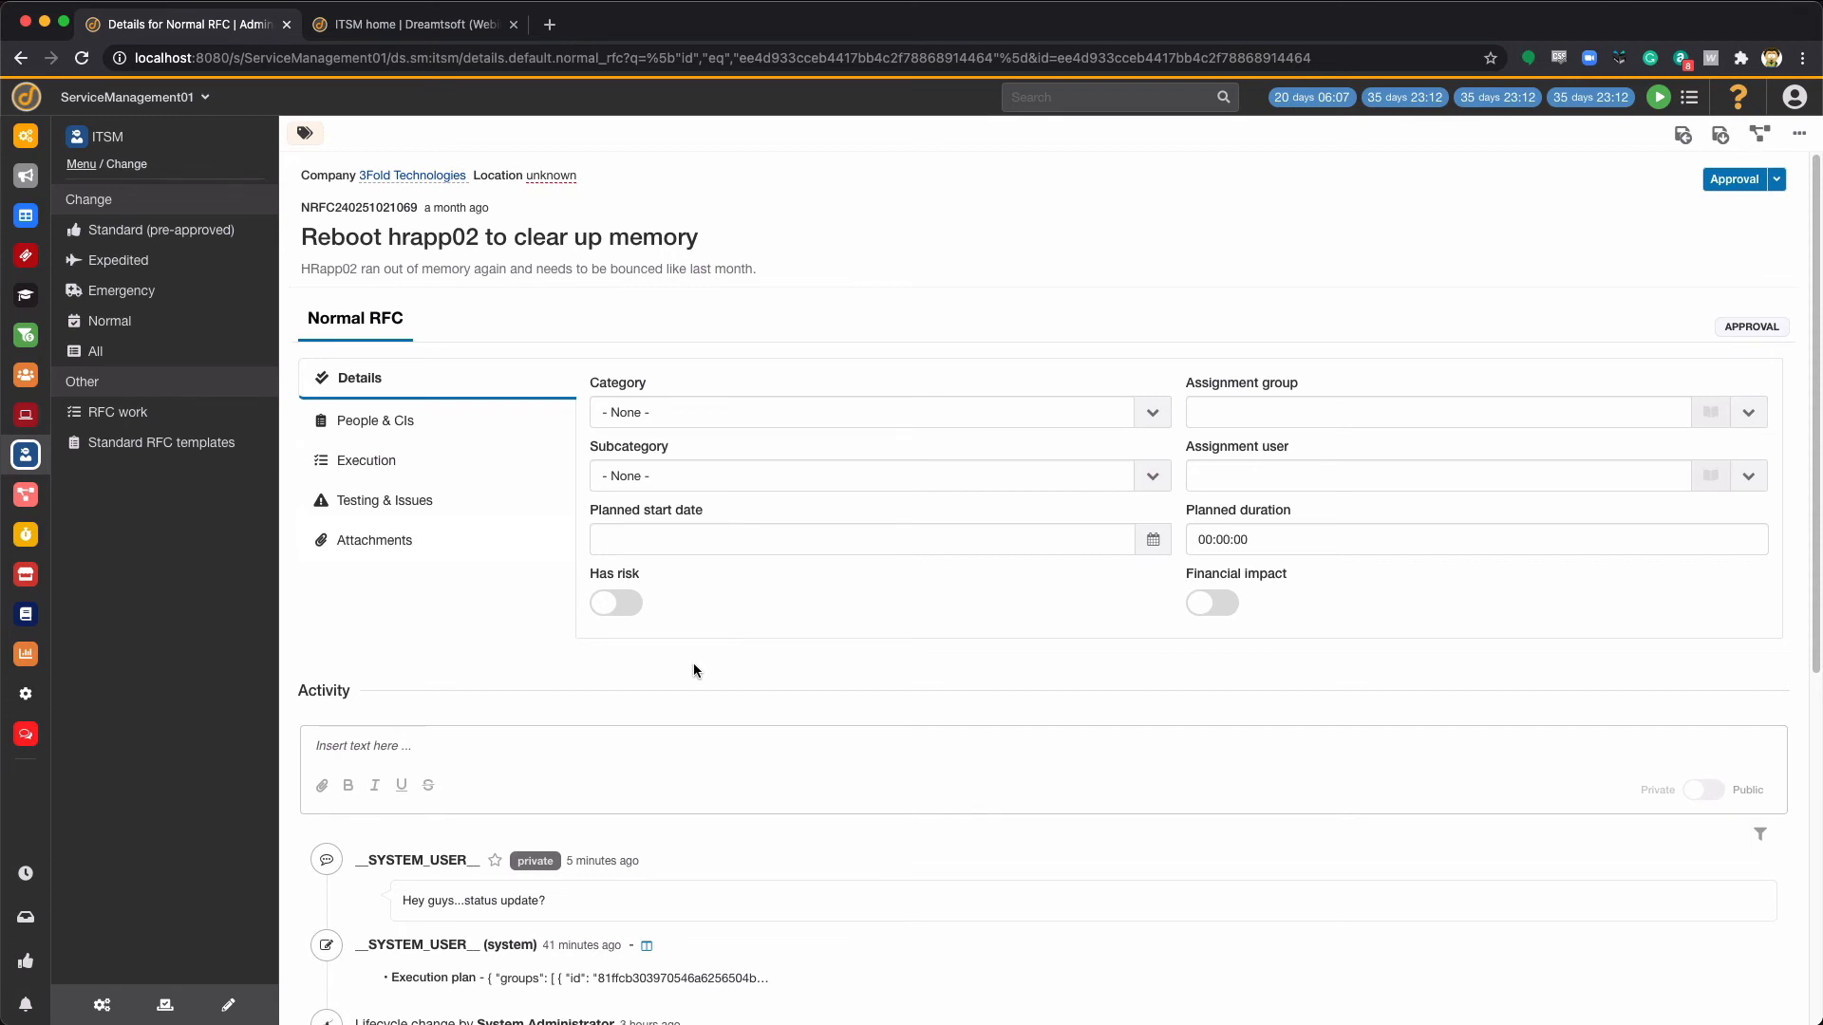
{"action": "left_click", "coordinate": [26, 454]}
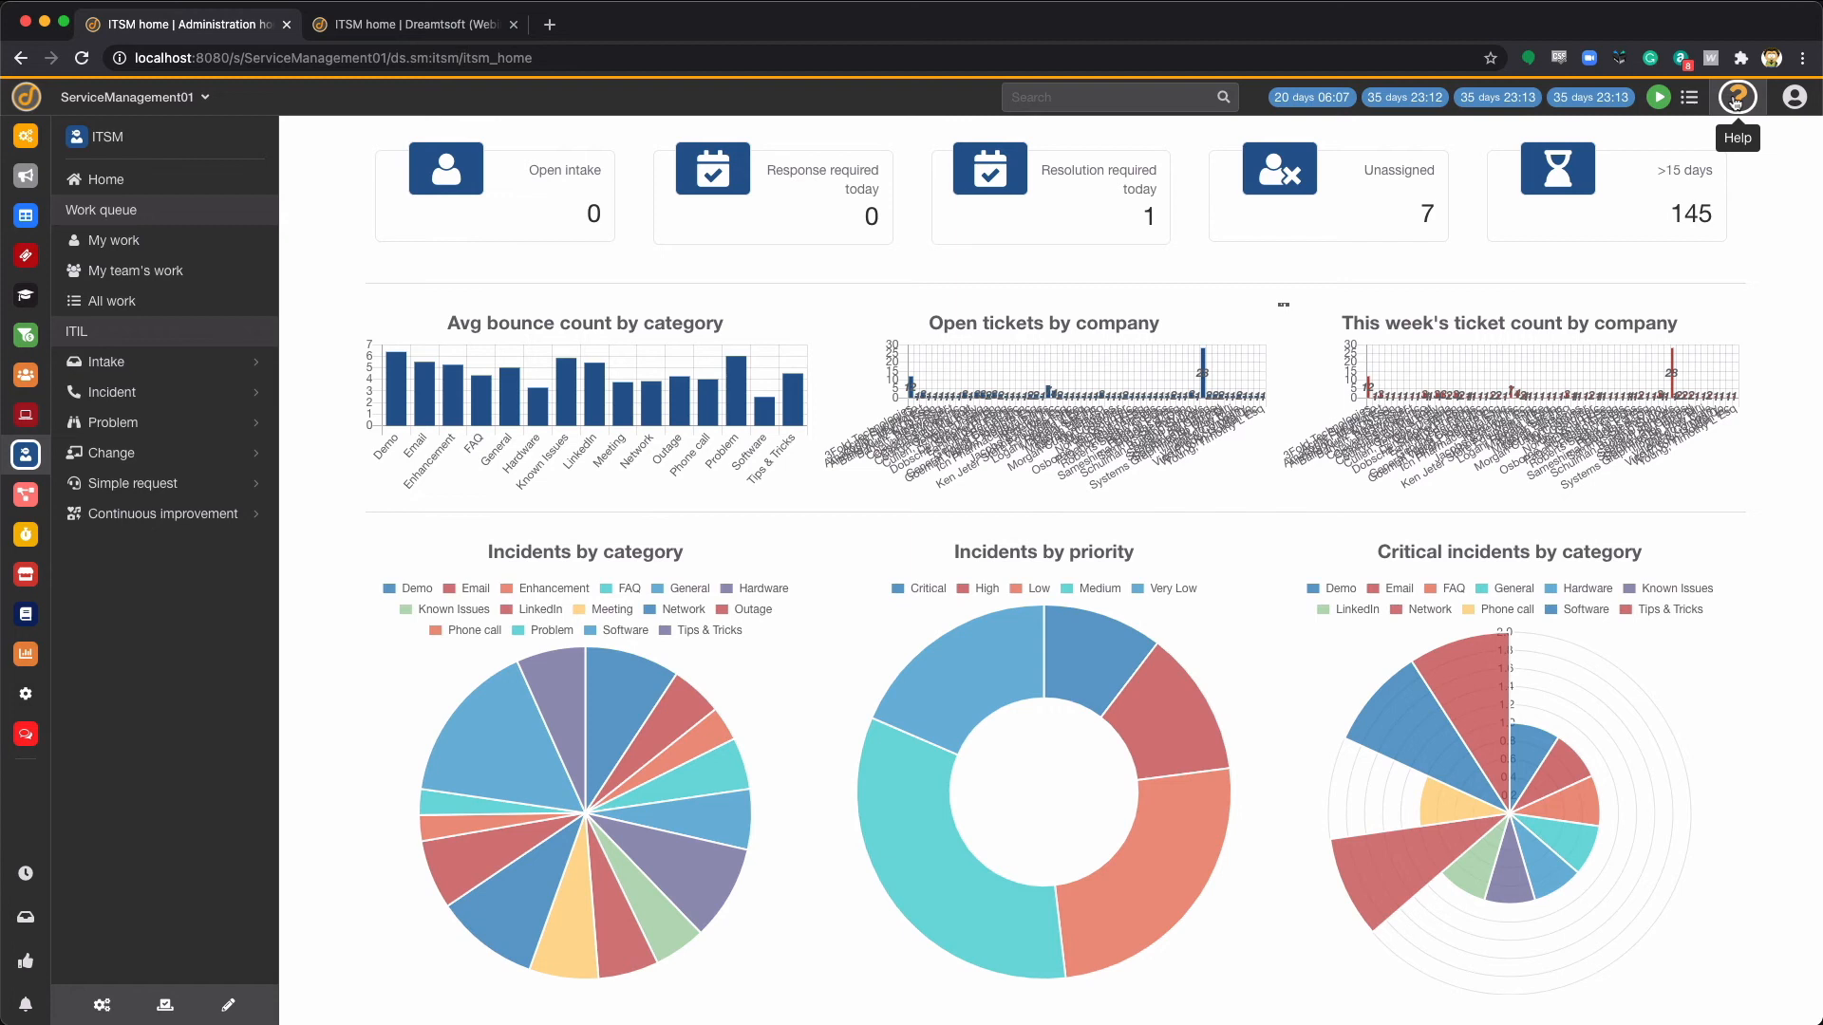
Step: Switch to the Webinar space's service desk site and examine the list of companies in its company picker
{"action": "left_click", "coordinate": [413, 25]}
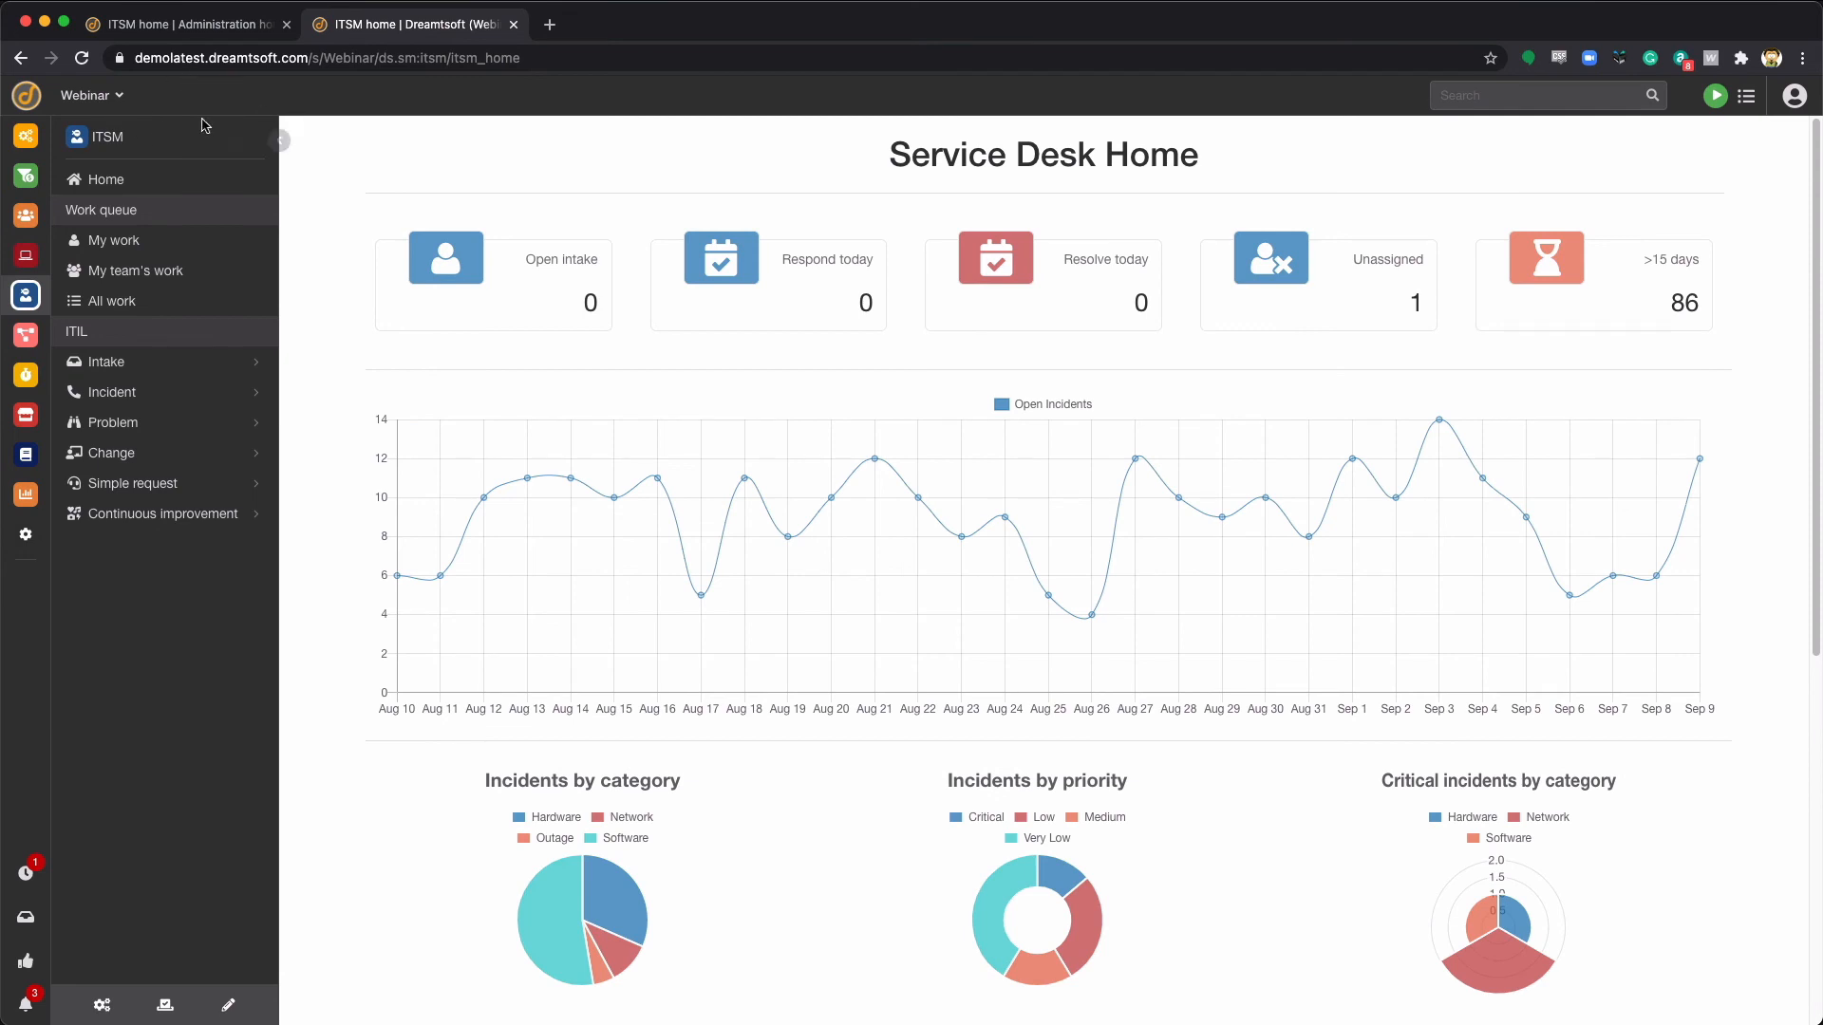
{"action": "left_click", "coordinate": [120, 99]}
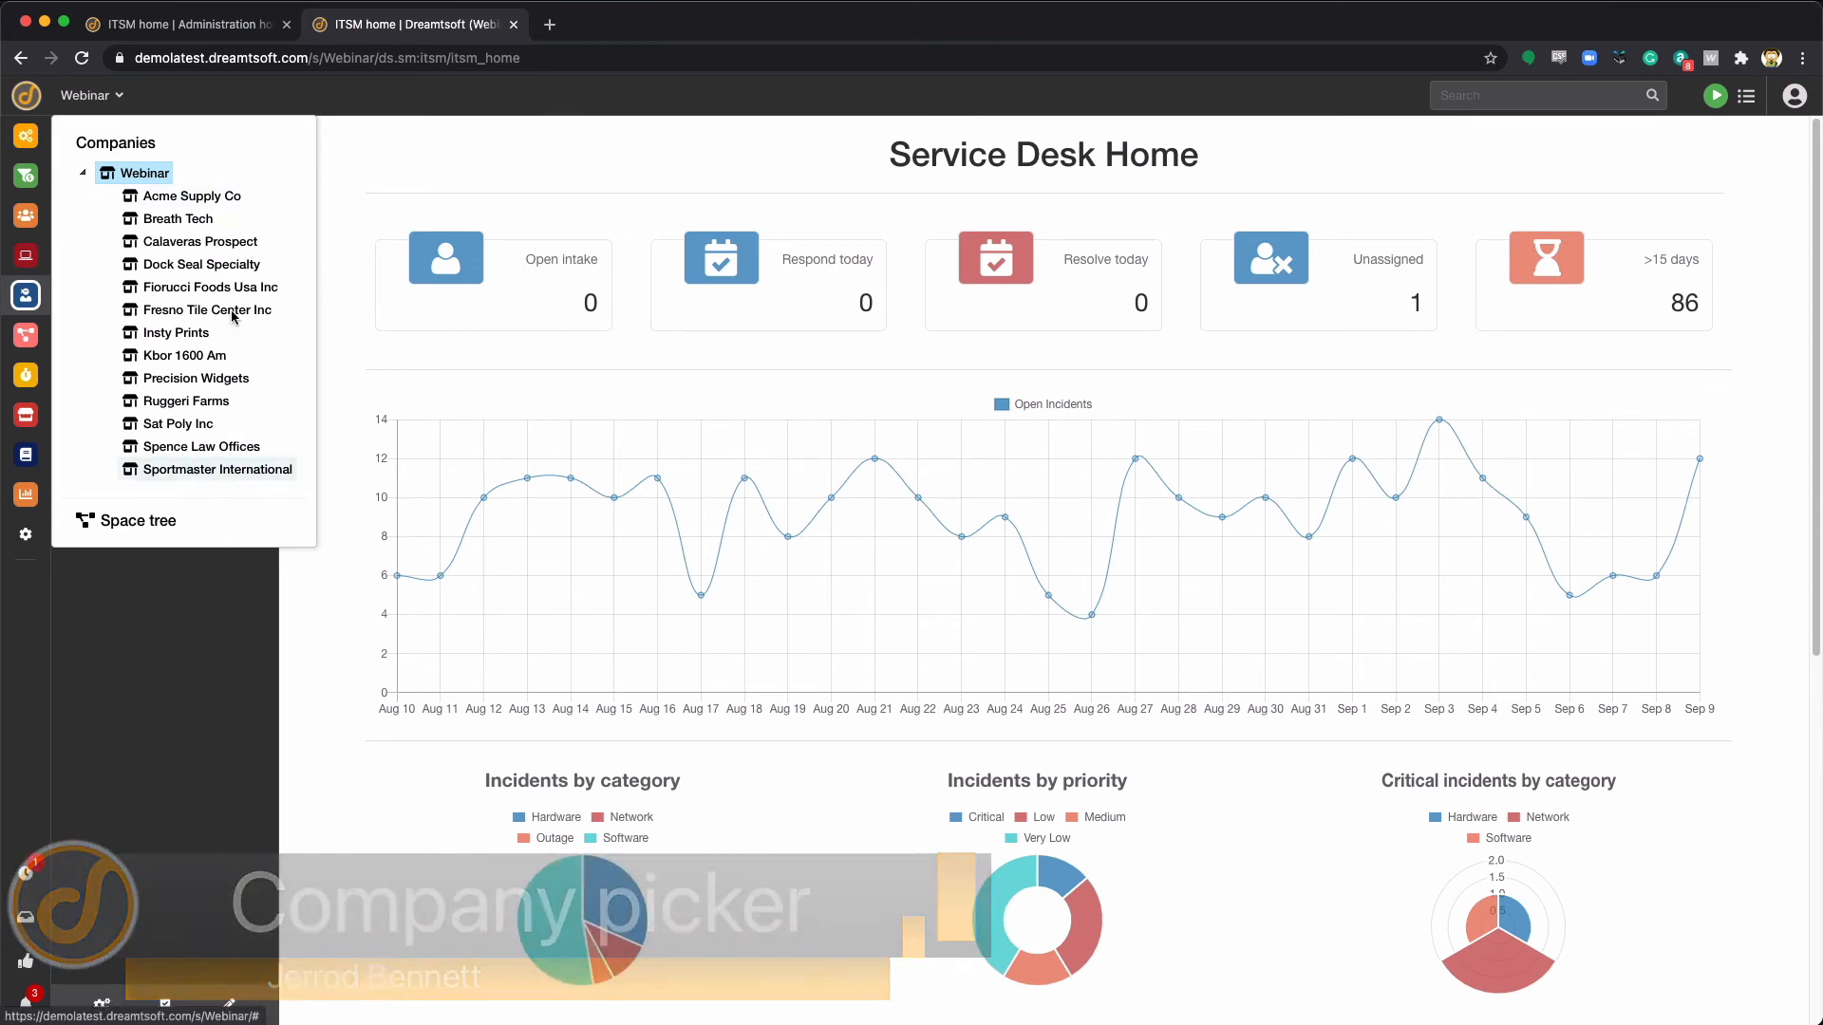
{"action": "left_click", "coordinate": [388, 116]}
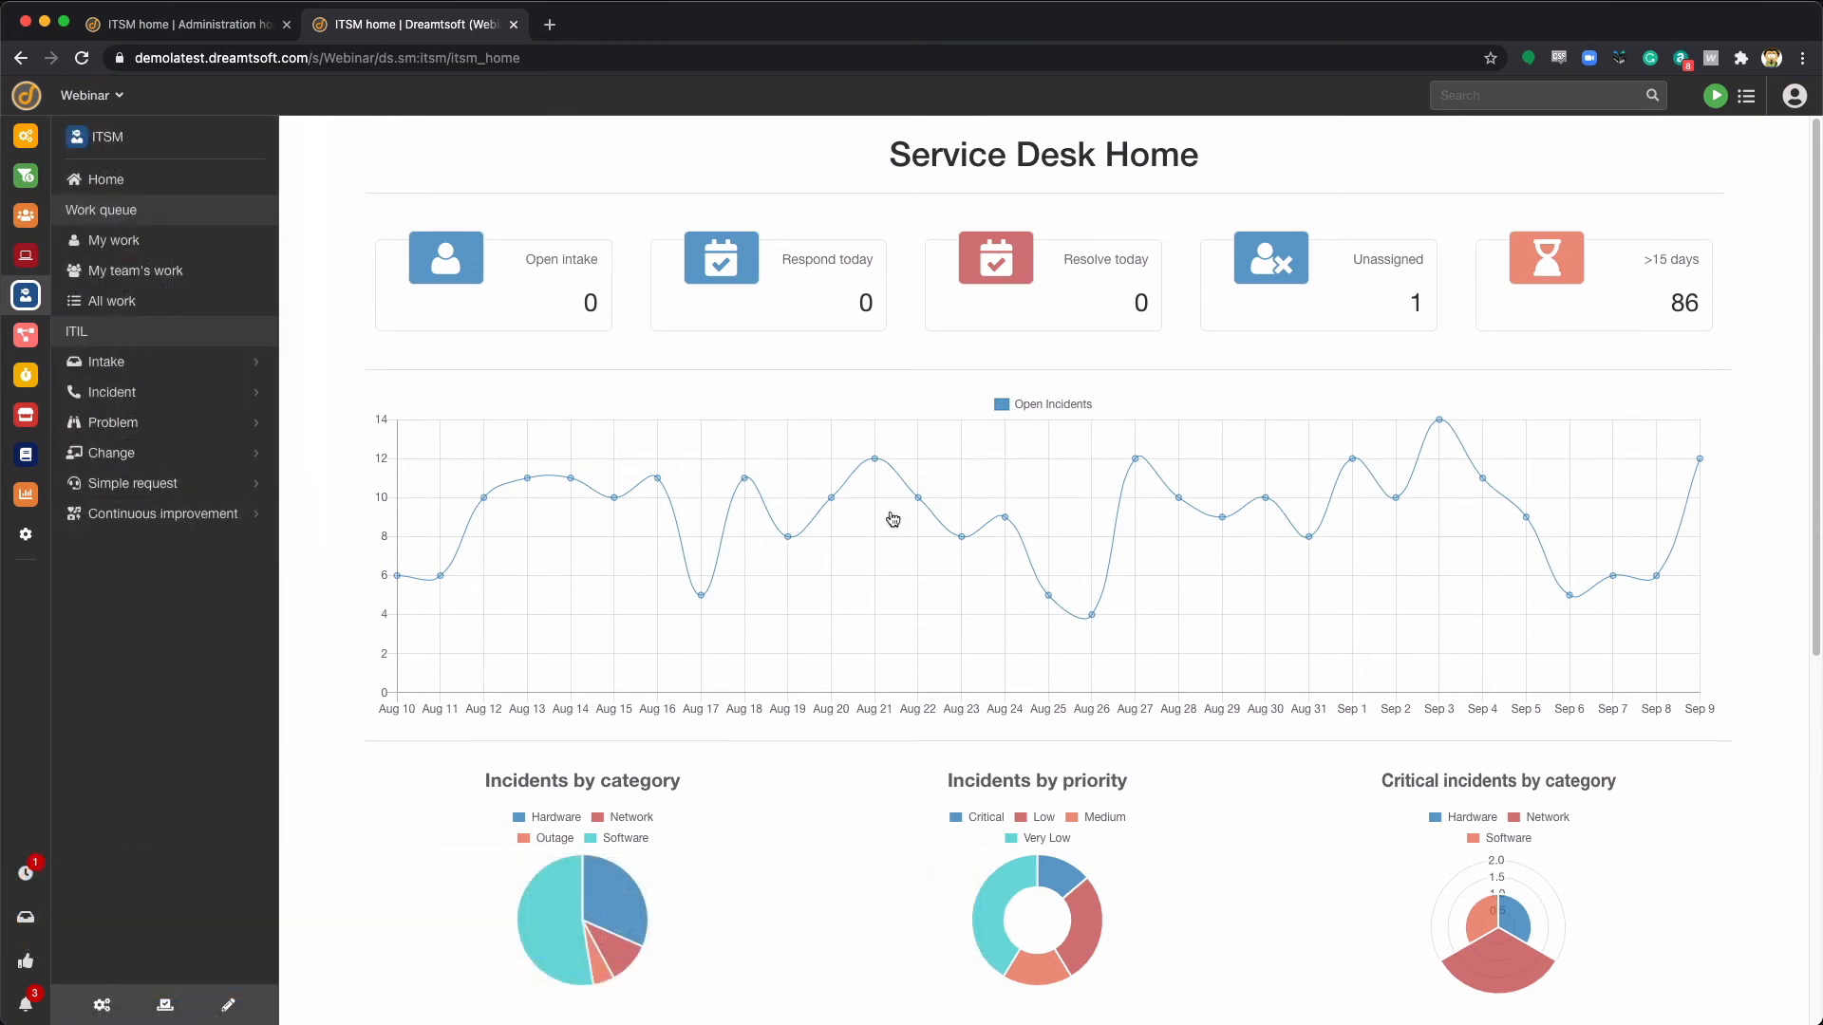
{"action": "left_click", "coordinate": [115, 102]}
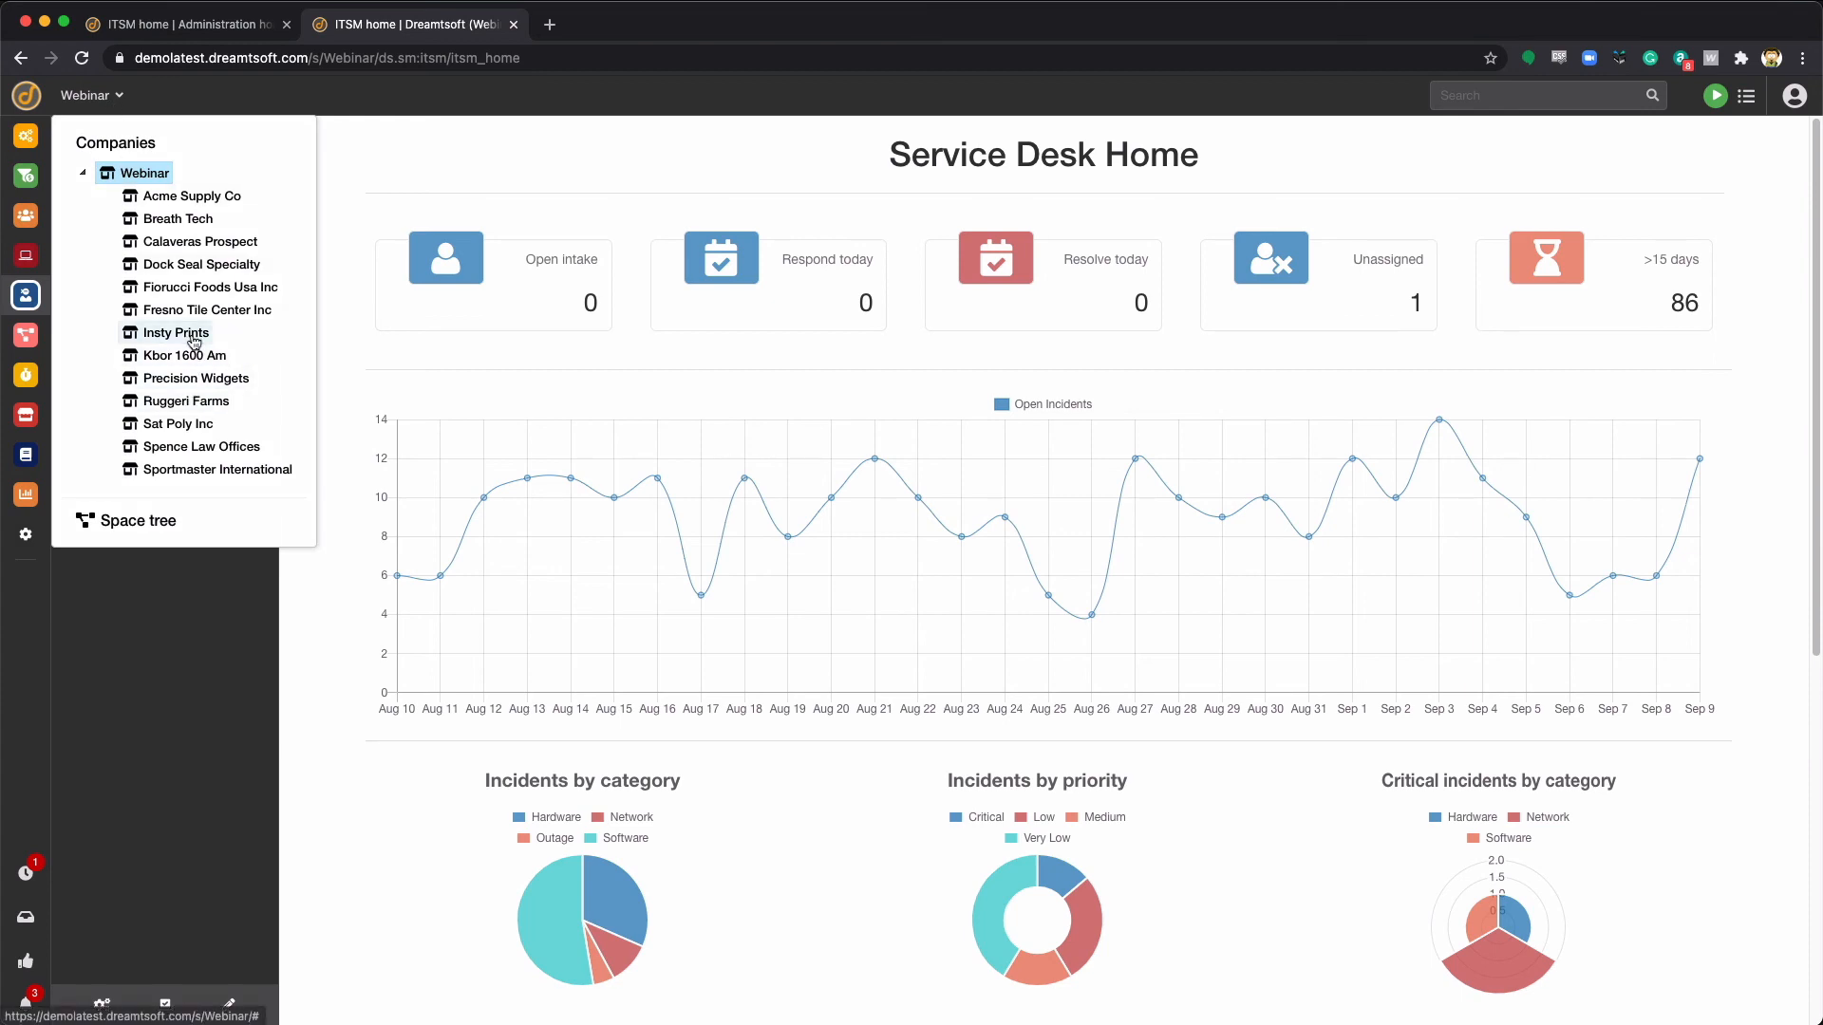
{"action": "left_click", "coordinate": [107, 102]}
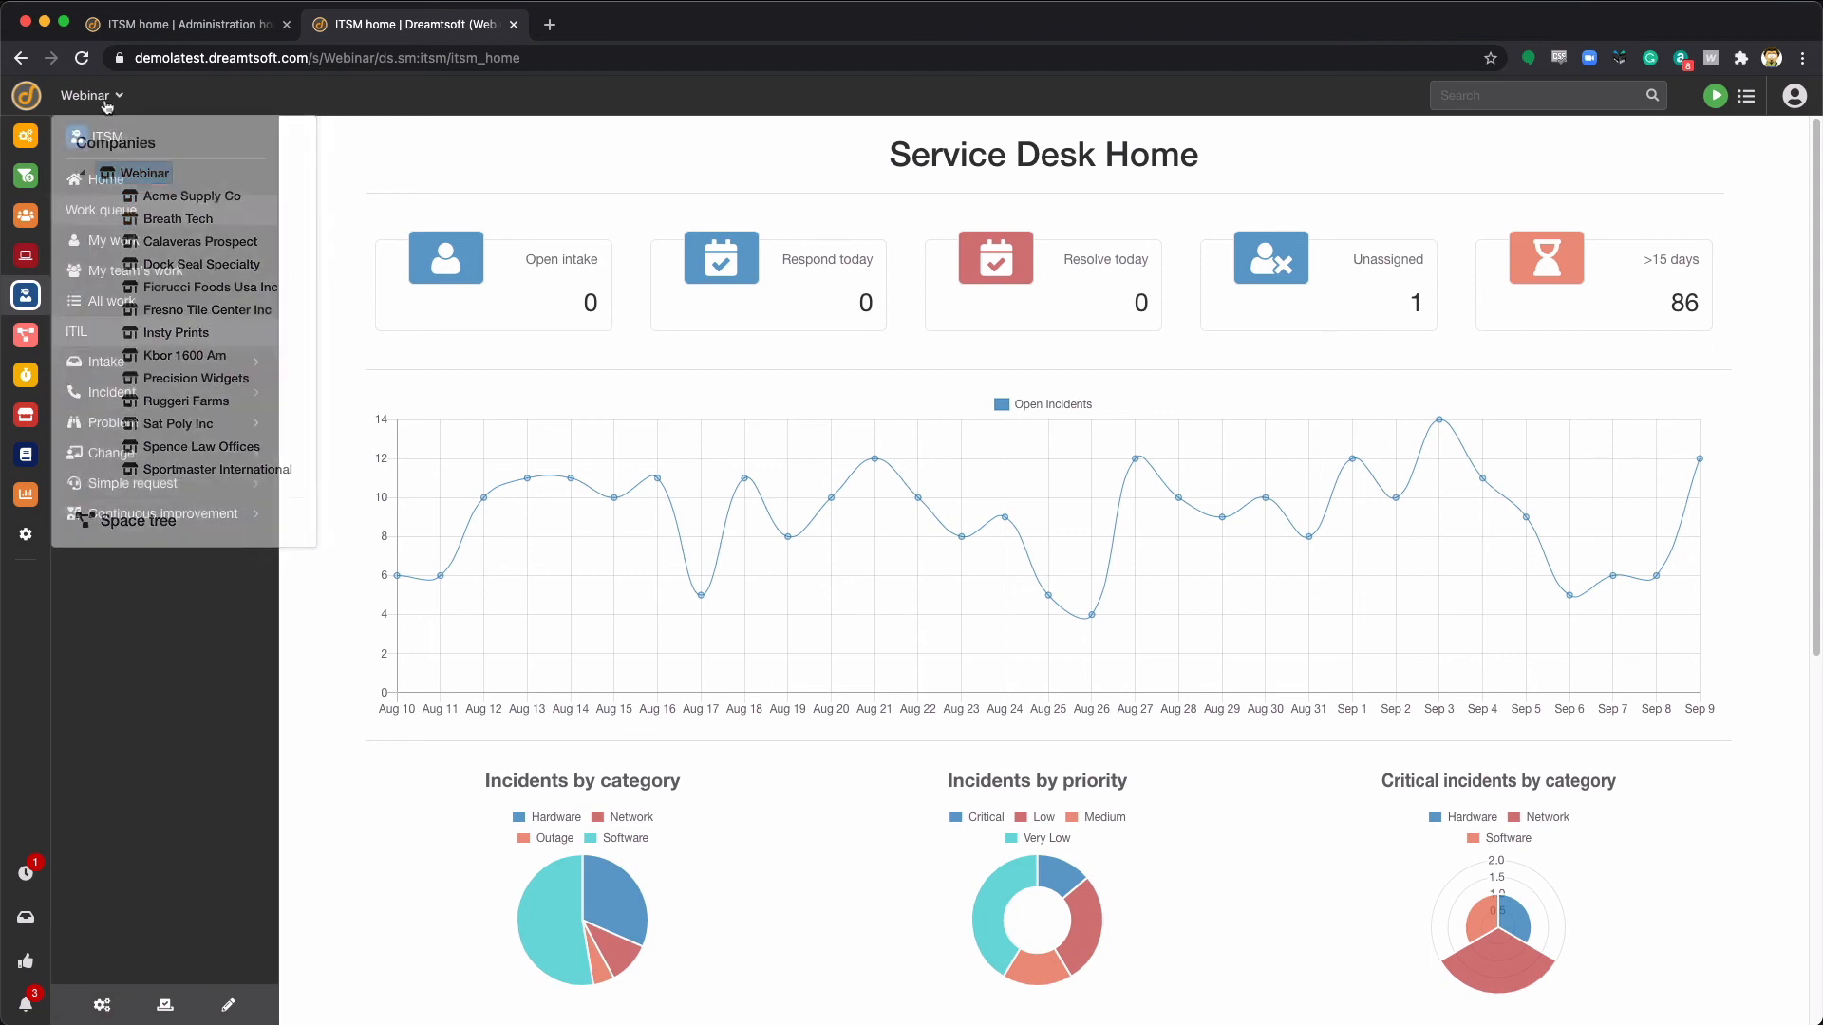
{"action": "left_click", "coordinate": [107, 102]}
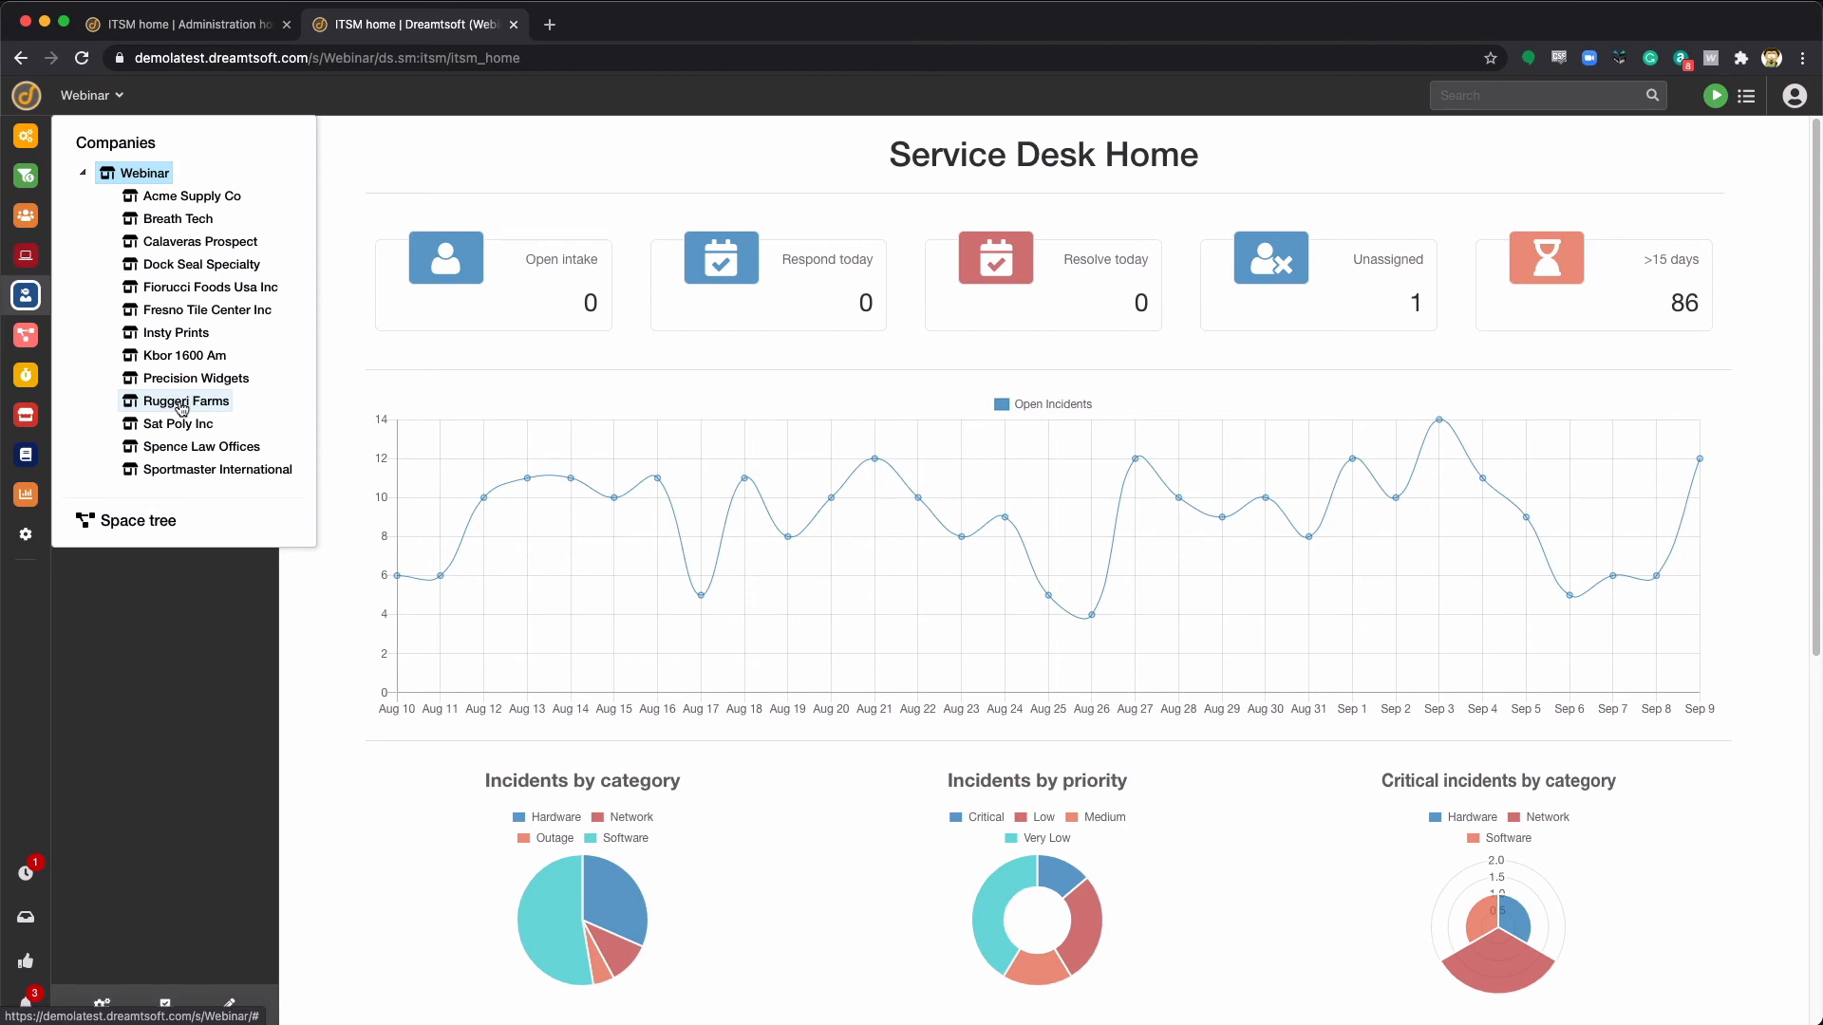
{"action": "left_click", "coordinate": [341, 136]}
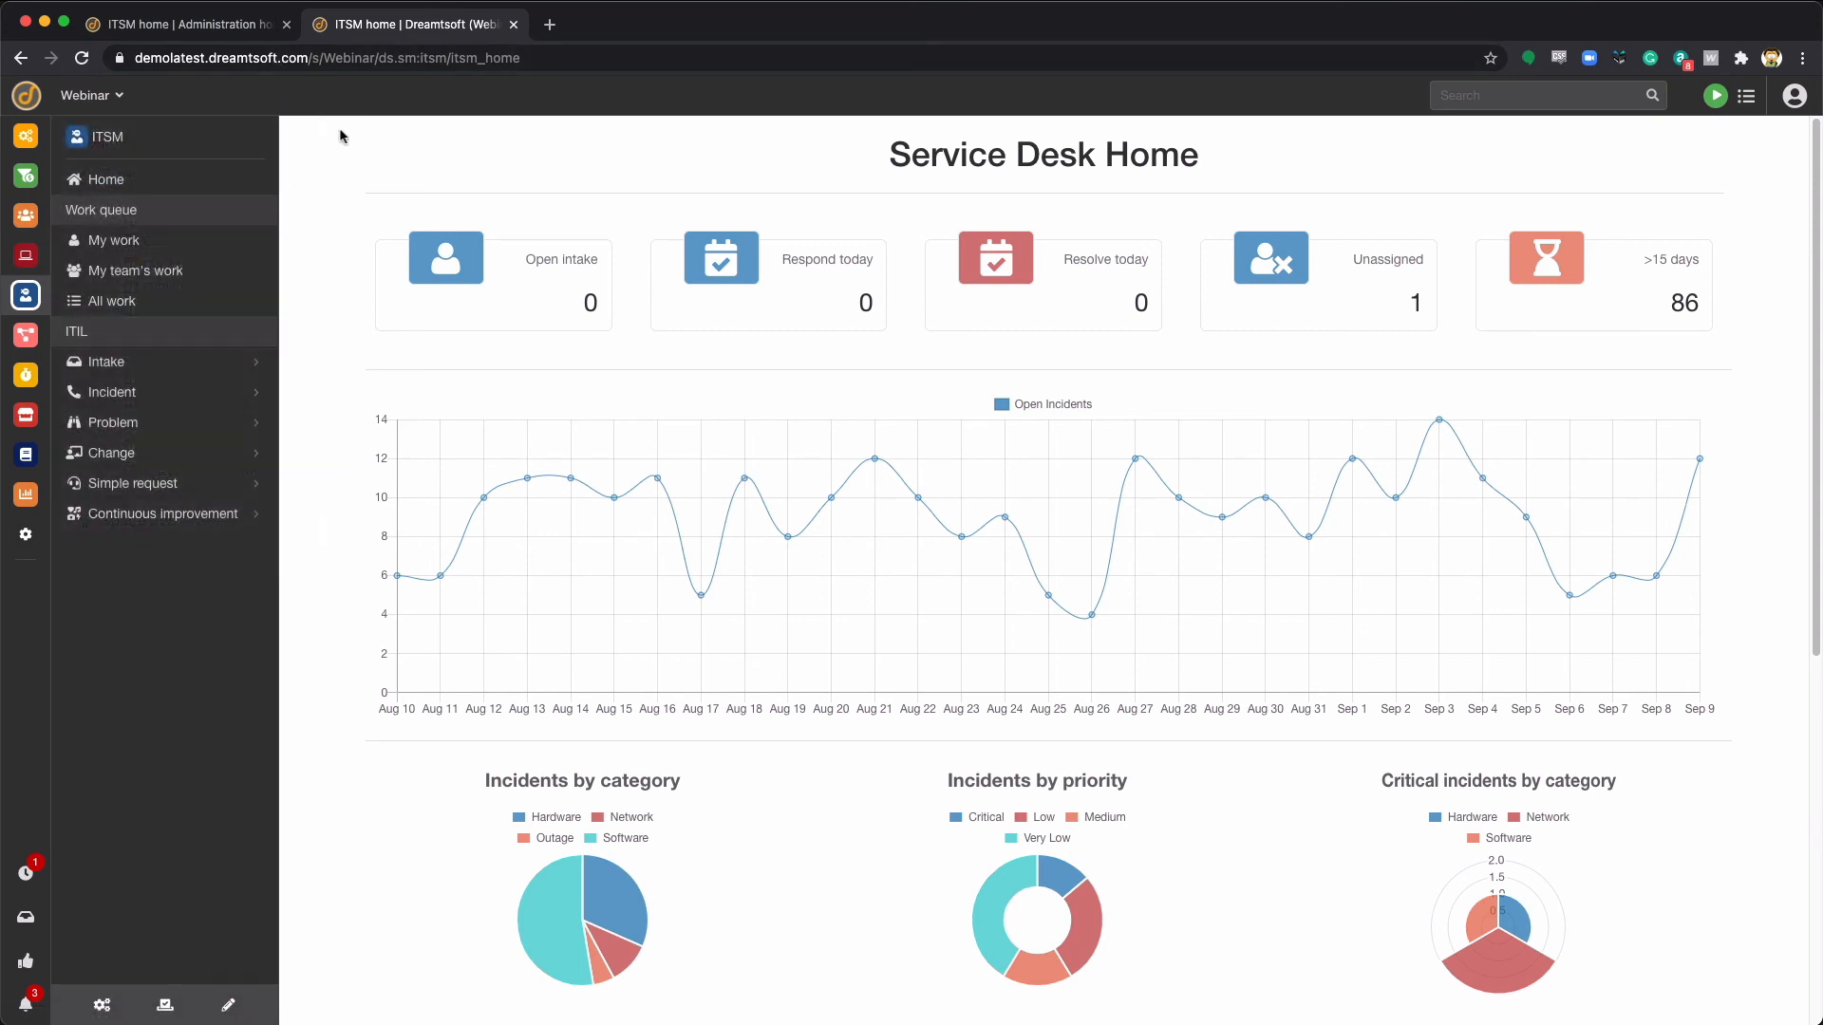
Step: Open the 3Fold Technologies company record from Customers and bring up its Company360 view
{"action": "left_click", "coordinate": [46, 225]}
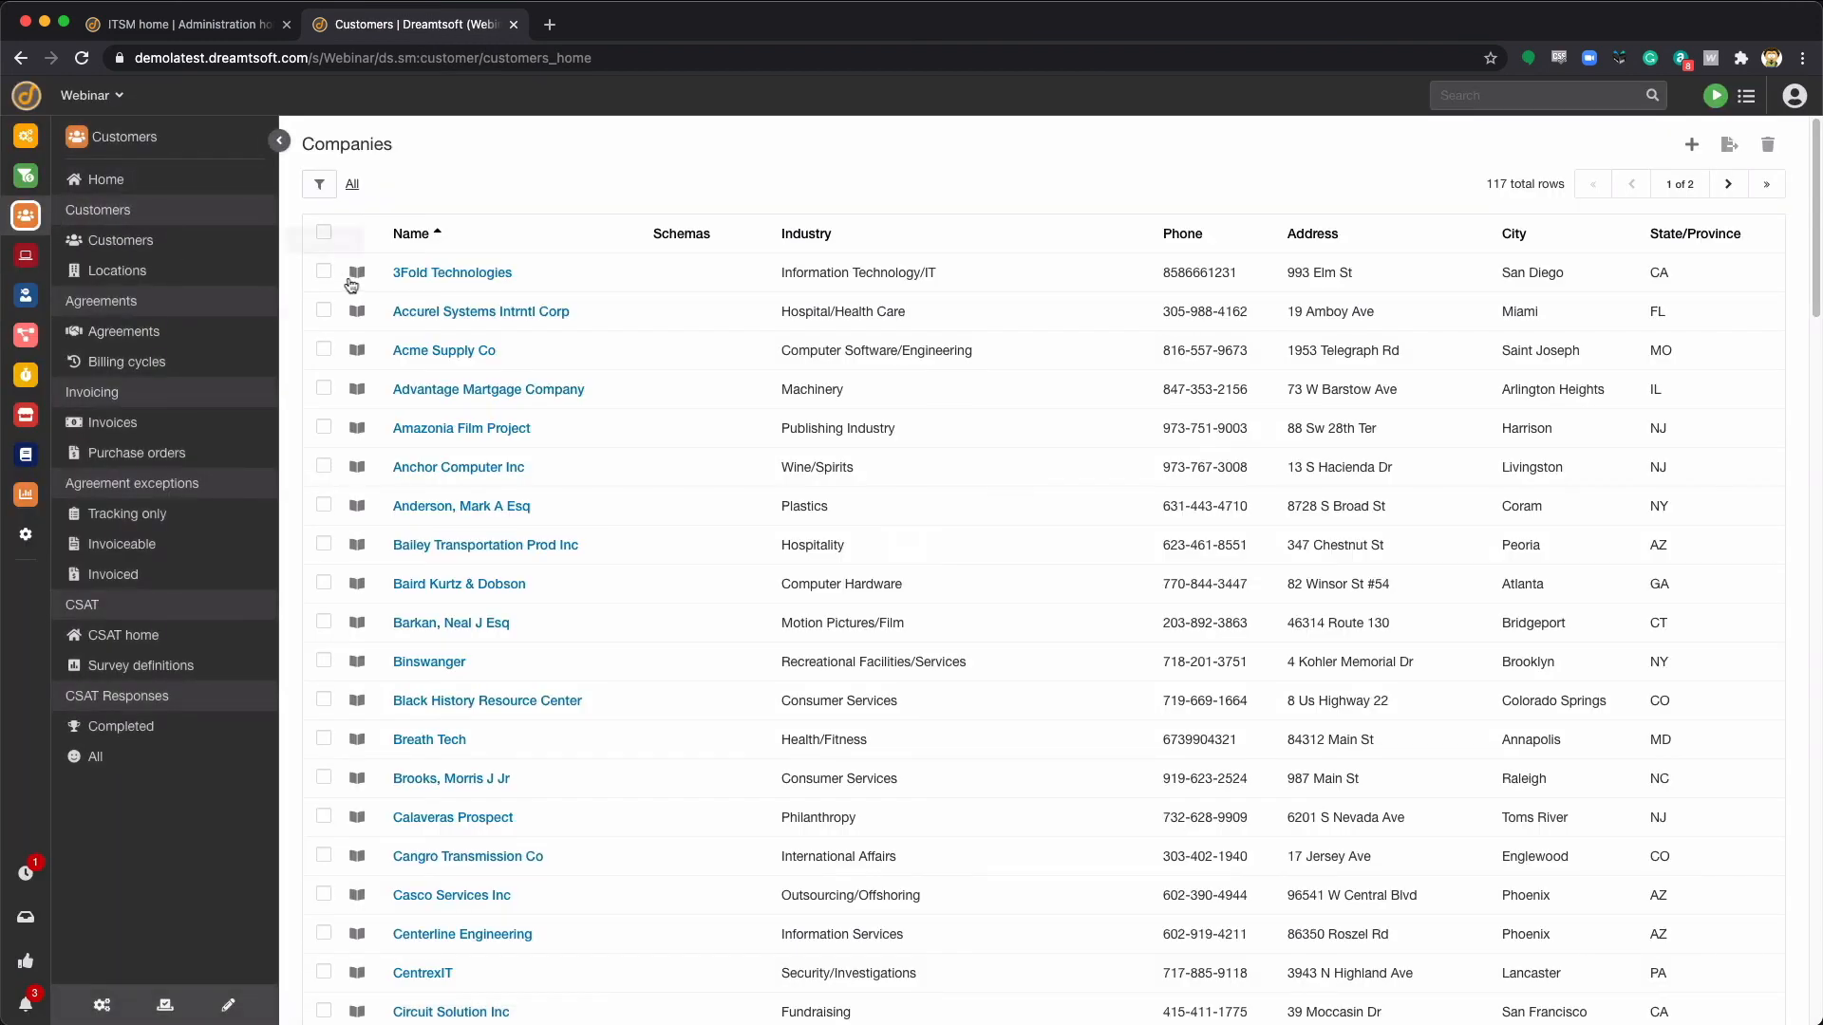
{"action": "left_click", "coordinate": [418, 275]}
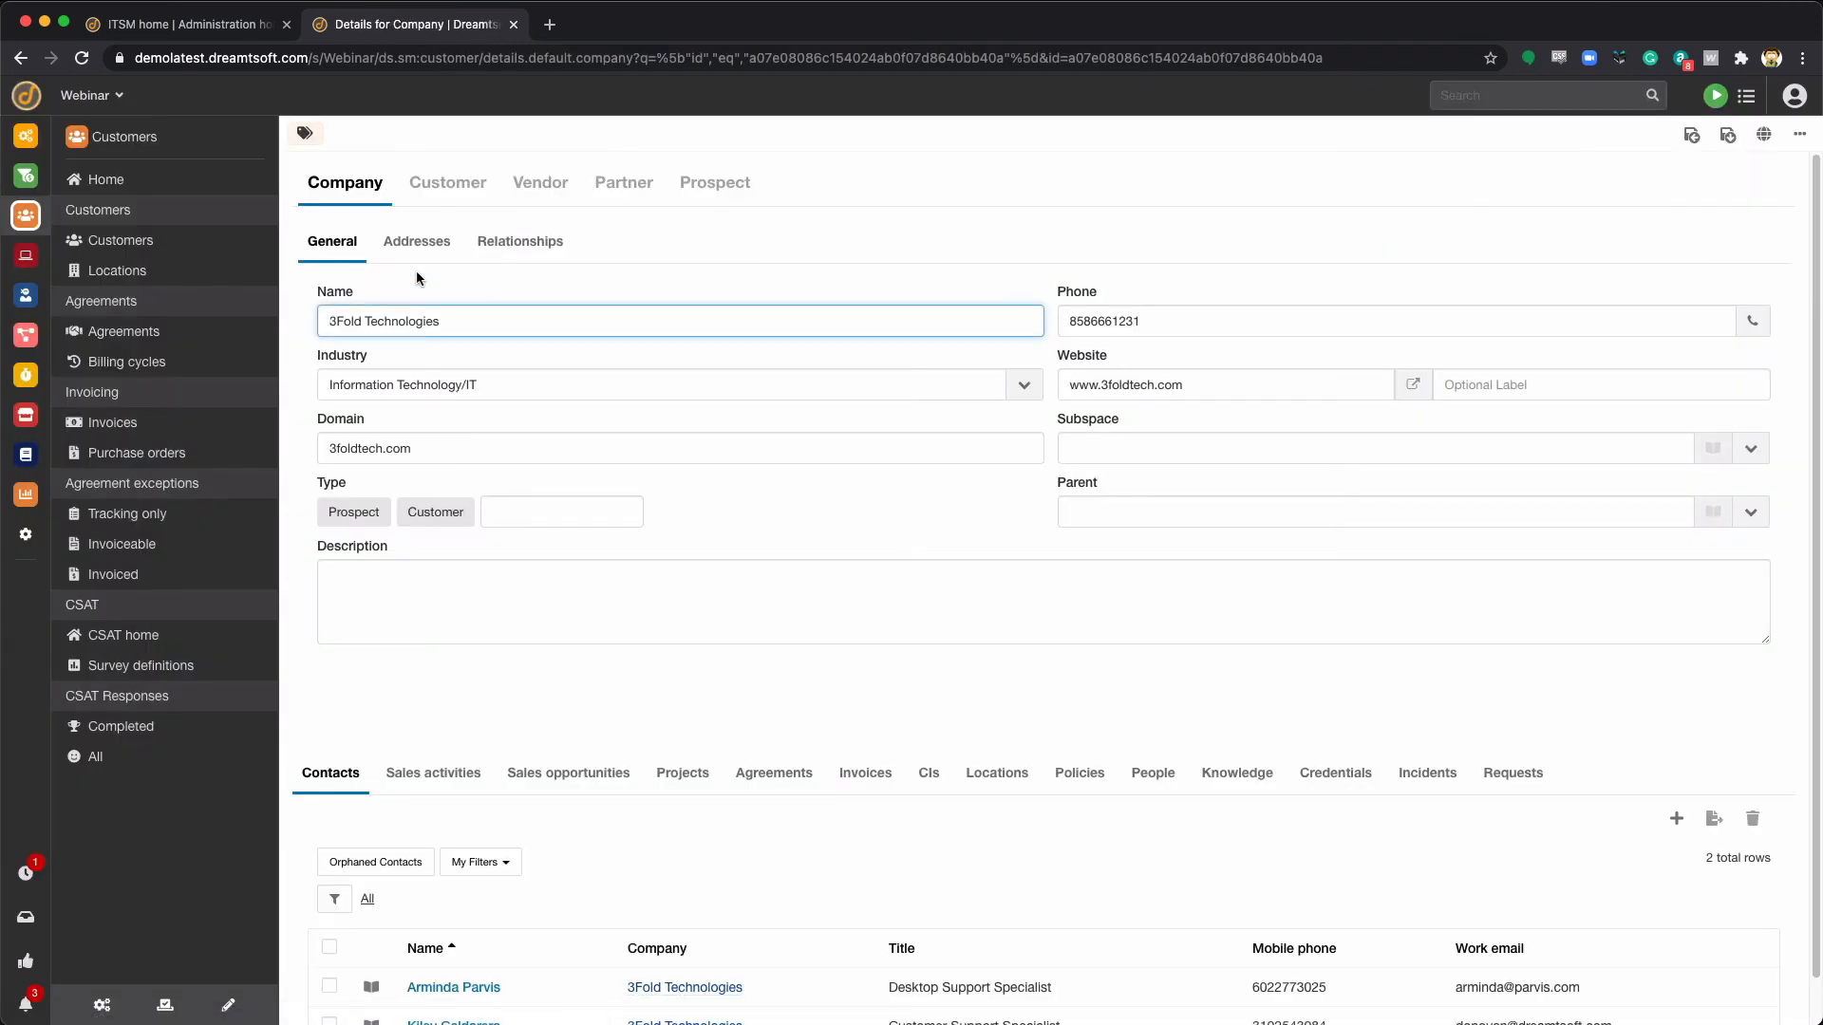
{"action": "left_click", "coordinate": [1765, 134]}
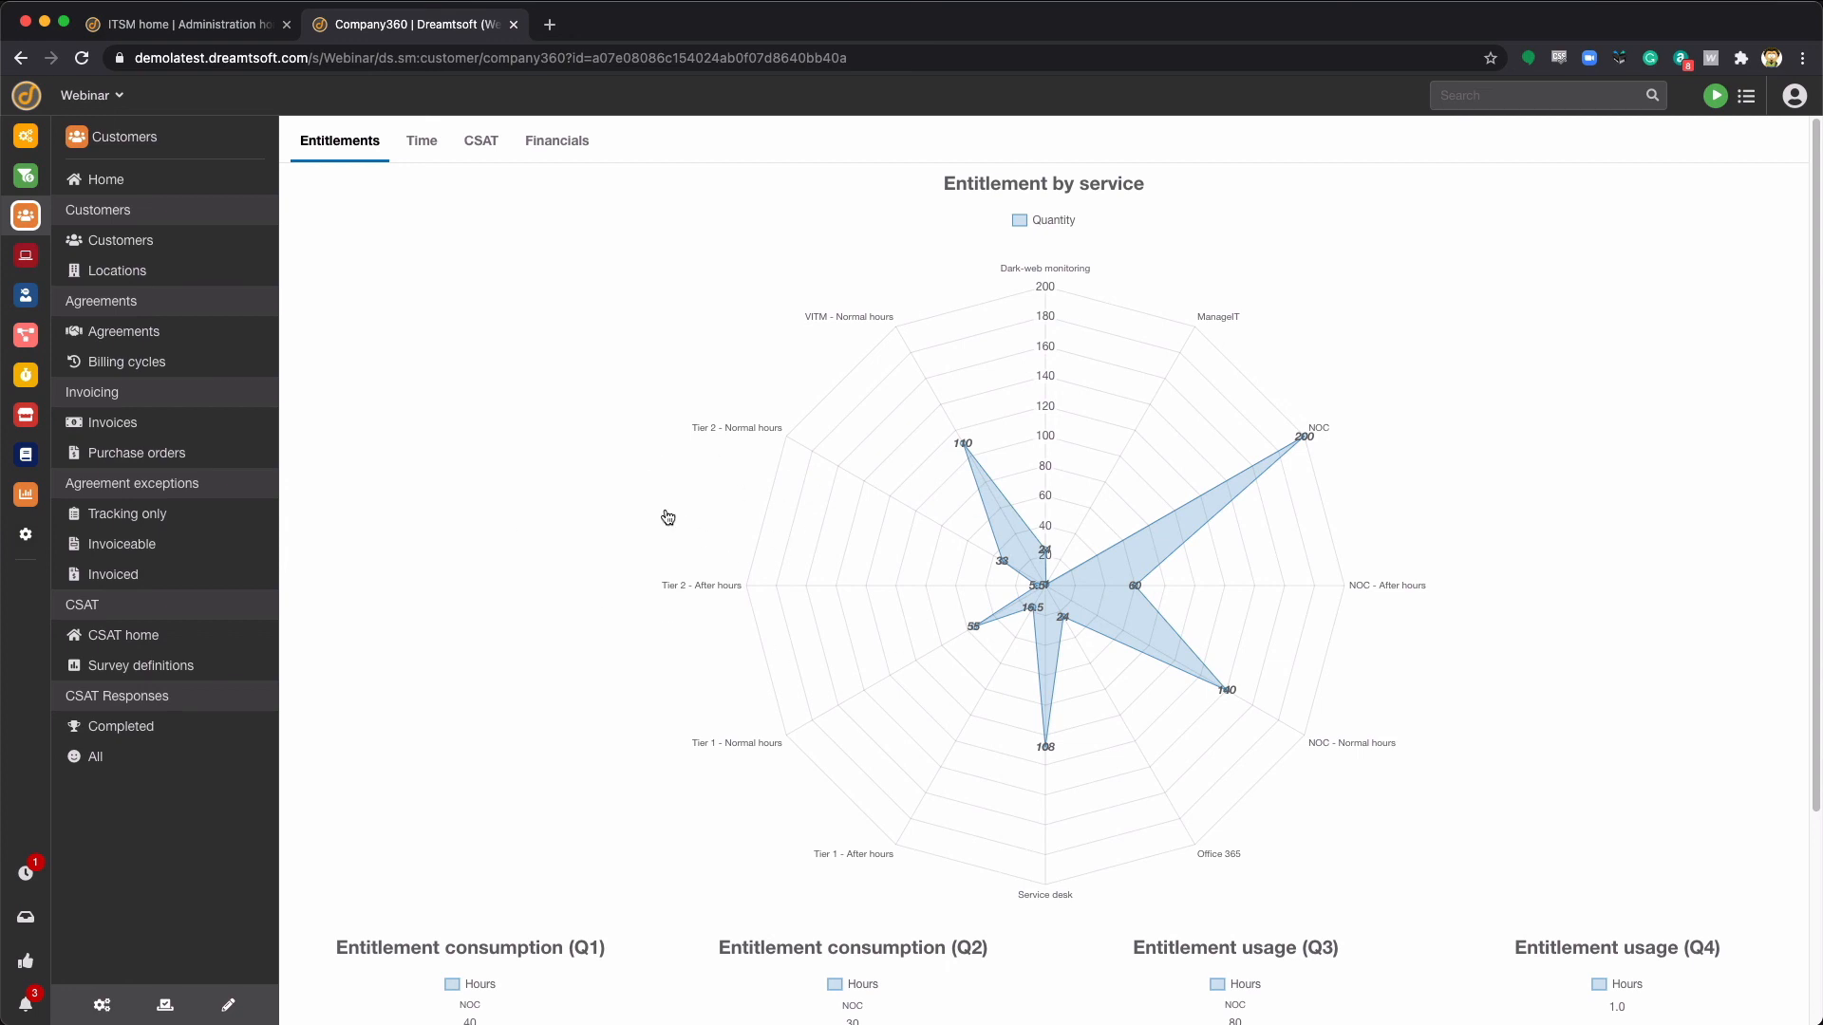
Step: Review the company's entitlement, time and CSAT dashboards, and return to the ITSM home of ServiceManagement01
{"action": "scroll", "coordinate": [459, 492], "scroll_direction": "down", "scroll_amount": 3}
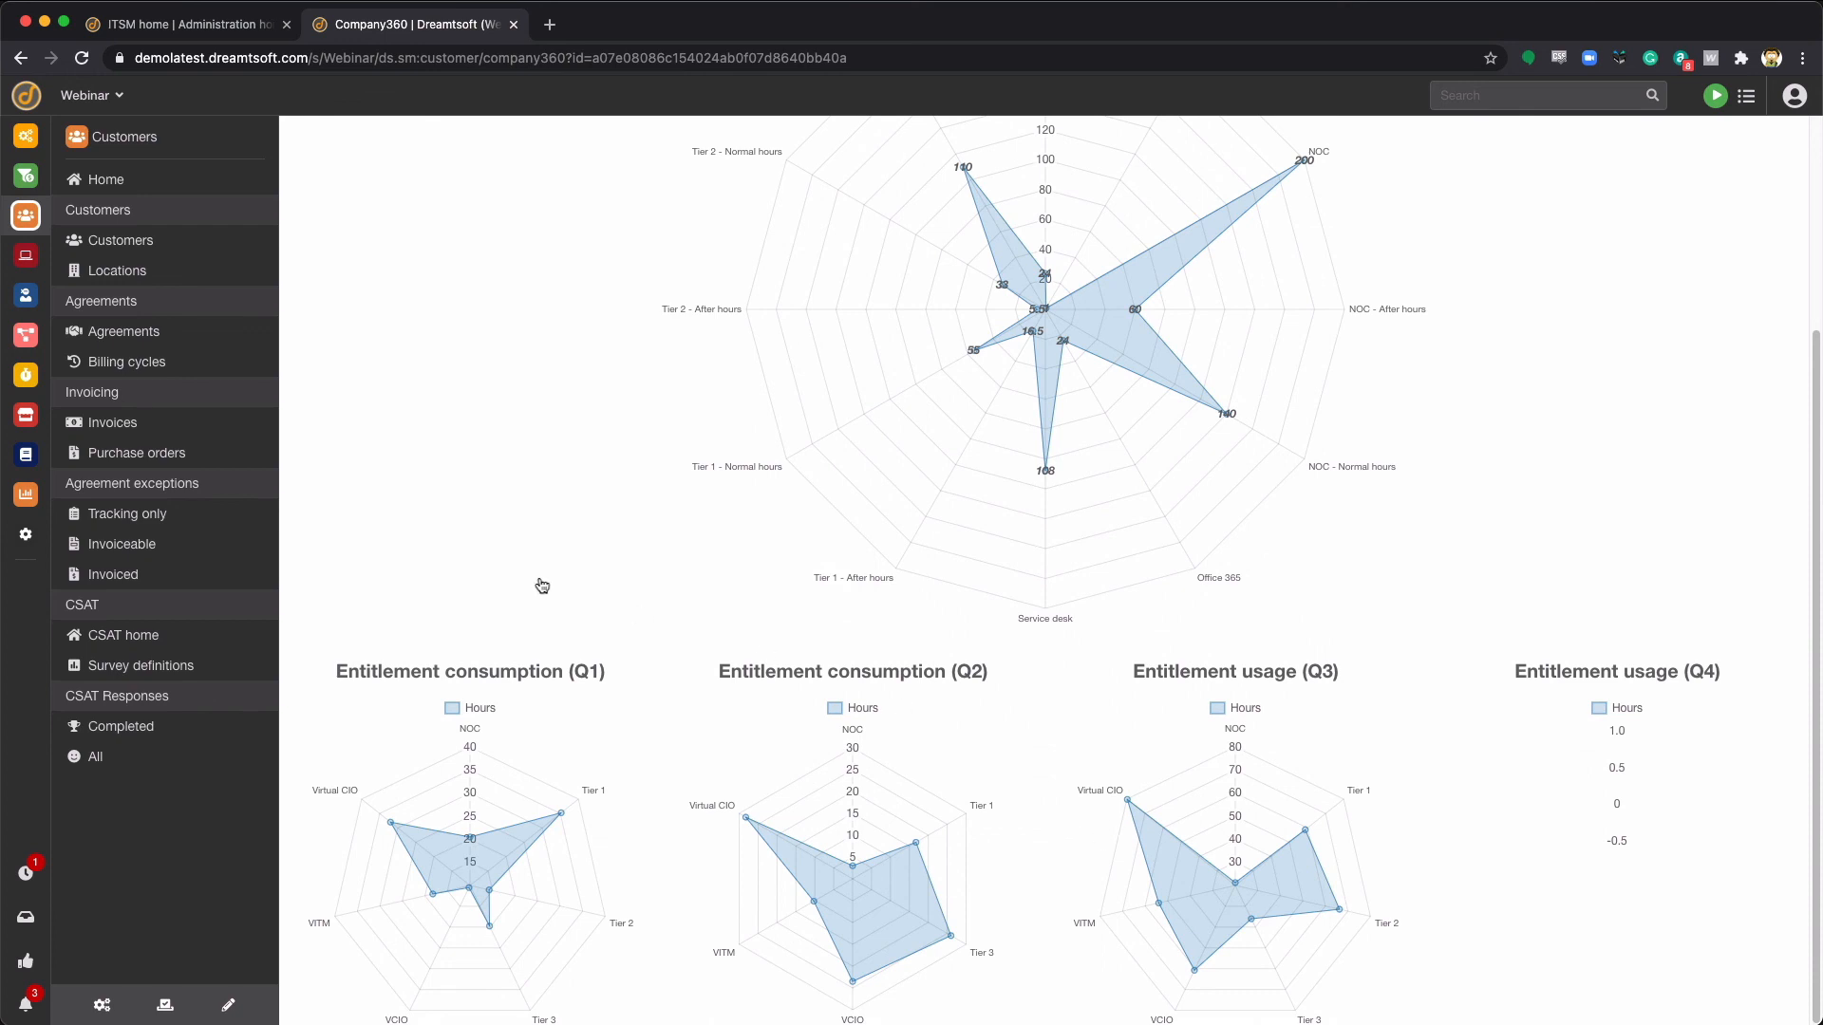
{"action": "scroll", "coordinate": [551, 596], "scroll_direction": "up", "scroll_amount": 3}
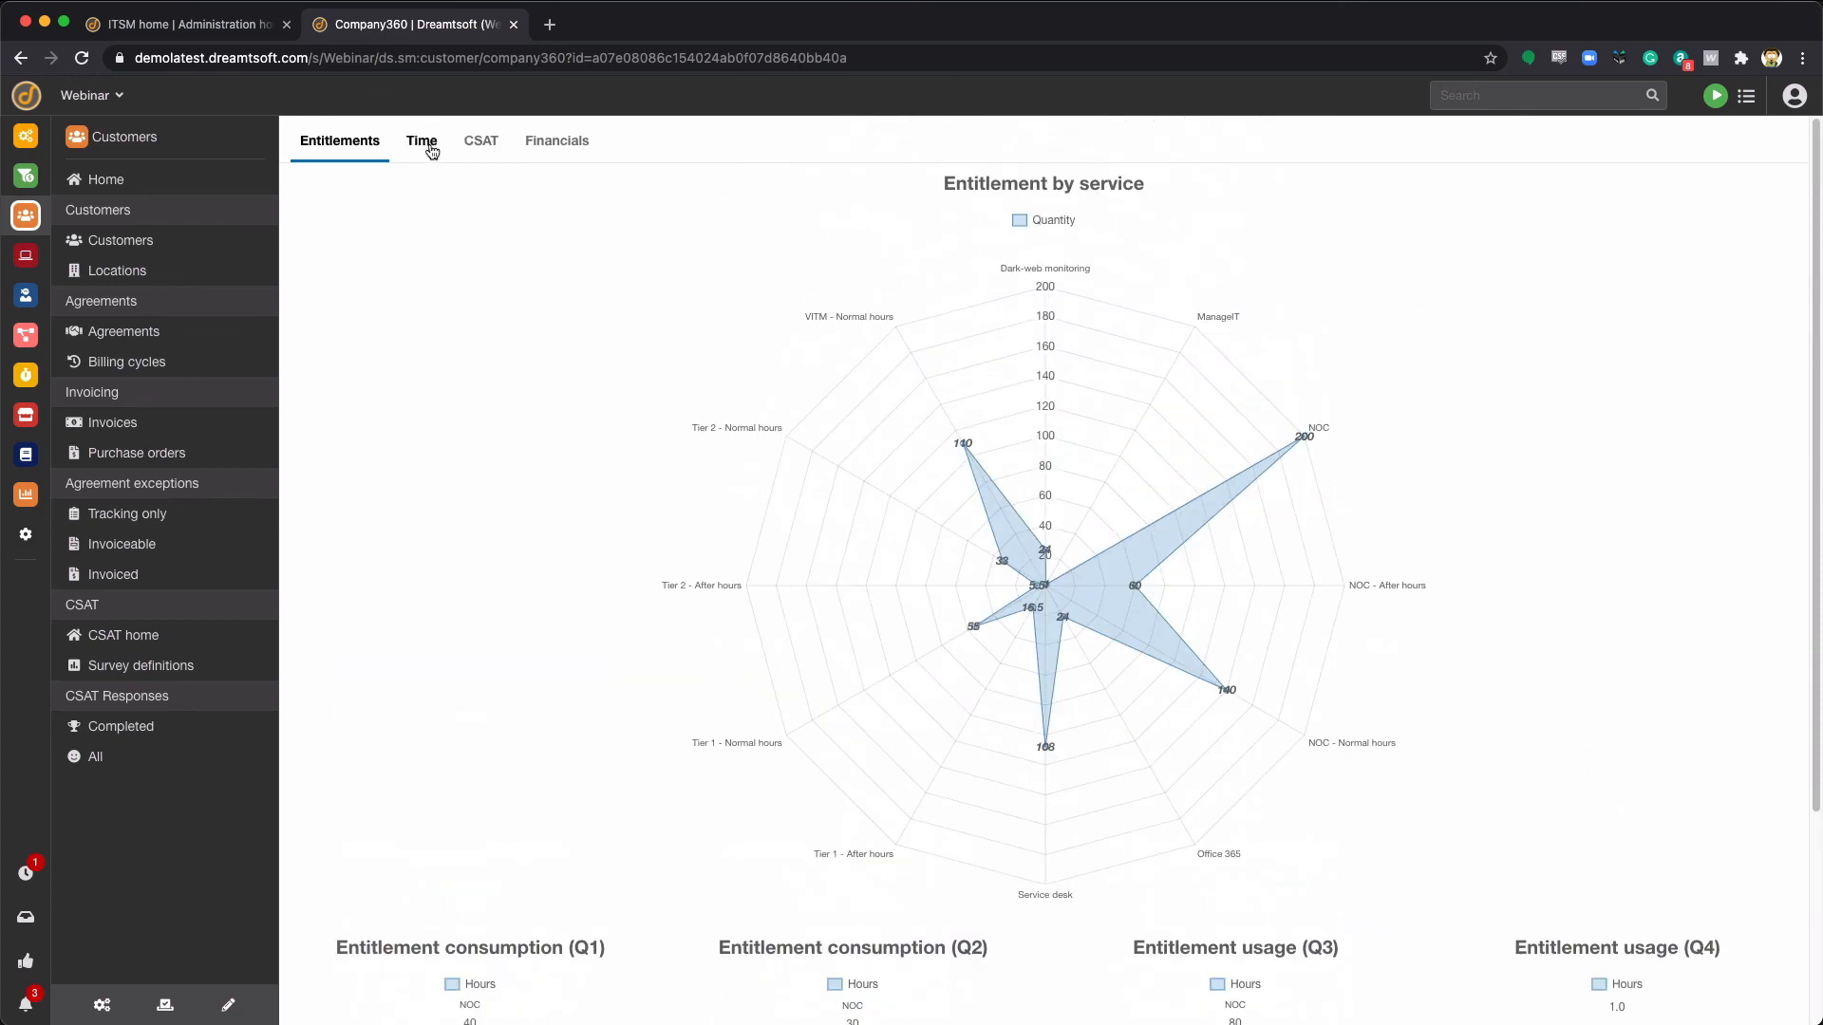
{"action": "left_click", "coordinate": [424, 142]}
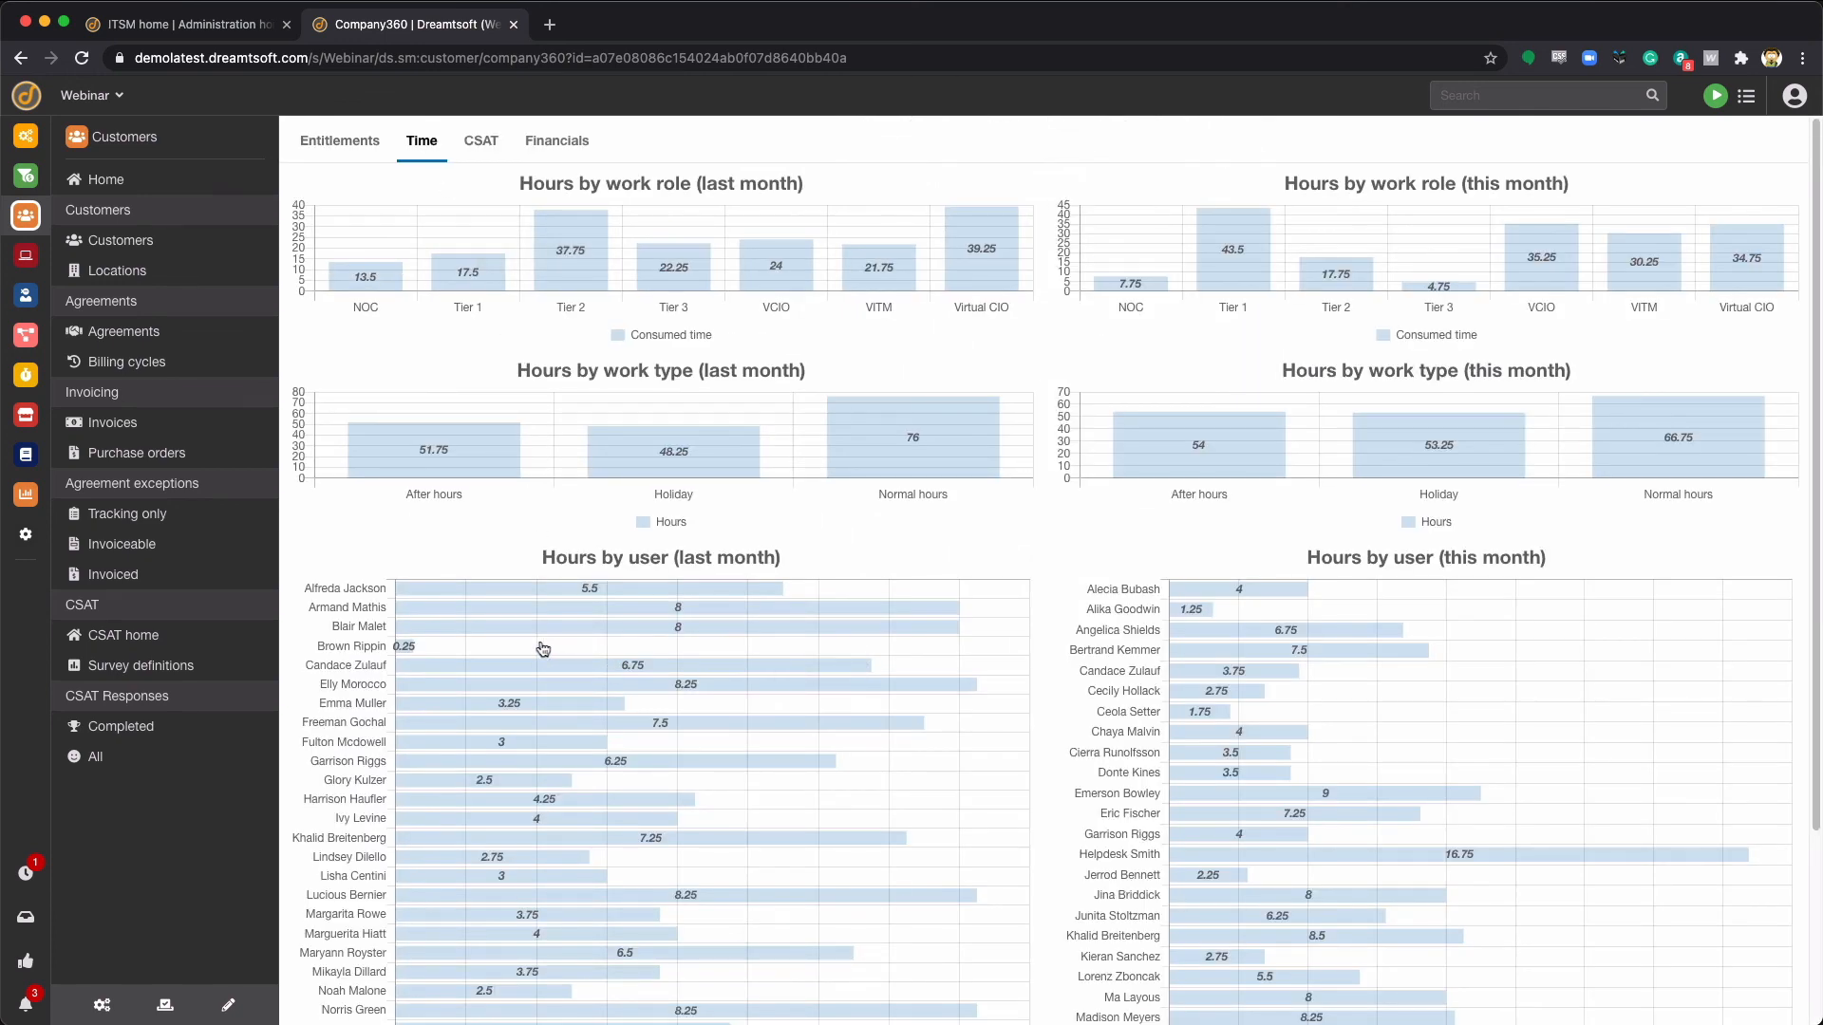
{"action": "mouse_move", "coordinate": [637, 637]}
{"action": "left_click", "coordinate": [482, 141]}
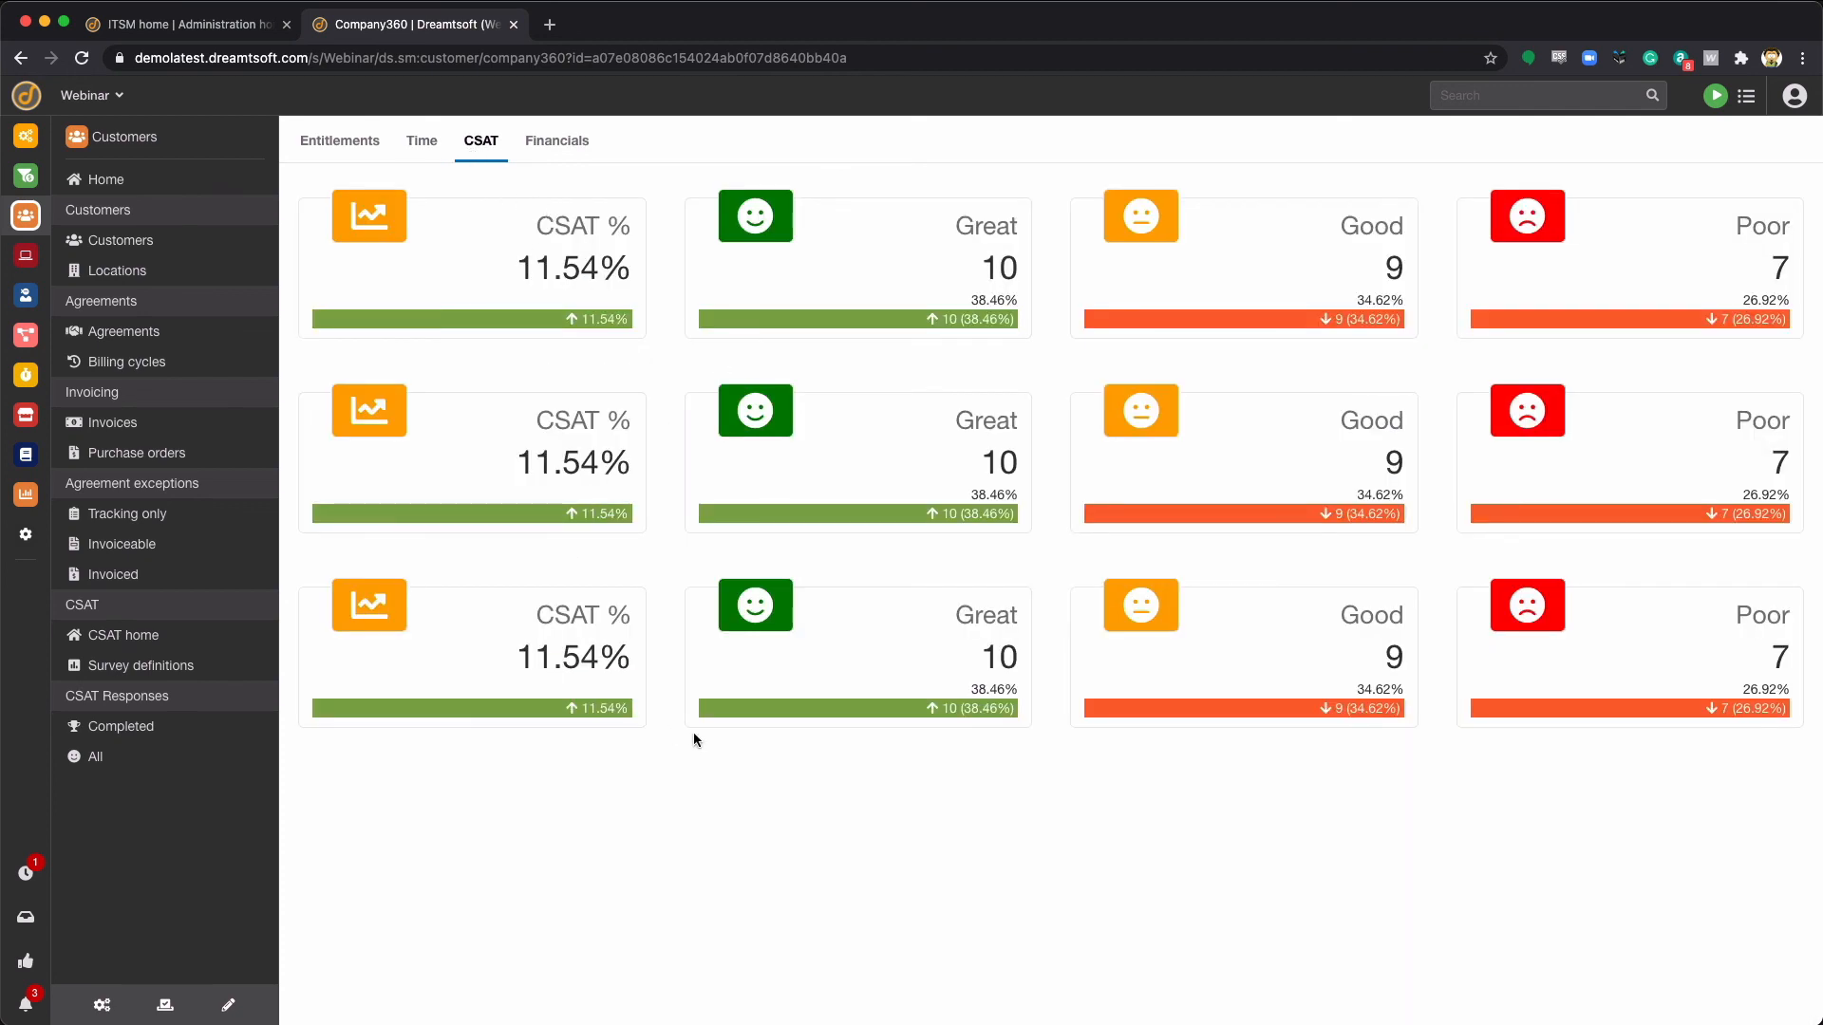
{"action": "left_click", "coordinate": [337, 143]}
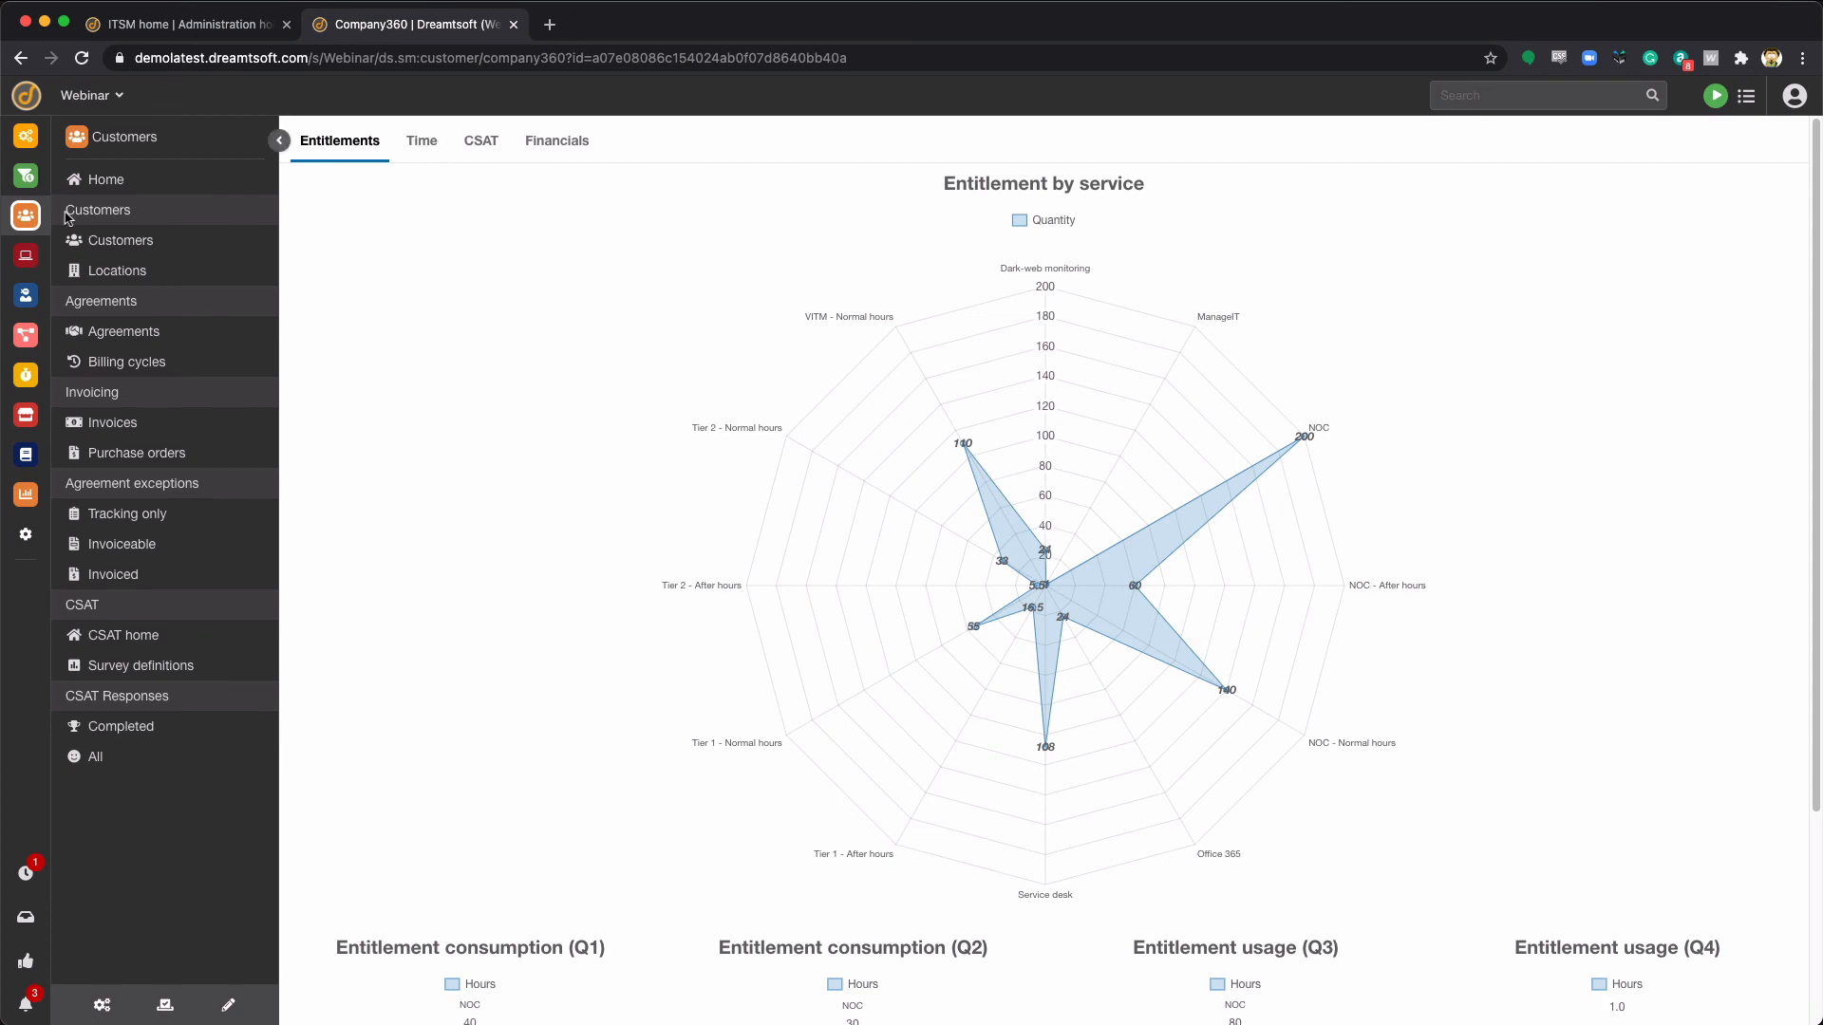
{"action": "left_click", "coordinate": [38, 302]}
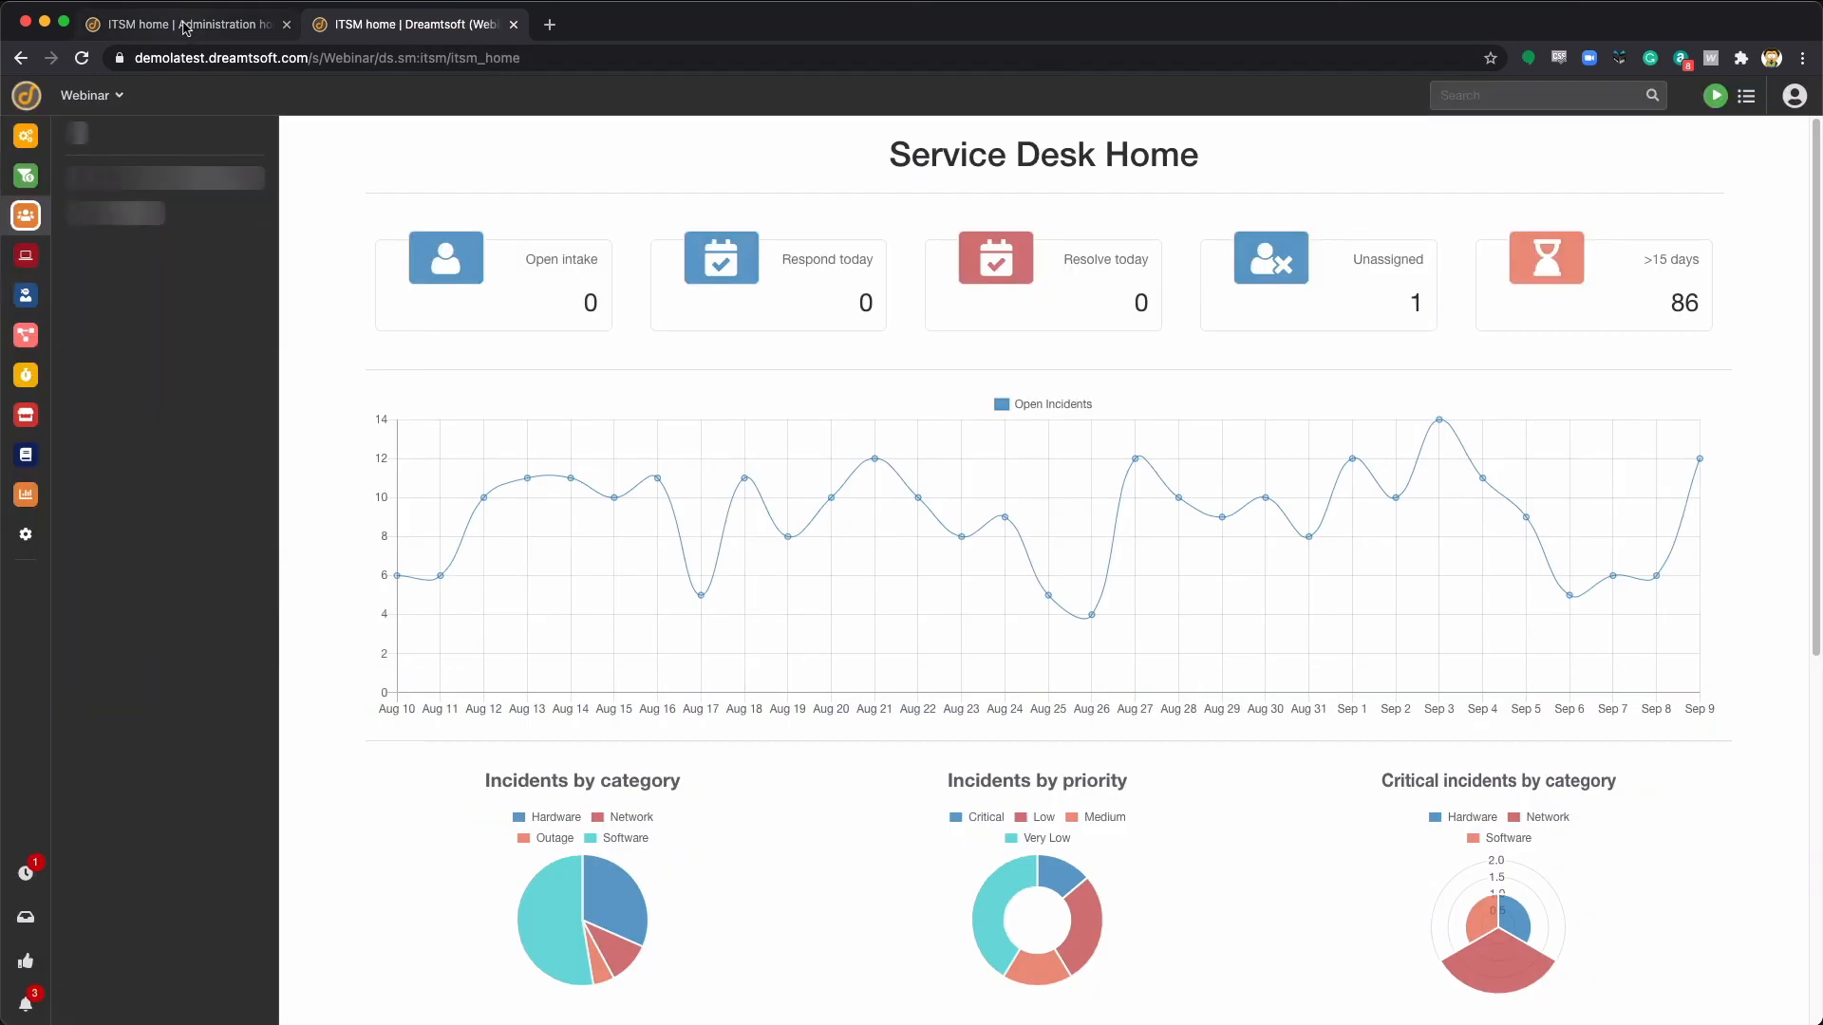
{"action": "left_click", "coordinate": [190, 23]}
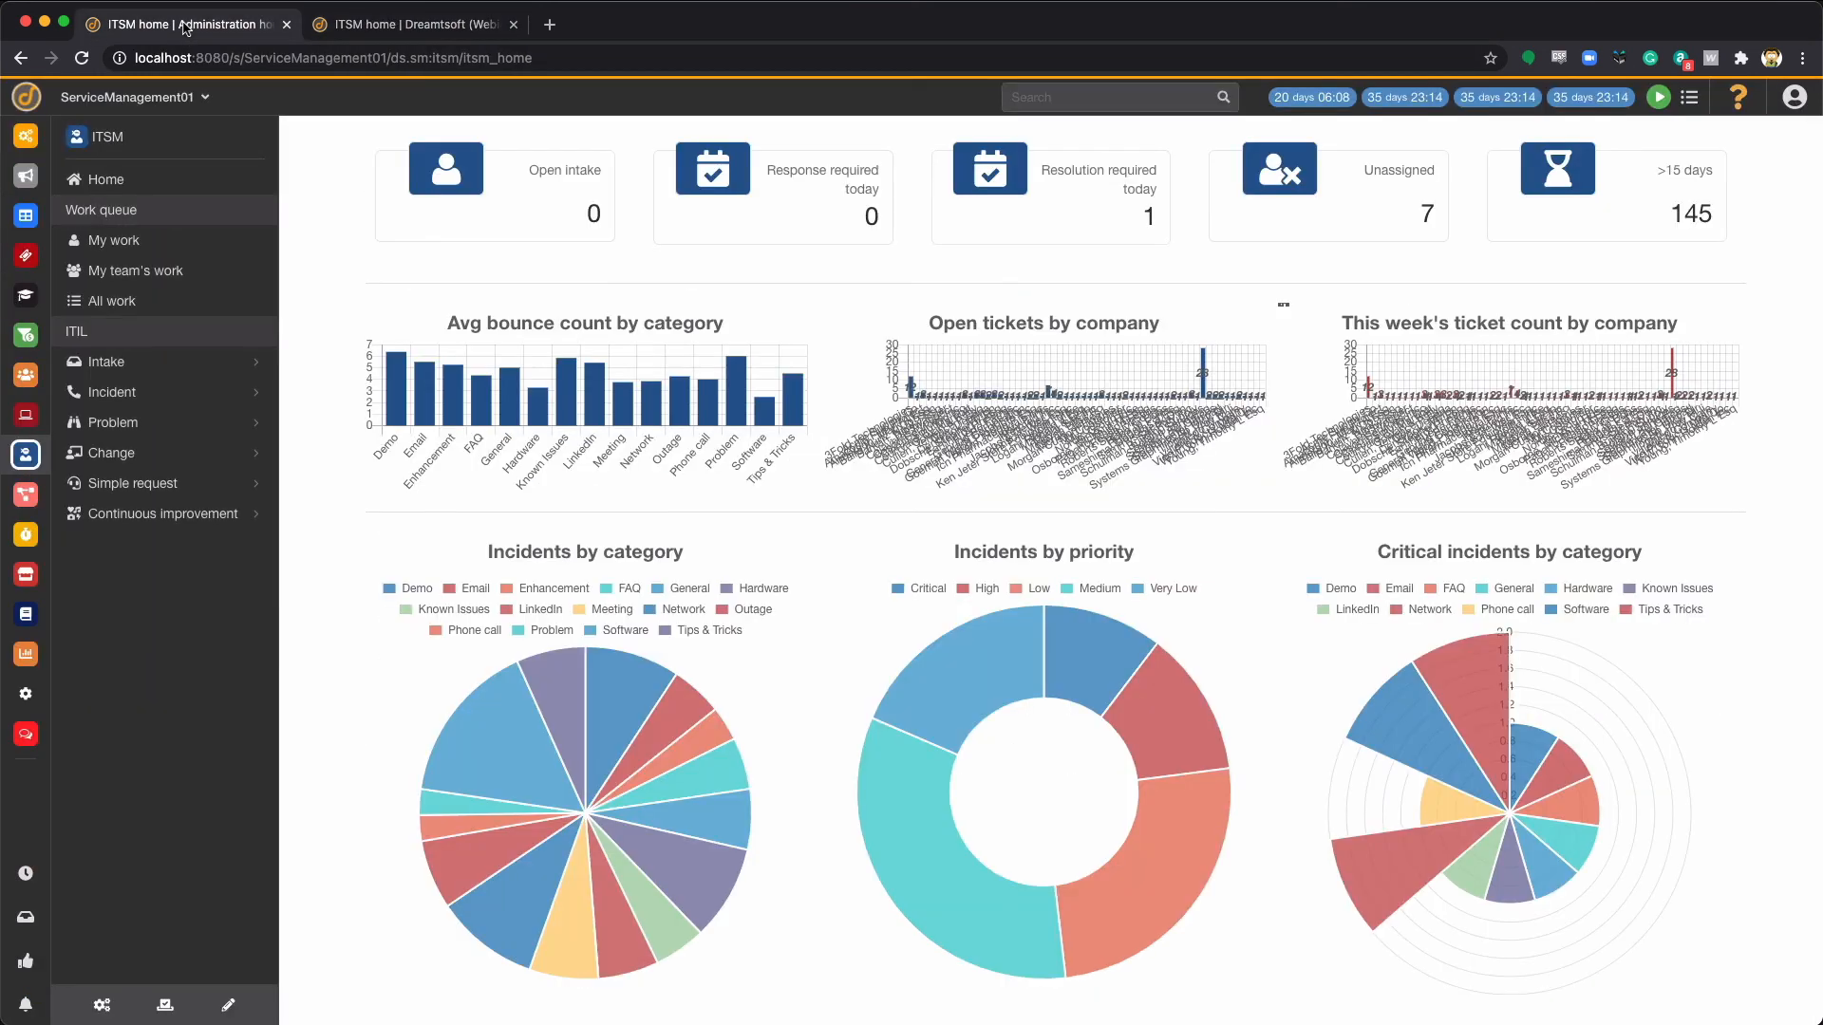